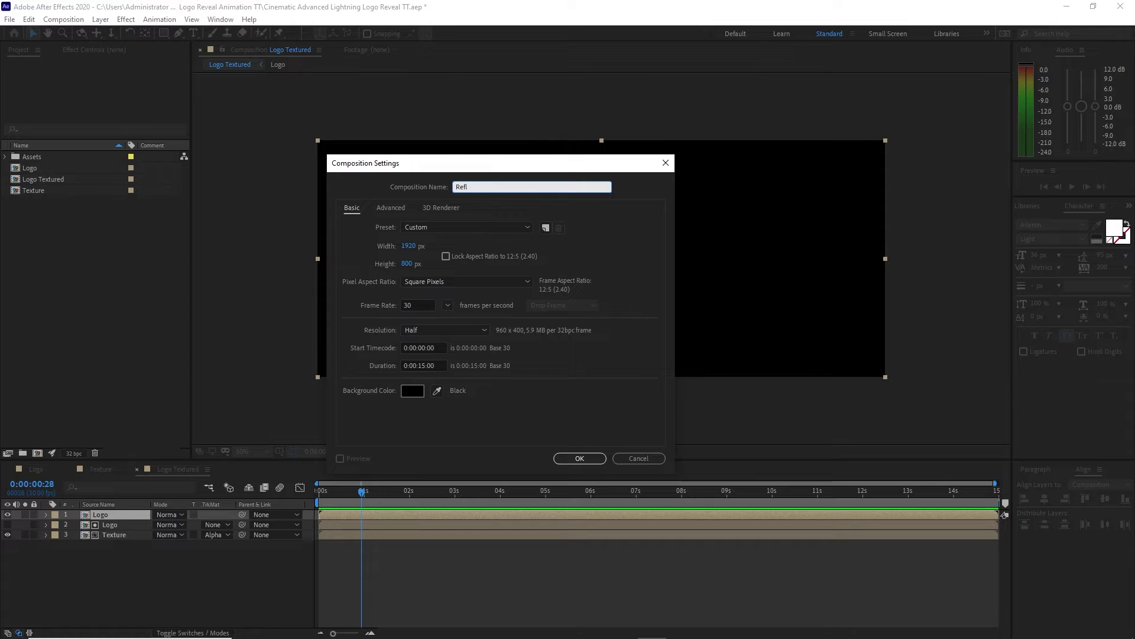
# Create a composition named Reflection and add the reflection.jpg image to its timeline
pyautogui.write('tion')
pyautogui.click(602, 458)
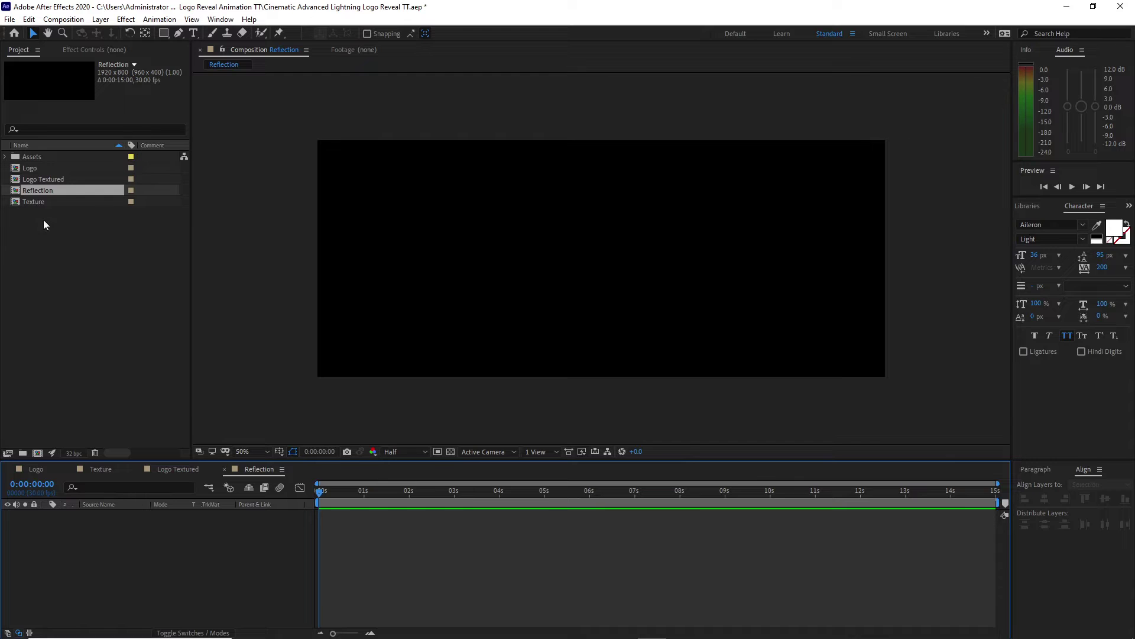
pyautogui.click(5, 156)
pyautogui.moveTo(61, 191); pyautogui.dragTo(109, 537)
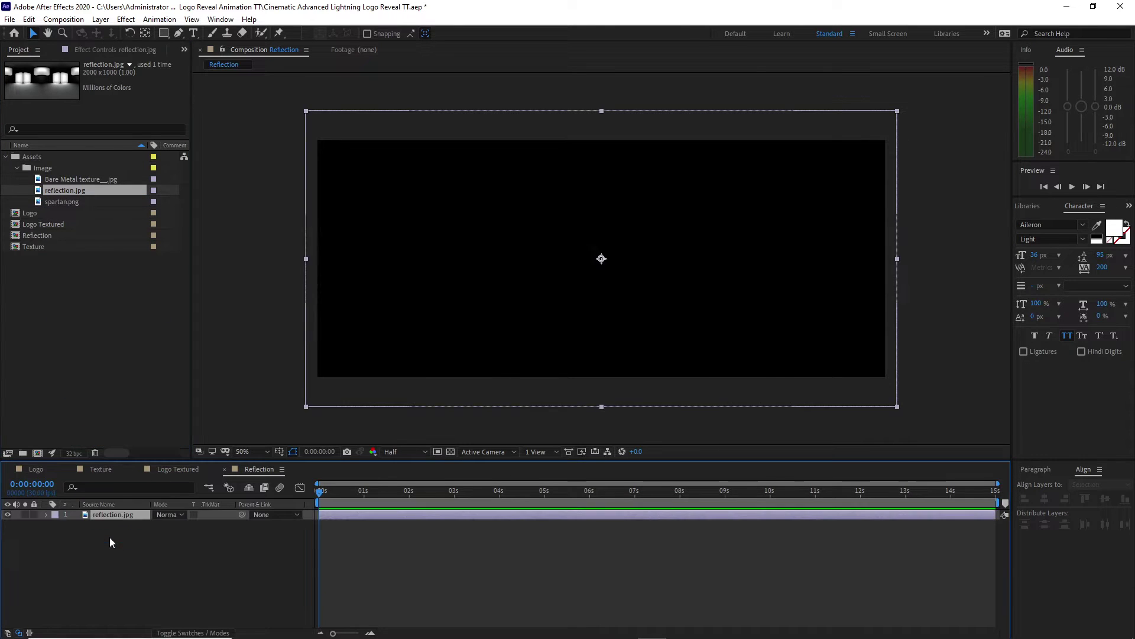
# Apply the Motion Tile effect to the reflection.jpg layer and set its Output Width to 300
pyautogui.click(126, 18)
pyautogui.moveTo(215, 323)
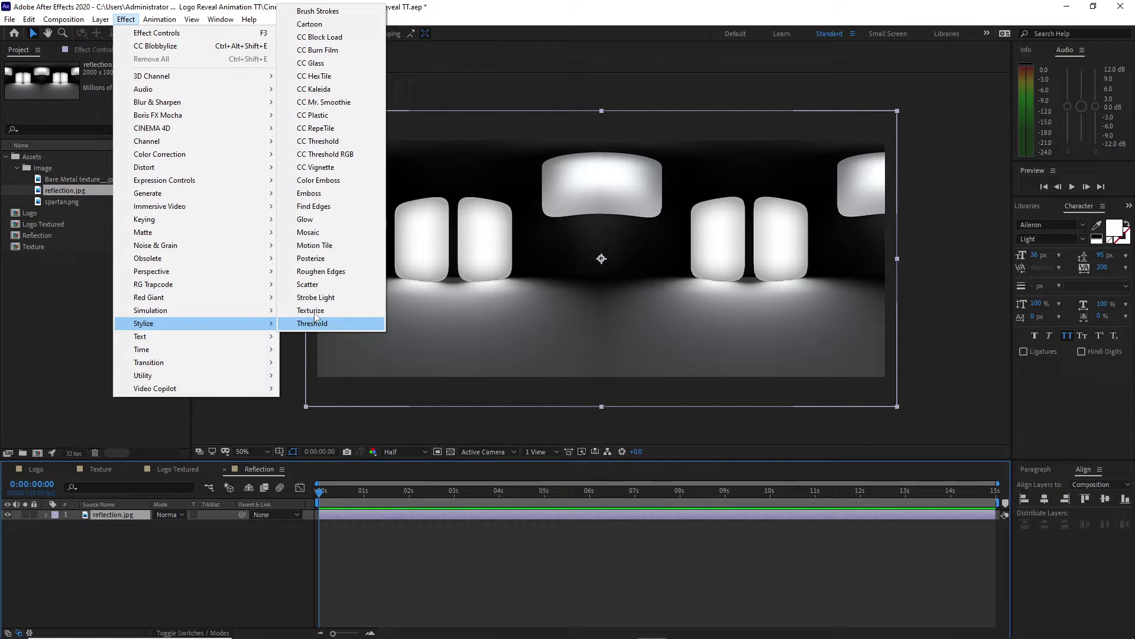
pyautogui.click(315, 245)
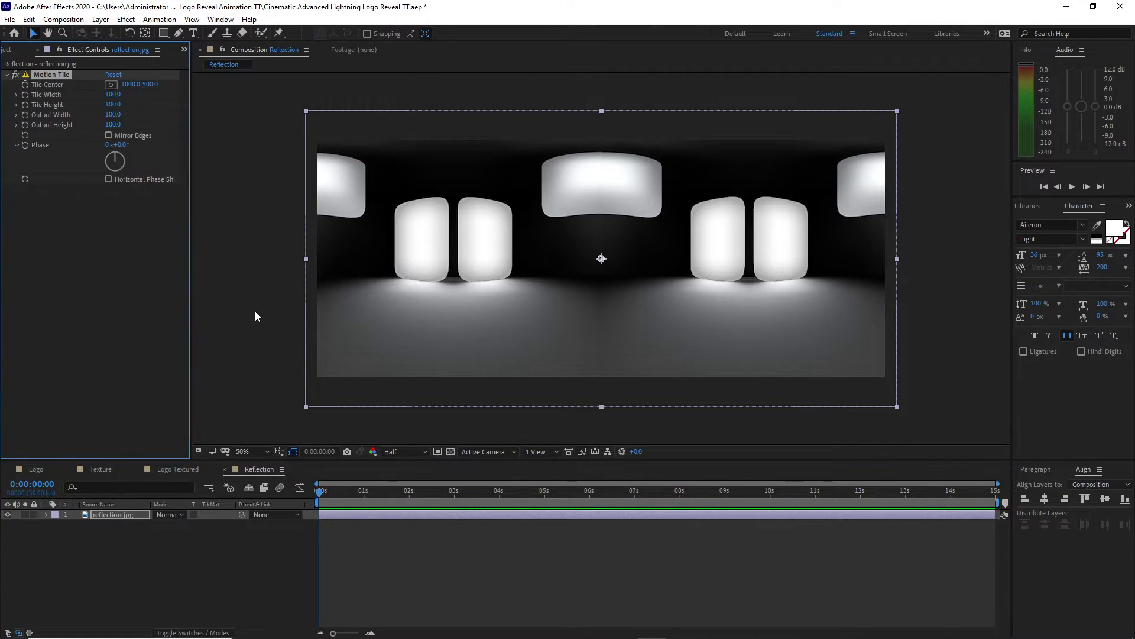
pyautogui.click(113, 115)
pyautogui.write('30')
pyautogui.write('0')
# Keyframe Motion Tile's Tile Center from the start of the timeline to 3545, 500 at its end, and preview the motion
pyautogui.click(26, 88)
pyautogui.click(357, 491)
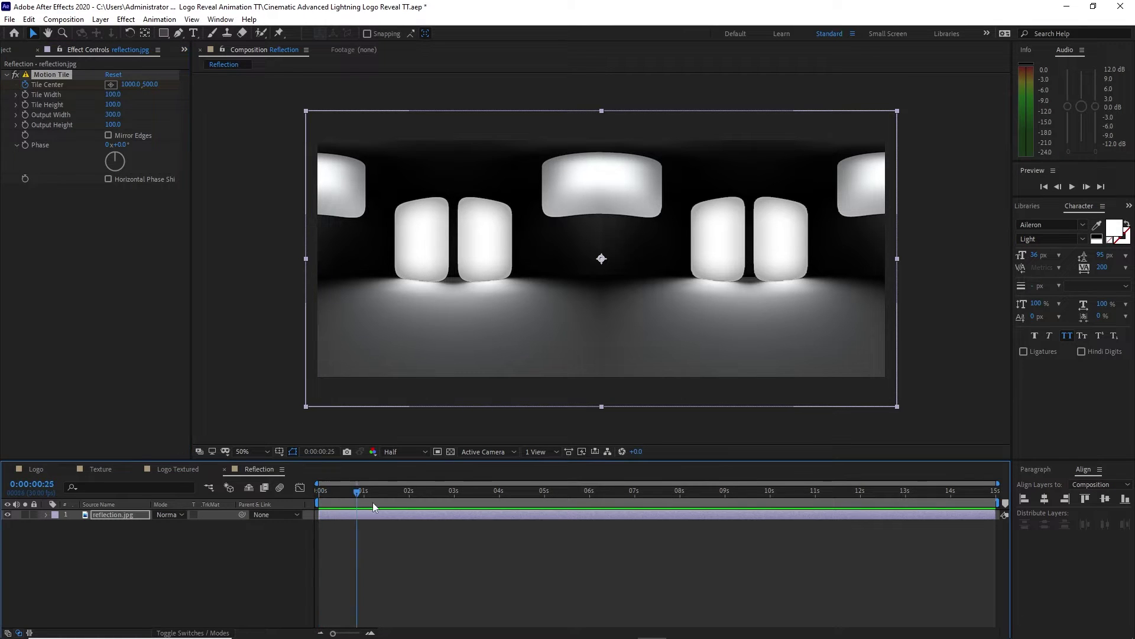
pyautogui.moveTo(373, 506); pyautogui.dragTo(1002, 503)
pyautogui.moveTo(129, 85); pyautogui.dragTo(874, 93)
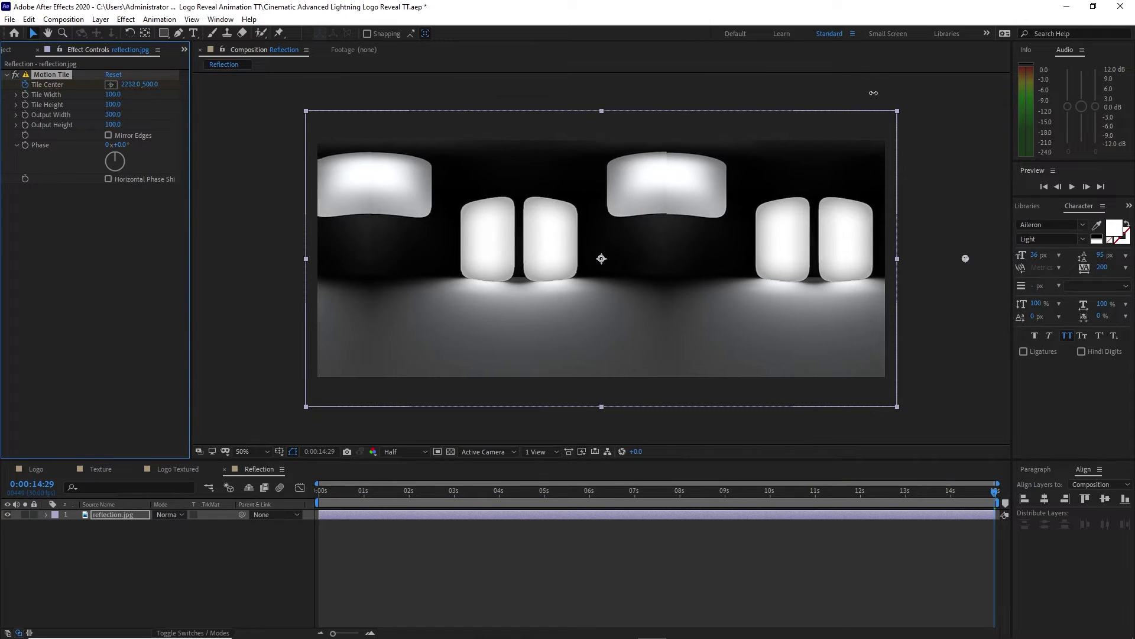
pyautogui.moveTo(127, 85); pyautogui.dragTo(884, 89)
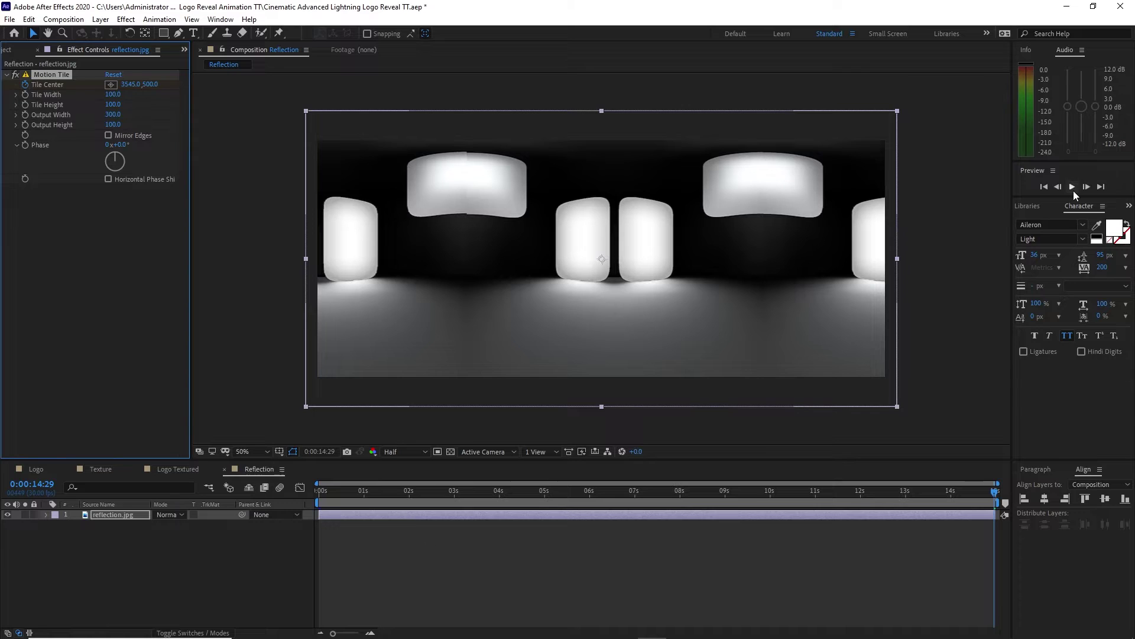
pyautogui.click(1073, 190)
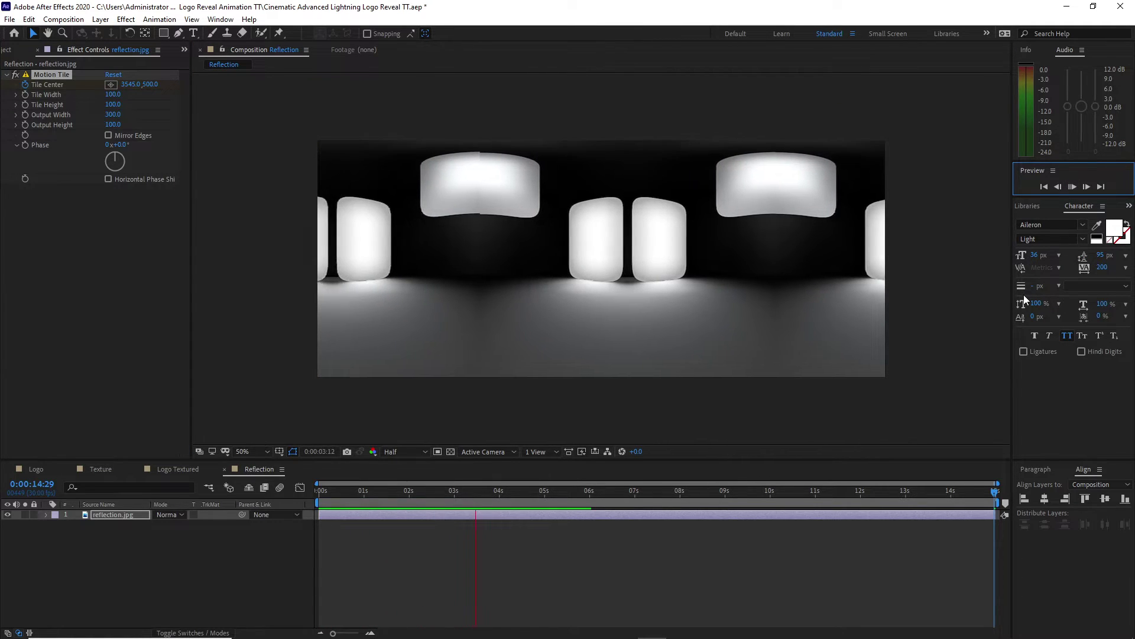
pyautogui.click(1073, 188)
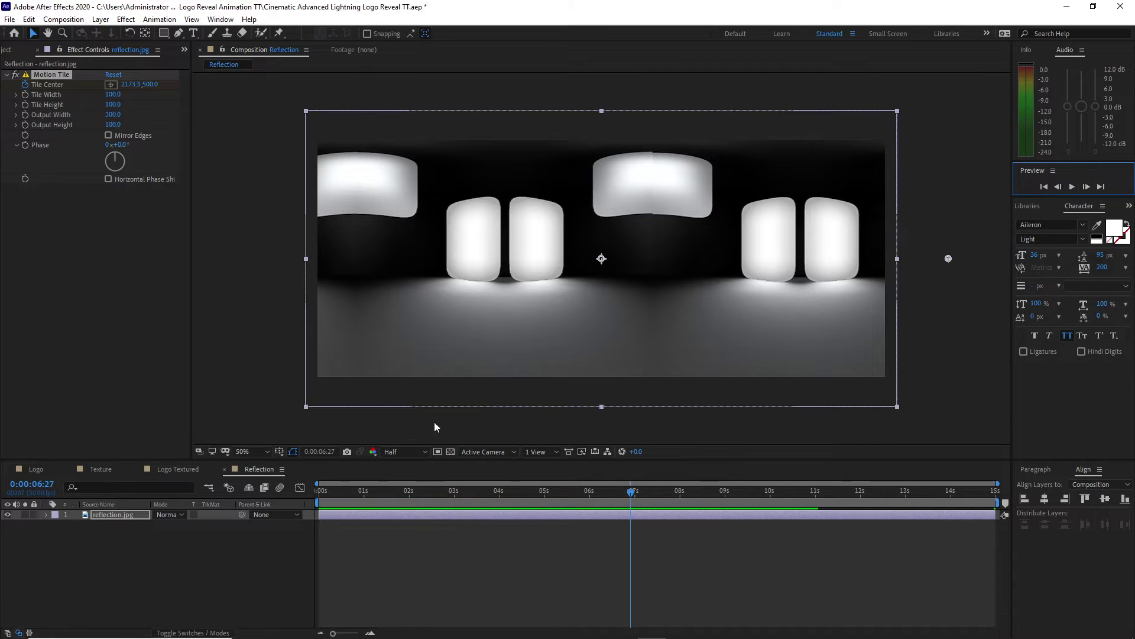
# Create a new composition named Logo Reflection
pyautogui.click(63, 19)
pyautogui.click(83, 51)
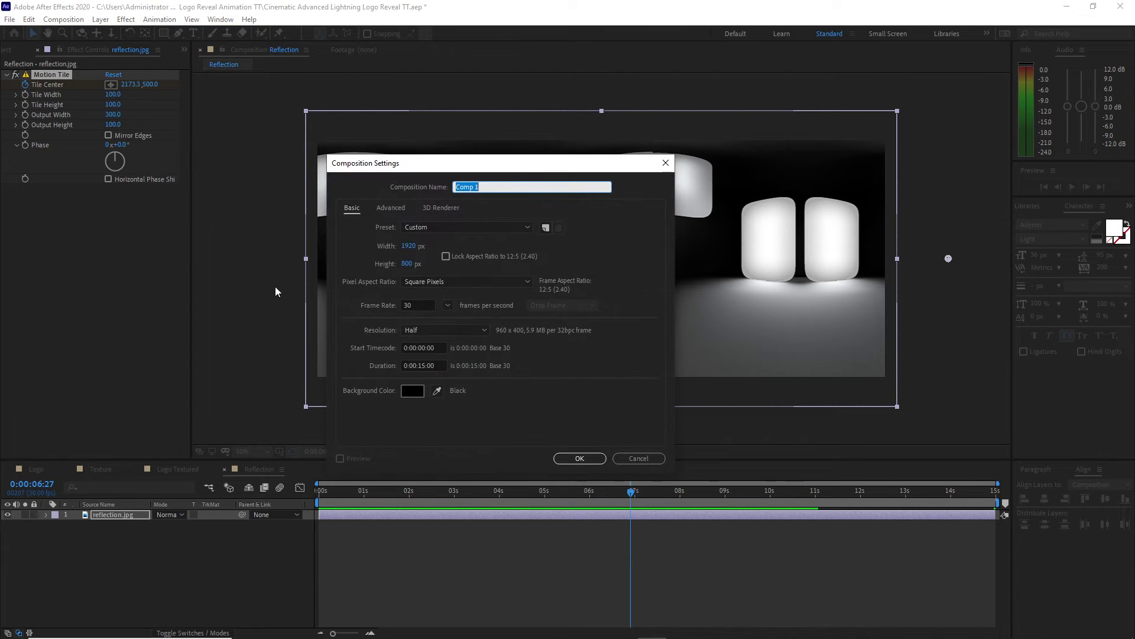
pyautogui.write('Logo Reflection')
pyautogui.click(580, 458)
# Move the Logo Reflection composition out of the Image folder and fill its timeline with Logo above Reflection
pyautogui.click(20, 52)
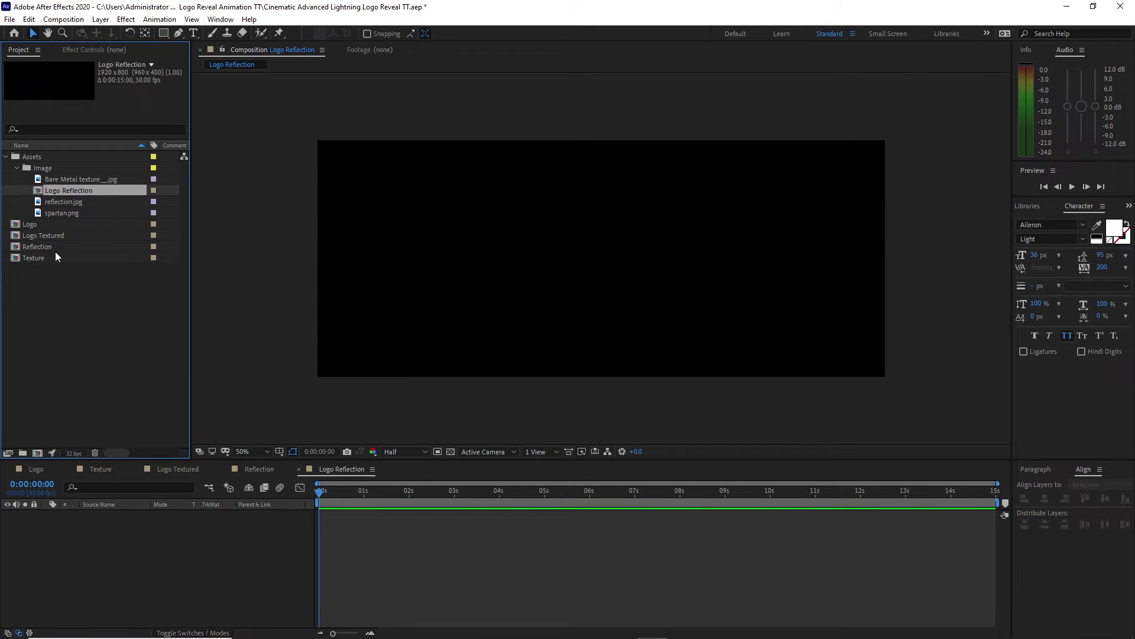
pyautogui.moveTo(55, 186); pyautogui.dragTo(87, 530)
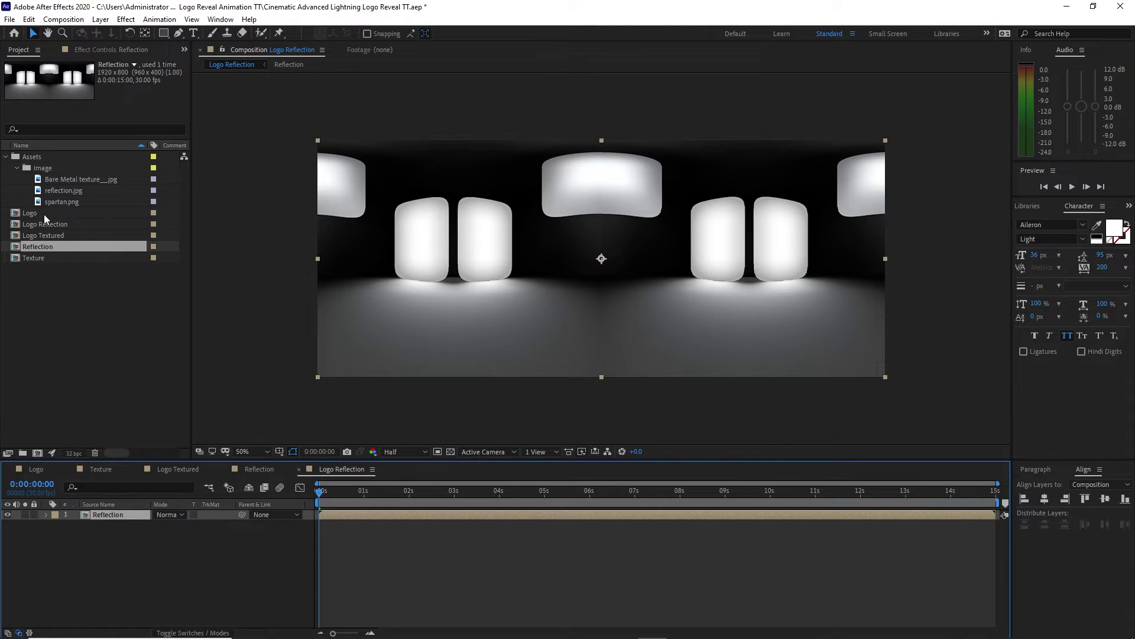
pyautogui.moveTo(44, 214); pyautogui.dragTo(100, 527)
# Apply the CC Glass effect to the Reflection layer and use the Logo layer as its bump map
pyautogui.click(103, 527)
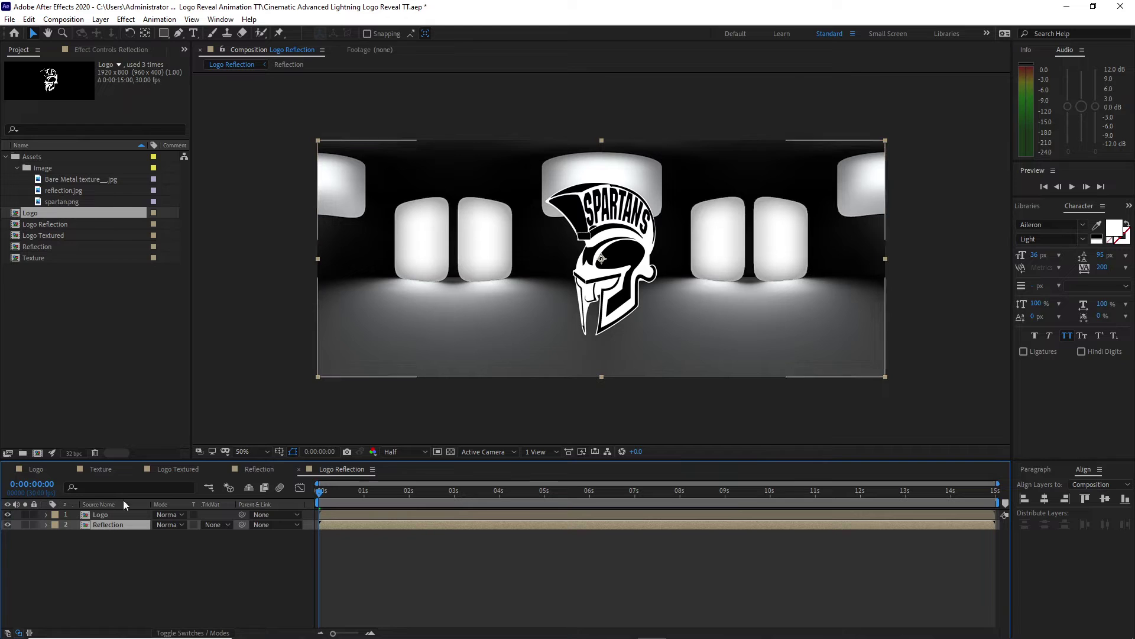
pyautogui.click(126, 20)
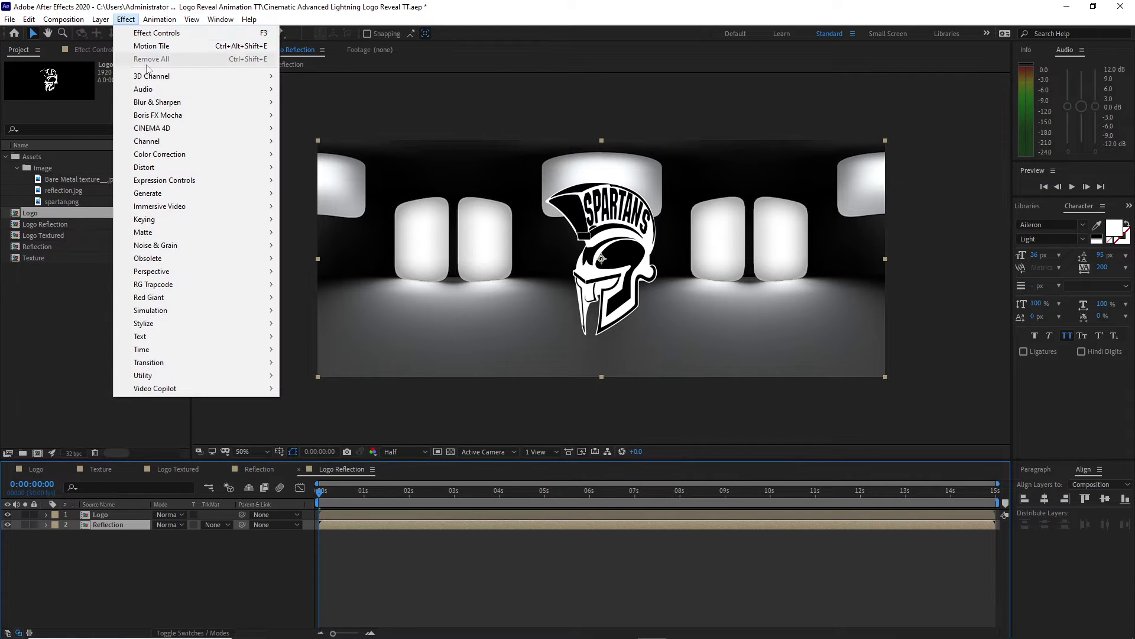
pyautogui.moveTo(201, 323)
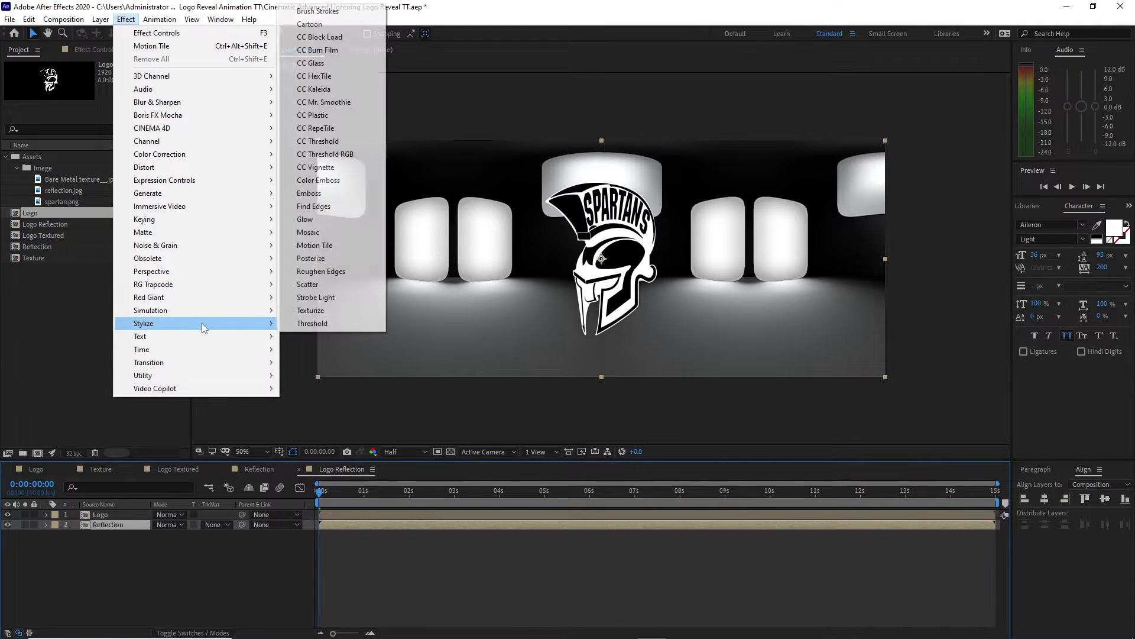
pyautogui.click(305, 60)
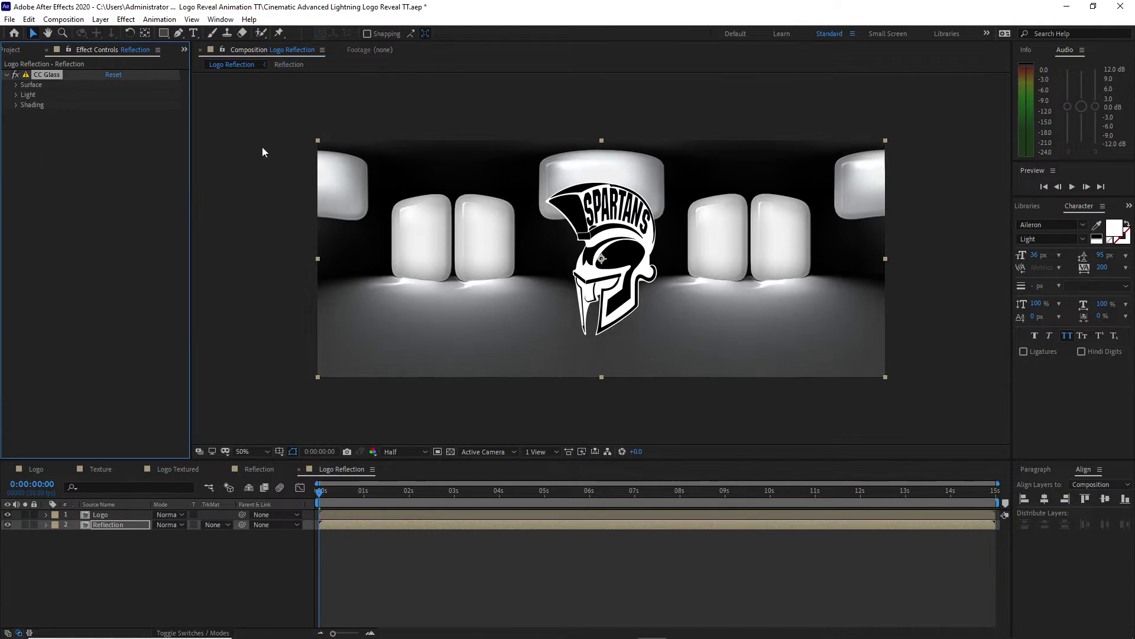
pyautogui.click(17, 84)
pyautogui.click(121, 95)
pyautogui.click(137, 124)
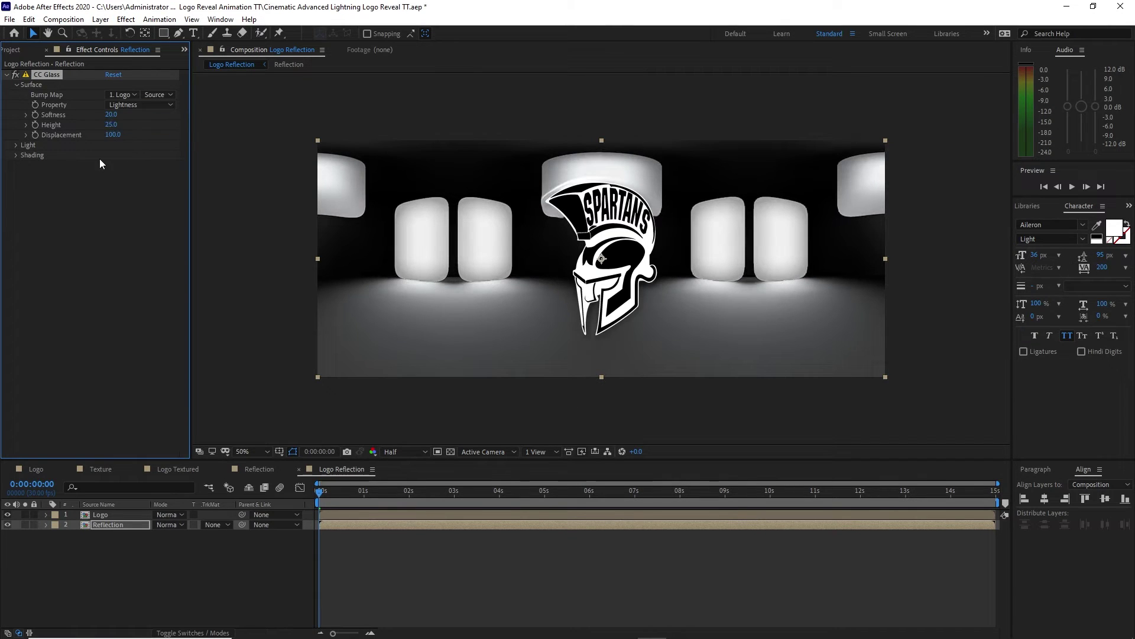
# Set the CC Glass Softness to 265 and Displacement to 0
pyautogui.click(110, 115)
pyautogui.write('265')
pyautogui.click(113, 135)
pyautogui.write('0')
pyautogui.press('Return')
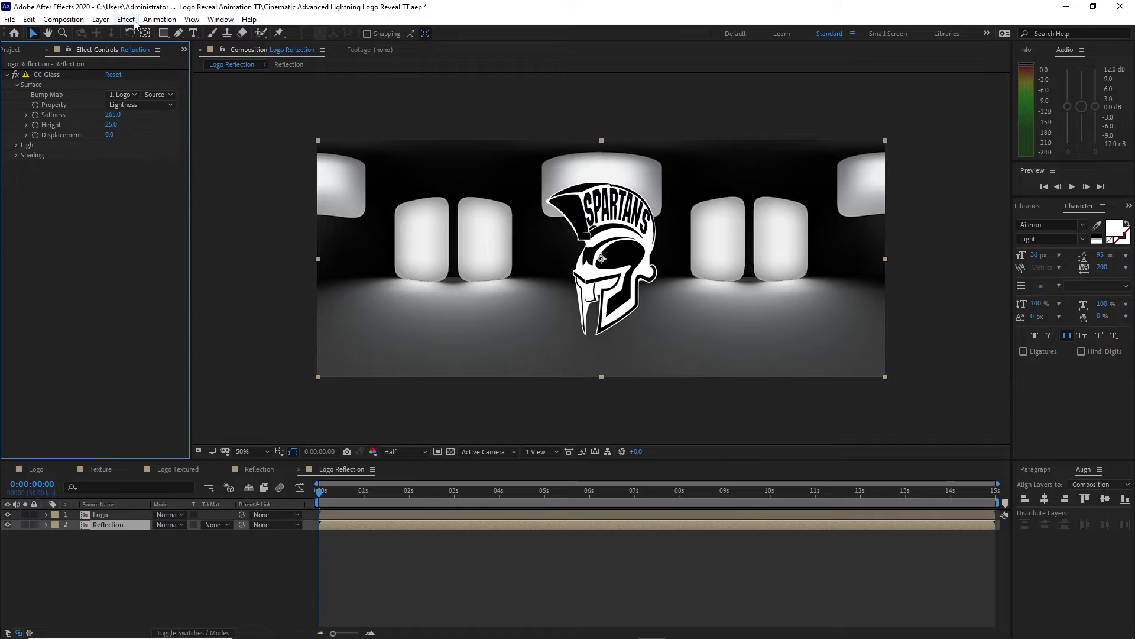
# Apply the CC Blobbylize effect to the Reflection layer and use the Logo layer as its blob layer
pyautogui.click(125, 20)
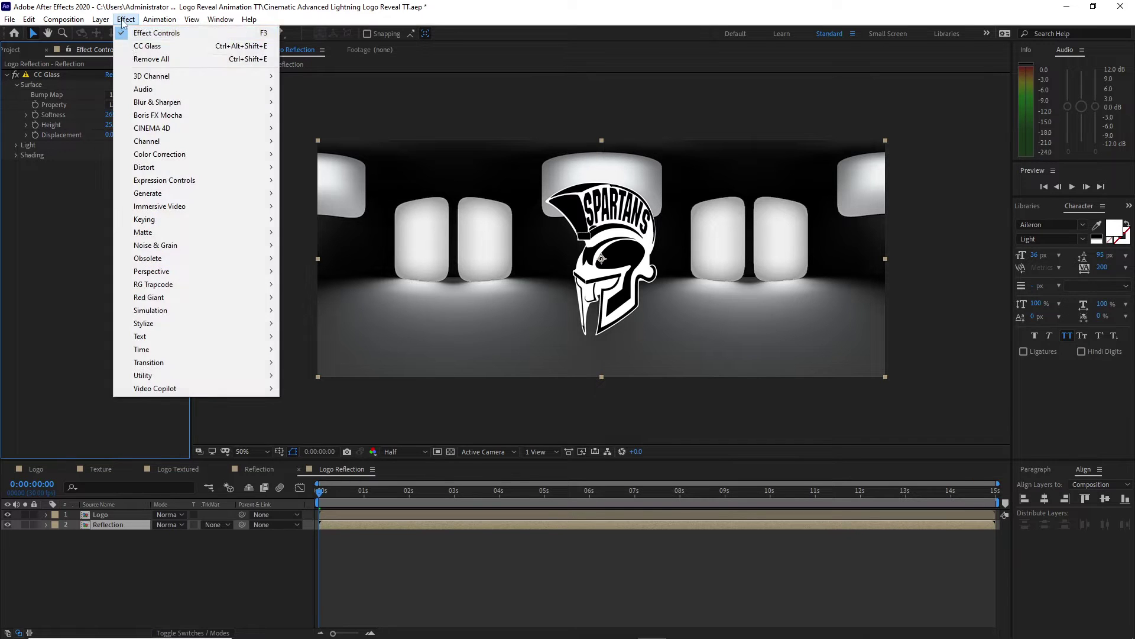
pyautogui.moveTo(216, 168)
pyautogui.click(315, 214)
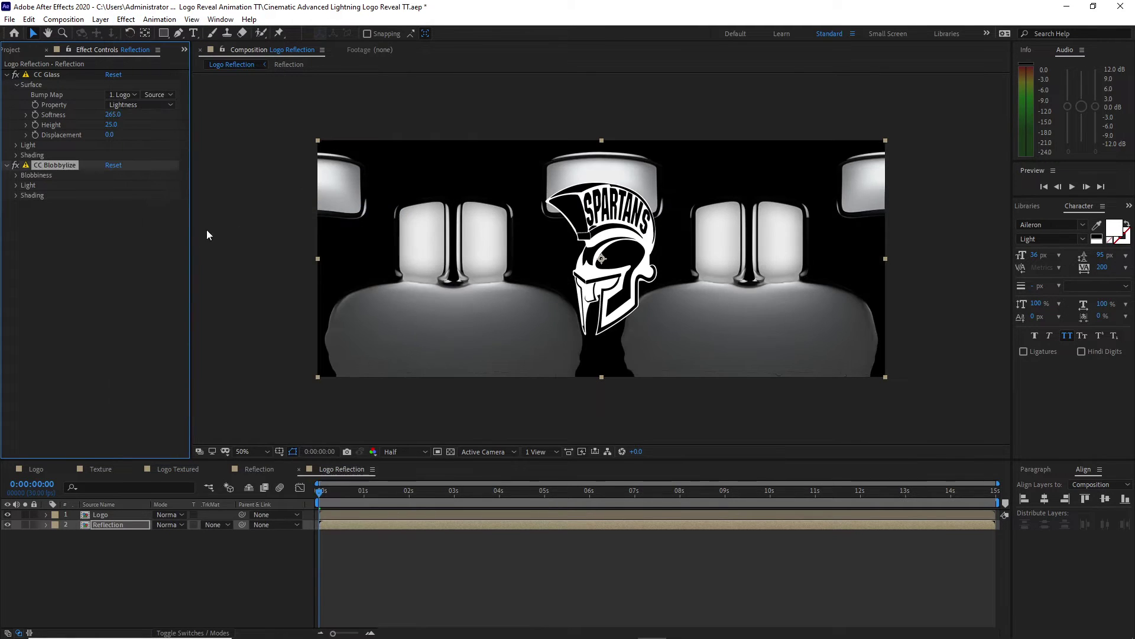
pyautogui.click(16, 176)
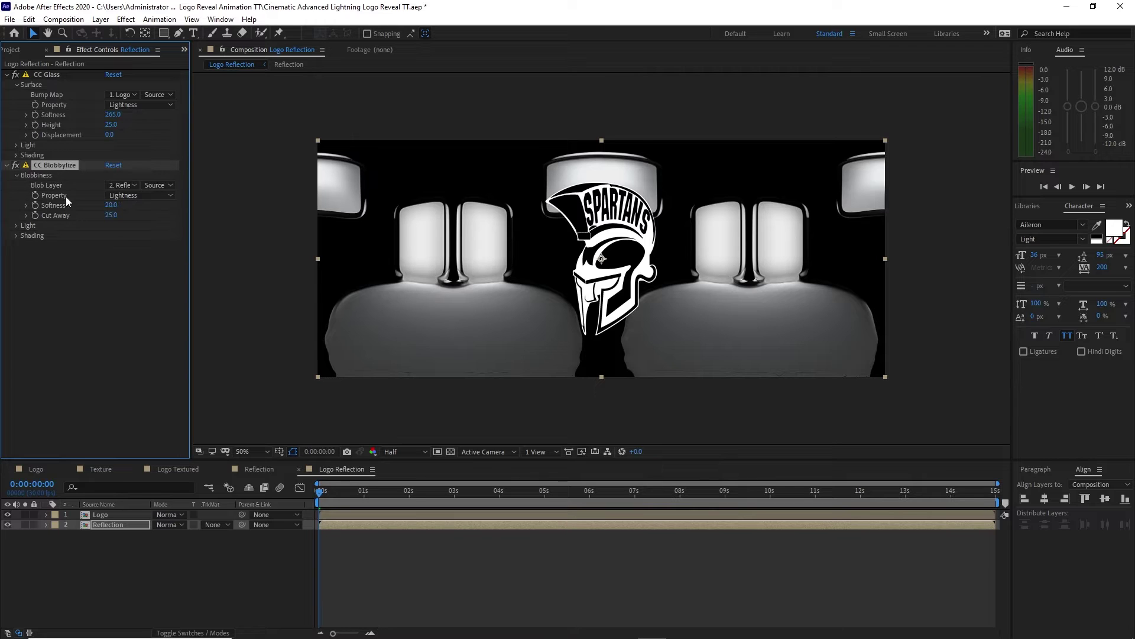
pyautogui.click(115, 187)
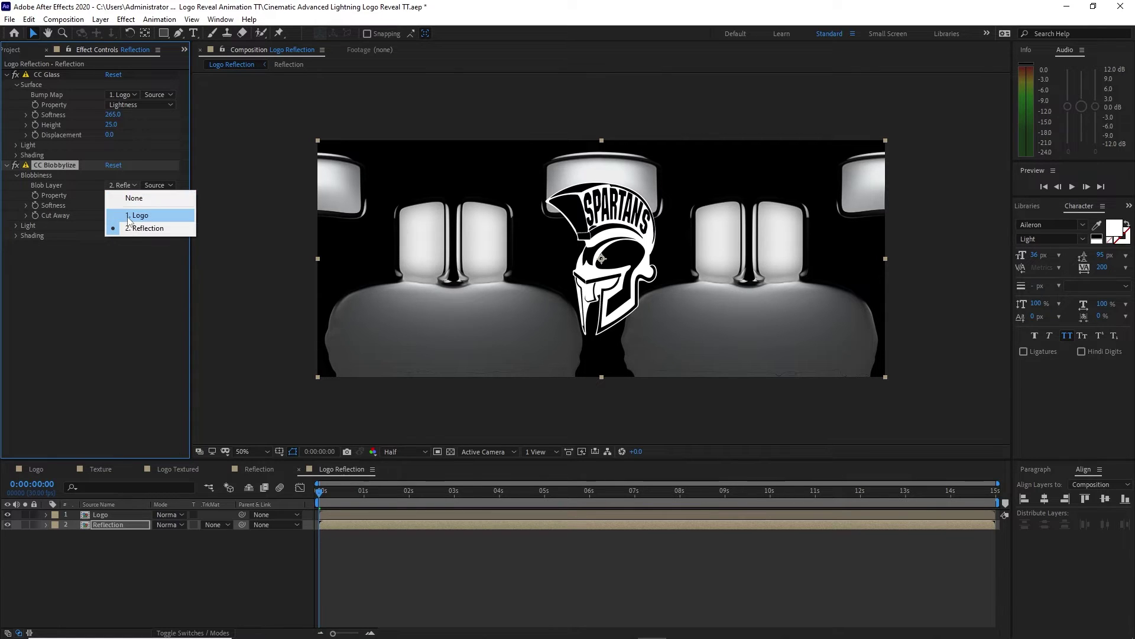
pyautogui.click(117, 214)
# Set the CC Blobbylize Softness to 5 and Cut Away to 0
pyautogui.click(110, 205)
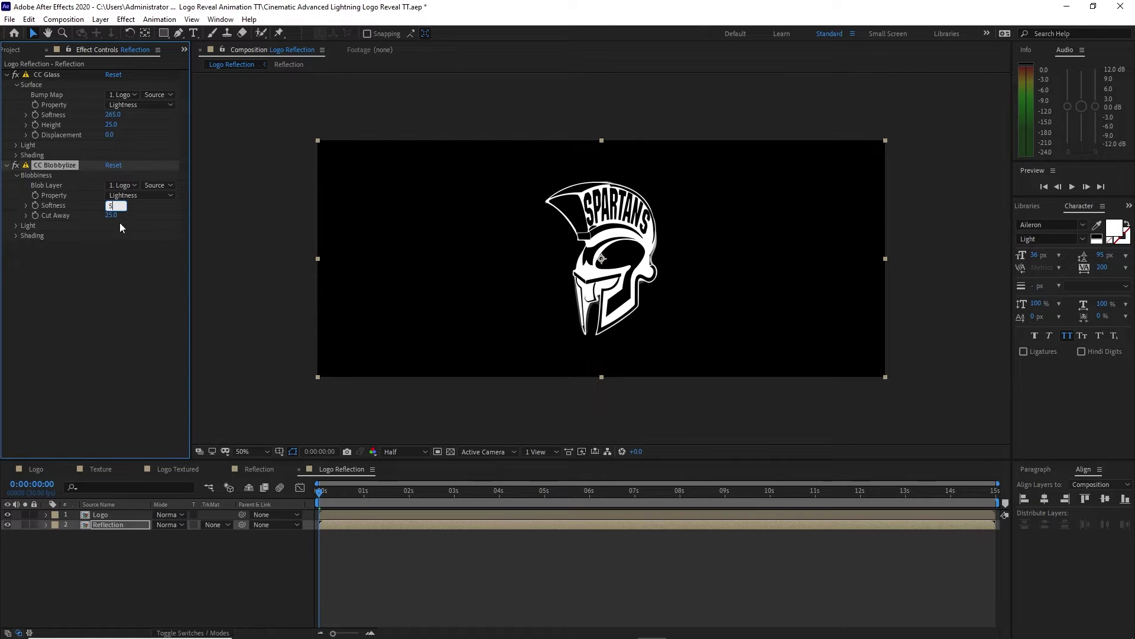
pyautogui.write('5')
pyautogui.press('Return')
# Set the Reflection layer's track matte to Alpha Matte "Logo"
pyautogui.click(220, 525)
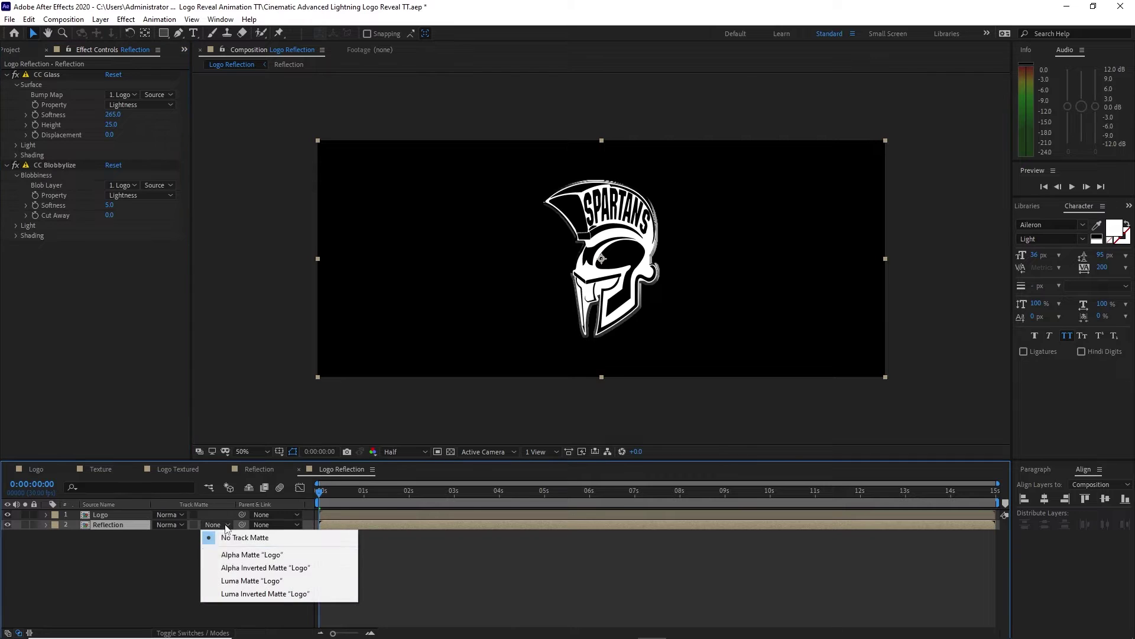
pyautogui.click(230, 554)
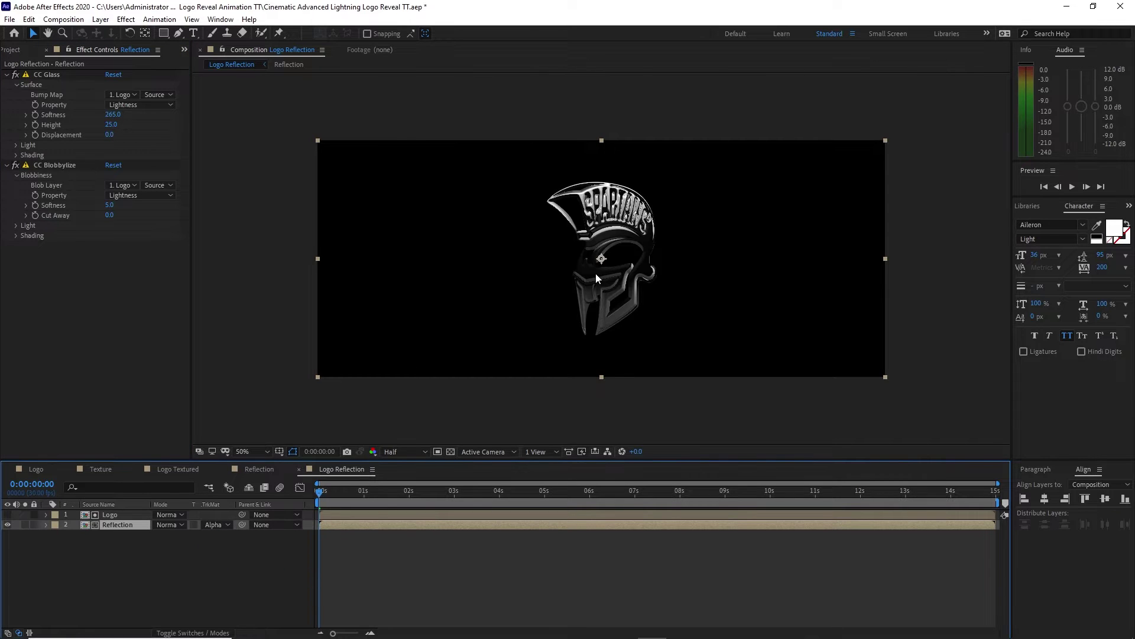
pyautogui.click(427, 409)
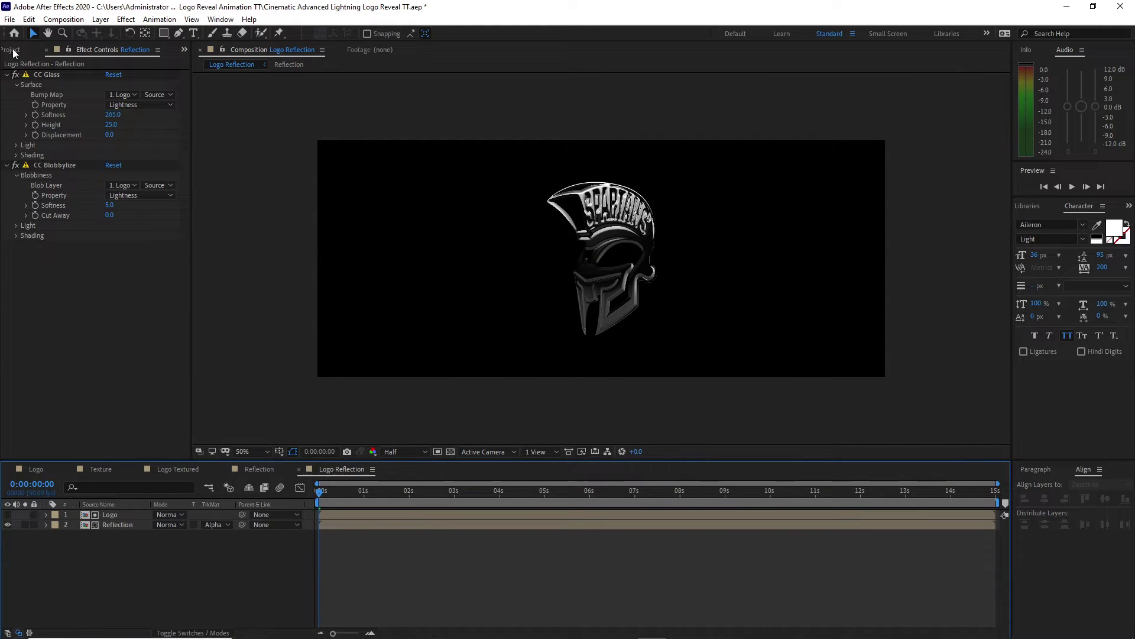
# Add the Logo Textured composition to the timeline beneath the Reflection layer
pyautogui.click(13, 52)
pyautogui.click(48, 301)
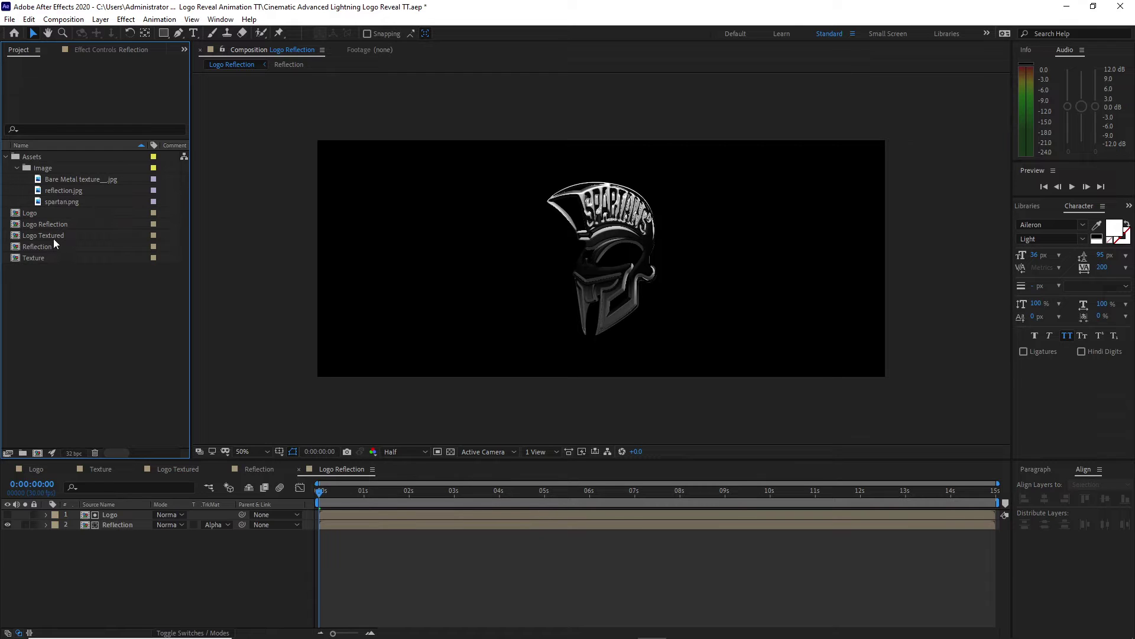
pyautogui.moveTo(53, 235); pyautogui.dragTo(87, 525)
# Duplicate the Logo and Reflection layers and place one pair beneath the Logo Textured layer
pyautogui.click(29, 19)
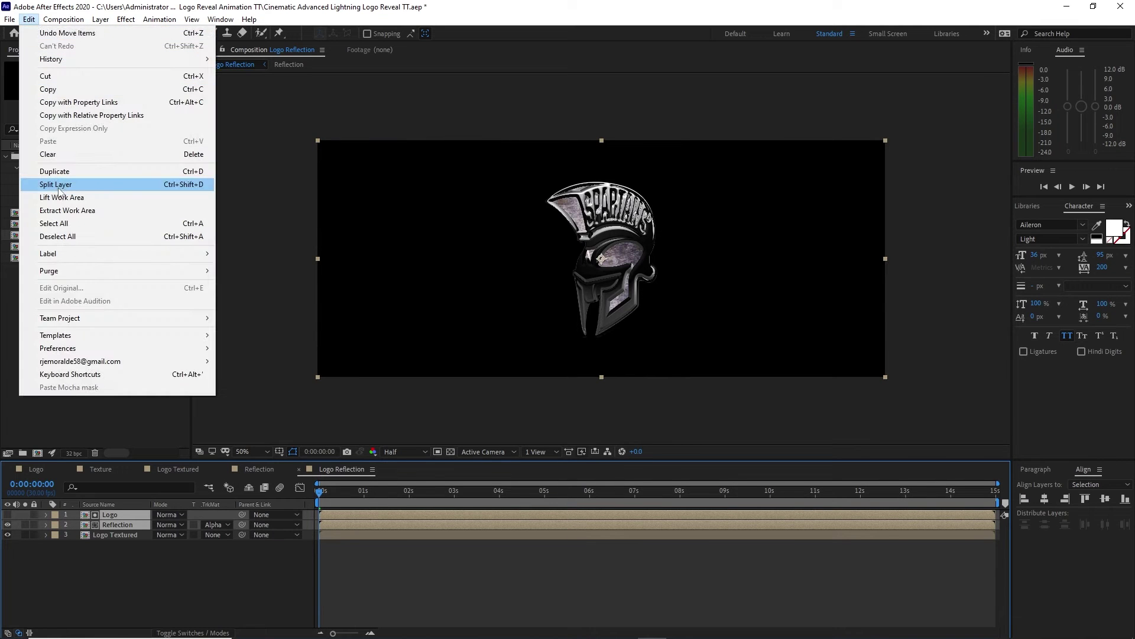
pyautogui.click(58, 176)
pyautogui.moveTo(123, 524); pyautogui.dragTo(132, 578)
pyautogui.click(132, 578)
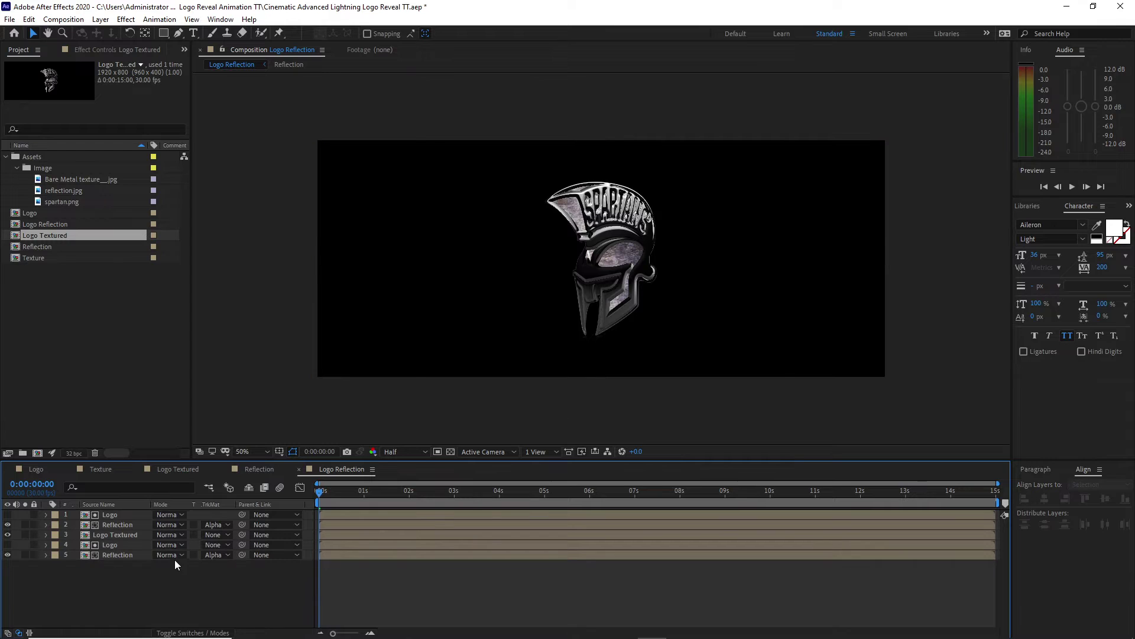
# Set the blending mode of the lowest Reflection layer to Screen and of the upper Reflection layer to Hard Light
pyautogui.click(171, 554)
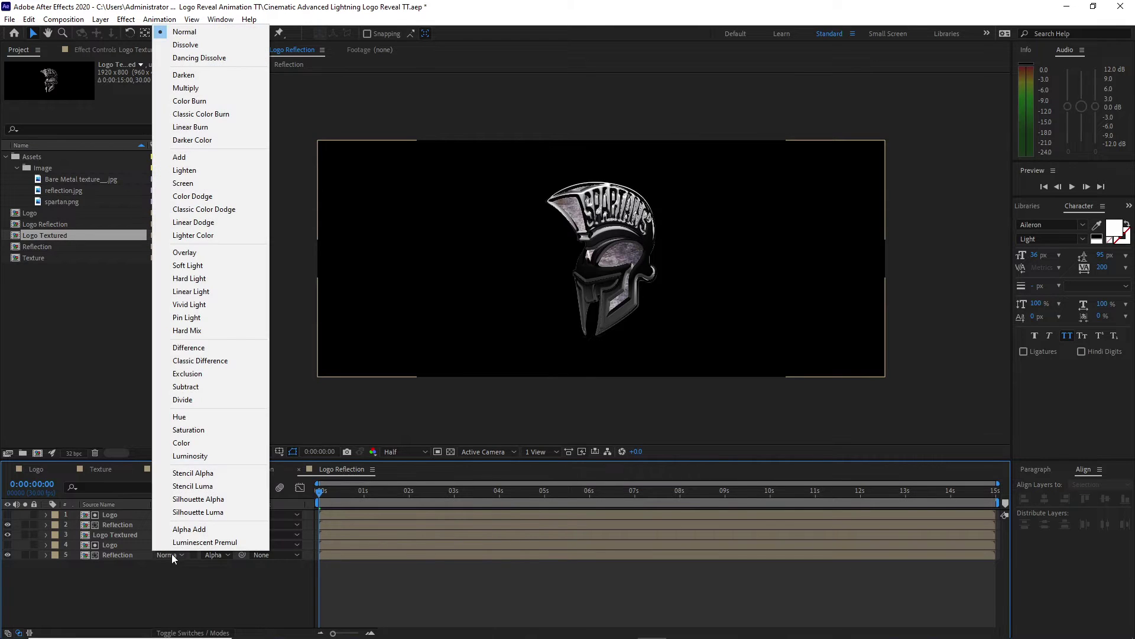
pyautogui.click(184, 183)
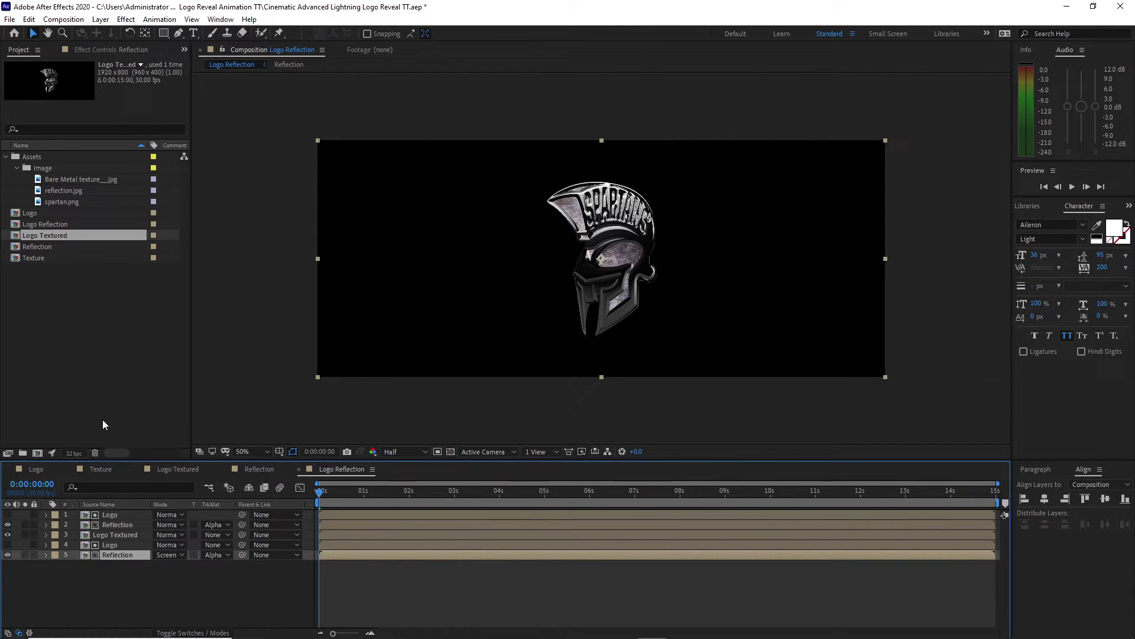
pyautogui.click(168, 526)
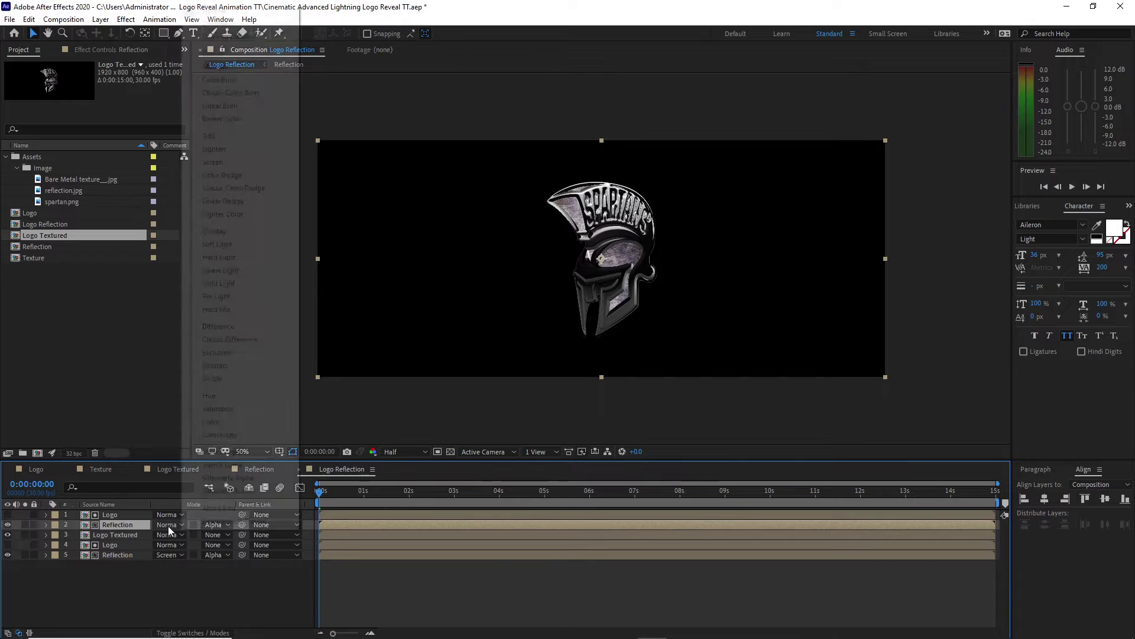
pyautogui.click(223, 258)
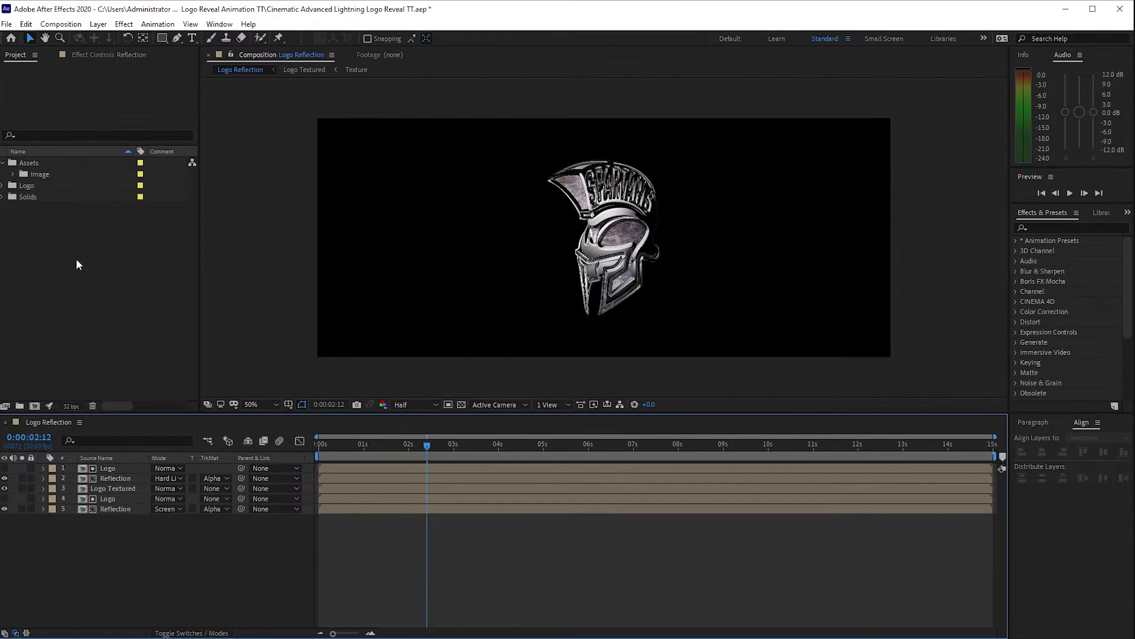
# Rename the Logo Reflection composition in the Logo folder as Logo Animate
pyautogui.click(2, 186)
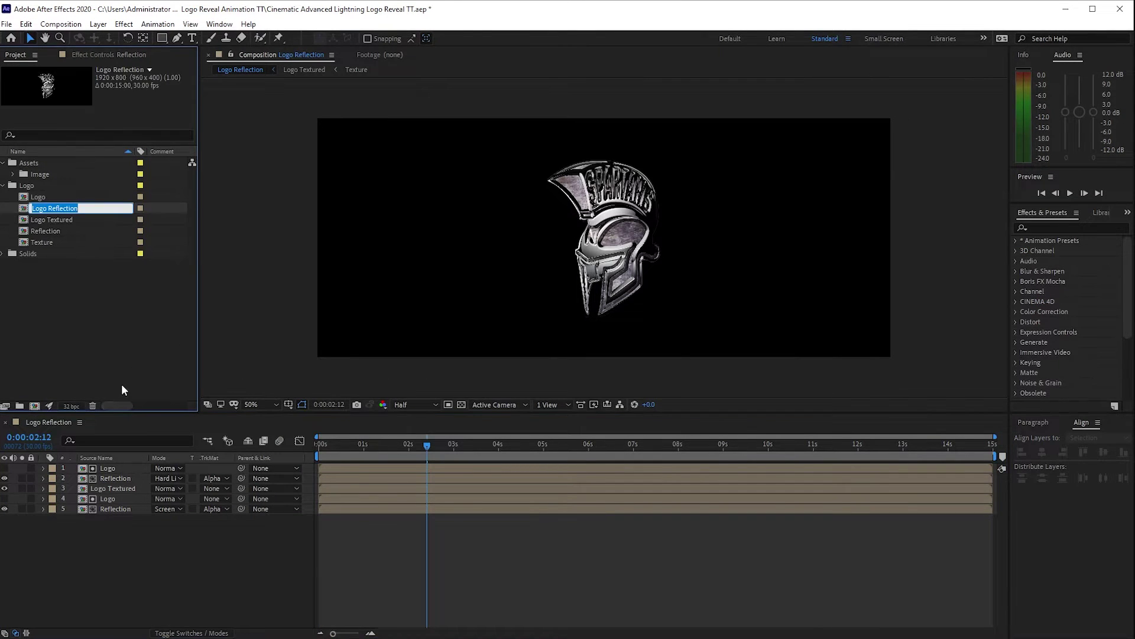
pyautogui.write('Logo Animate')
pyautogui.click(123, 365)
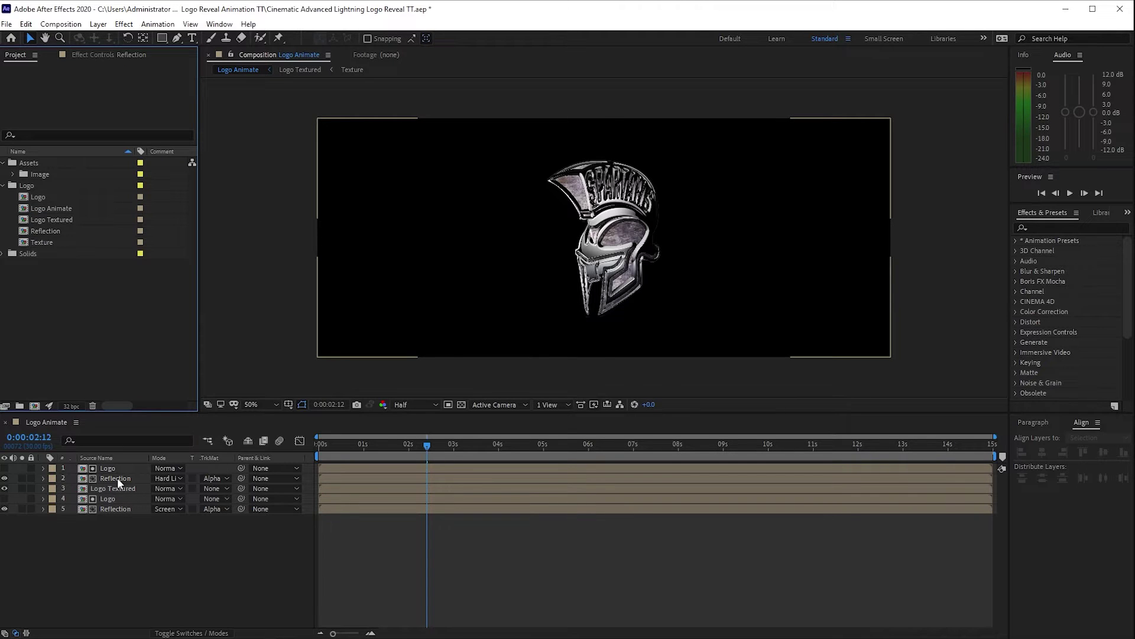
# Apply the Curves effect to the upper Reflection layer and raise the midtones of its Red channel
pyautogui.click(117, 477)
pyautogui.click(122, 25)
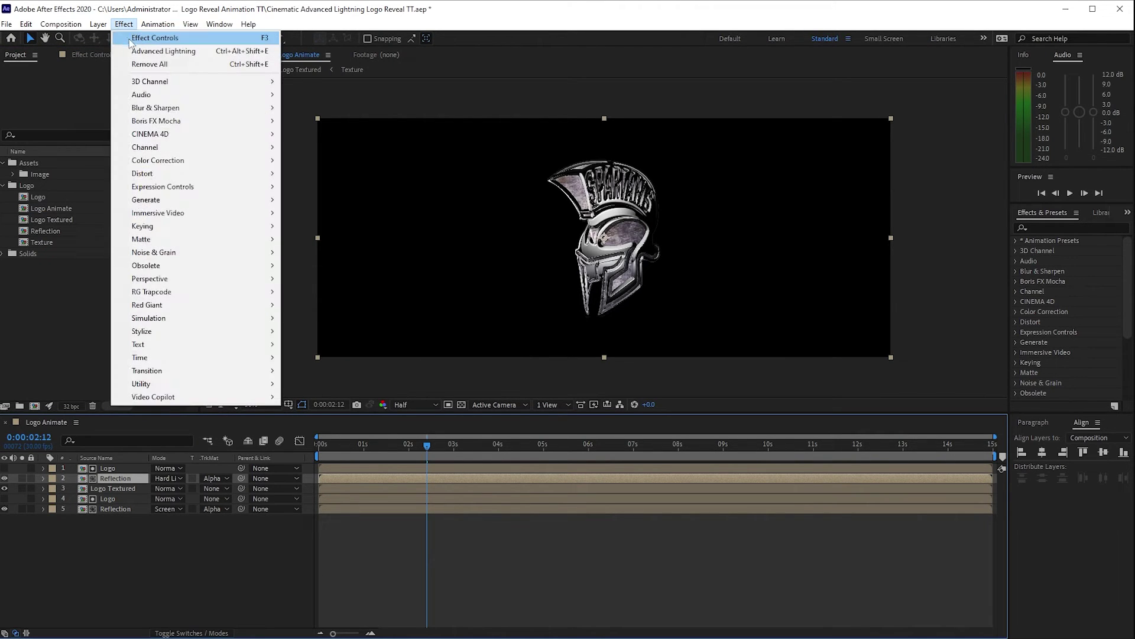
pyautogui.moveTo(259, 166)
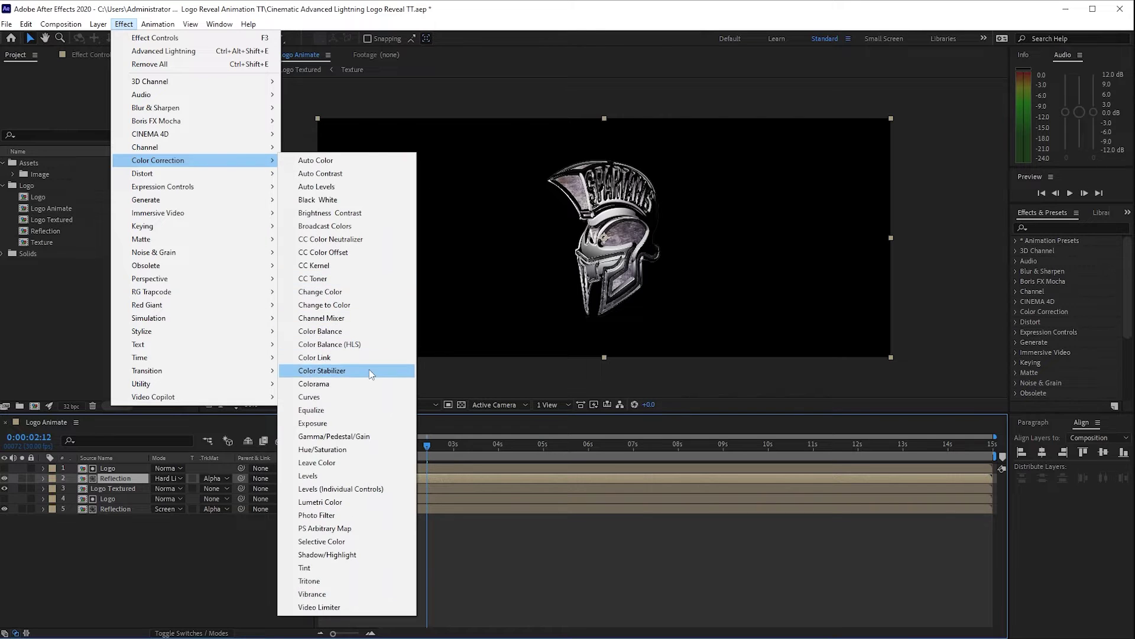
pyautogui.click(372, 396)
pyautogui.click(136, 184)
pyautogui.click(134, 210)
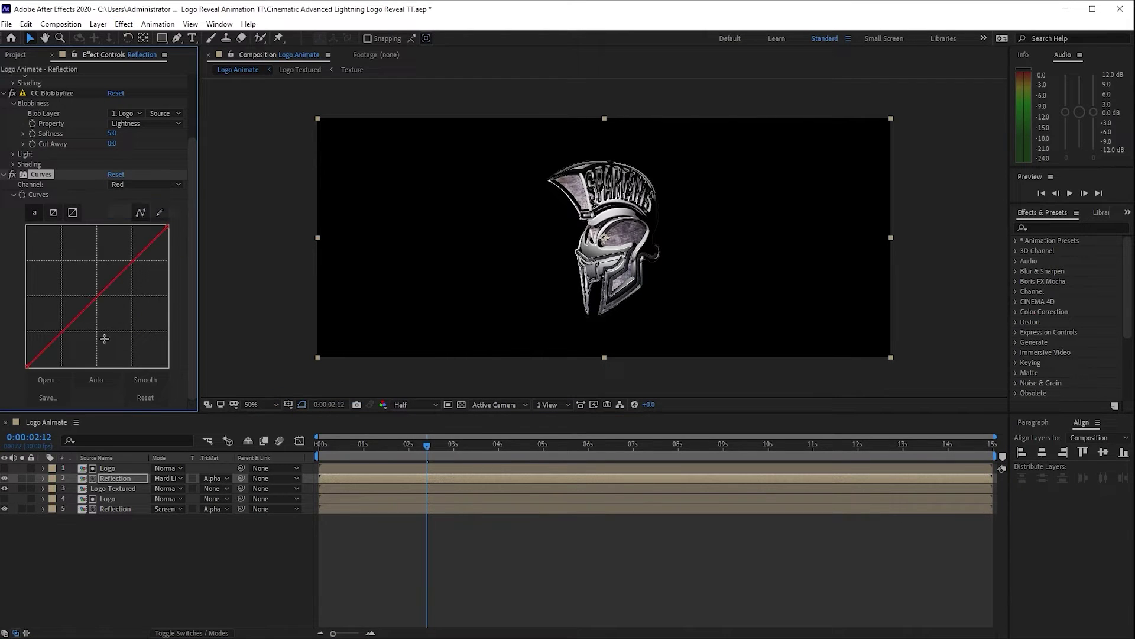
pyautogui.moveTo(95, 299); pyautogui.dragTo(90, 286)
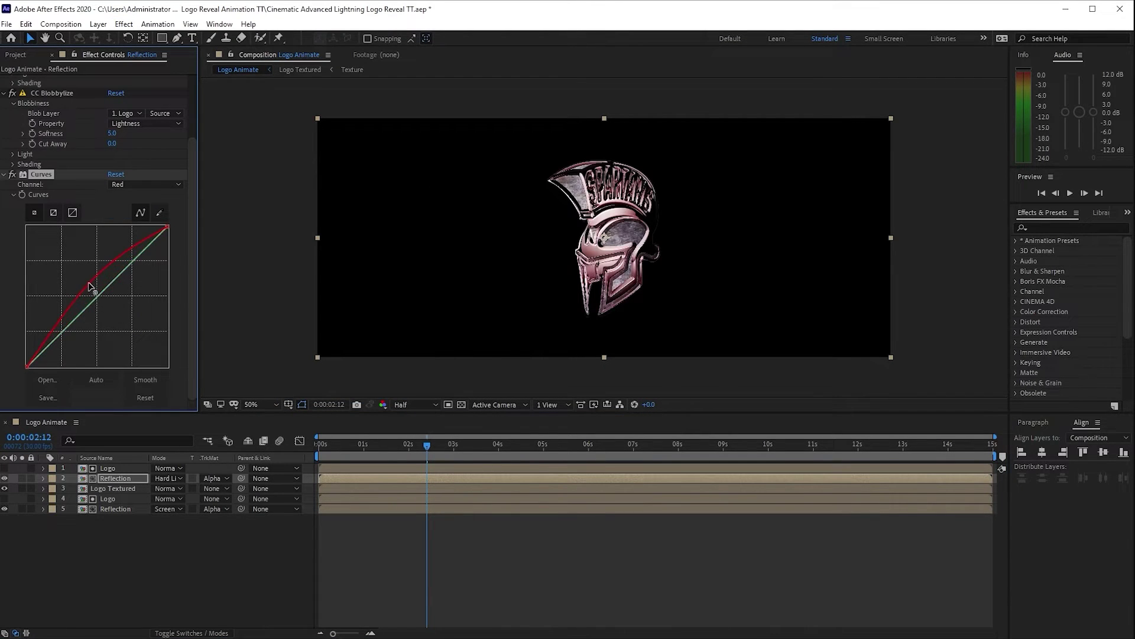
# Lower the Blue channel's midtones and slightly raise the Green channel's midtones in the Reflection layer's Curves effect for a gold tint
pyautogui.click(158, 184)
pyautogui.click(151, 236)
pyautogui.moveTo(101, 292); pyautogui.dragTo(104, 309)
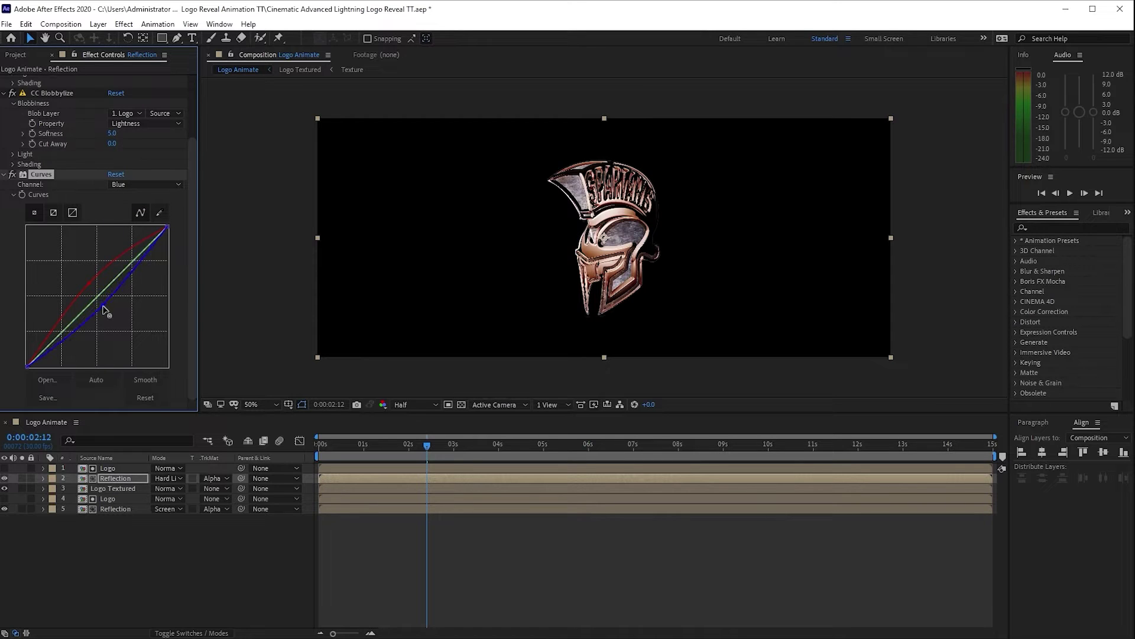
pyautogui.click(140, 185)
pyautogui.click(137, 223)
pyautogui.moveTo(100, 296); pyautogui.dragTo(95, 292)
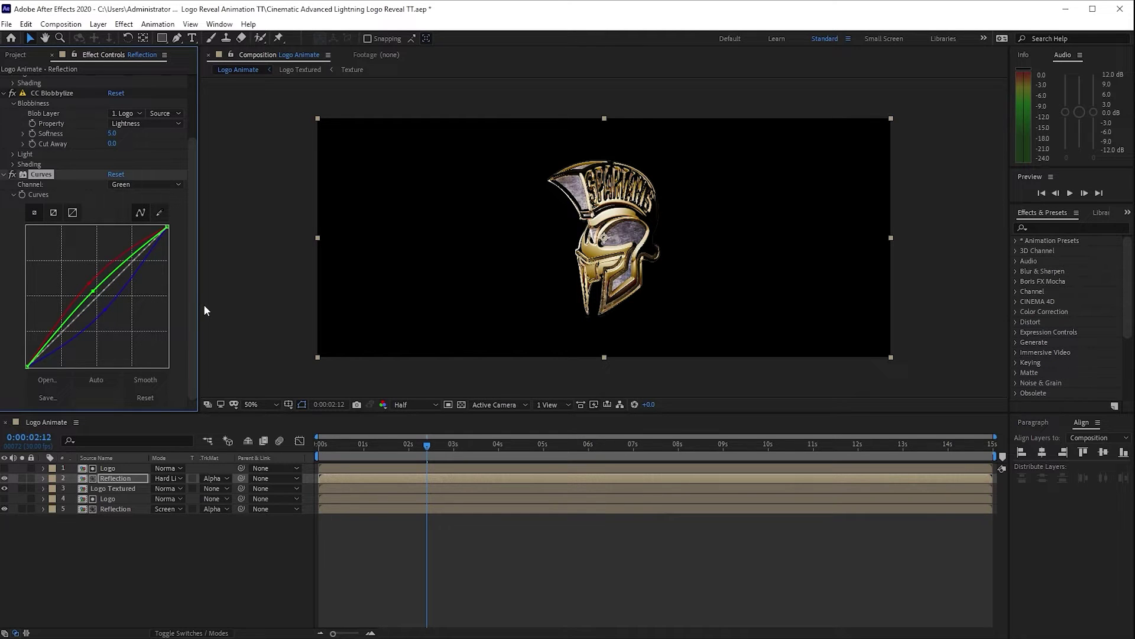
pyautogui.click(123, 570)
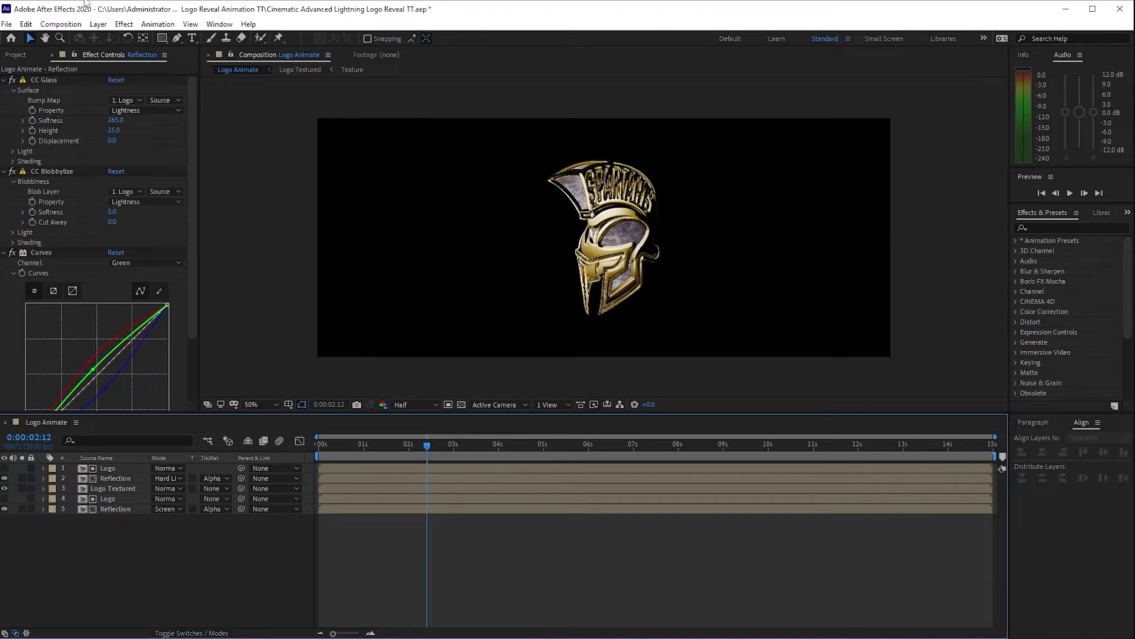
# Add an adjustment layer above all layers in Logo Animate and apply the Curves effect to it
pyautogui.click(98, 23)
pyautogui.moveTo(113, 38)
pyautogui.click(320, 118)
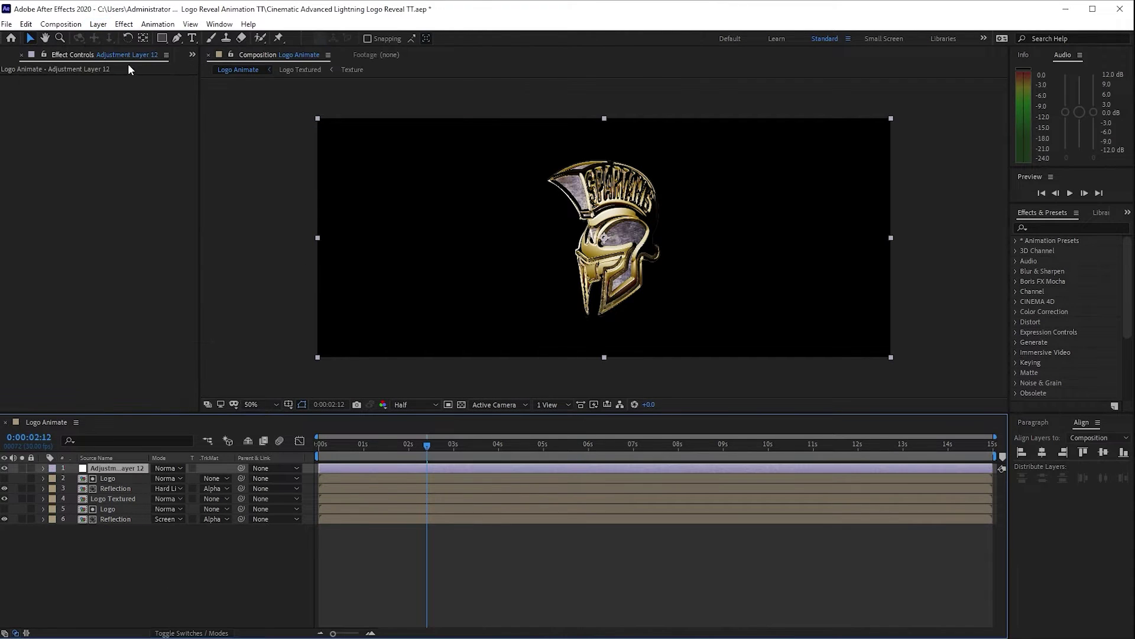
pyautogui.click(123, 27)
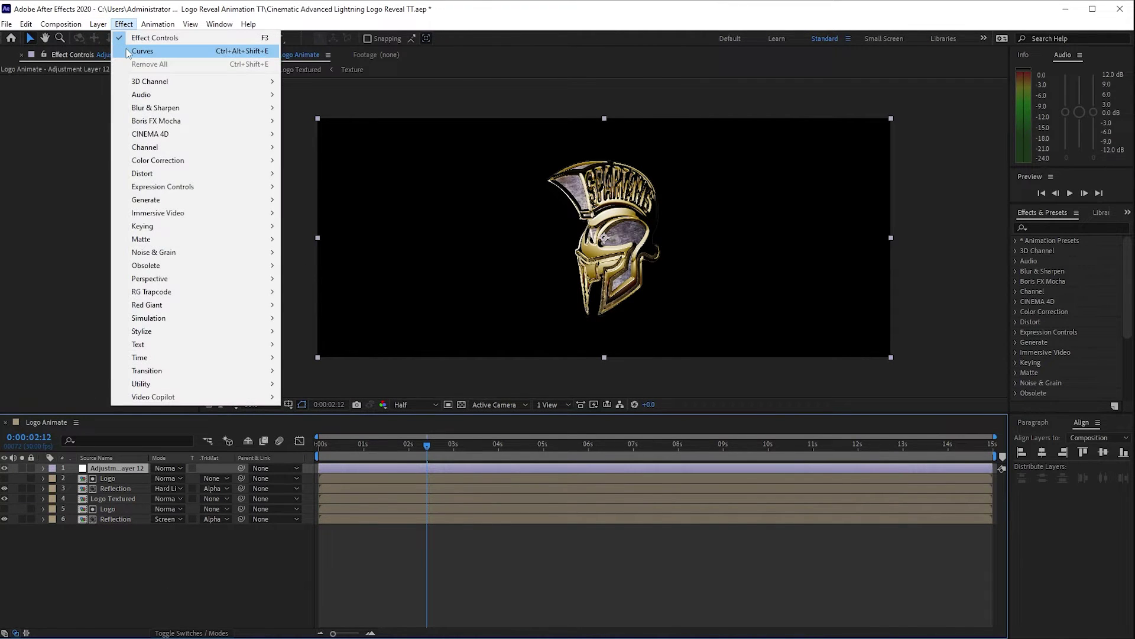
pyautogui.click(127, 52)
# Keyframe the adjustment layer's default curve at 0:00:06:01 and pull its white point down to black at 0:00:00:00
pyautogui.moveTo(427, 445); pyautogui.dragTo(590, 449)
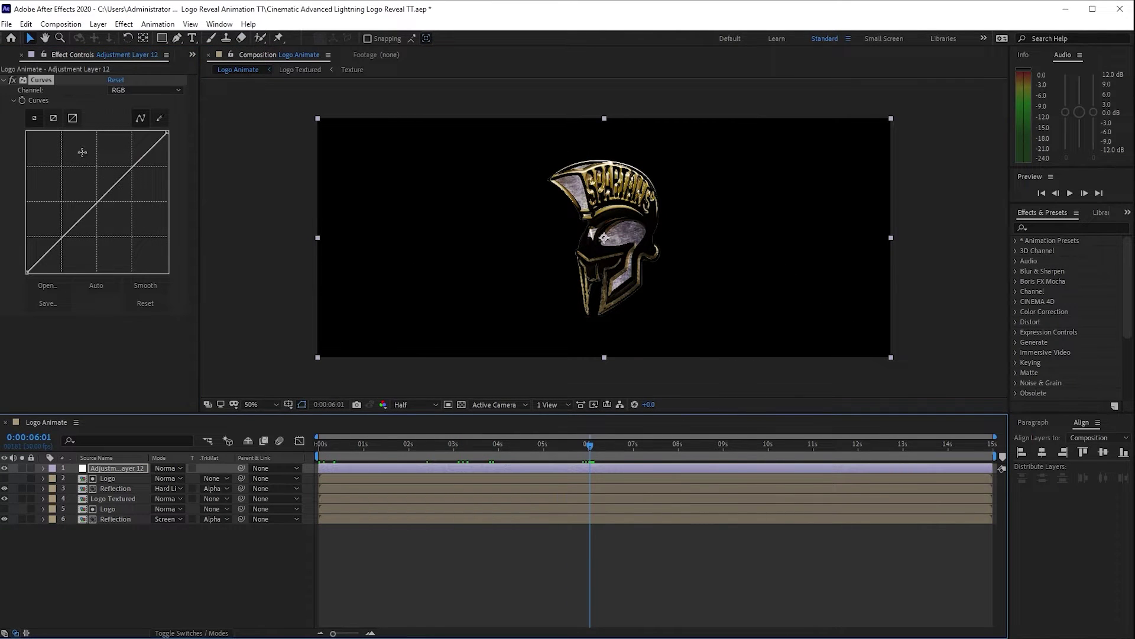
pyautogui.click(23, 100)
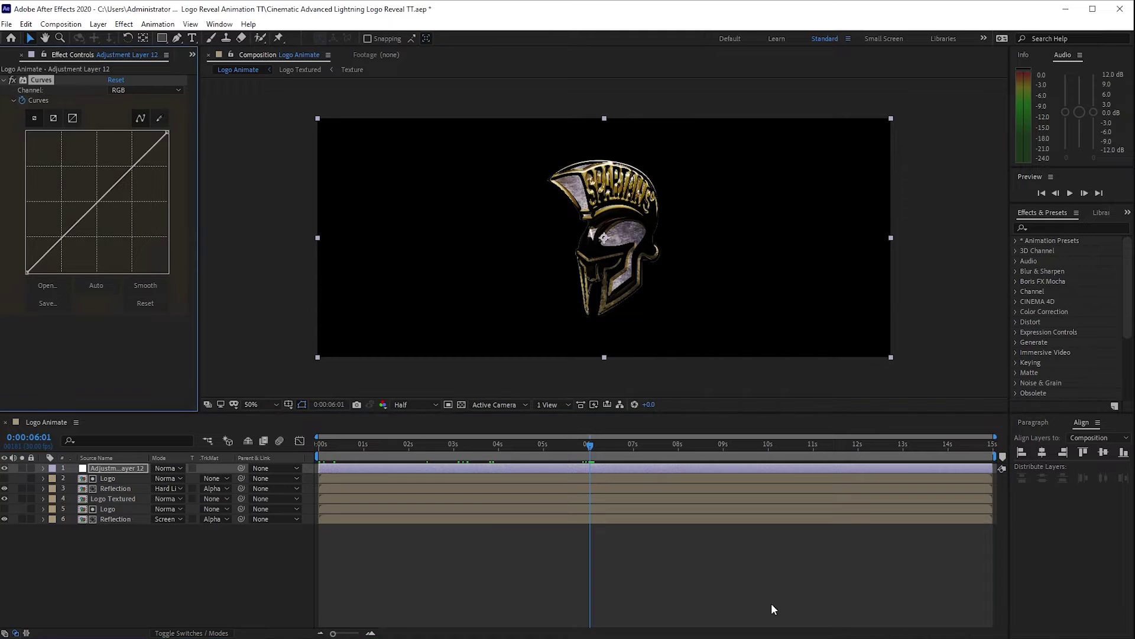
pyautogui.moveTo(589, 453); pyautogui.dragTo(346, 442)
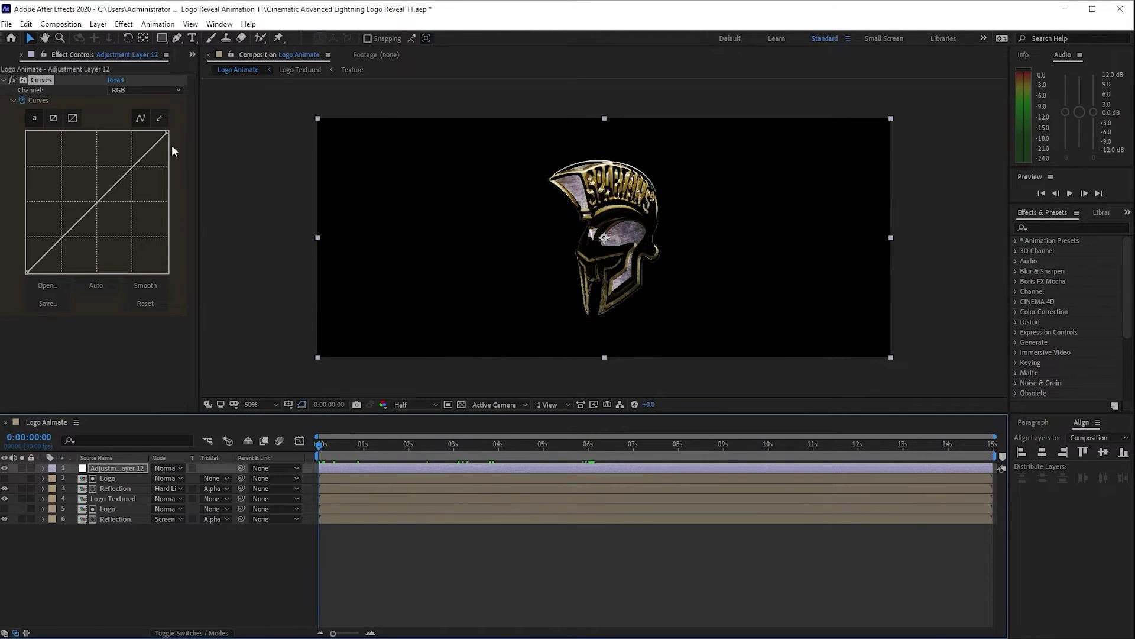
pyautogui.moveTo(167, 132); pyautogui.dragTo(175, 294)
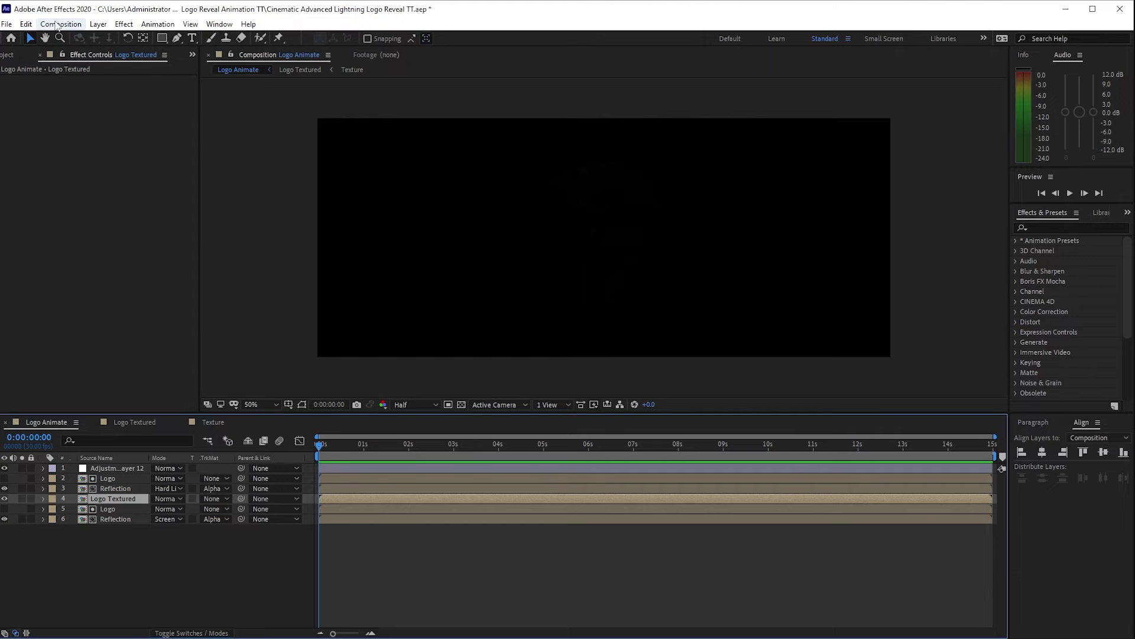
# Create a new composition named Tagline with the existing 1920 x 800, 30 fps, 15-second settings
pyautogui.click(59, 24)
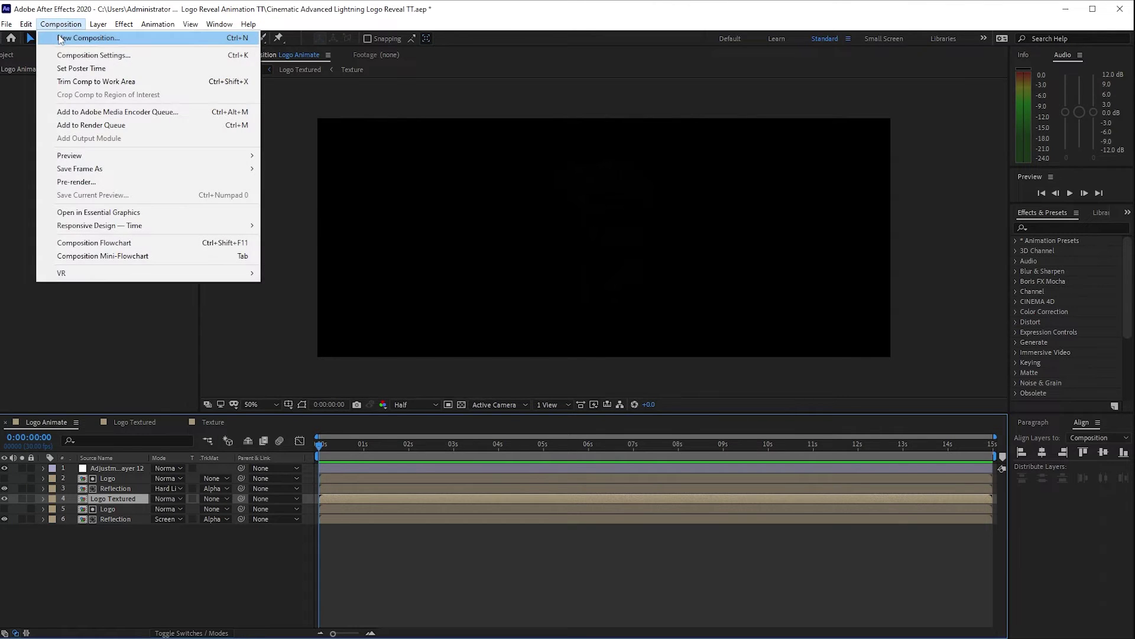
pyautogui.click(77, 39)
pyautogui.write('Tagline')
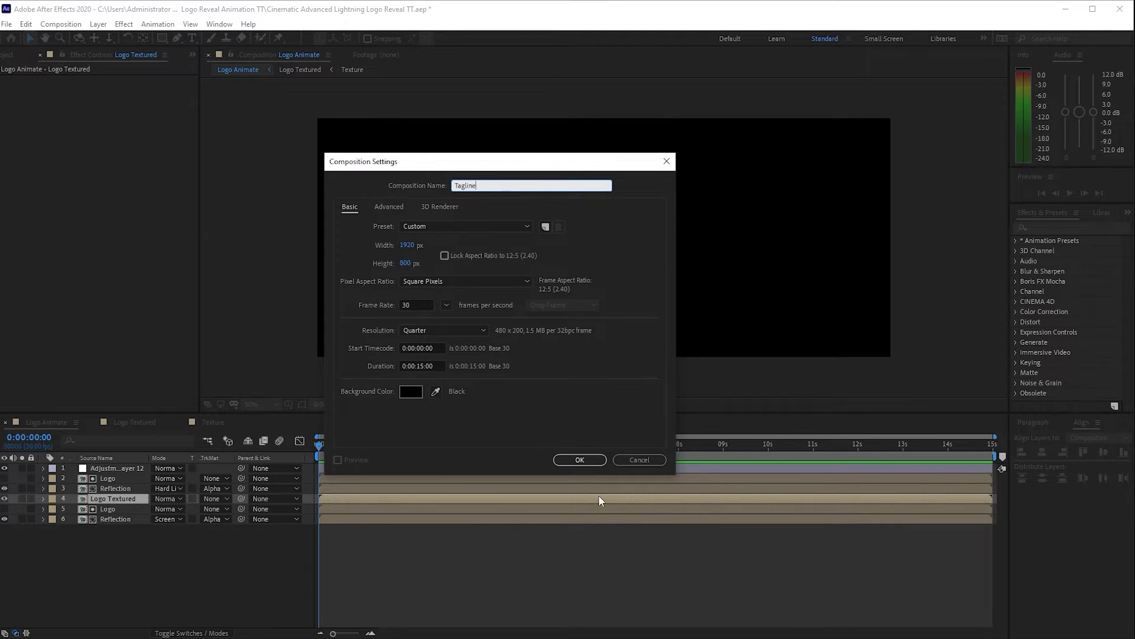
pyautogui.press('Return')
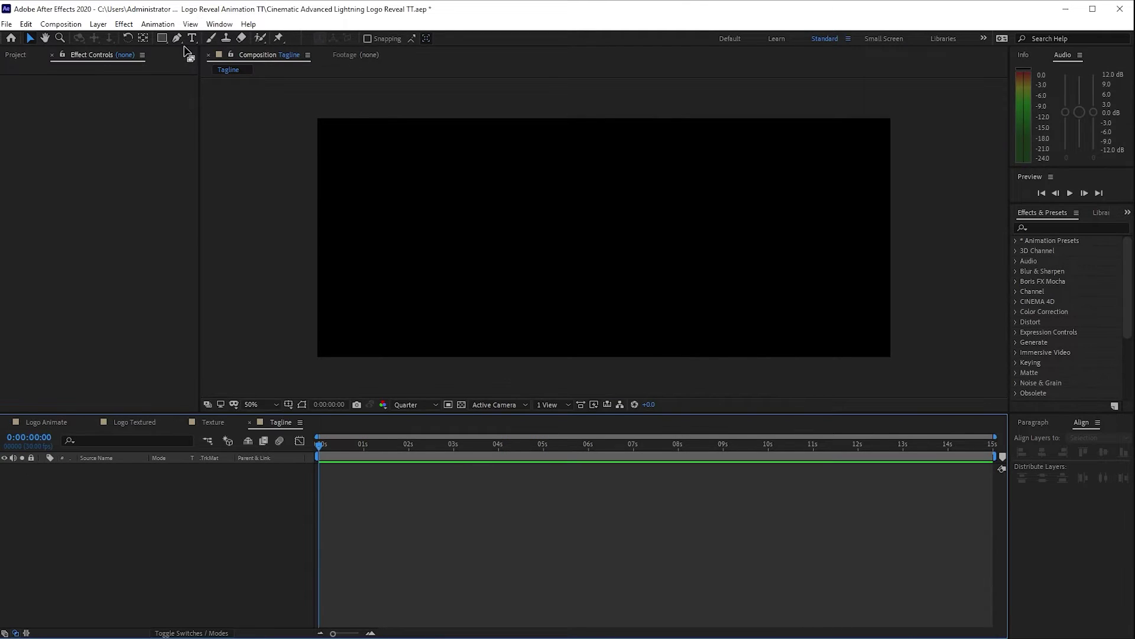
# Add the text "Tagline" to the Tagline composition and centre it horizontally and vertically in the frame
pyautogui.click(191, 38)
pyautogui.click(513, 223)
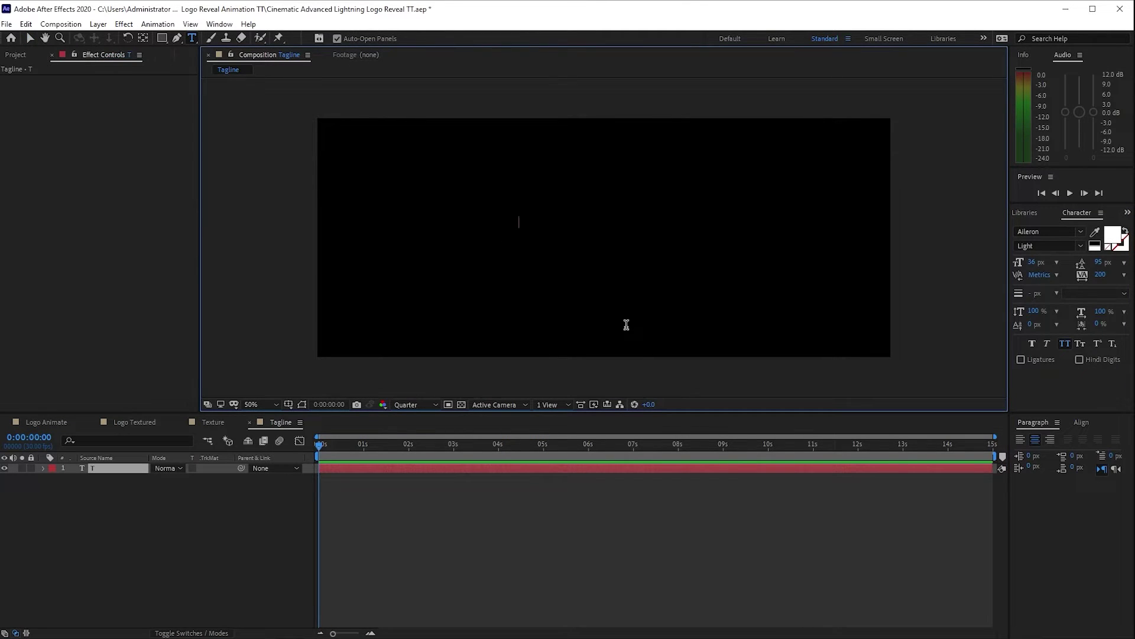
pyautogui.write('Tagline')
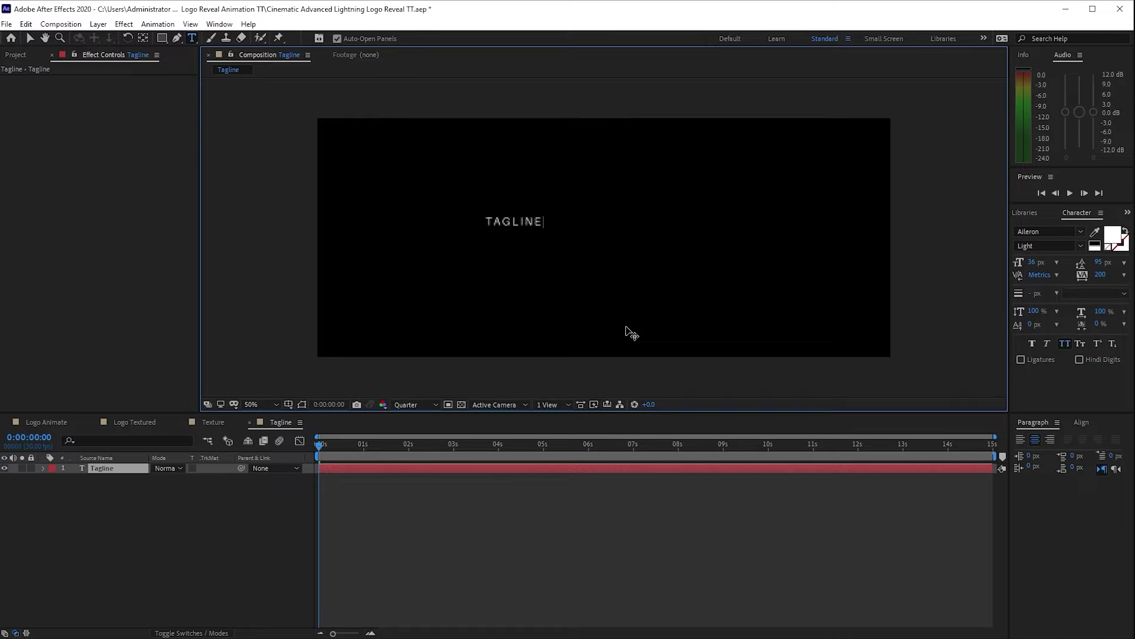
pyautogui.click(30, 38)
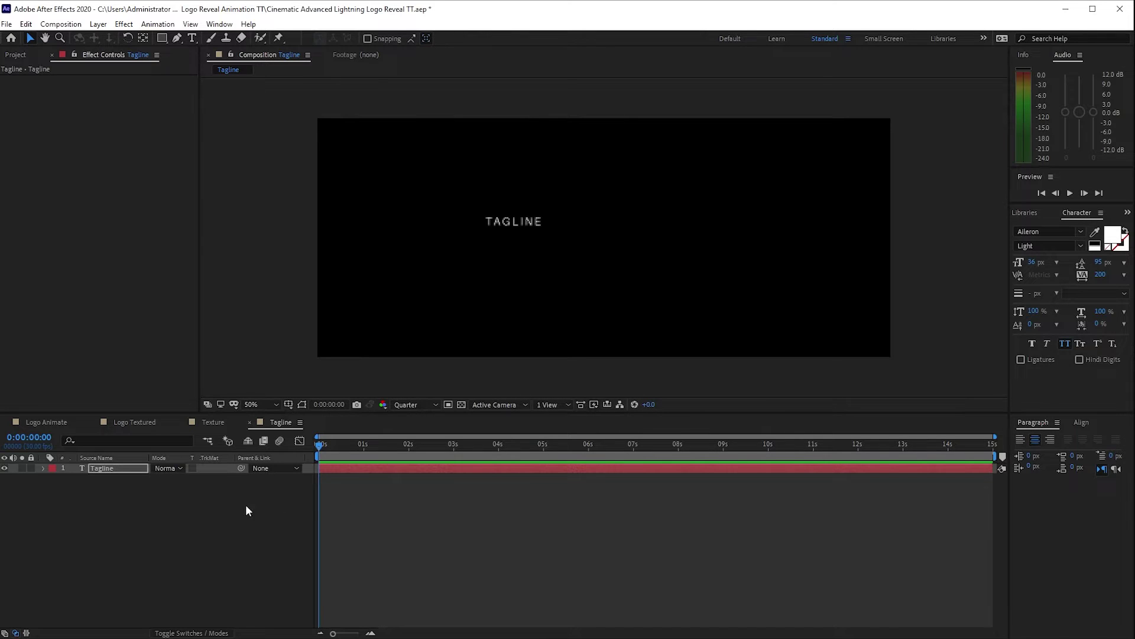
pyautogui.press('Return')
pyautogui.click(1081, 422)
pyautogui.click(1041, 452)
pyautogui.click(1094, 453)
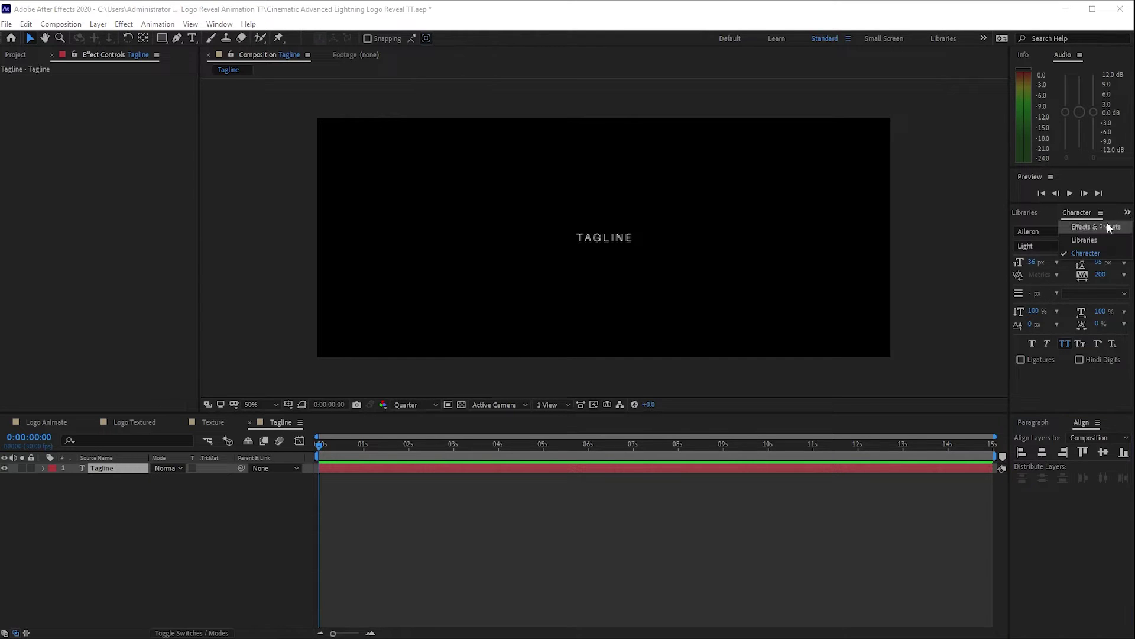
# Apply the Bullet Train text animation preset to the Tagline text layer at 0:00:00:00 and preview the animation
pyautogui.hotkey('ctrl', '5')
pyautogui.click(1070, 228)
pyautogui.write('bu')
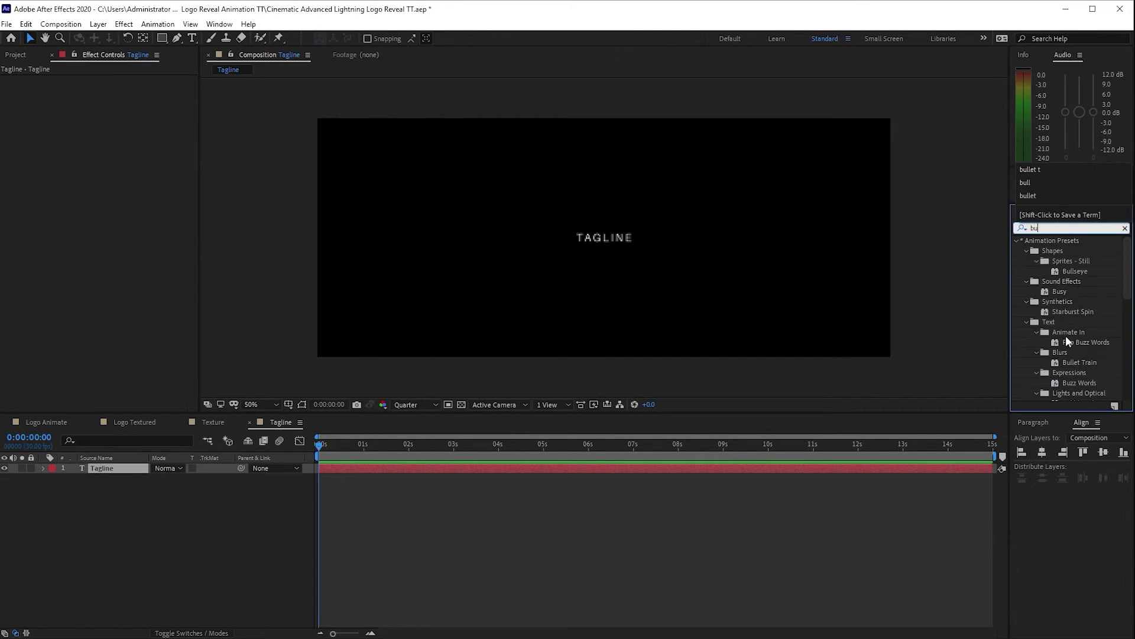
pyautogui.write('llet')
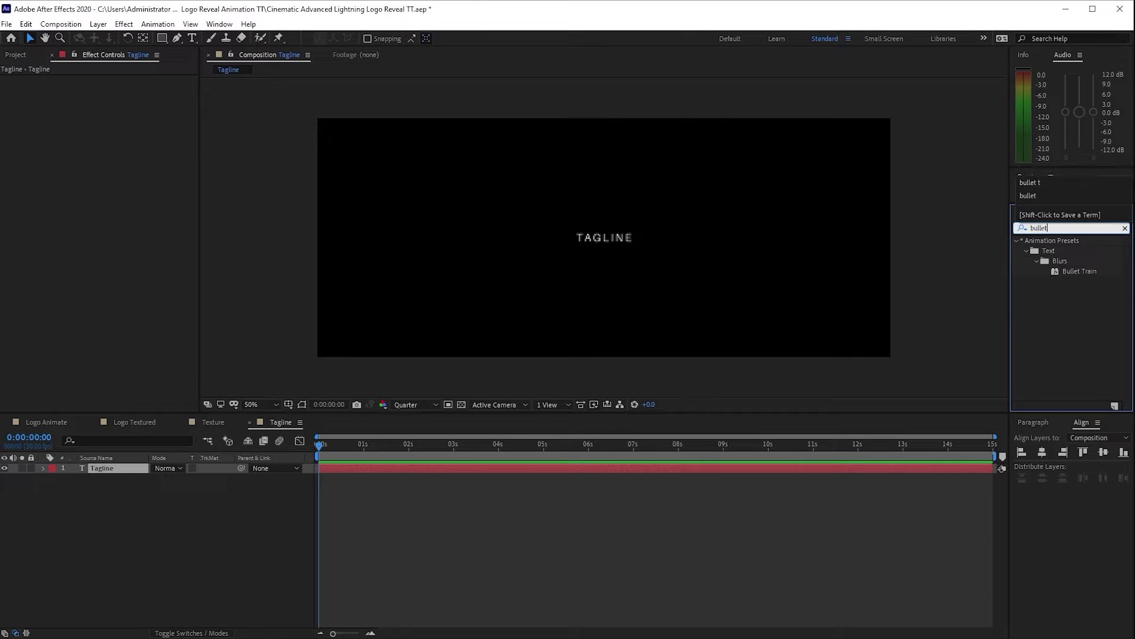
pyautogui.moveTo(1067, 271); pyautogui.dragTo(806, 474)
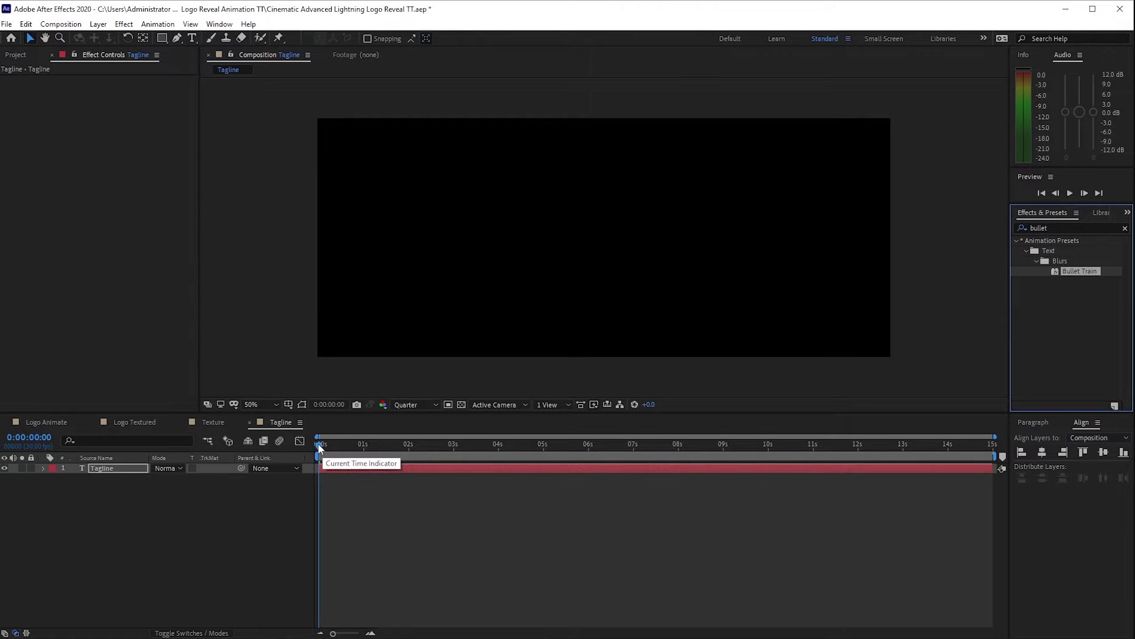
pyautogui.moveTo(318, 443); pyautogui.dragTo(370, 446)
# Add the Tagline composition as the uppermost layer in Logo Animate and make it start at 0:00:05:00
pyautogui.click(38, 427)
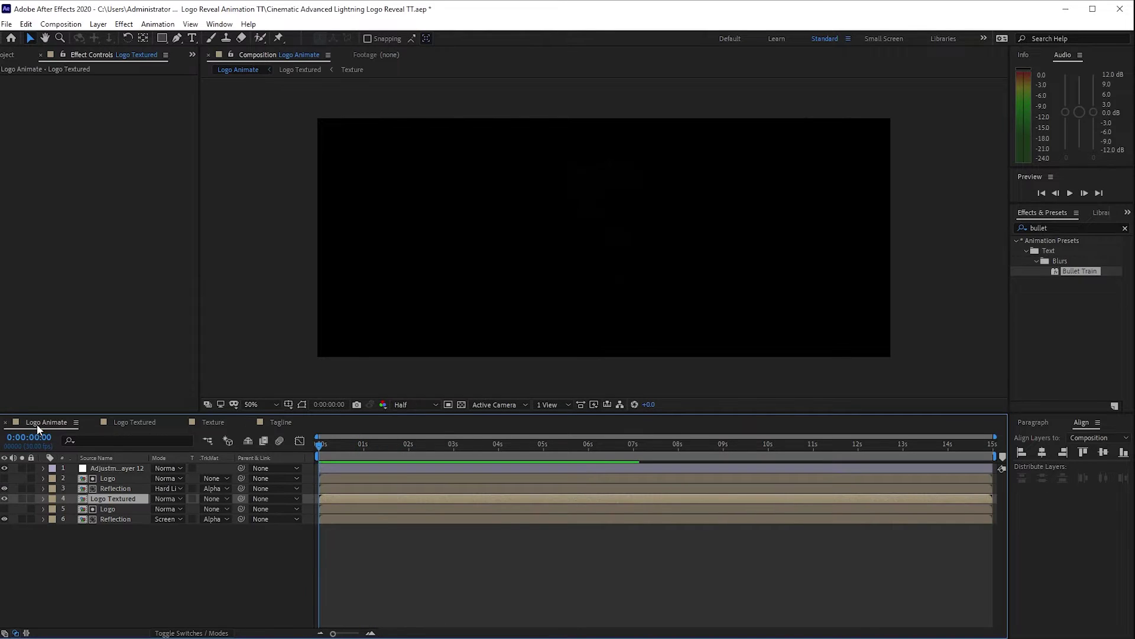
pyautogui.hotkey('ctrl', '0')
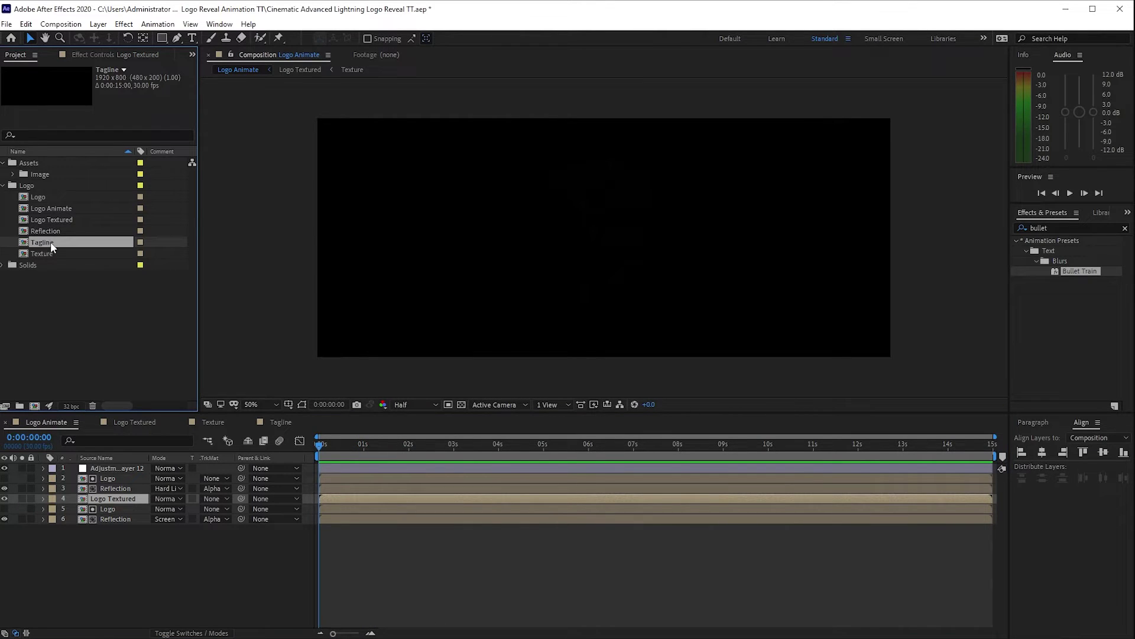
pyautogui.moveTo(51, 241); pyautogui.dragTo(86, 463)
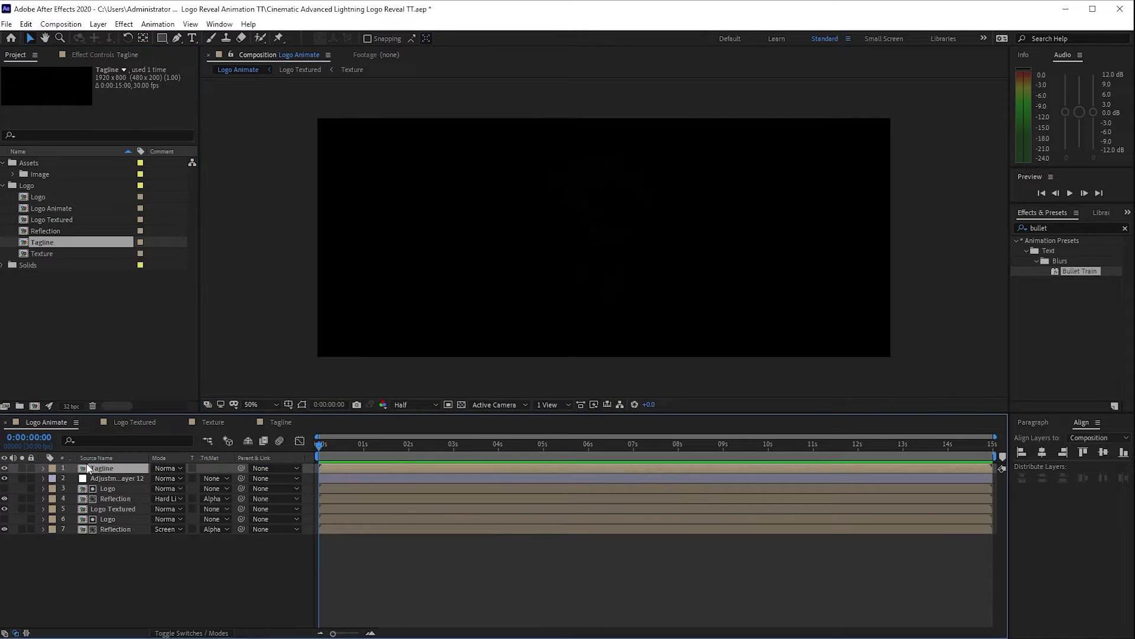
pyautogui.moveTo(321, 446); pyautogui.dragTo(543, 445)
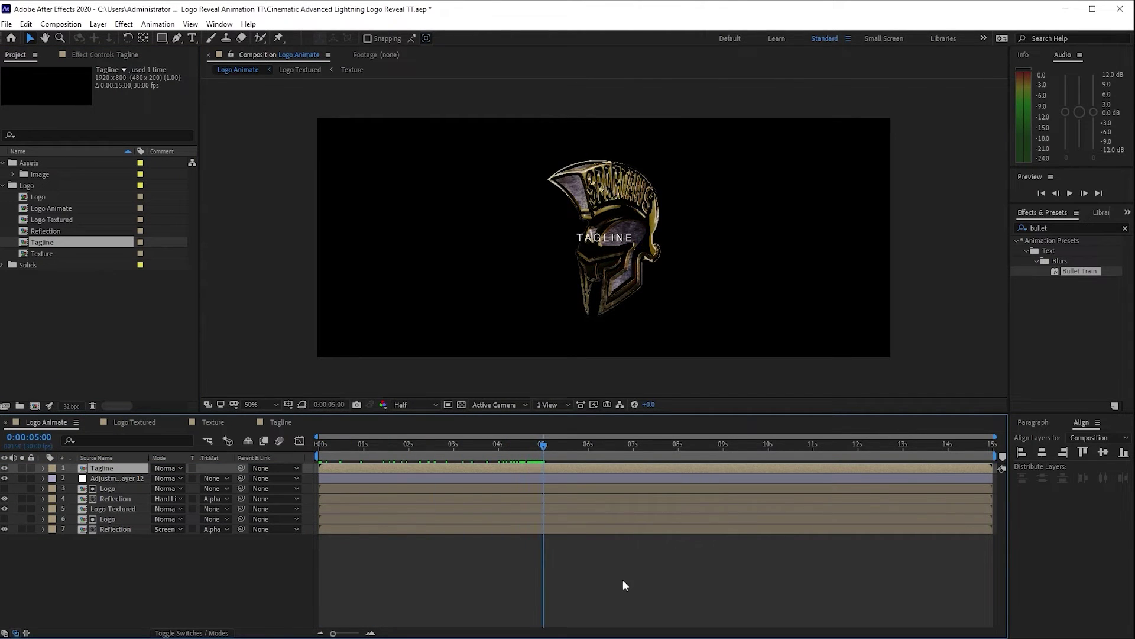
pyautogui.hotkey('alt', '[')
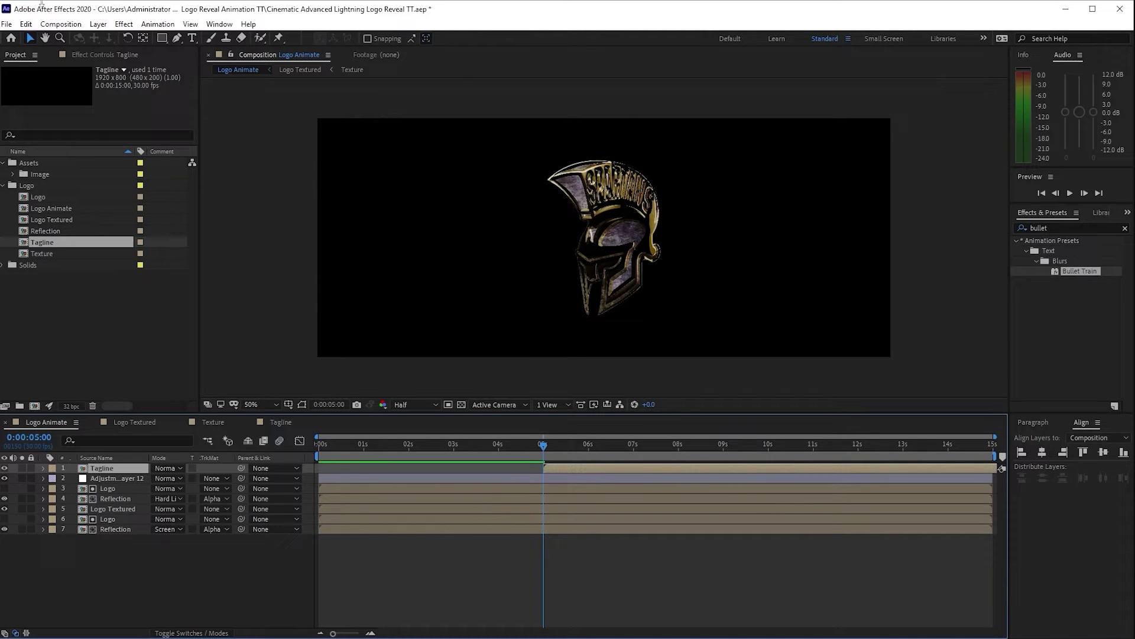
# Create a new composition named Floor with the existing 1920 x 800, 30 fps, 15-second settings
pyautogui.click(59, 23)
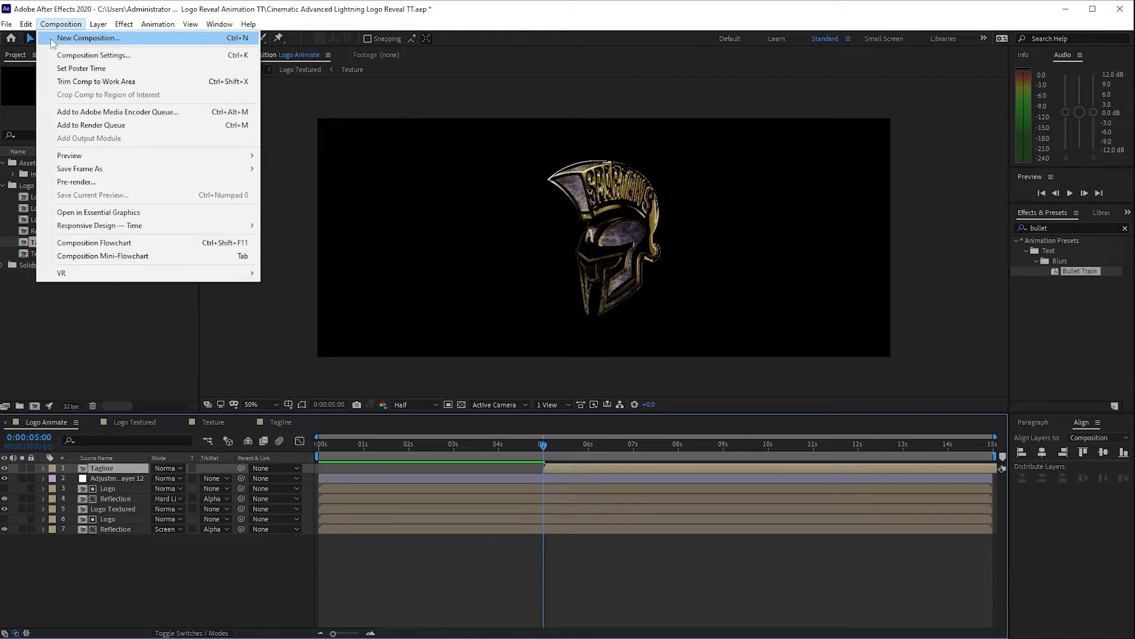
pyautogui.click(88, 38)
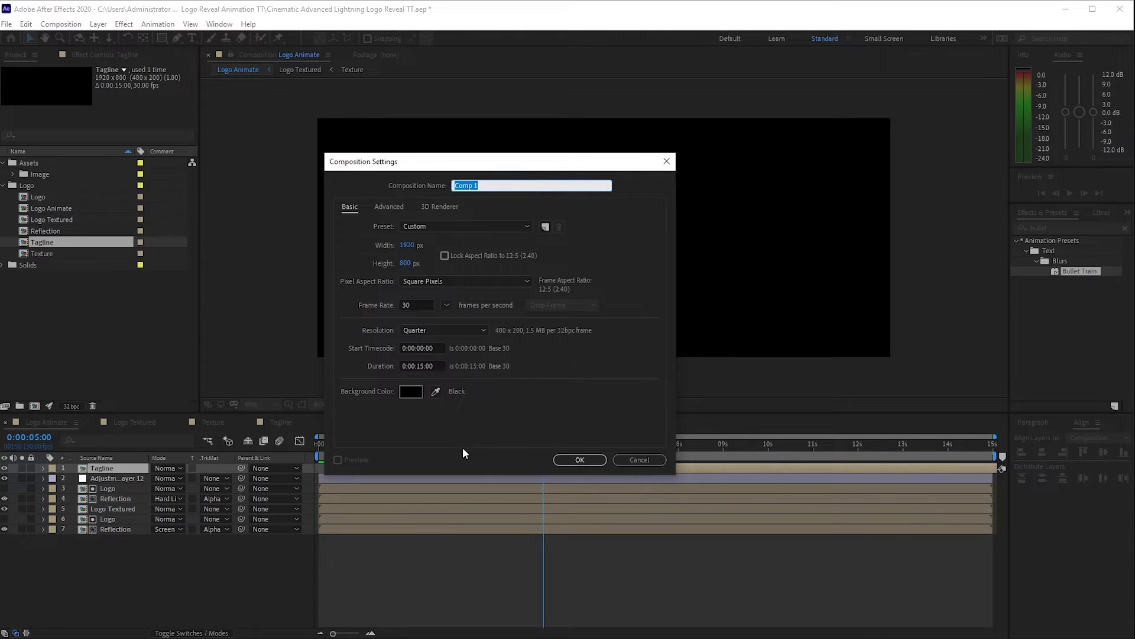
pyautogui.write('Floor')
pyautogui.click(580, 459)
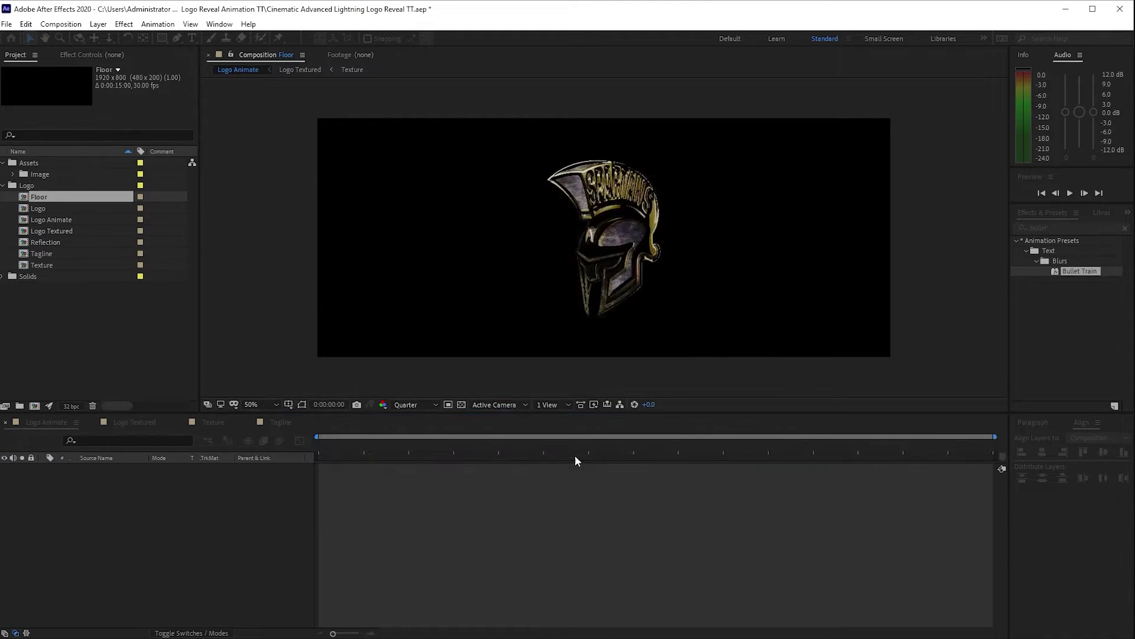
# Add a black 1920 x 800 solid layer named Fractal to the Floor composition
pyautogui.click(98, 24)
pyautogui.moveTo(127, 36)
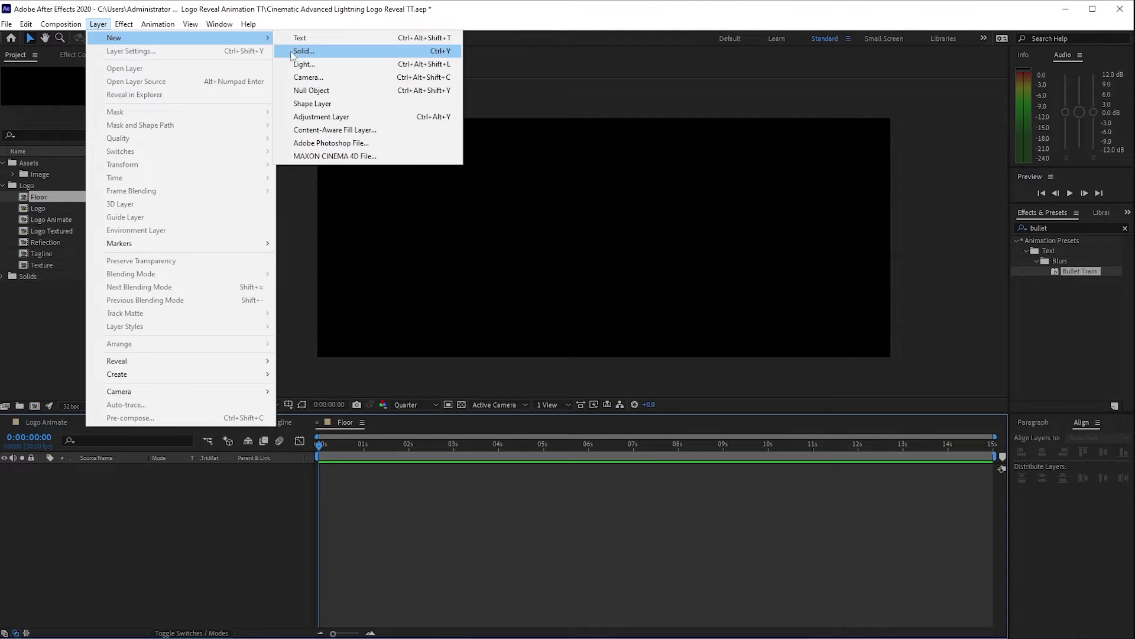
pyautogui.click(320, 51)
pyautogui.write('F')
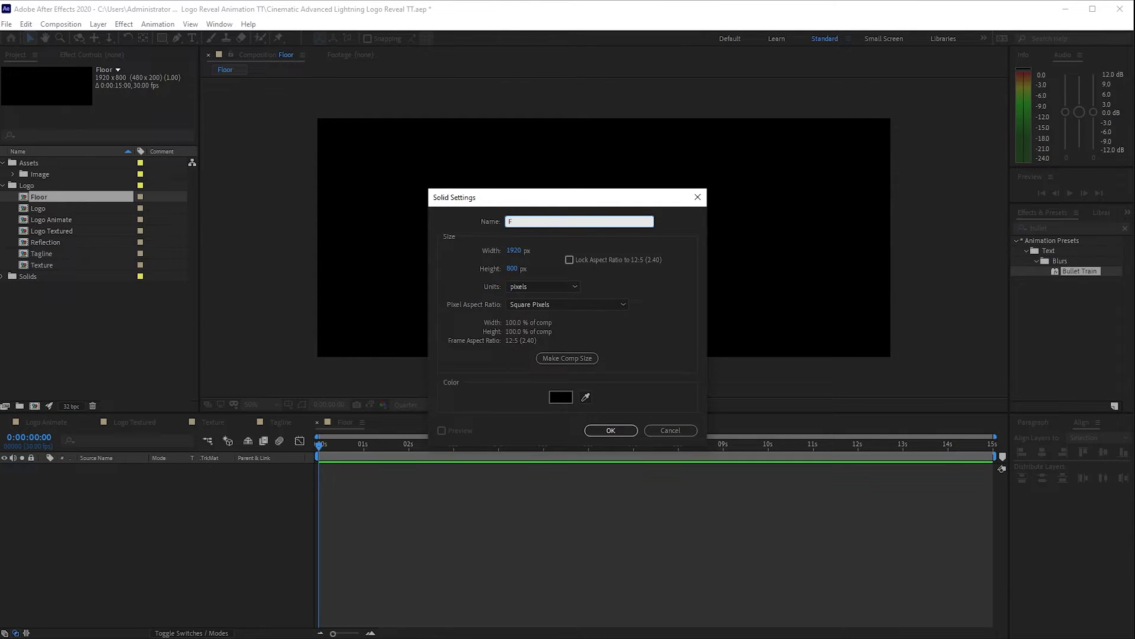
pyautogui.write('ractal')
pyautogui.click(610, 430)
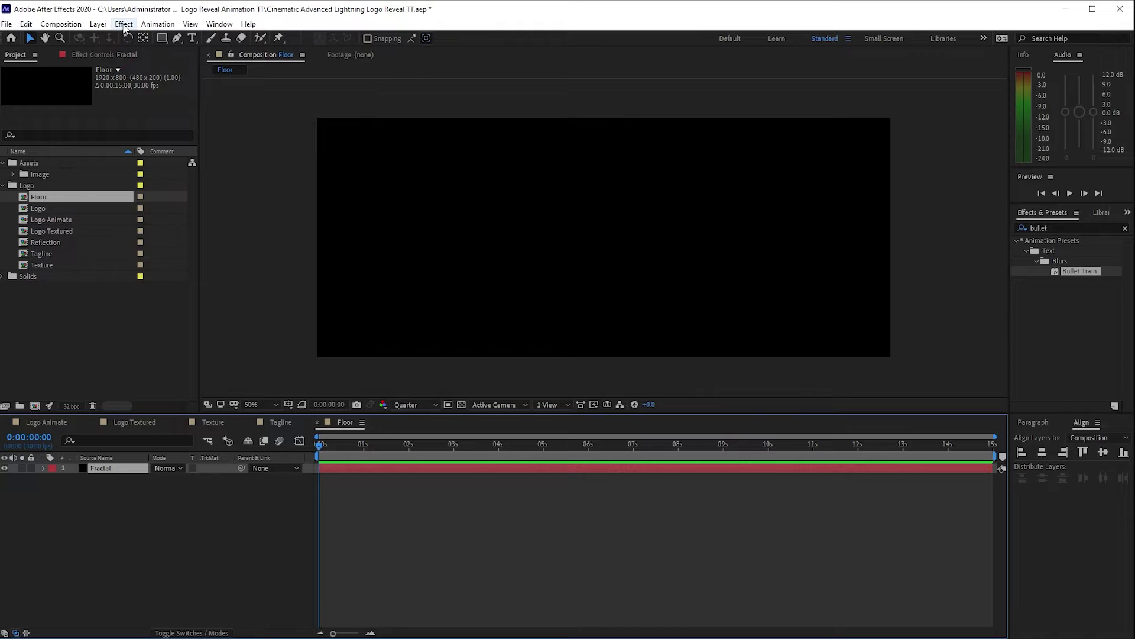
# Apply Fractal Noise to the Fractal layer with the Smeary fractal type and a Contrast of 298
pyautogui.click(125, 24)
pyautogui.moveTo(164, 216)
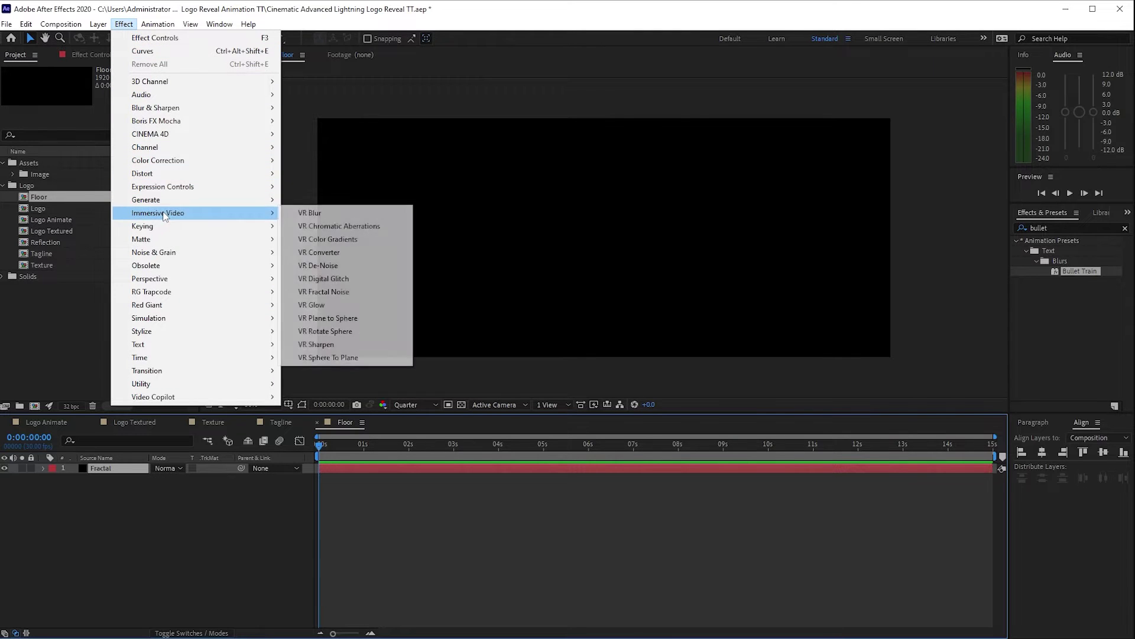
pyautogui.moveTo(195, 252)
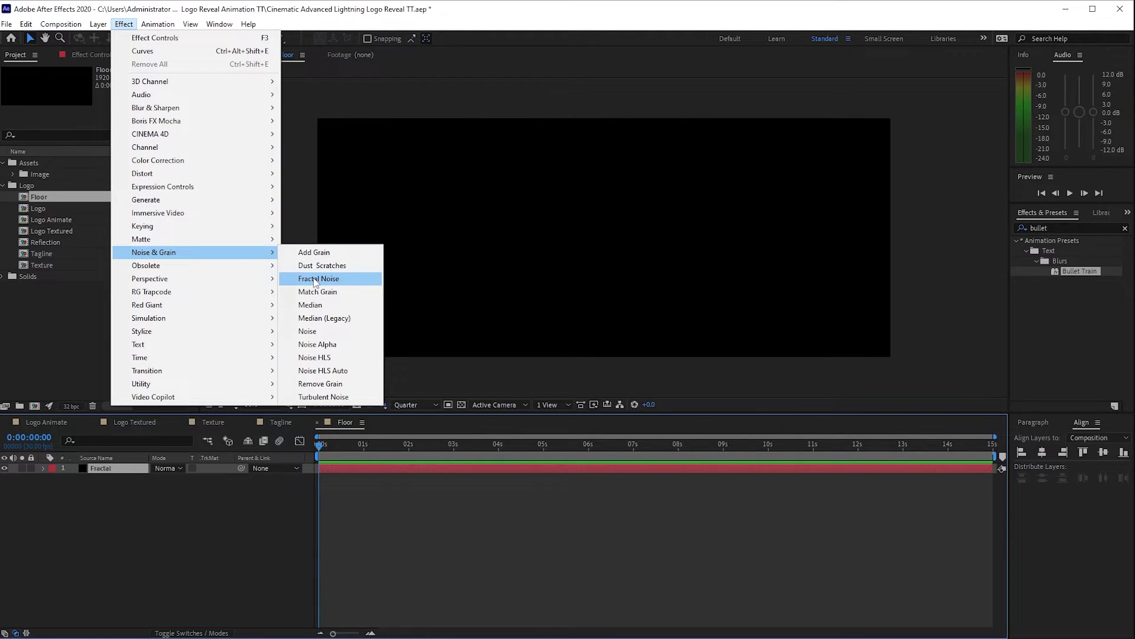
pyautogui.click(316, 281)
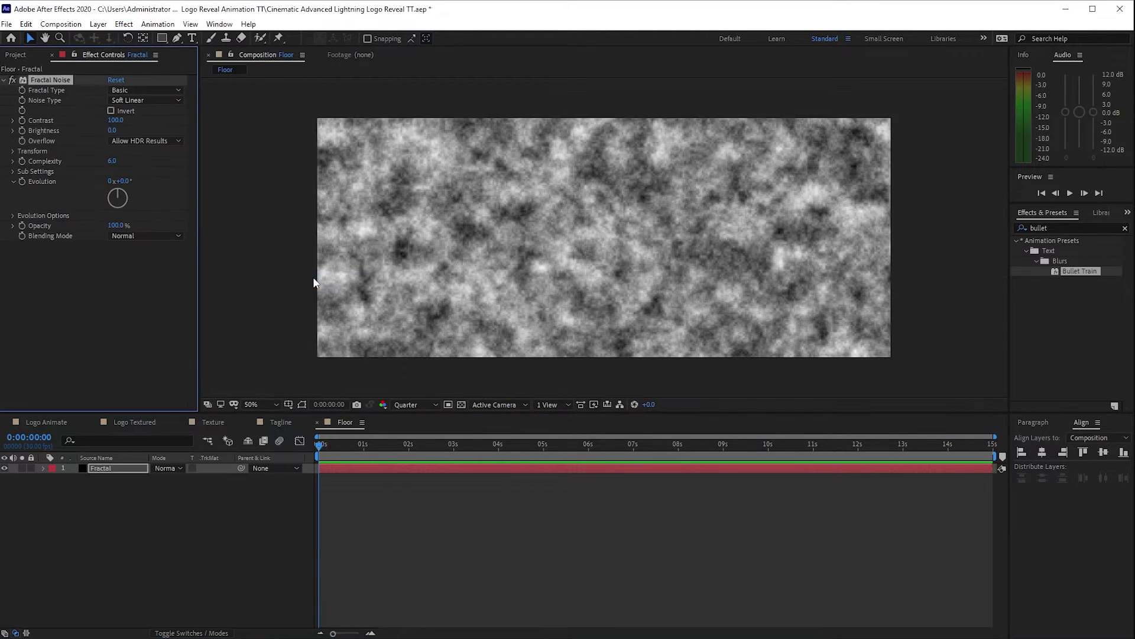
pyautogui.click(126, 90)
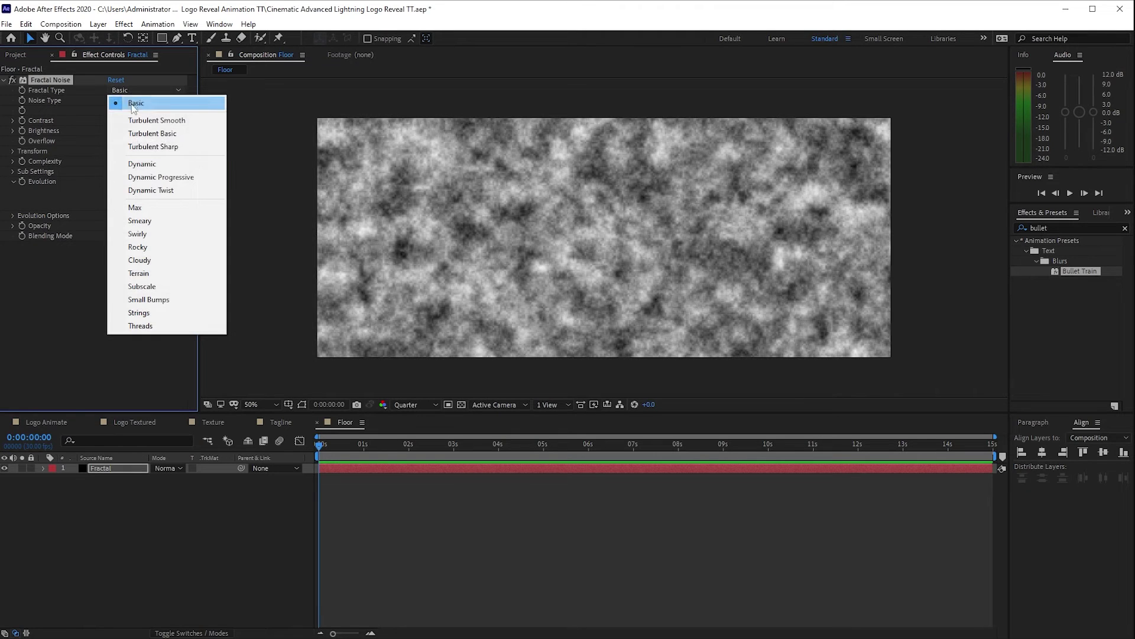
pyautogui.click(161, 219)
pyautogui.click(115, 120)
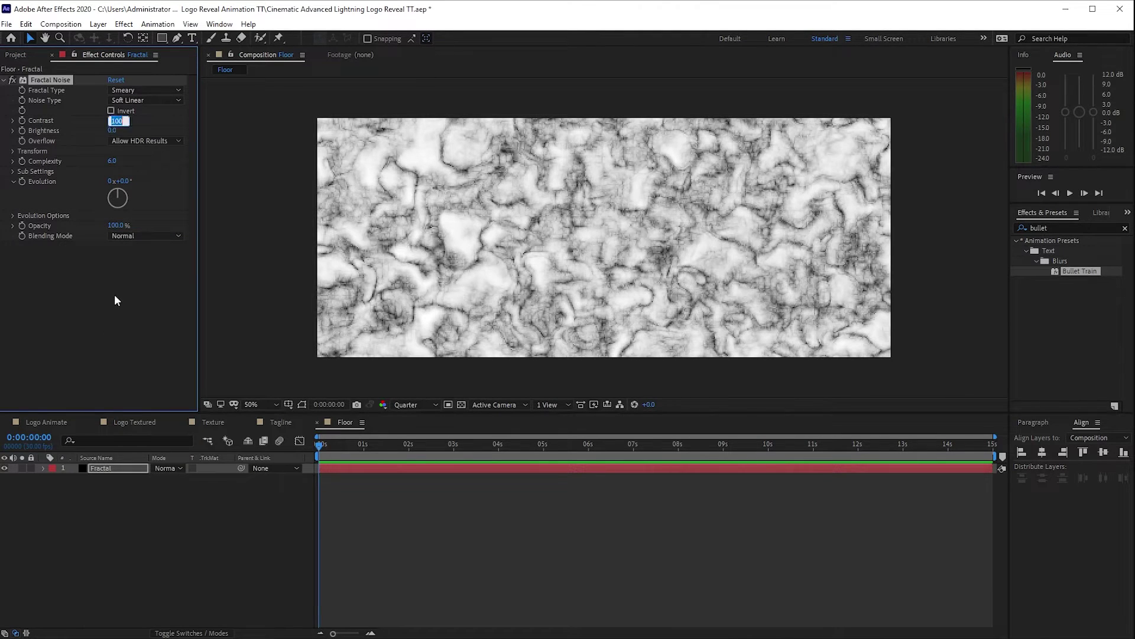
pyautogui.write('298')
# Disable Uniform Scaling in the Fractal Noise transform and set Scale Width to 810 and Scale Height to 50
pyautogui.click(12, 151)
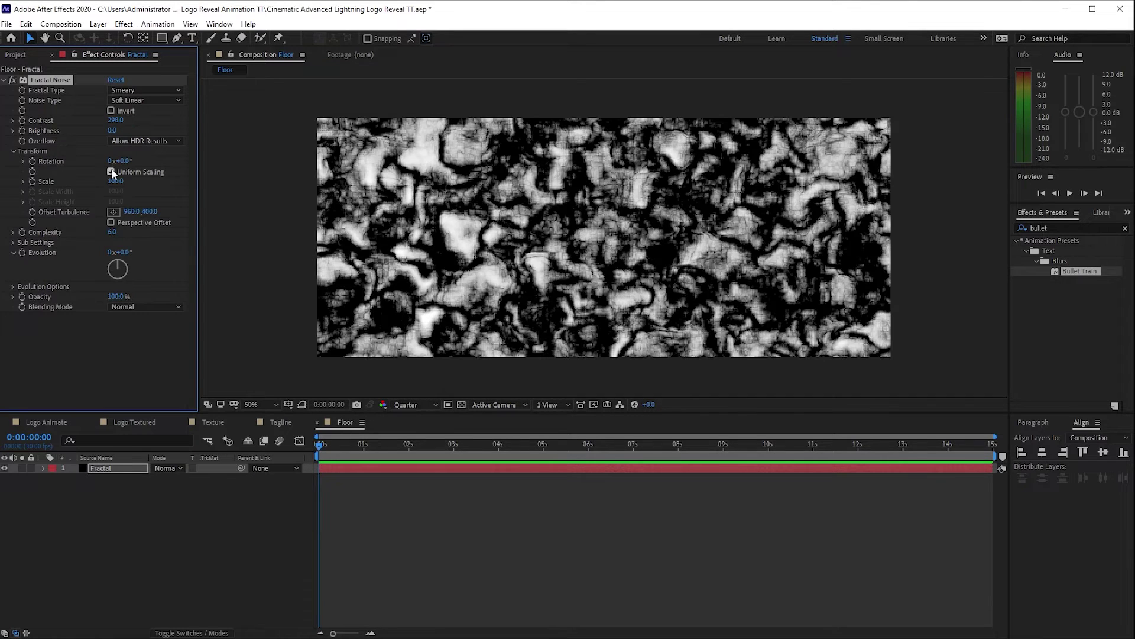
pyautogui.click(111, 171)
pyautogui.click(116, 192)
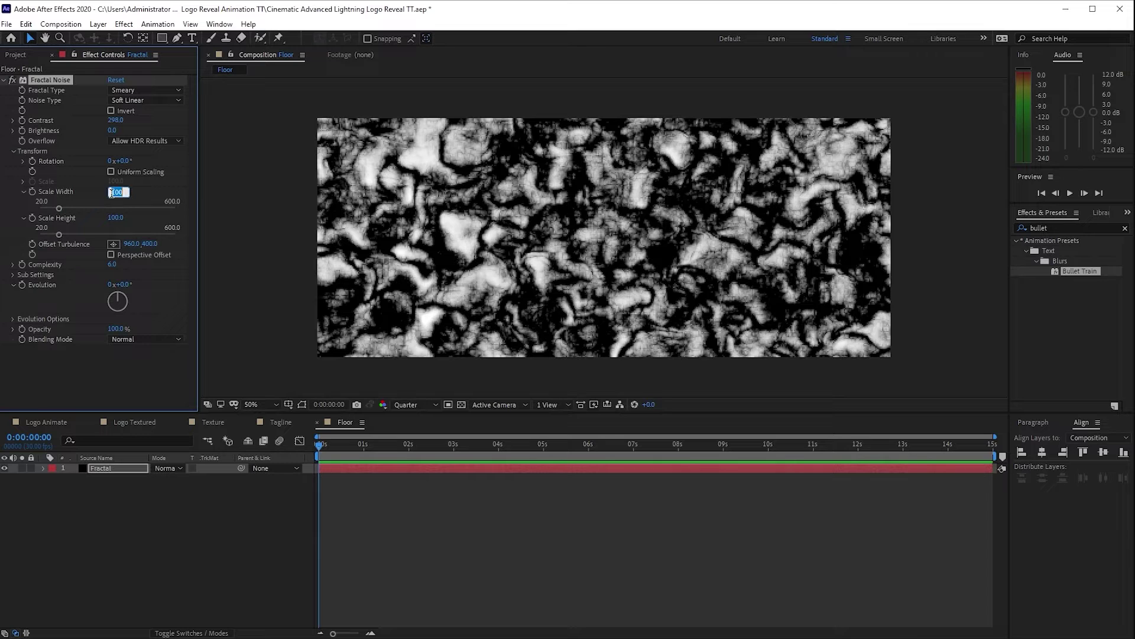
pyautogui.write('810')
pyautogui.press('Tab')
pyautogui.write('50')
pyautogui.press('Return')
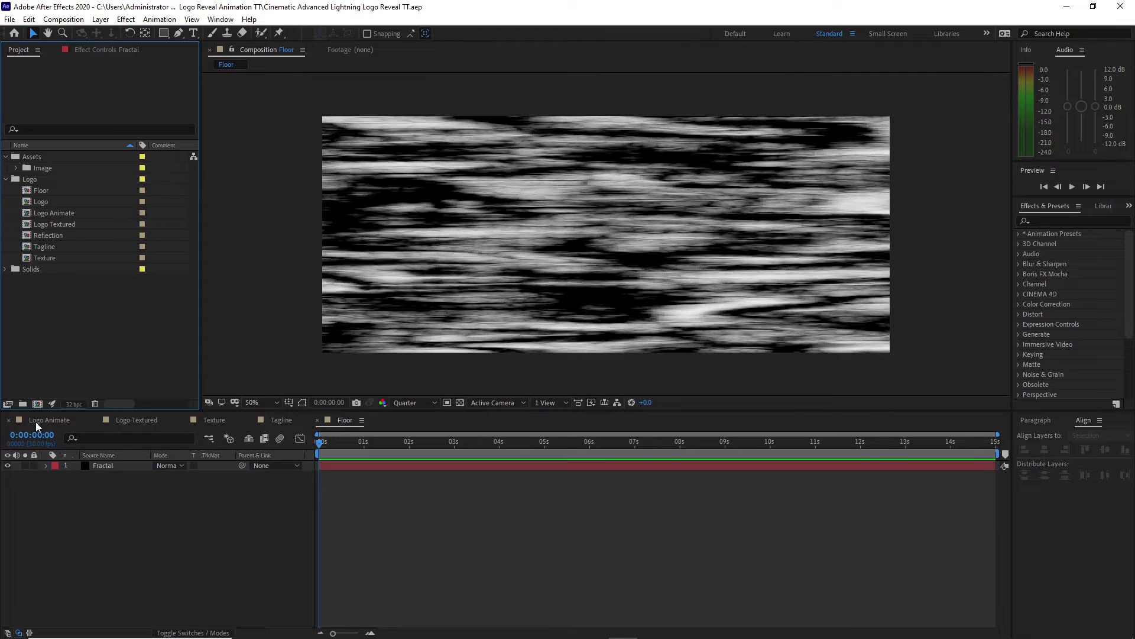
# Set the Tagline layer's horizontal position to 500 in Logo Animate and check the frame at 0:00:06:28
pyautogui.click(36, 421)
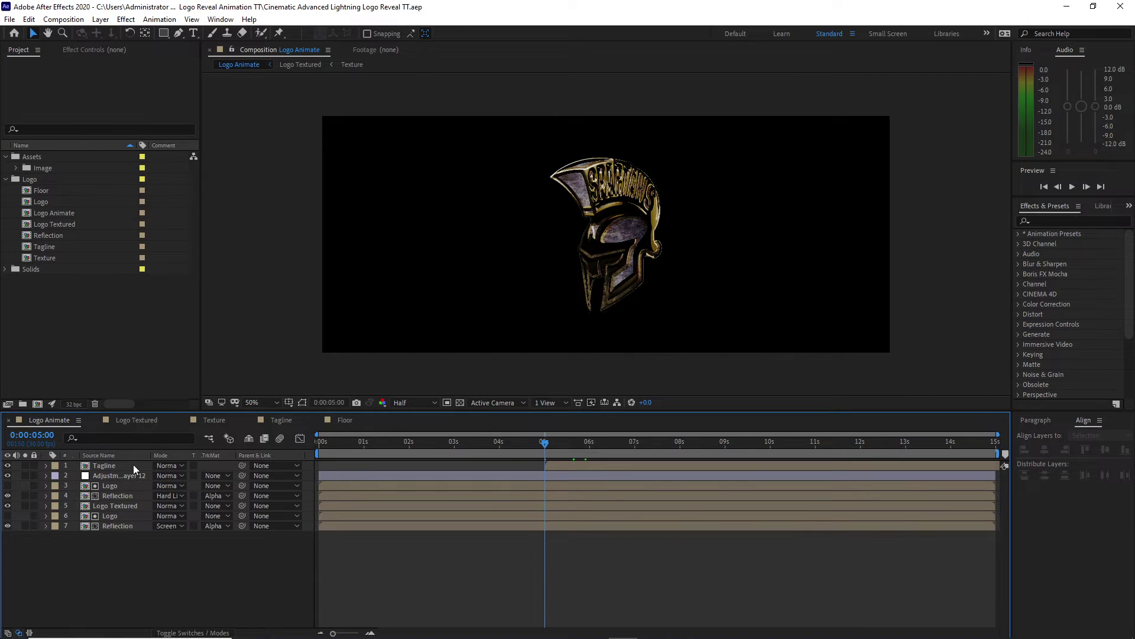
pyautogui.click(134, 464)
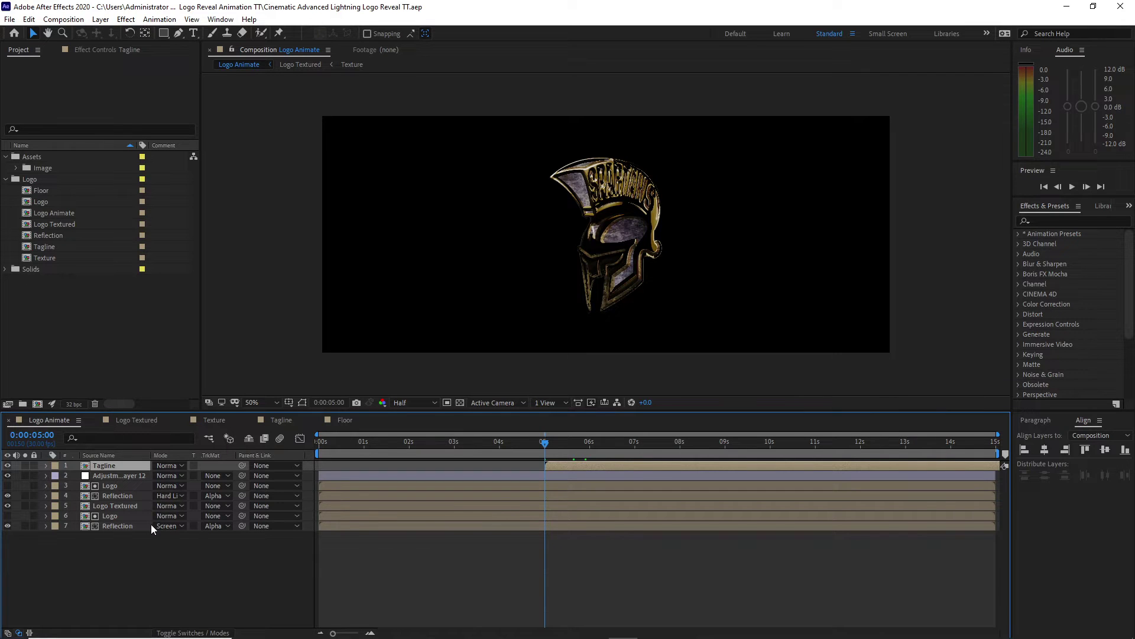
pyautogui.press('p')
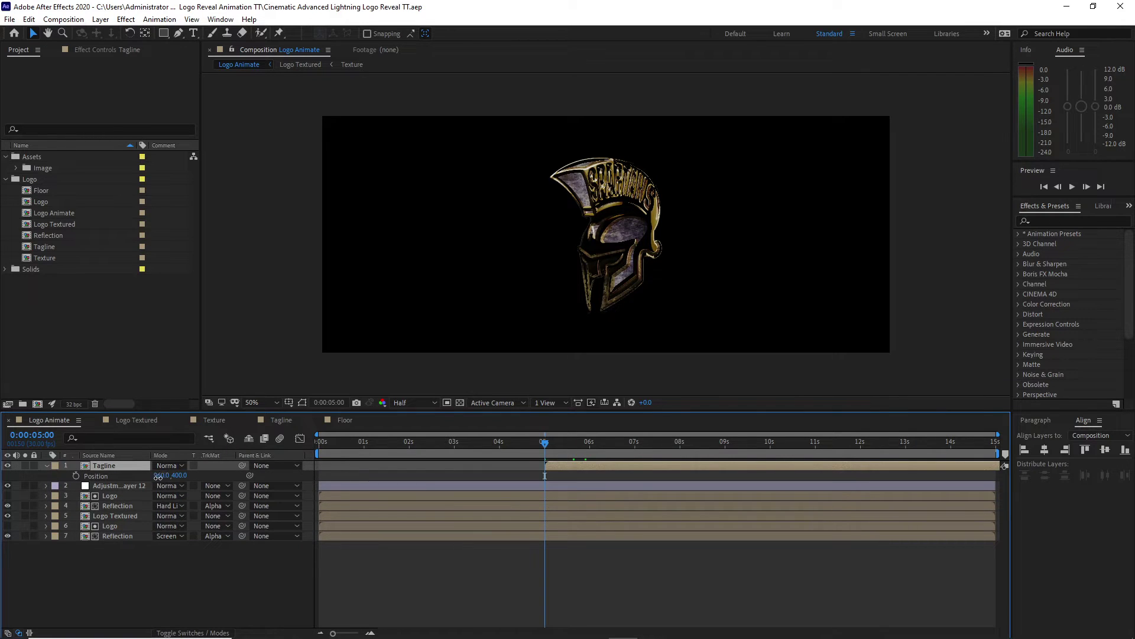
pyautogui.click(162, 475)
pyautogui.write('500')
pyautogui.moveTo(545, 443); pyautogui.dragTo(632, 445)
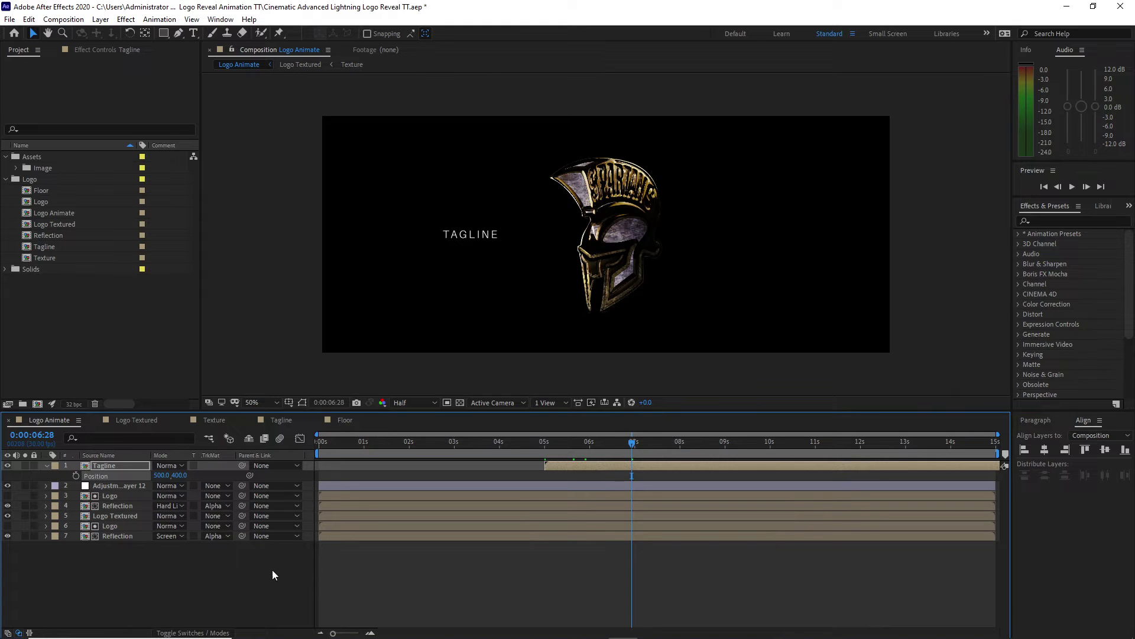
# Create a new composition named Advanced Lightning at 1920 x 800, 30 fps, lasting 0:00:15:00
pyautogui.click(64, 19)
pyautogui.click(77, 35)
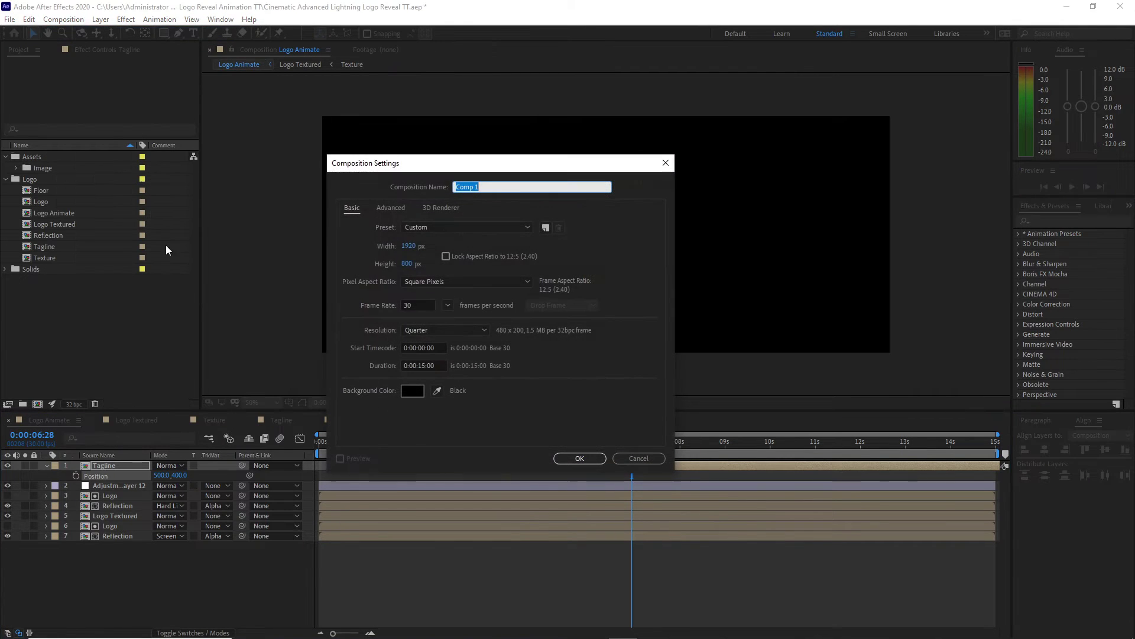
pyautogui.write('Advanced Lightning')
pyautogui.click(579, 458)
# Add a black 1920 x 800 solid layer named Directional 1 to the Advanced Lightning composition
pyautogui.click(101, 19)
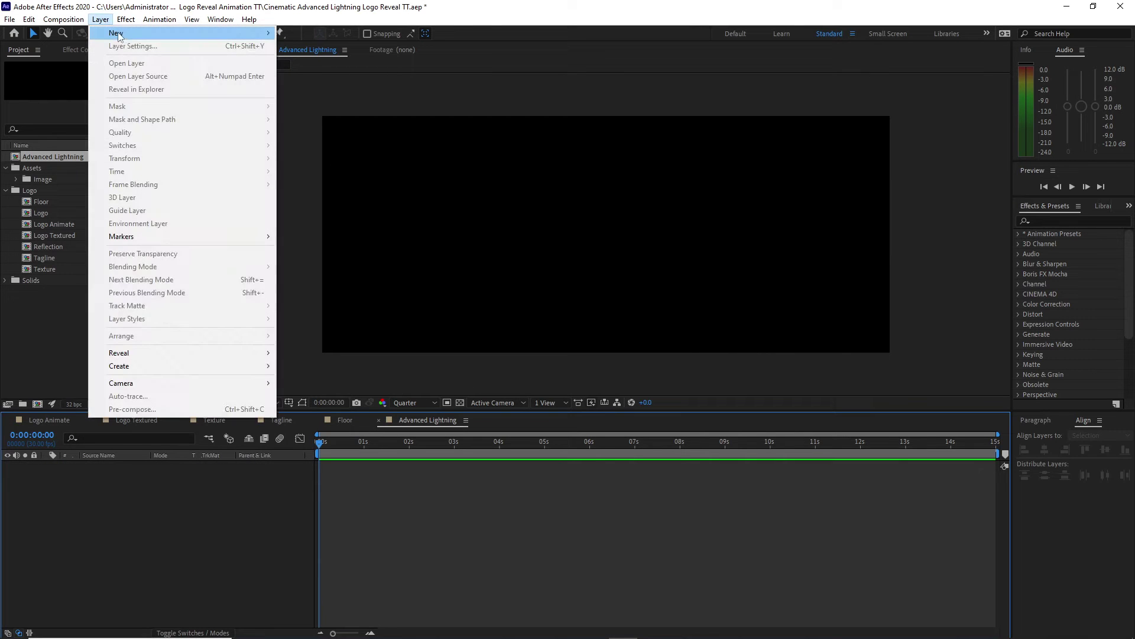
pyautogui.moveTo(197, 32)
pyautogui.click(308, 43)
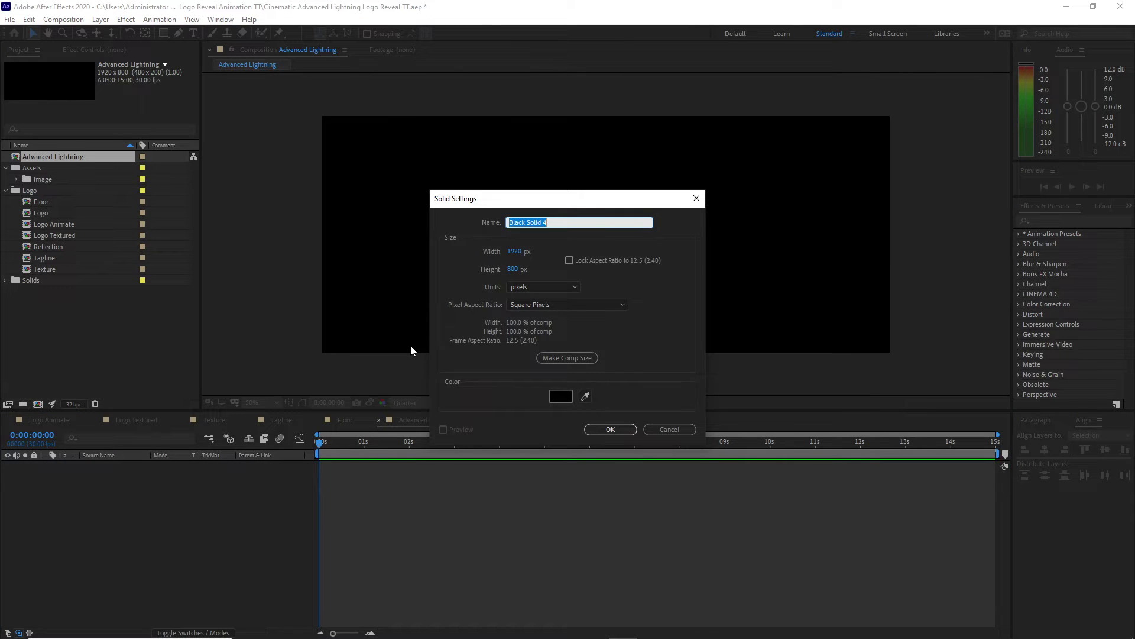
pyautogui.write('Directional 1')
pyautogui.click(610, 429)
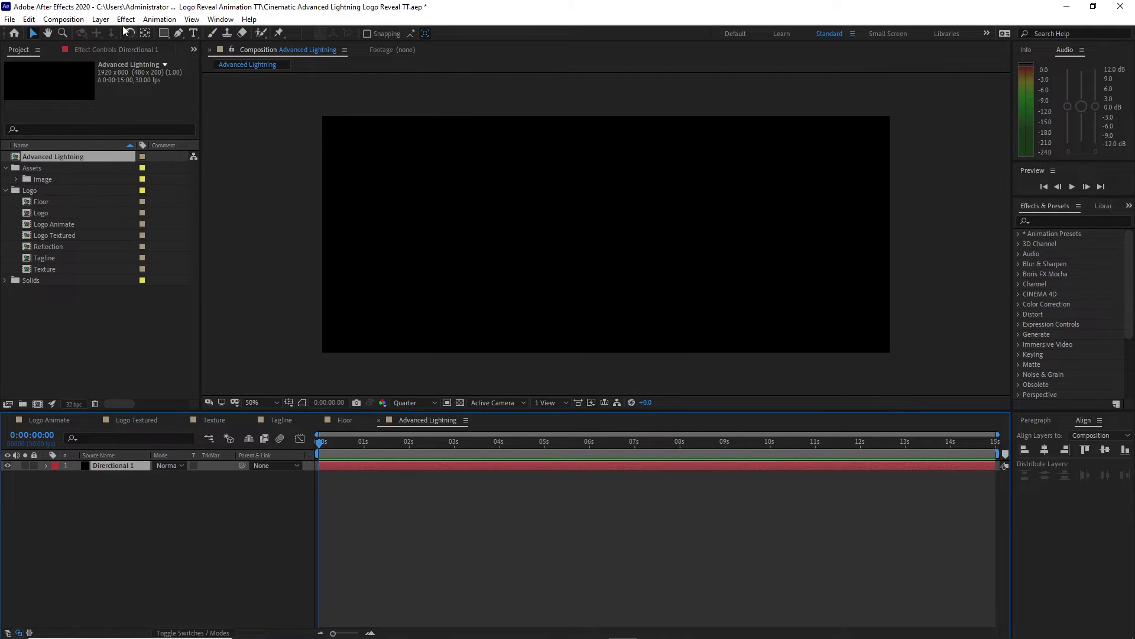
# Apply the Advanced Lightning effect to the Directional 1 layer and set its Glow Radius to 1.0
pyautogui.click(126, 18)
pyautogui.moveTo(204, 194)
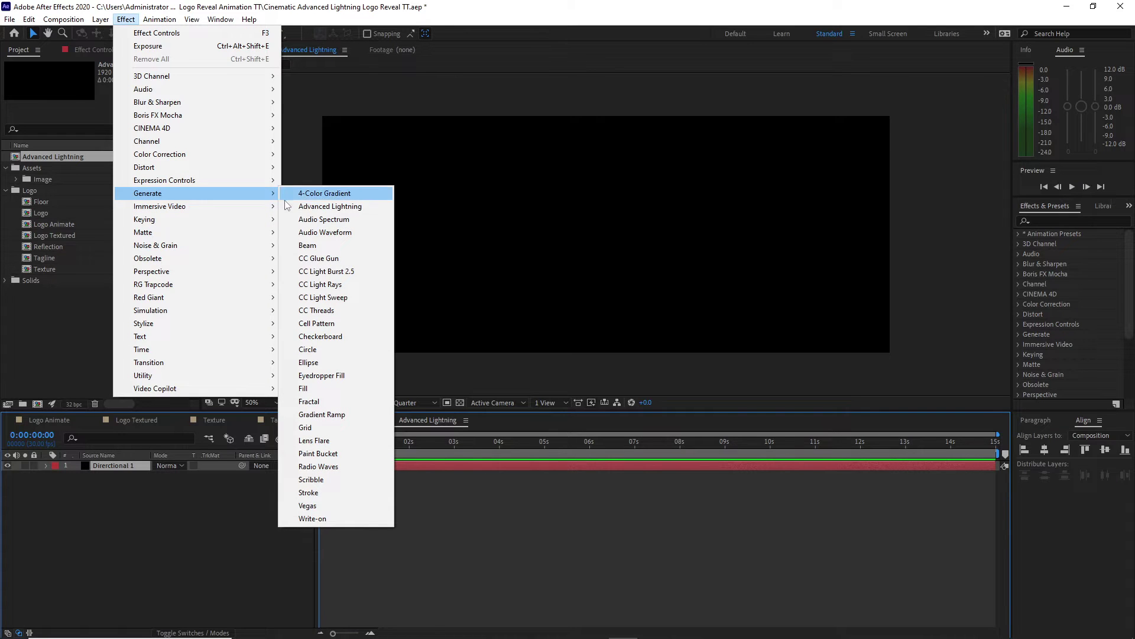
pyautogui.click(323, 206)
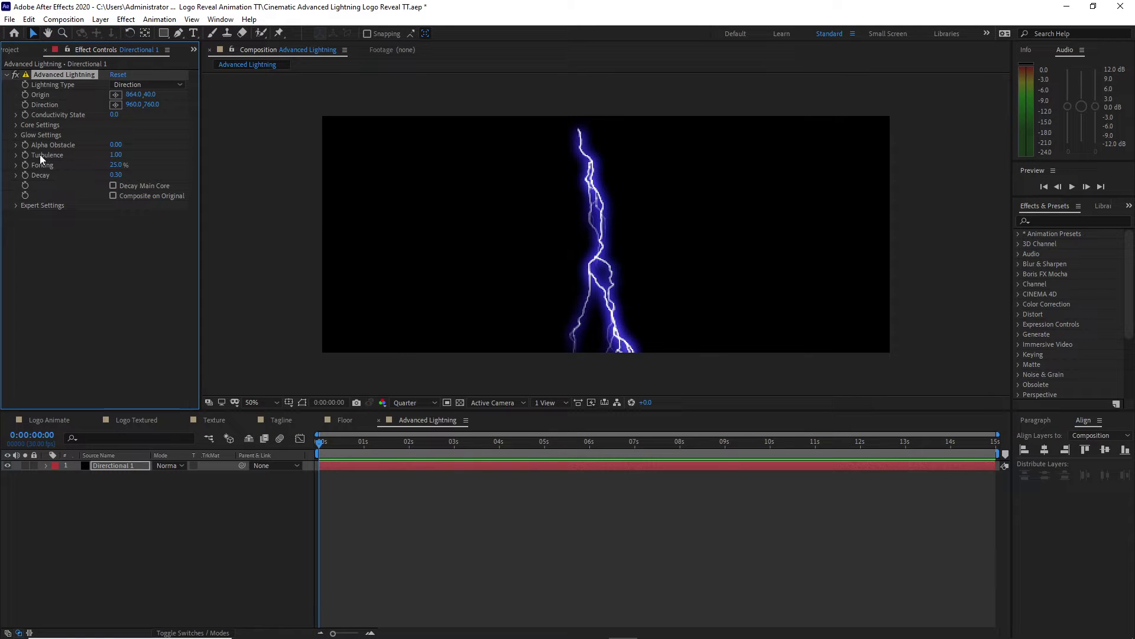
pyautogui.click(16, 135)
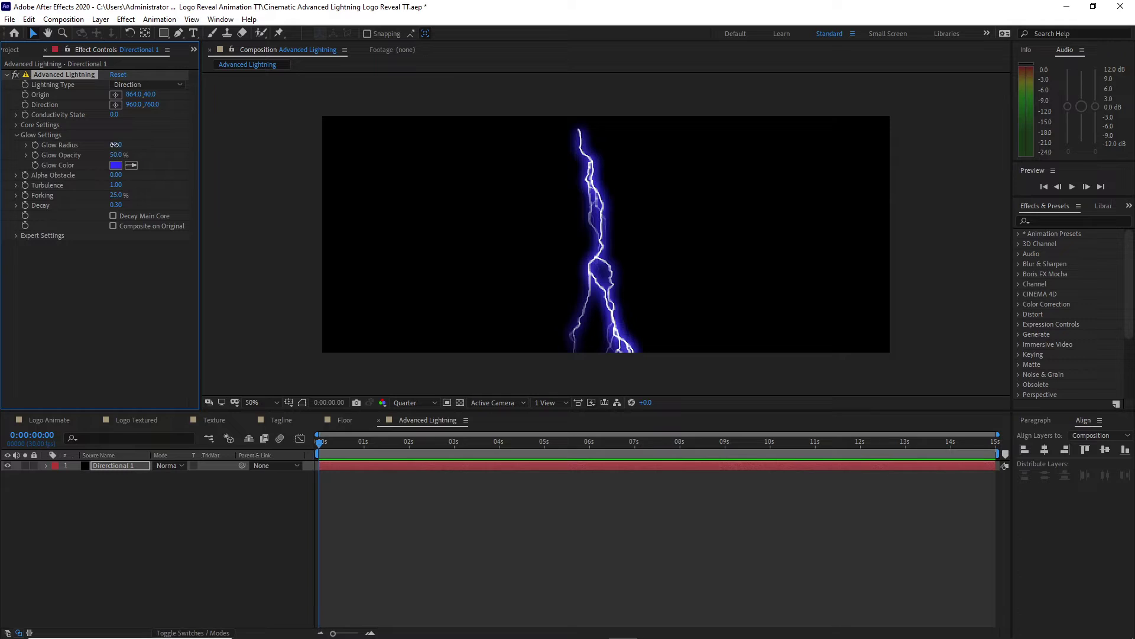
pyautogui.click(115, 146)
pyautogui.write('0')
pyautogui.click(116, 255)
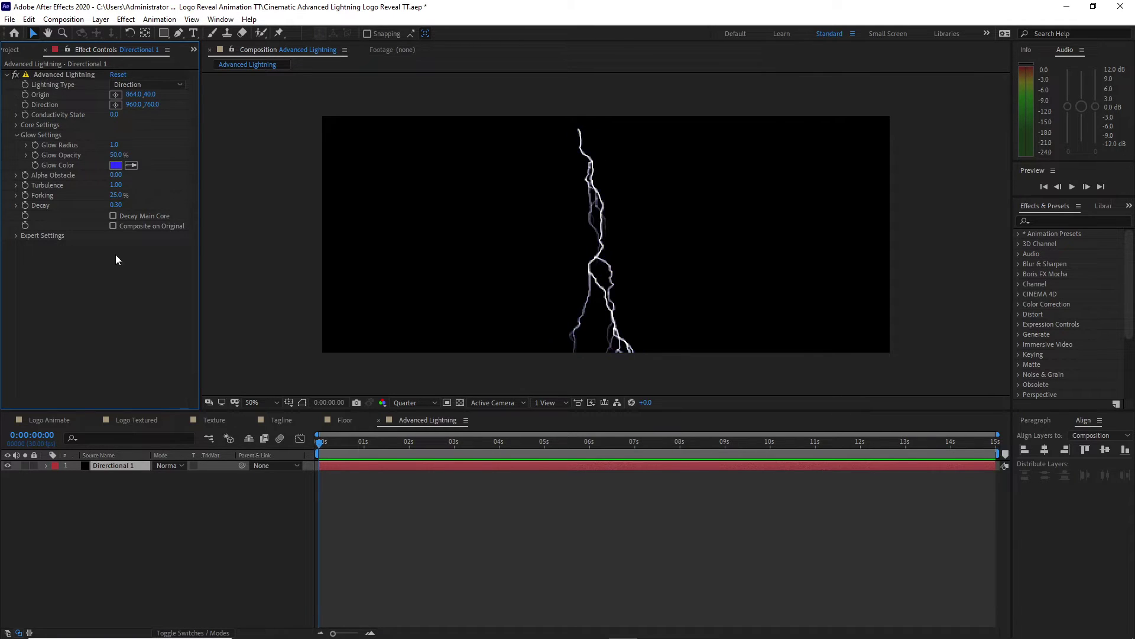
# Set the lightning's Core Radius to 1 and give it the expression wiggle(7,3)
pyautogui.click(16, 124)
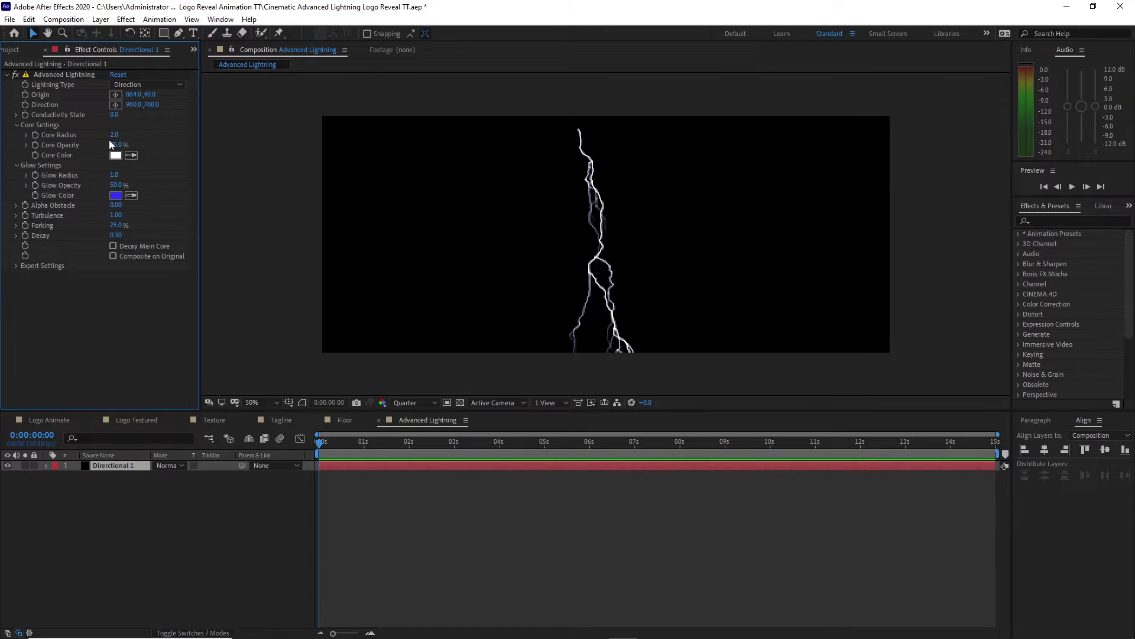
pyautogui.click(113, 135)
pyautogui.write('1')
pyautogui.keyDown('alt'); pyautogui.click(35, 135); pyautogui.keyUp('alt')
pyautogui.write('w')
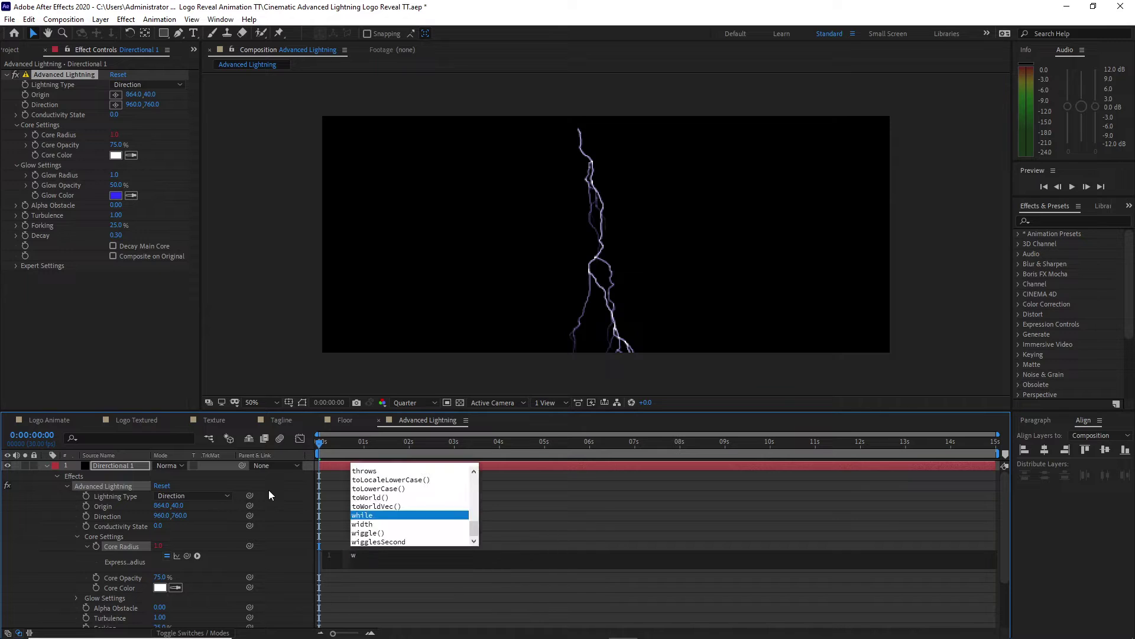
pyautogui.write('iggle(7,')
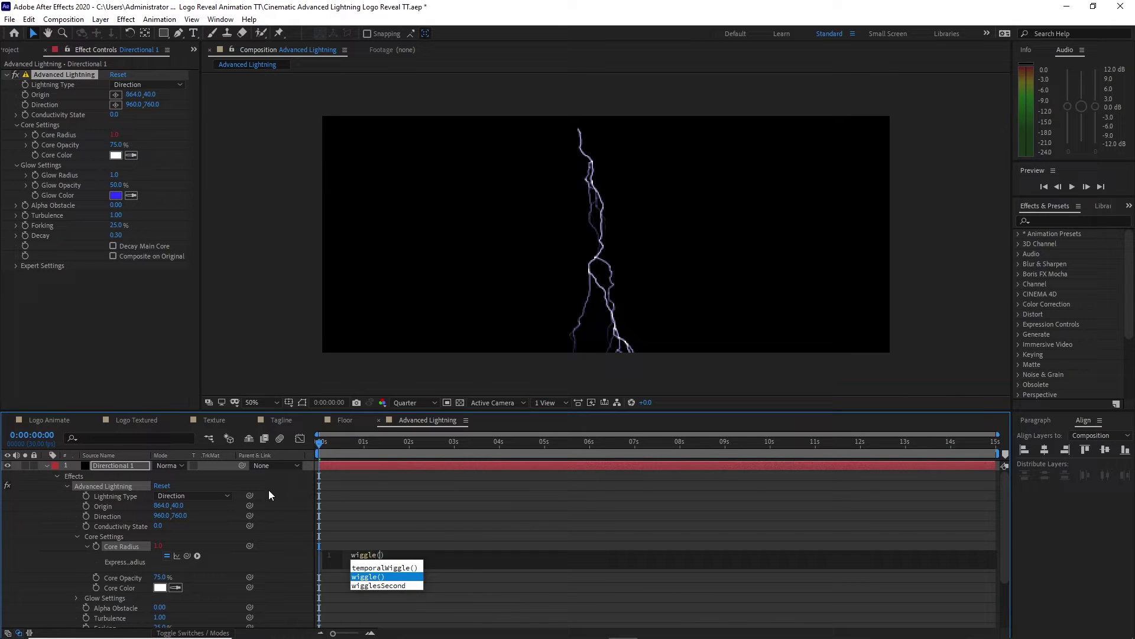
pyautogui.write('3')
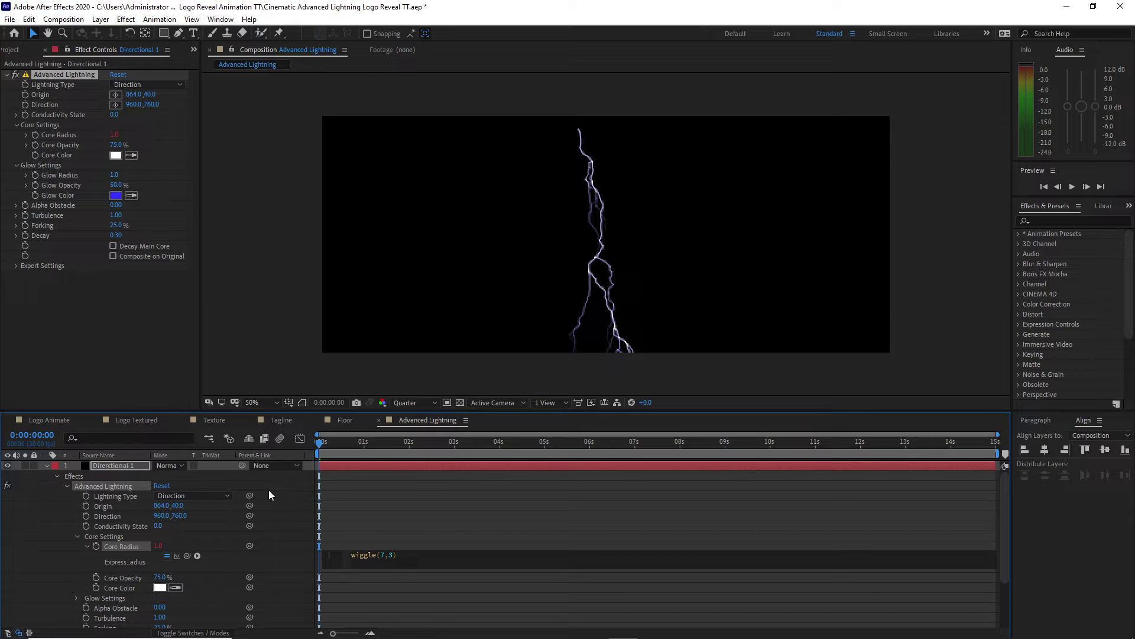
# Add the expression time*2 to the lightning's Conductivity State
pyautogui.keyDown('alt'); pyautogui.click(23, 113); pyautogui.keyUp('alt')
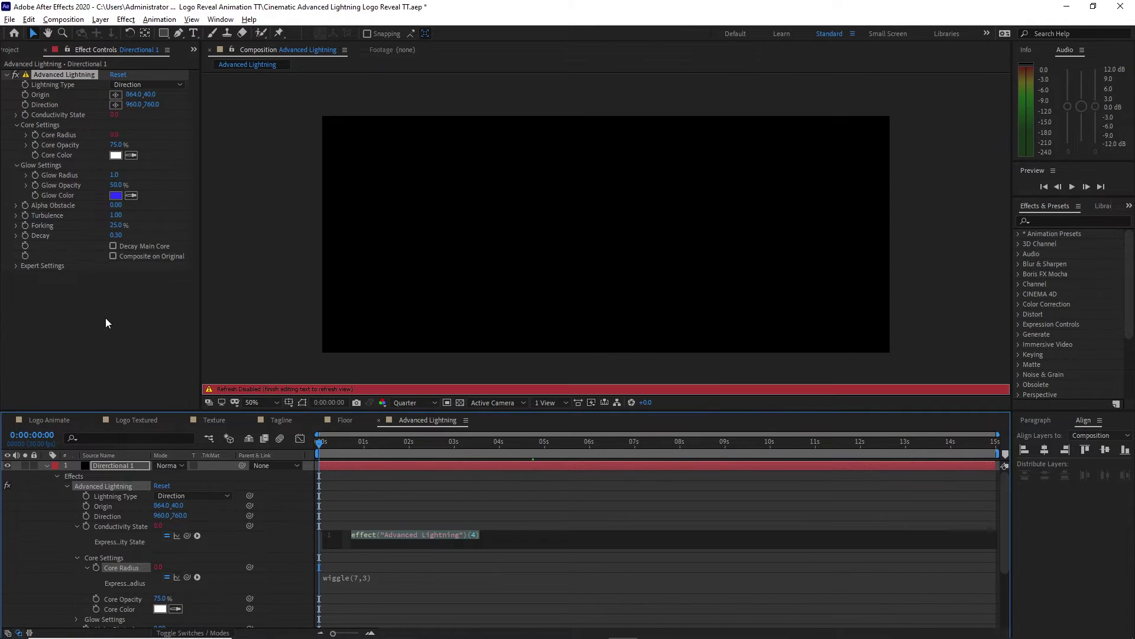
pyautogui.write('time*2')
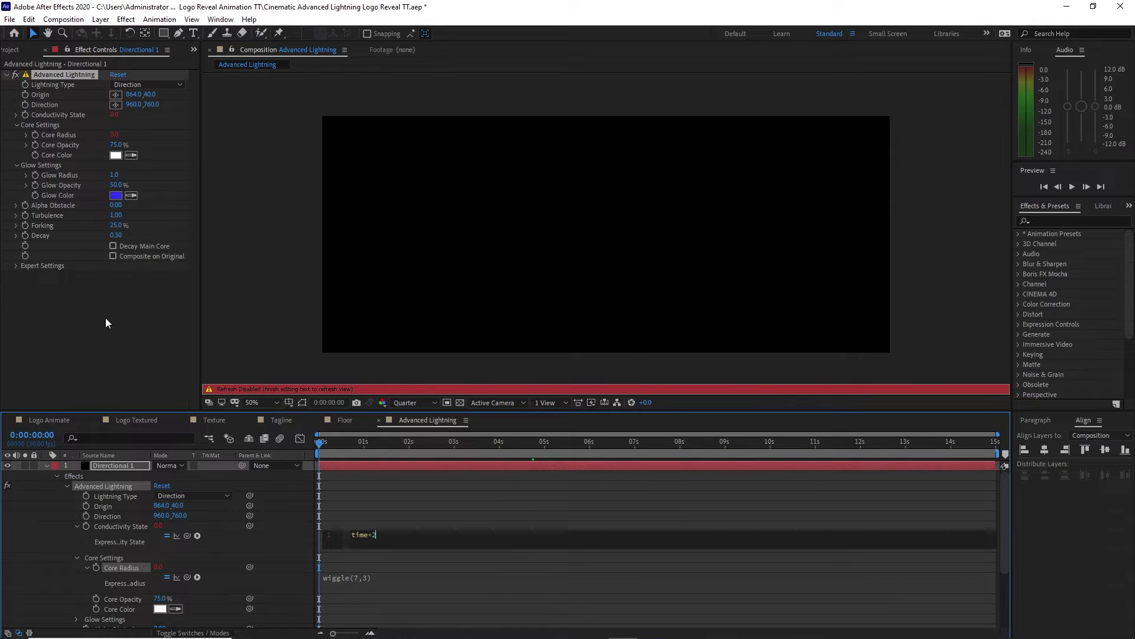
pyautogui.click(105, 318)
# Set the lightning's Core Color to the blue code 0196FE copied from the sticky note, and preview the bolt up to 0:00:04:16
pyautogui.click(115, 155)
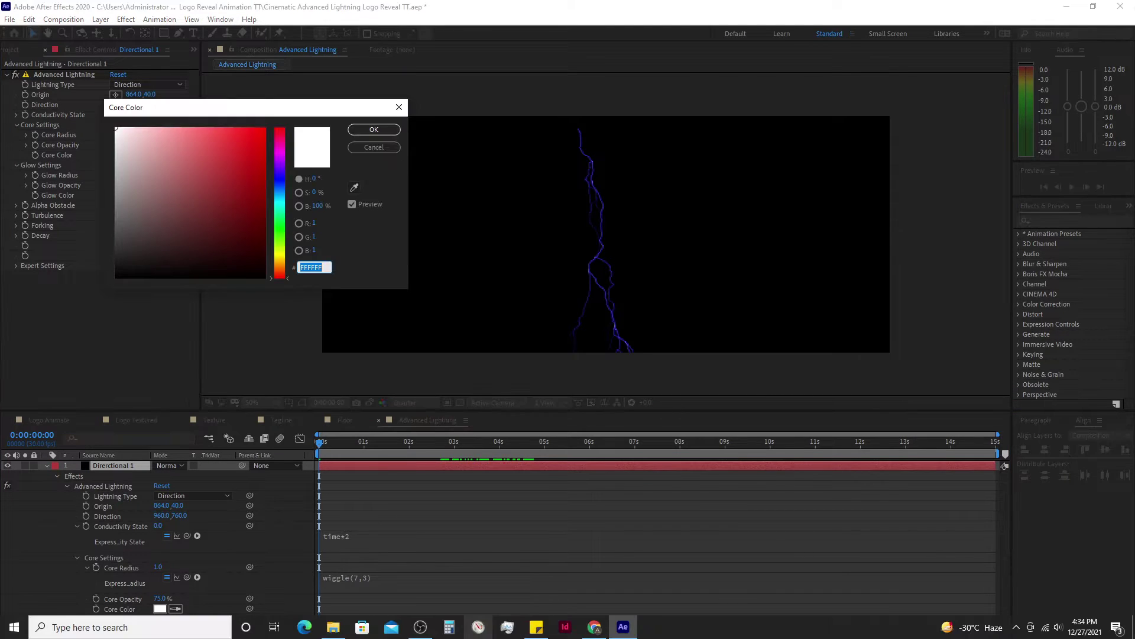
pyautogui.click(536, 627)
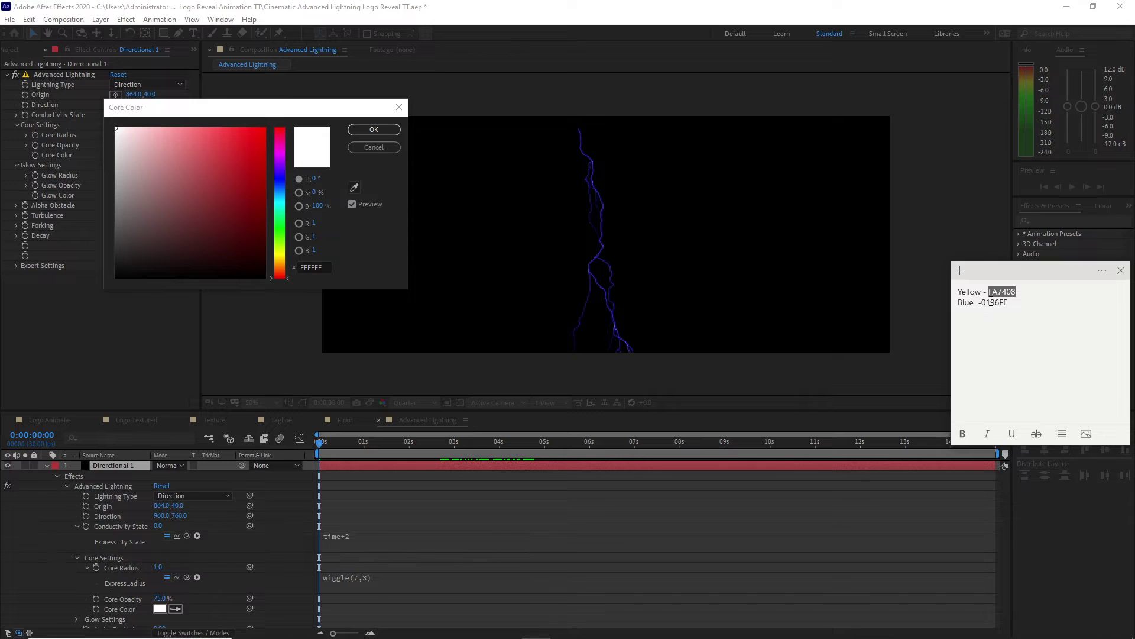
pyautogui.moveTo(1008, 303); pyautogui.dragTo(985, 305)
pyautogui.rightClick(985, 306)
pyautogui.click(996, 315)
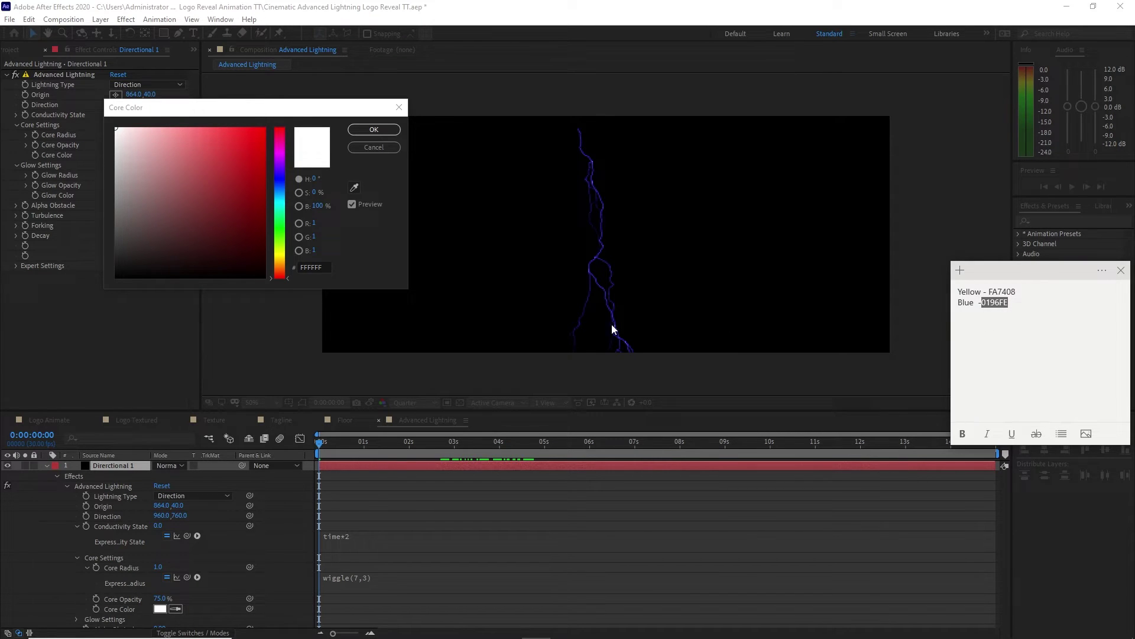
pyautogui.click(312, 267)
pyautogui.click(312, 268)
pyautogui.rightClick(307, 269)
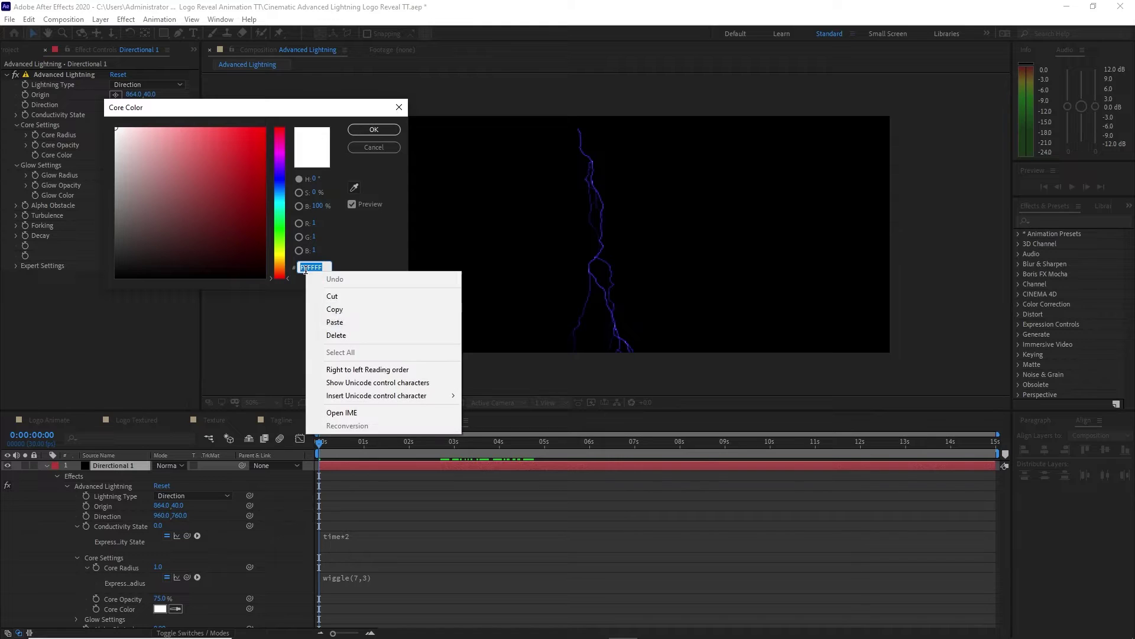
pyautogui.click(335, 322)
pyautogui.click(374, 129)
pyautogui.moveTo(403, 442); pyautogui.dragTo(523, 459)
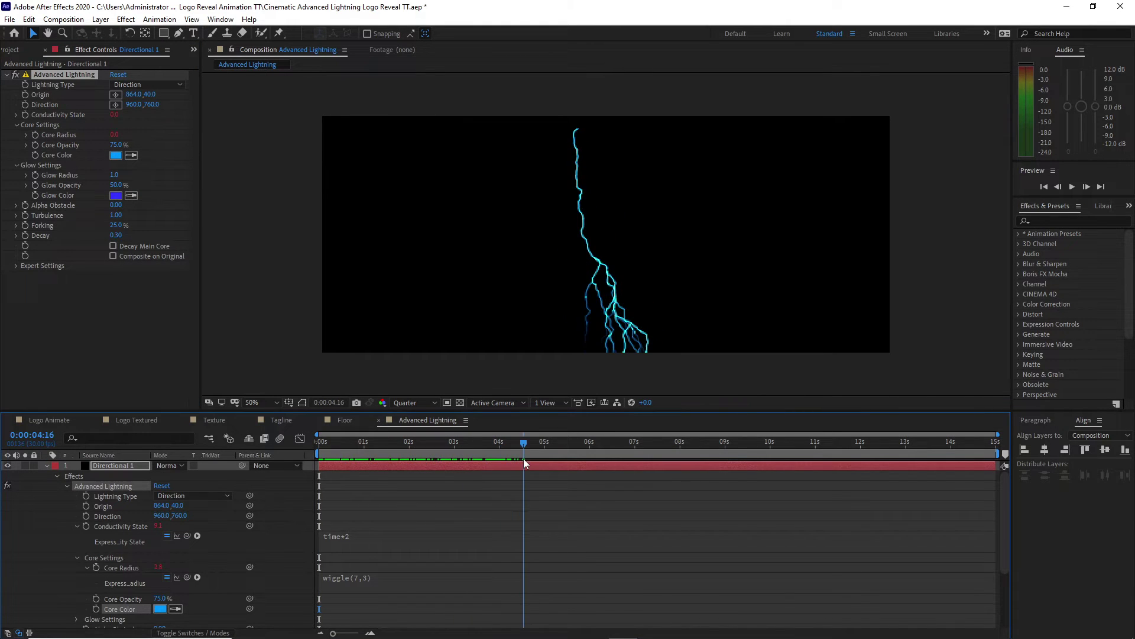
# Place the Logo Animate composition beneath Directional 1 in the Advanced Lightning composition, and select the Directional 1 layer
pyautogui.click(47, 465)
pyautogui.click(9, 51)
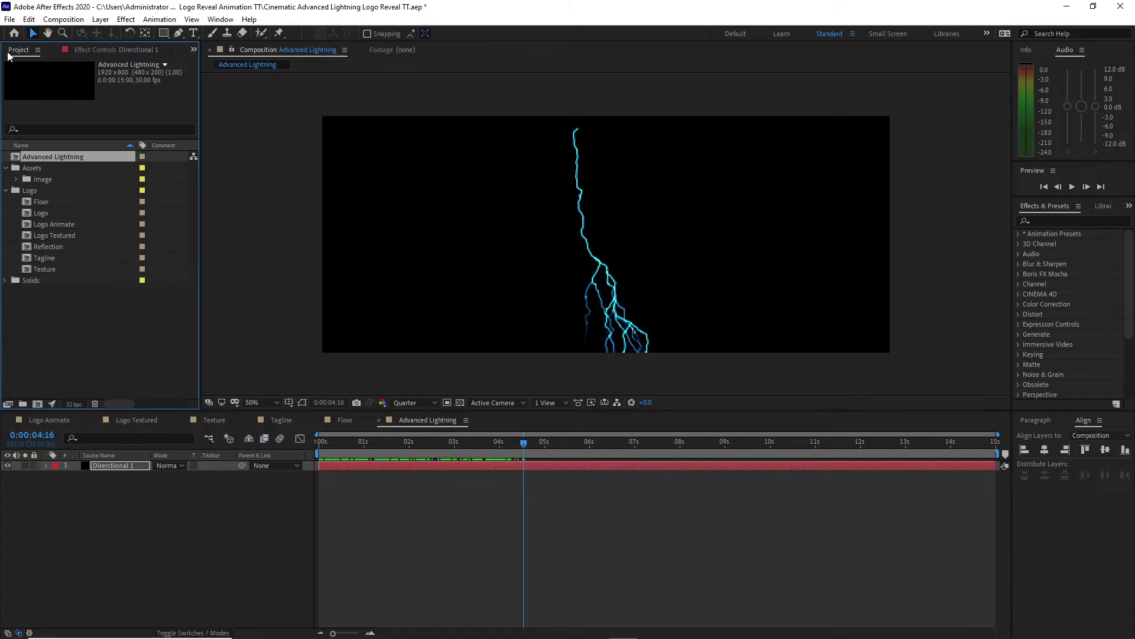
pyautogui.click(55, 226)
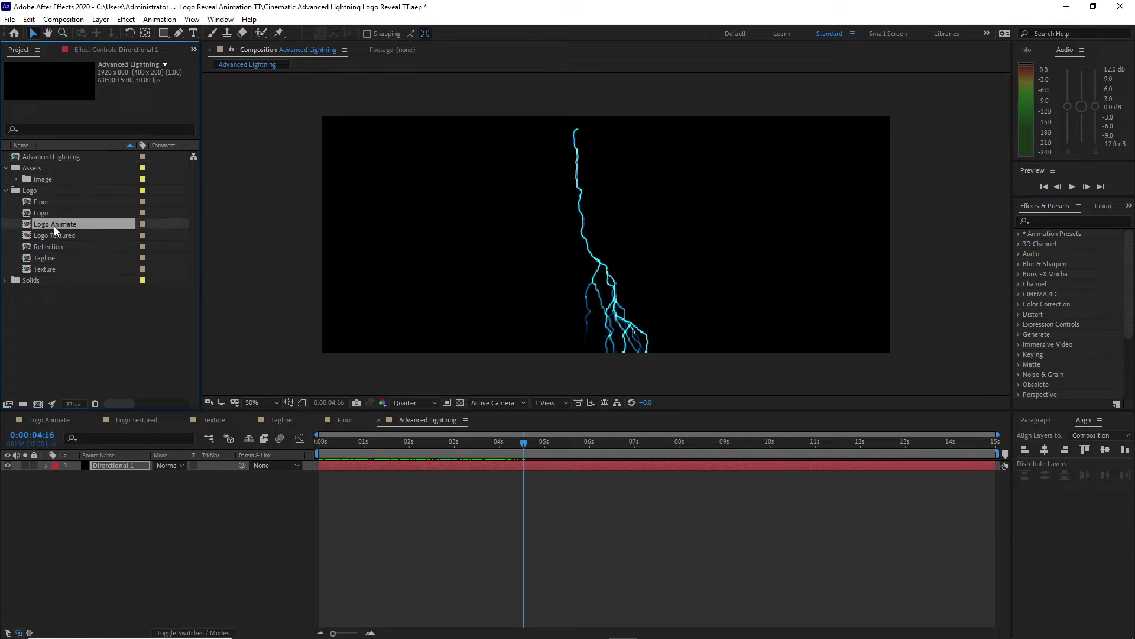
pyautogui.click(109, 505)
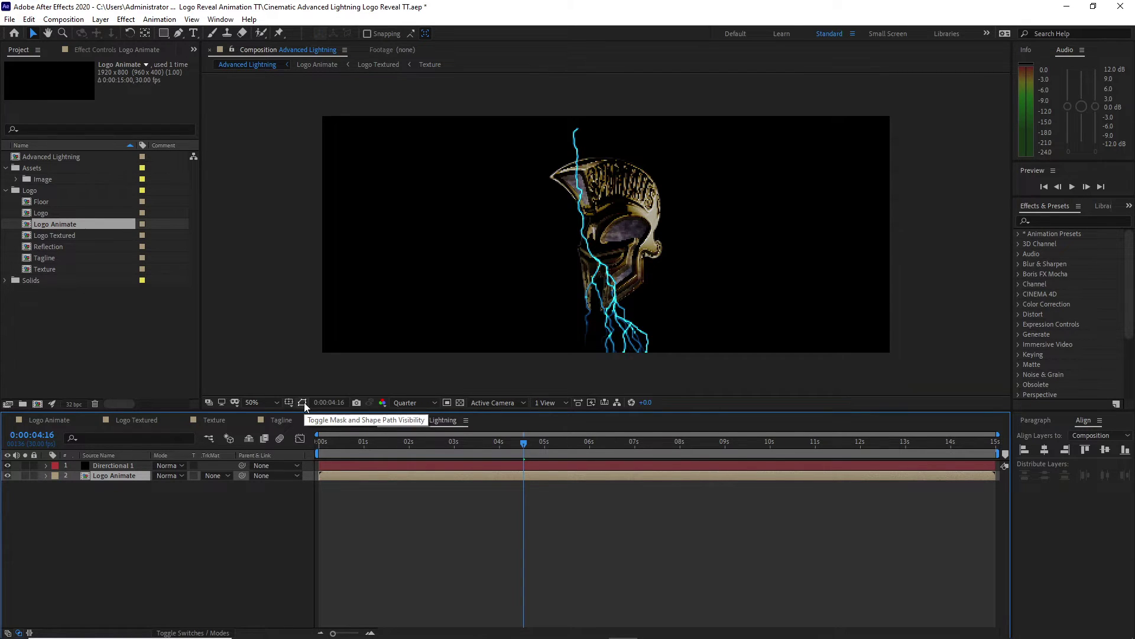
pyautogui.click(131, 464)
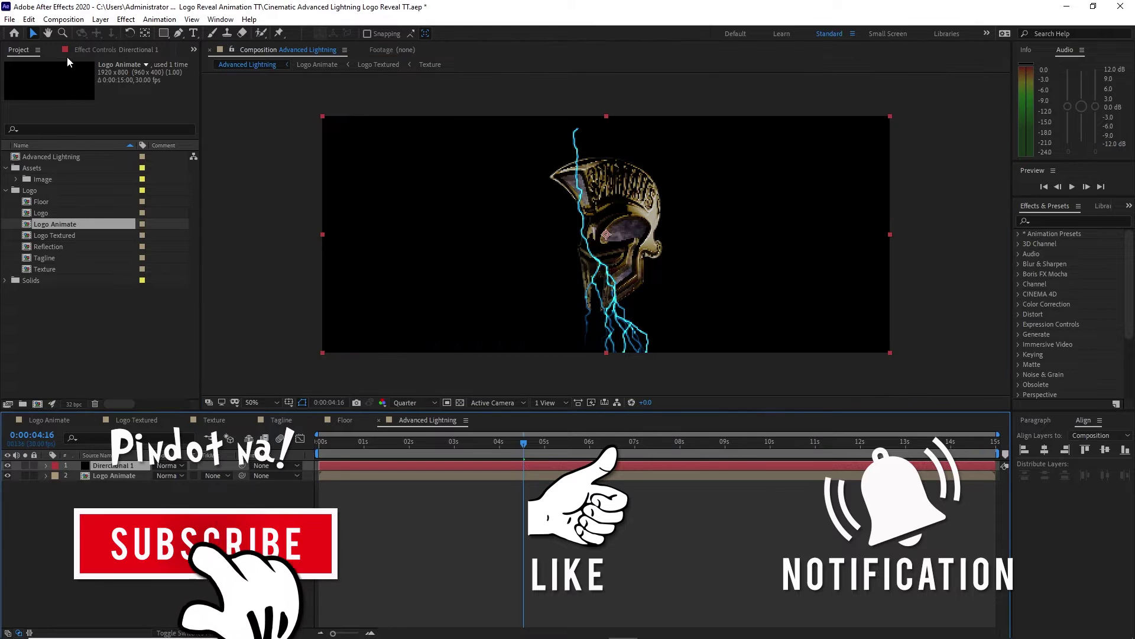
# Move the lightning's Origin to about 218, -142 beyond the frame's upper edge and its Direction to about 942, 412 on the helmet
pyautogui.click(90, 48)
pyautogui.click(58, 72)
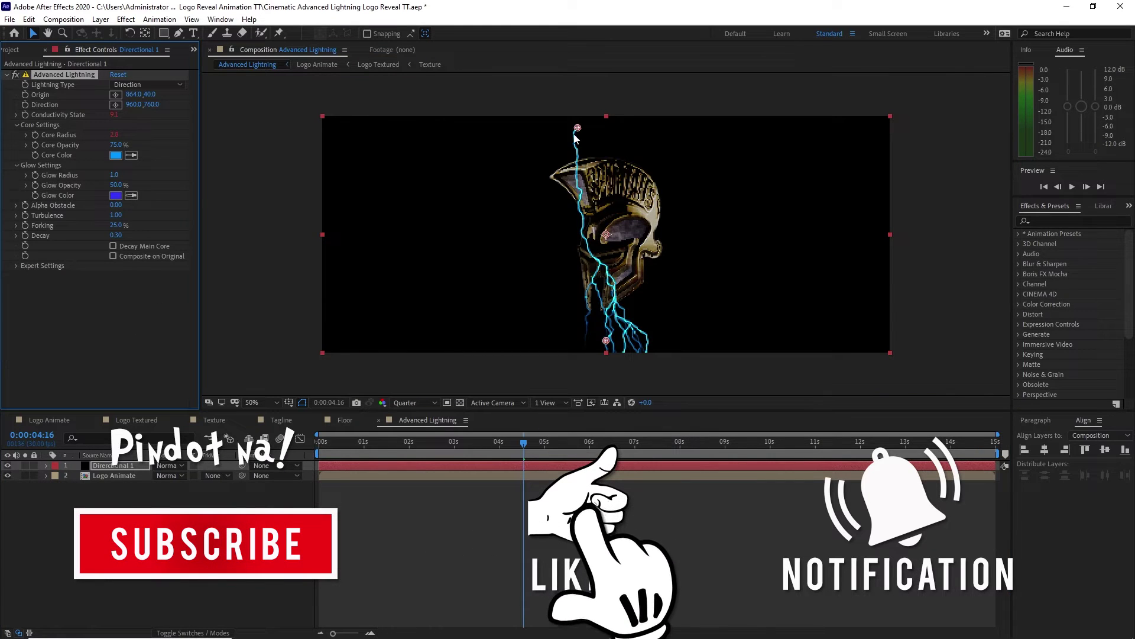
pyautogui.moveTo(577, 128); pyautogui.dragTo(387, 75)
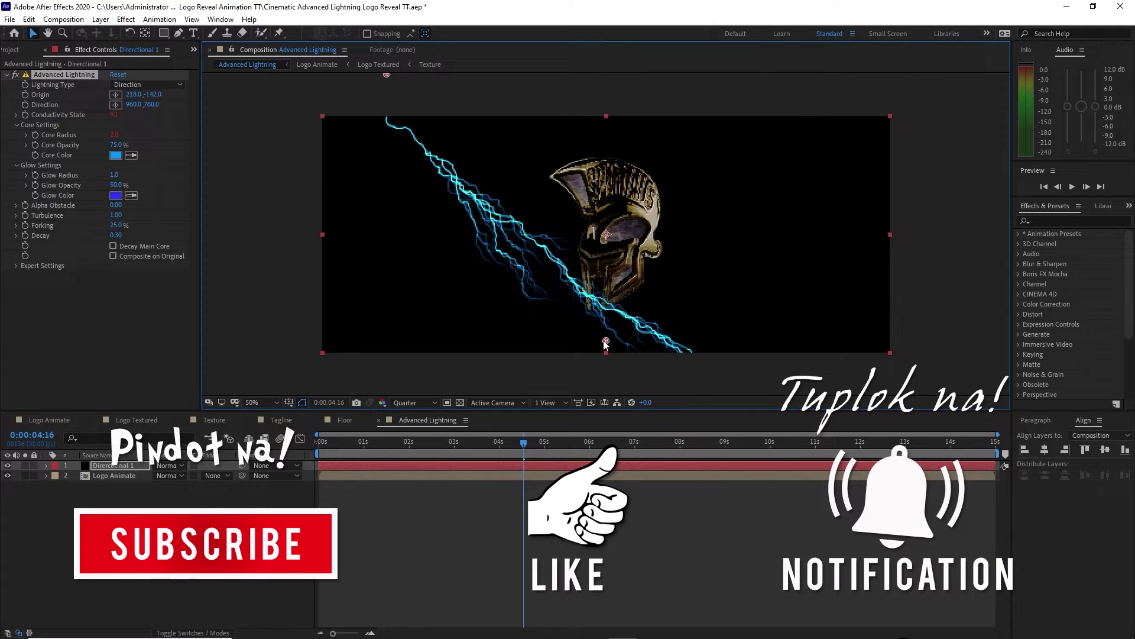
pyautogui.moveTo(606, 343); pyautogui.dragTo(599, 239)
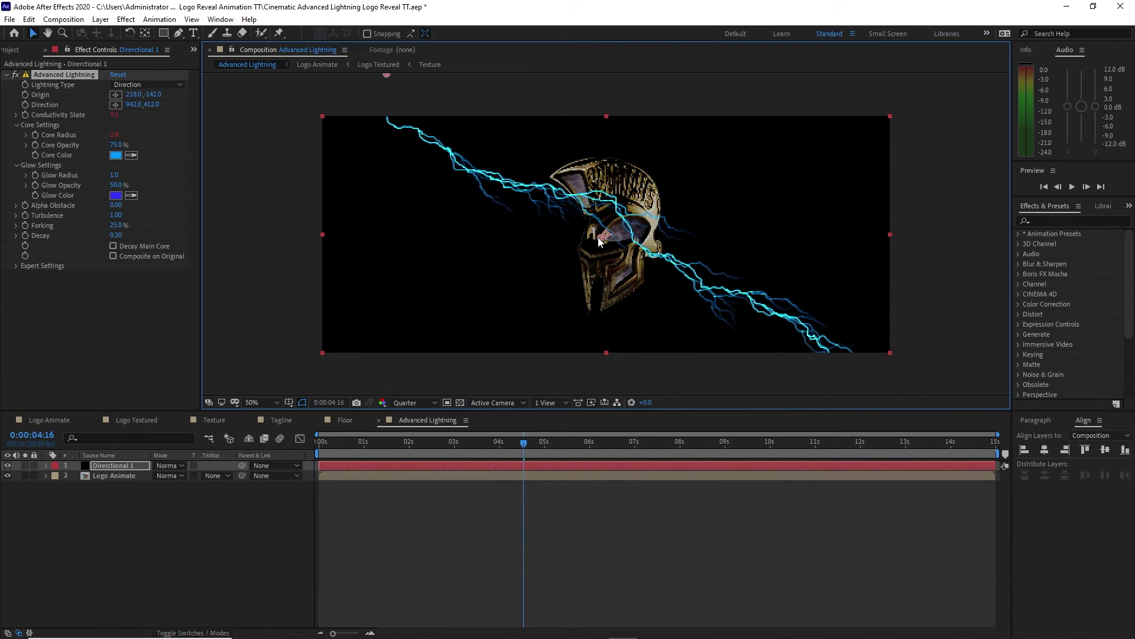
# Draw a tall, narrow rectangular mask on the Directional 1 layer, running through the helmet and past the frame's upper and lower edges
pyautogui.click(164, 33)
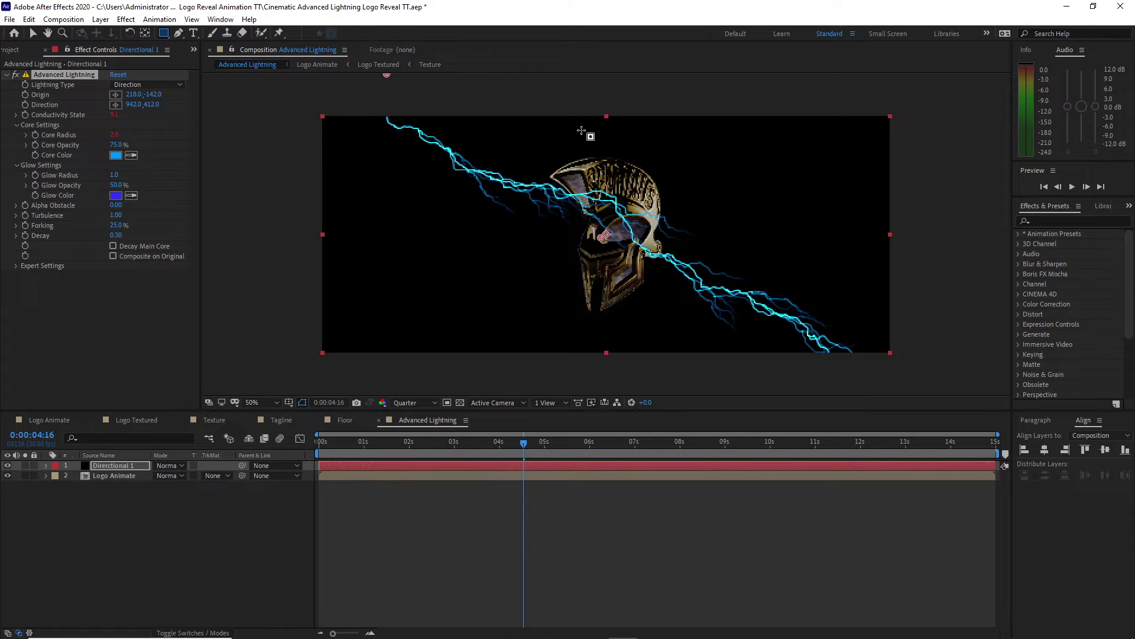
pyautogui.moveTo(582, 108); pyautogui.dragTo(634, 384)
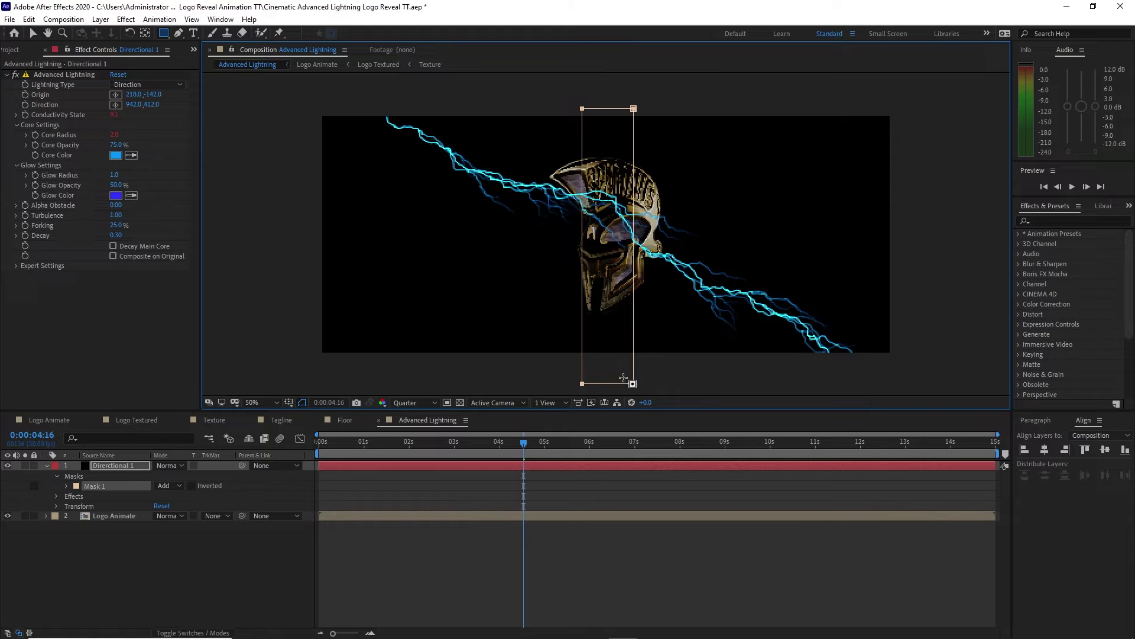
pyautogui.press('v')
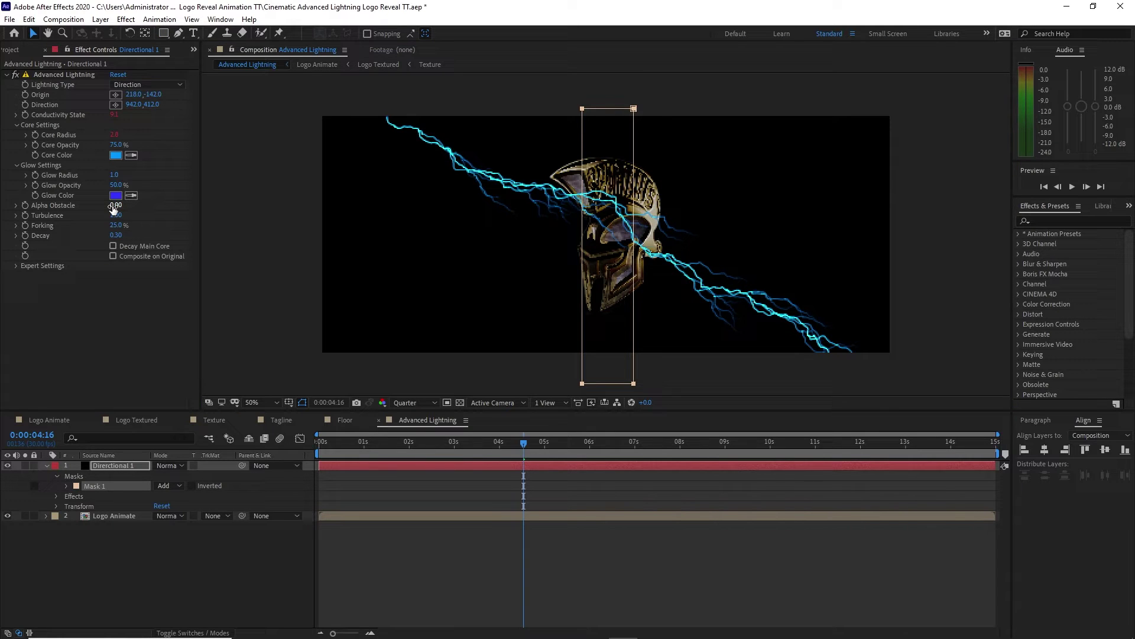
# Set the lightning's Alpha Obstacle to 6.80 and its Termination Threshold to 5%, and preview the bolt up to 0:00:06:00
pyautogui.moveTo(113, 208); pyautogui.dragTo(139, 205)
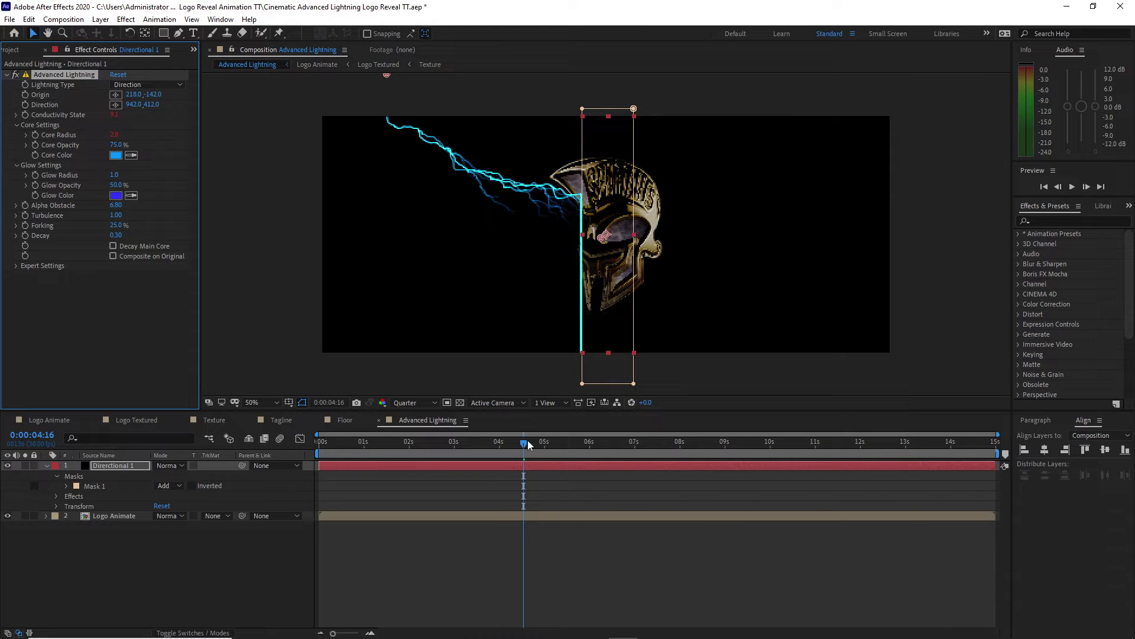
pyautogui.moveTo(528, 444); pyautogui.dragTo(508, 445)
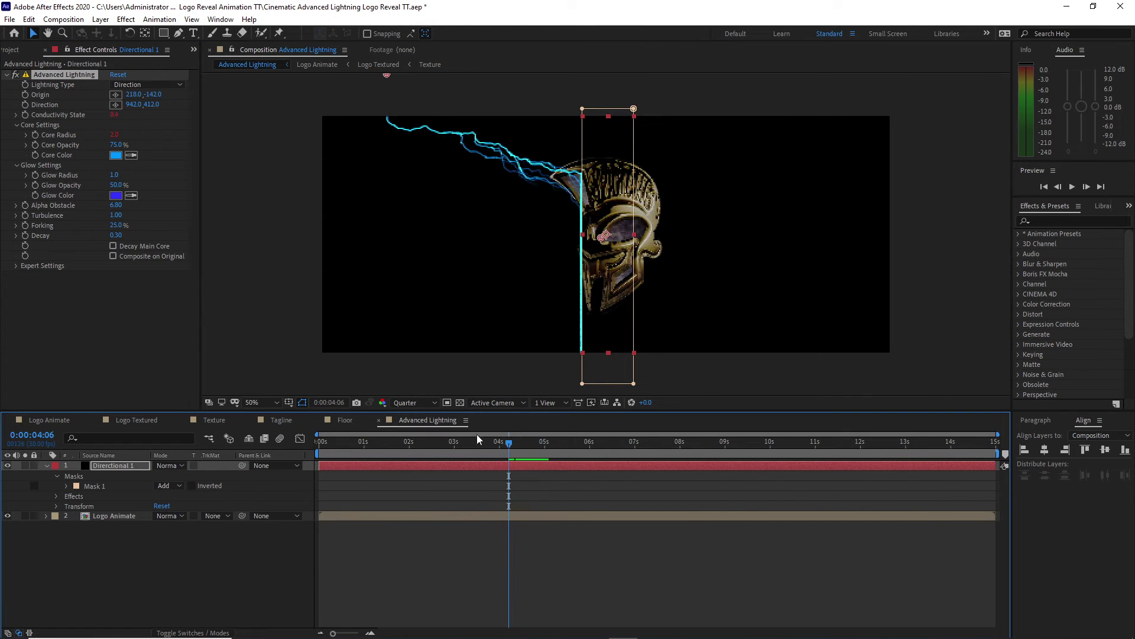
pyautogui.click(19, 268)
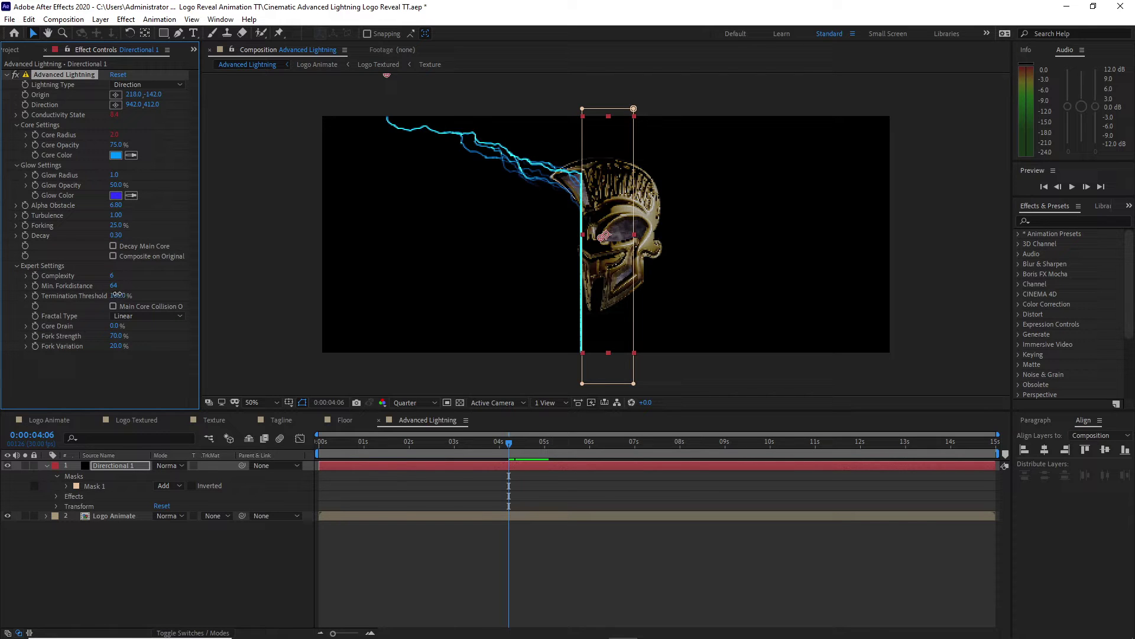
pyautogui.click(117, 296)
pyautogui.write('5')
pyautogui.moveTo(567, 452); pyautogui.dragTo(590, 448)
pyautogui.click(562, 462)
# Pre-compose the Directional 1 layer as Lightning 1, moving all attributes into the new composition
pyautogui.click(46, 466)
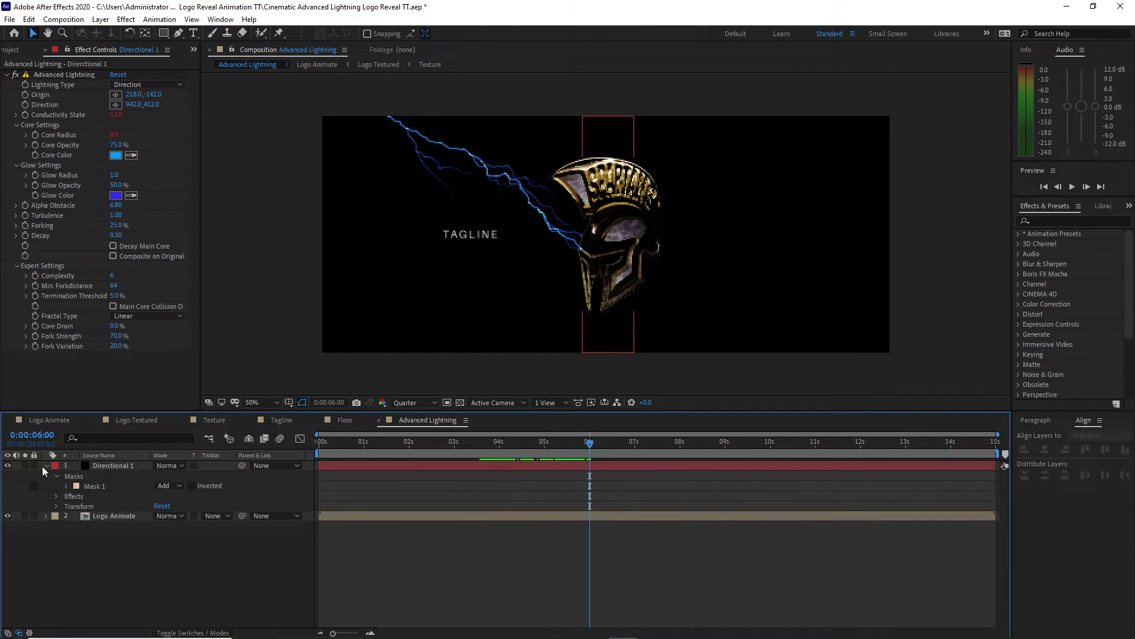
pyautogui.rightClick(116, 465)
pyautogui.click(173, 401)
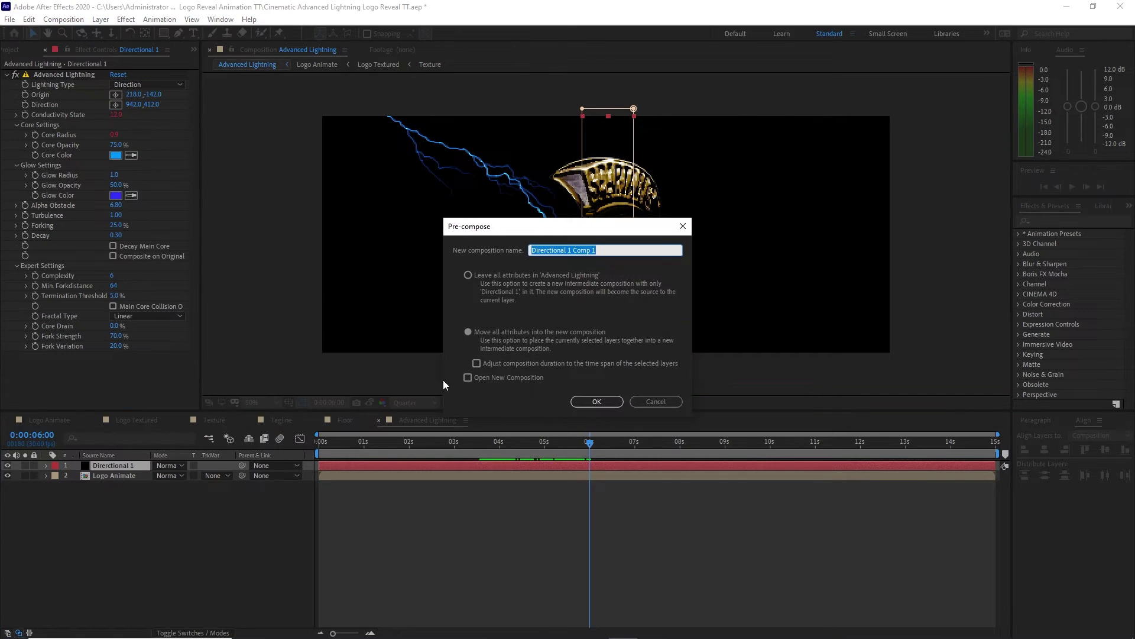
pyautogui.write('L')
pyautogui.write('ning')
pyautogui.click(581, 402)
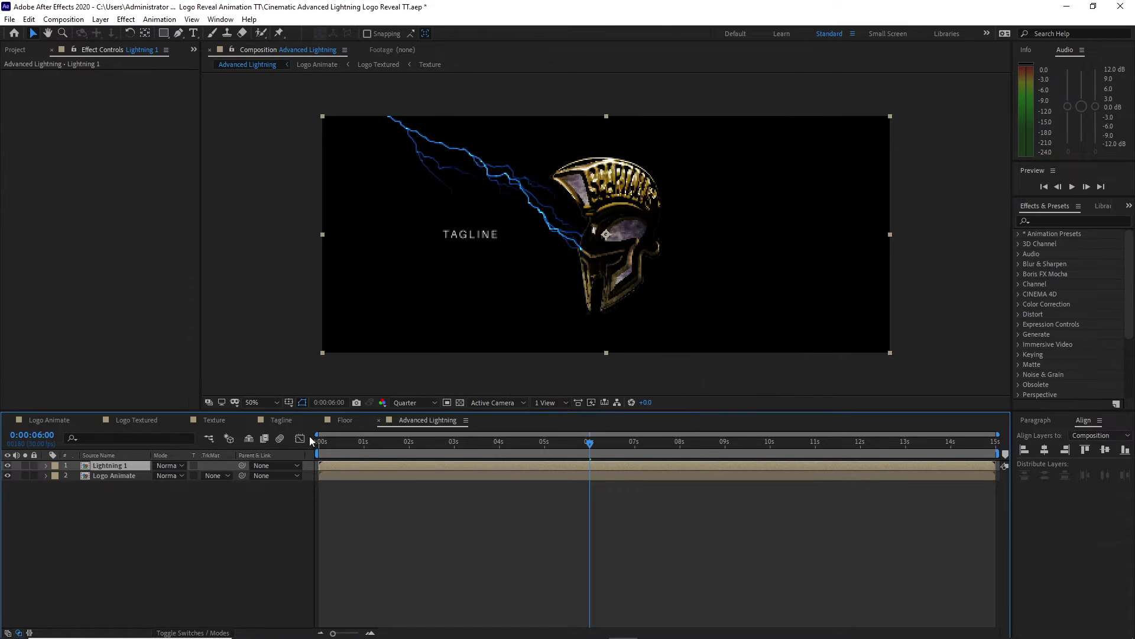
# Apply a Glow effect to Lightning 1 with intensity 0.1, threshold 0% and radius 114
pyautogui.click(126, 19)
pyautogui.moveTo(214, 323)
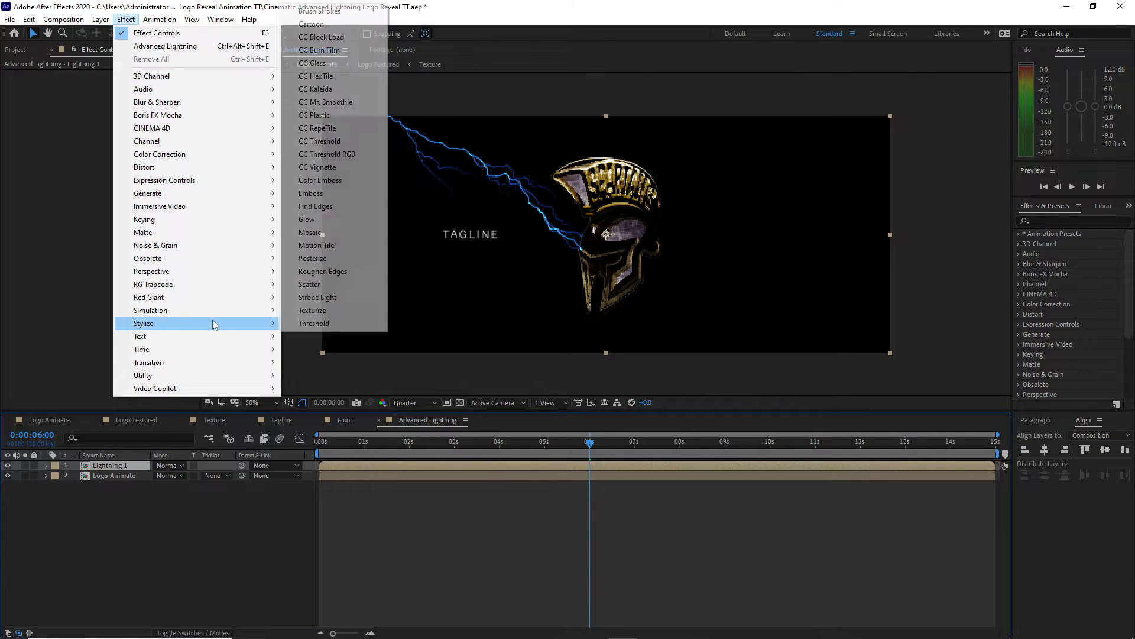
pyautogui.click(311, 219)
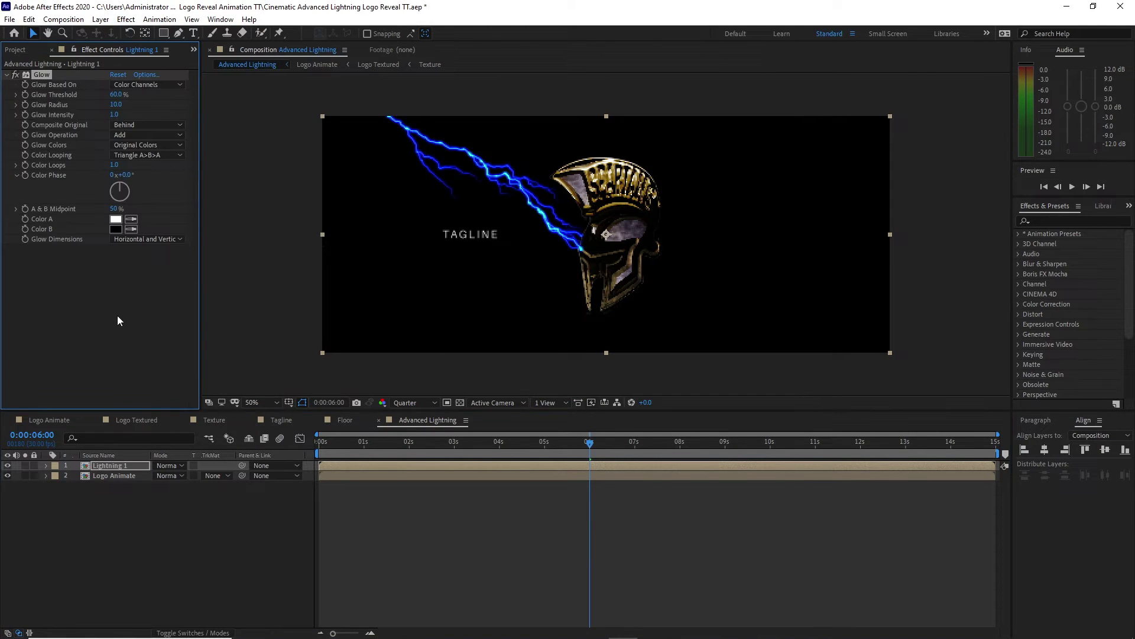
pyautogui.click(113, 115)
pyautogui.press('BackSpace')
pyautogui.click(114, 94)
pyautogui.write('0')
pyautogui.moveTo(115, 105); pyautogui.dragTo(178, 109)
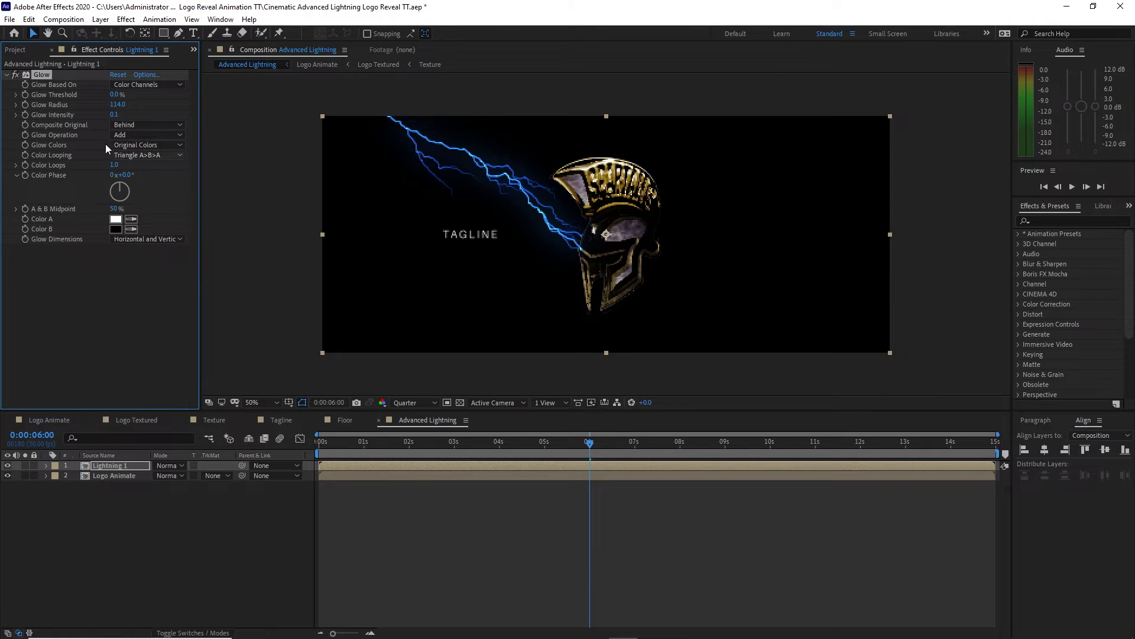
# Duplicate the Glow effect on Lightning 1 and set the copy's Glow Radius to 185
pyautogui.click(28, 19)
pyautogui.click(42, 172)
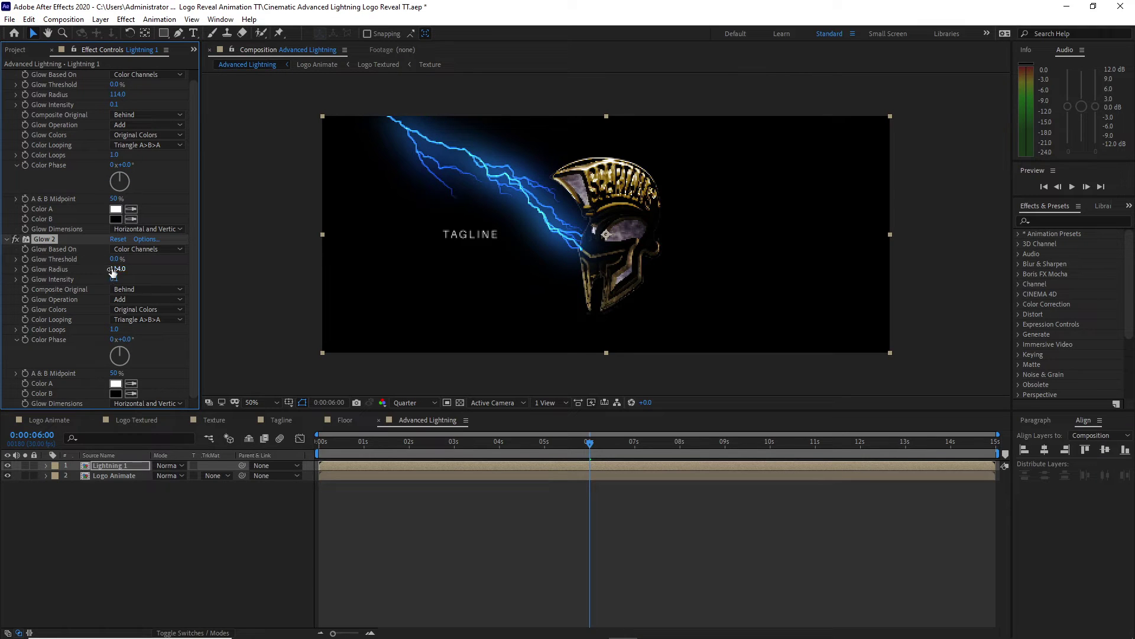
pyautogui.moveTo(112, 270); pyautogui.dragTo(155, 270)
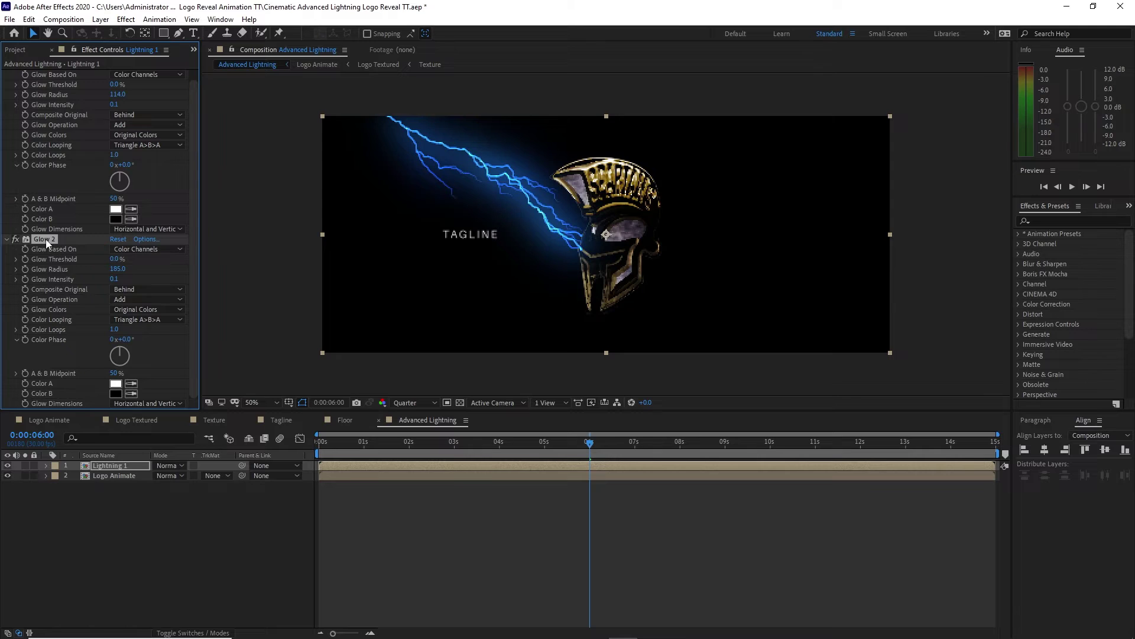
# Duplicate Glow 2 and set the third glow's radius to 235 and its intensity to 0.0
pyautogui.click(25, 20)
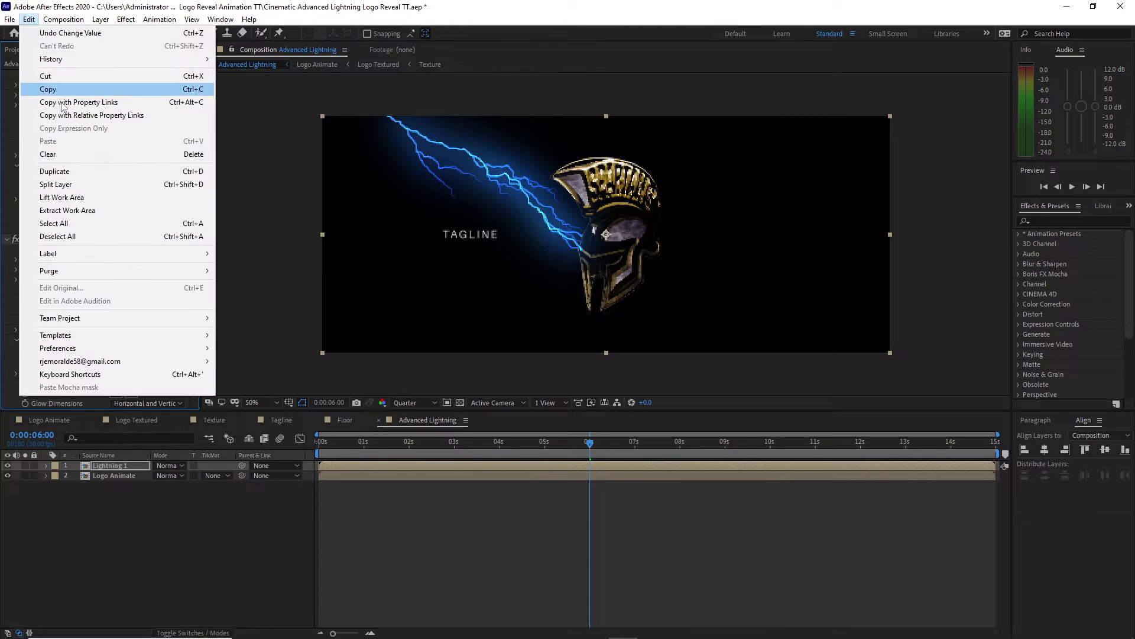
pyautogui.click(93, 175)
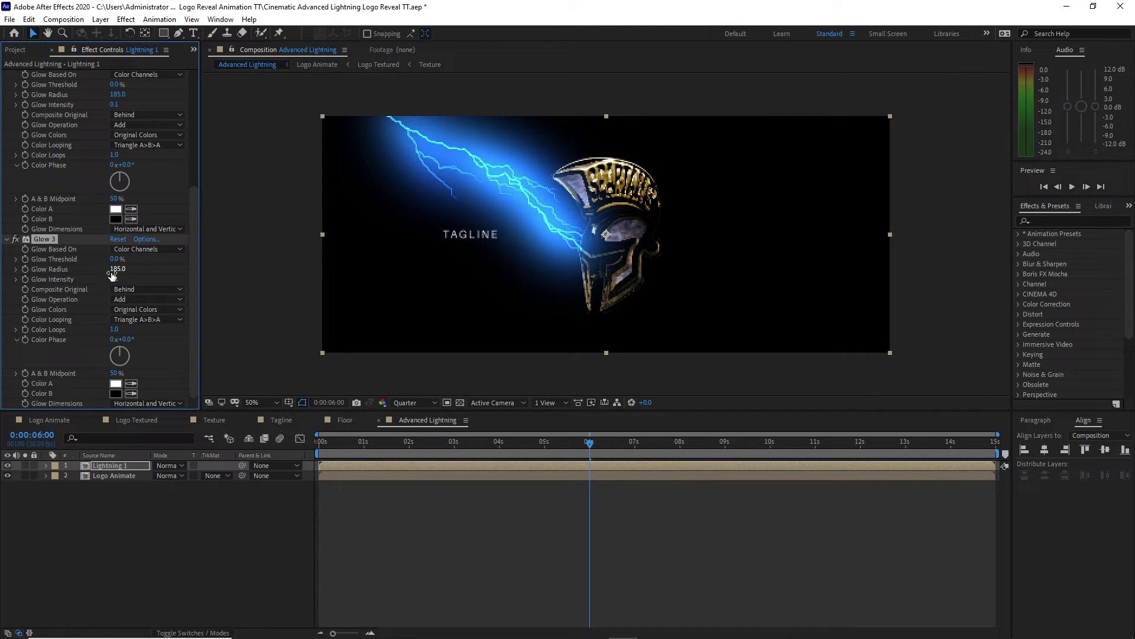
pyautogui.moveTo(112, 271); pyautogui.dragTo(140, 271)
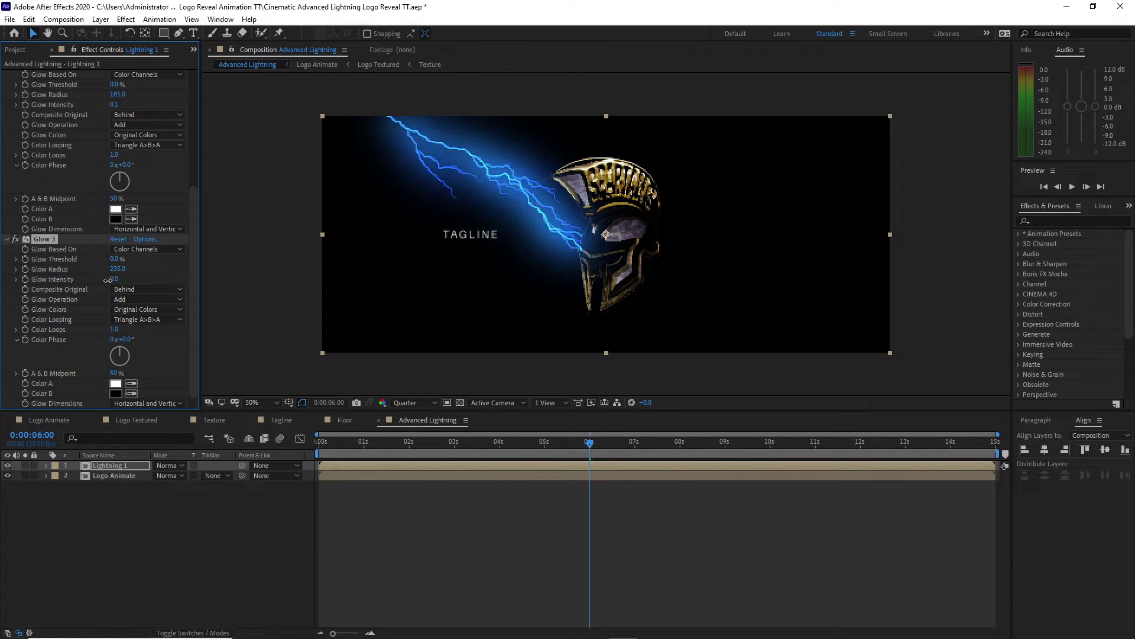
pyautogui.moveTo(115, 280); pyautogui.dragTo(100, 282)
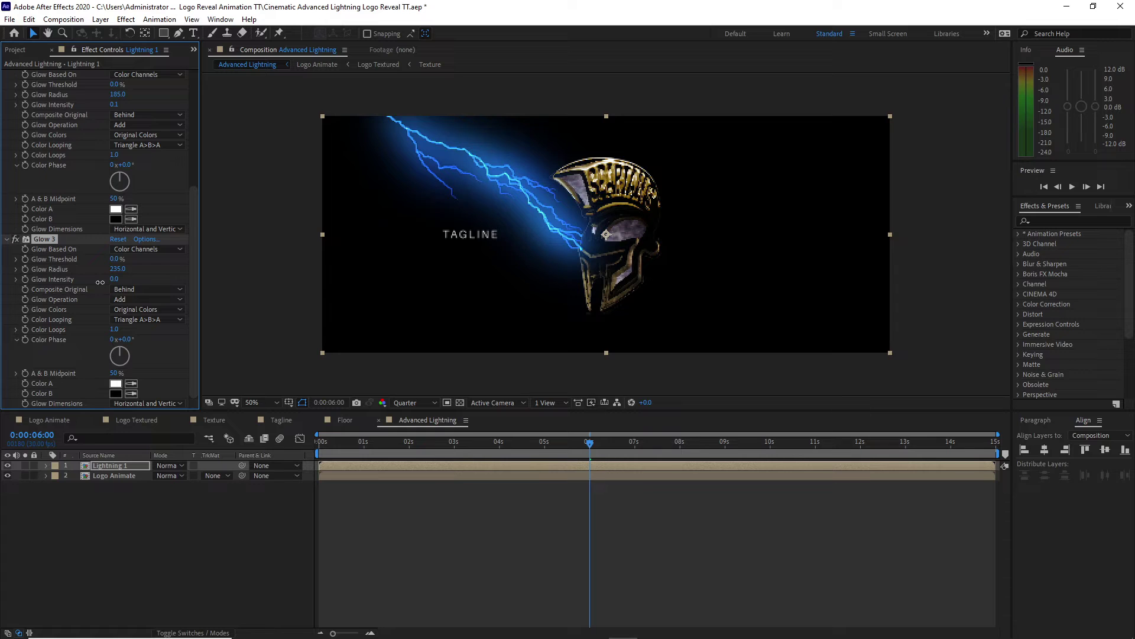
# Add an Exposure effect to Lightning 1 with the master exposure set to 3.5
pyautogui.click(123, 20)
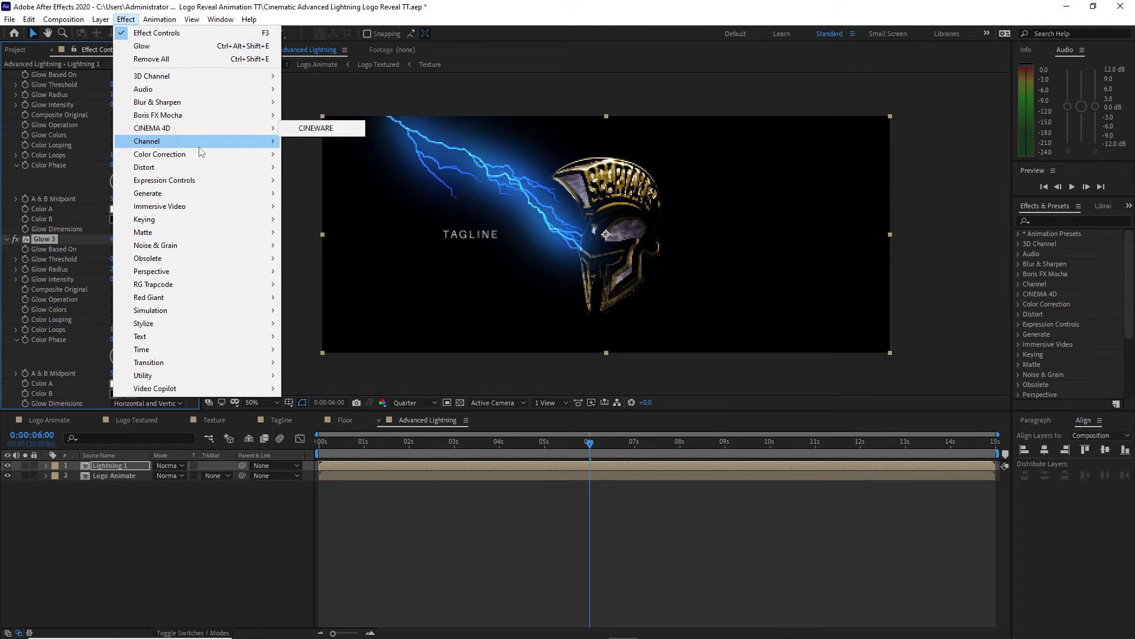
pyautogui.moveTo(202, 155)
pyautogui.click(328, 414)
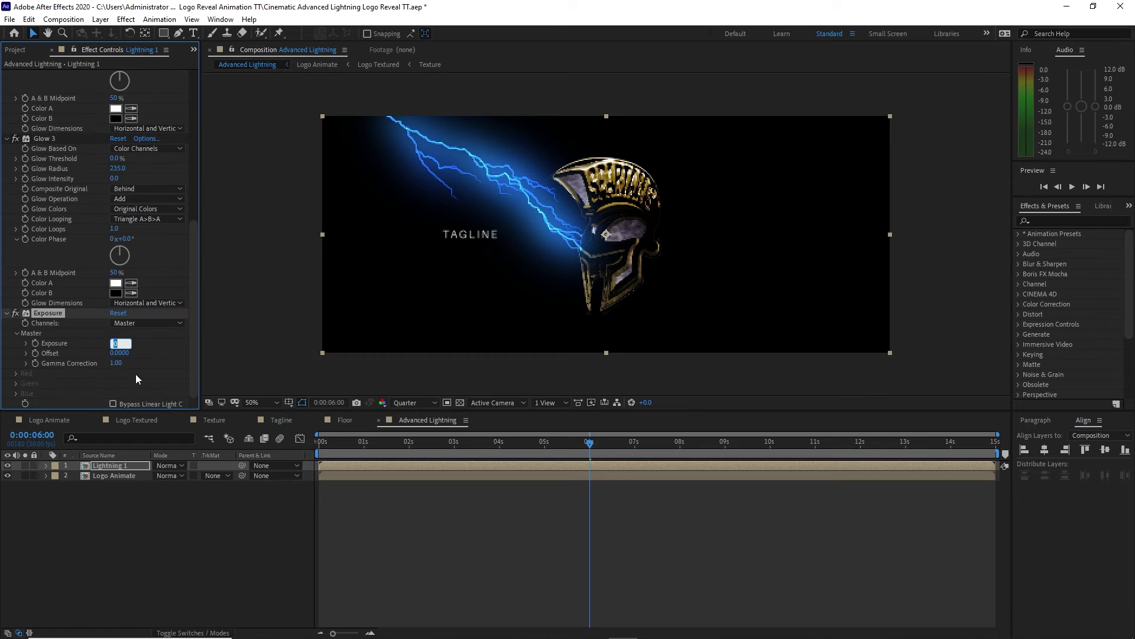
pyautogui.write('3.5')
pyautogui.press('Return')
# Set Glow 2's intensity to 0 and collapse the settings of all glow and exposure effects
pyautogui.scroll(5, 183, 268)
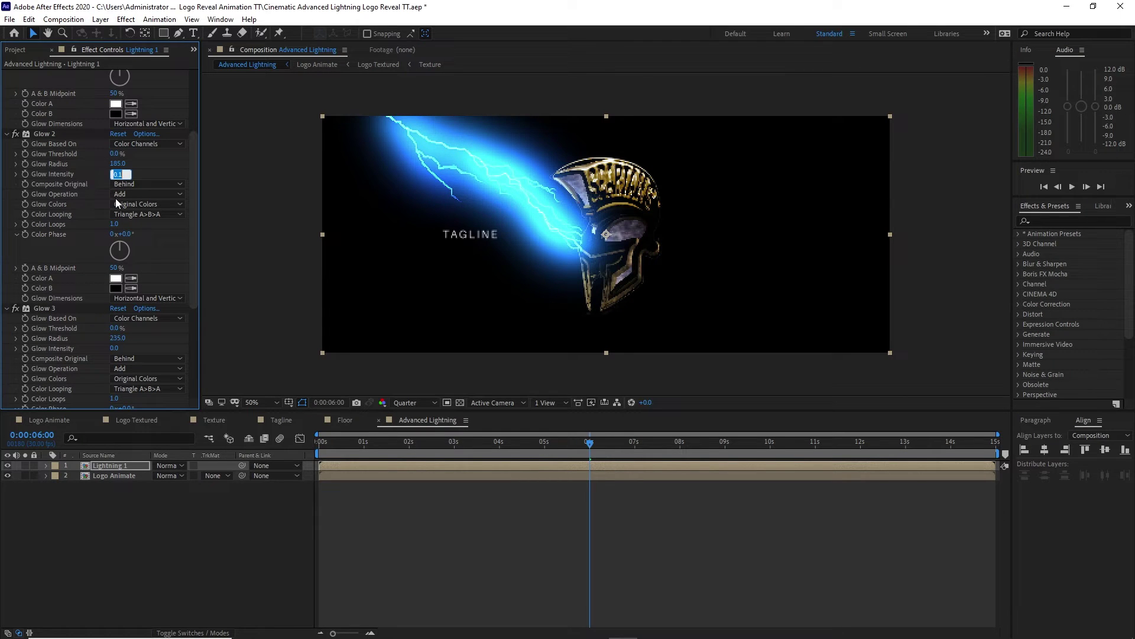
pyautogui.write('0')
pyautogui.press('Return')
pyautogui.click(7, 308)
pyautogui.click(7, 134)
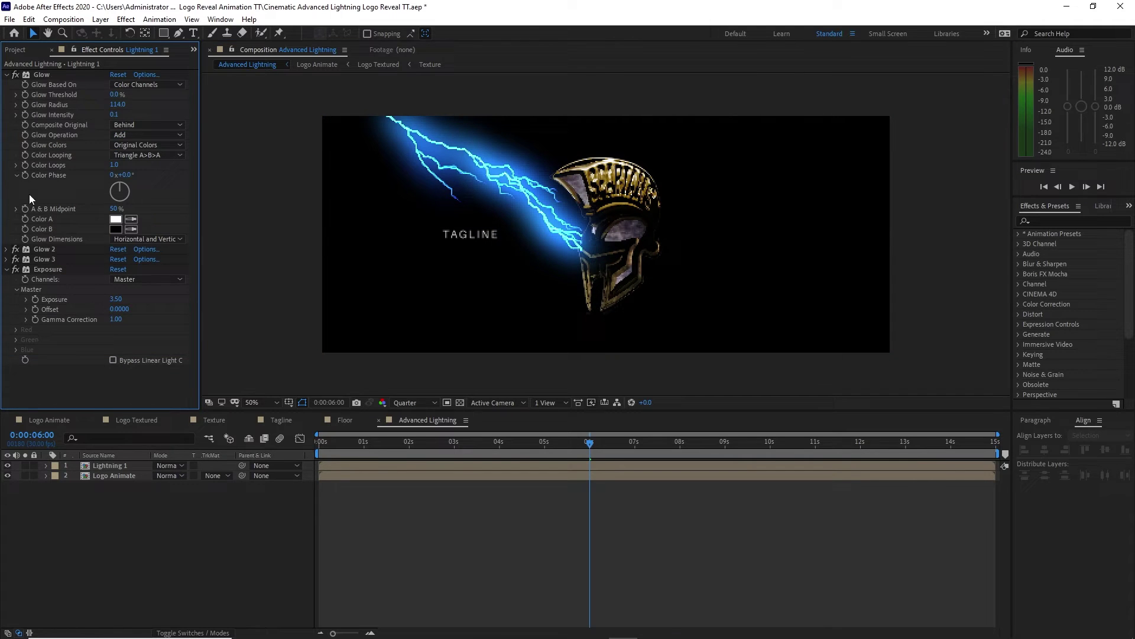
pyautogui.click(6, 74)
pyautogui.click(6, 105)
# Duplicate the Lightning 1 layer and rename the copy Specular
pyautogui.click(101, 467)
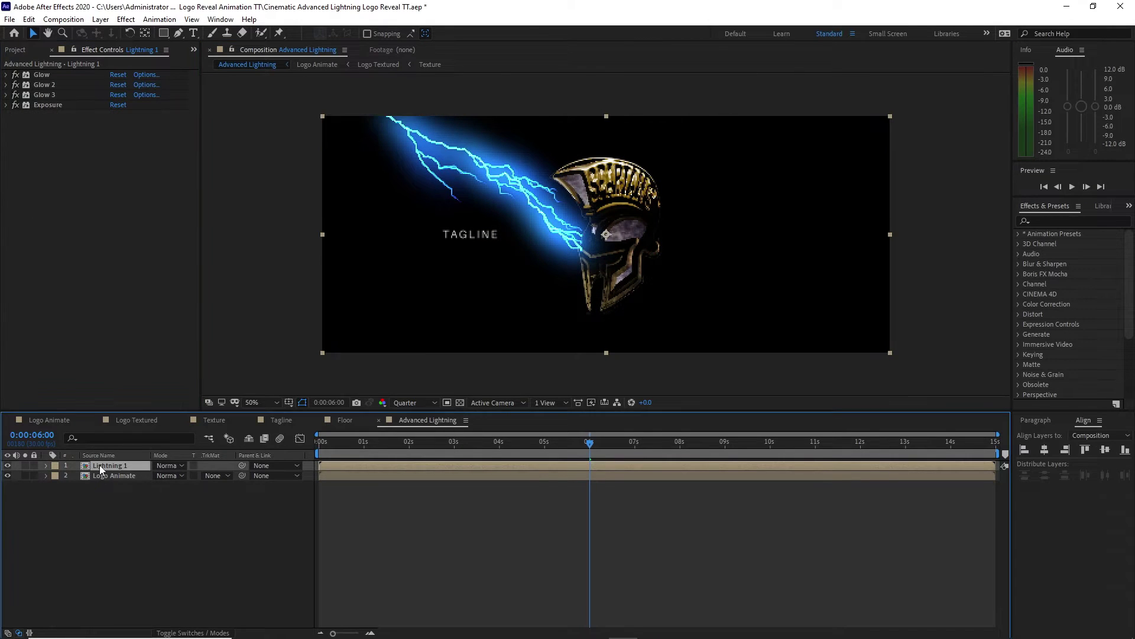
pyautogui.click(29, 19)
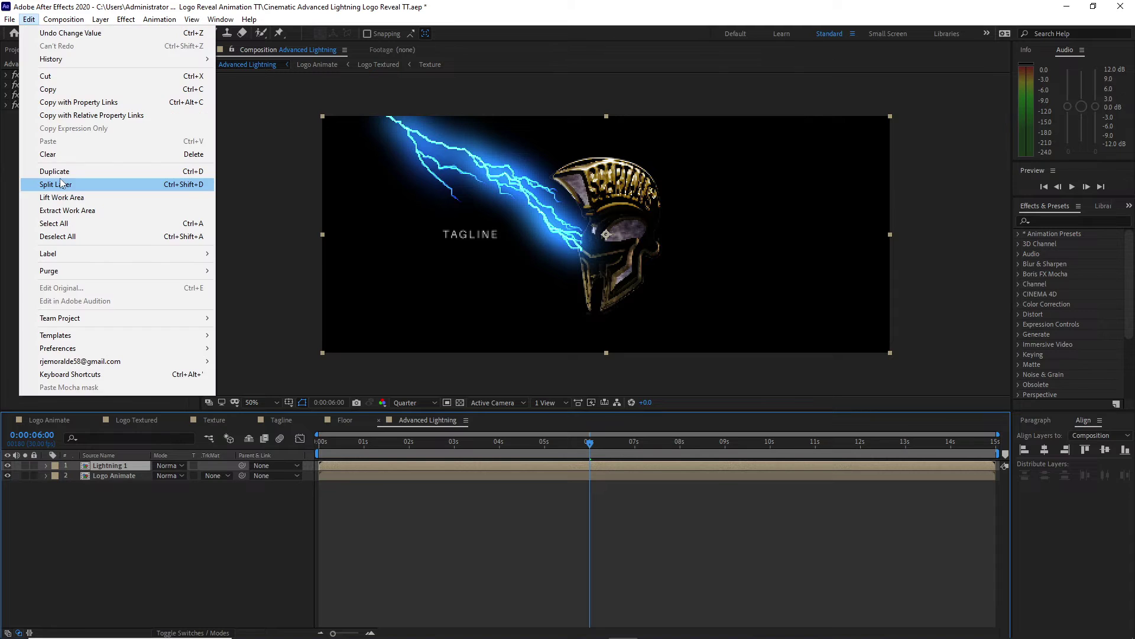
pyautogui.click(42, 172)
pyautogui.press('Return')
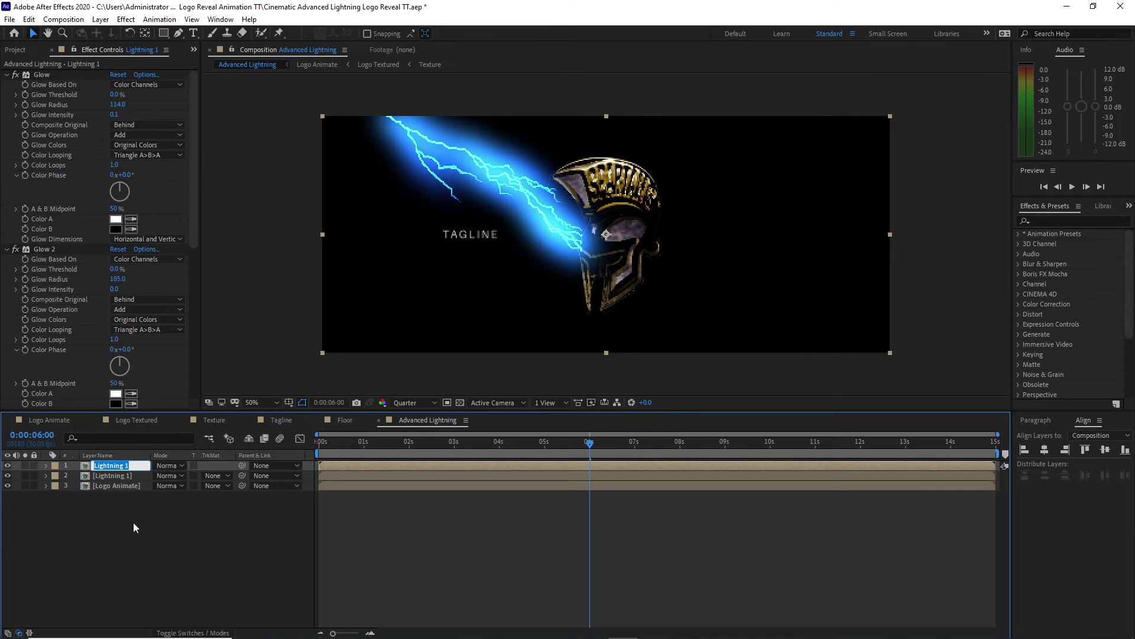
pyautogui.write('Specular')
pyautogui.press('Return')
# Collapse the Specular layer's glow settings, add a Linear Wipe effect and move it above the other effects
pyautogui.click(7, 249)
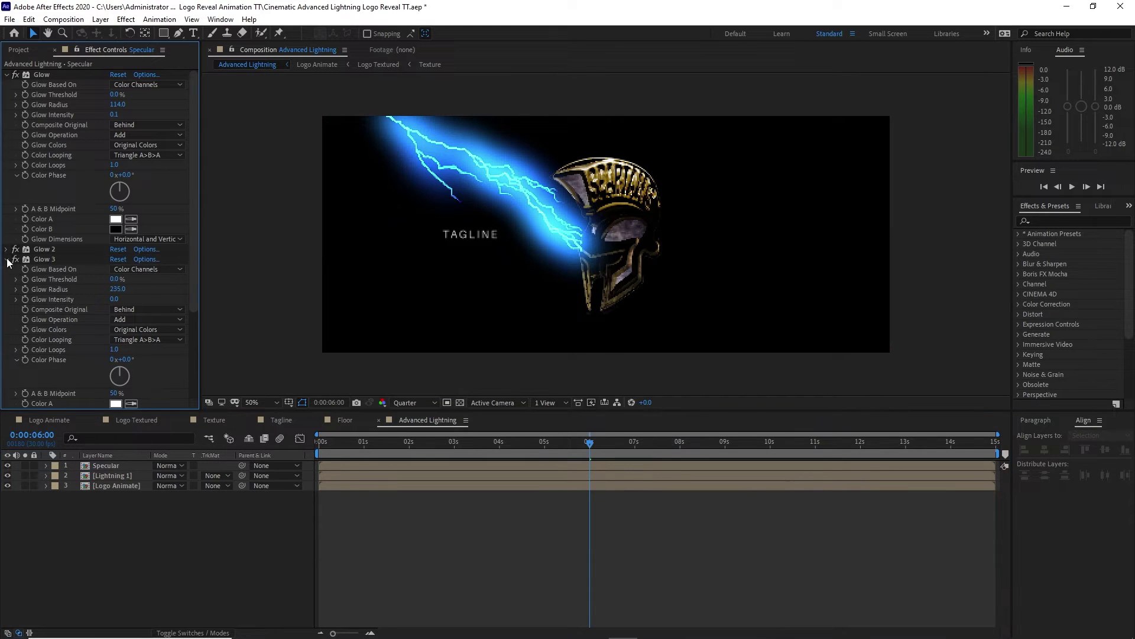
pyautogui.click(7, 260)
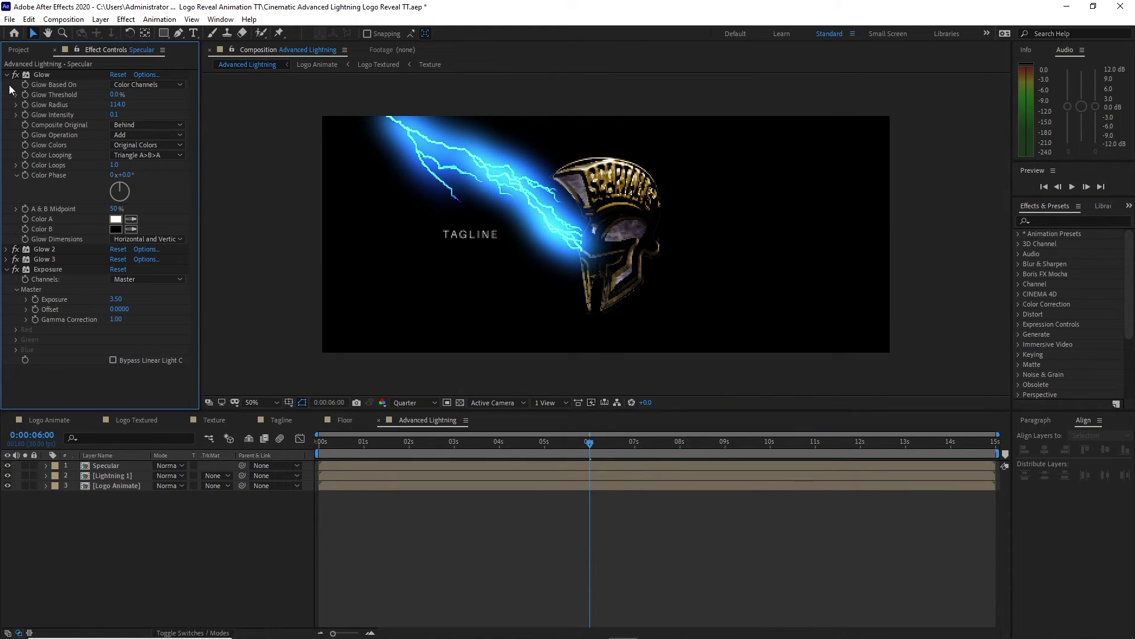
pyautogui.click(7, 75)
pyautogui.click(140, 467)
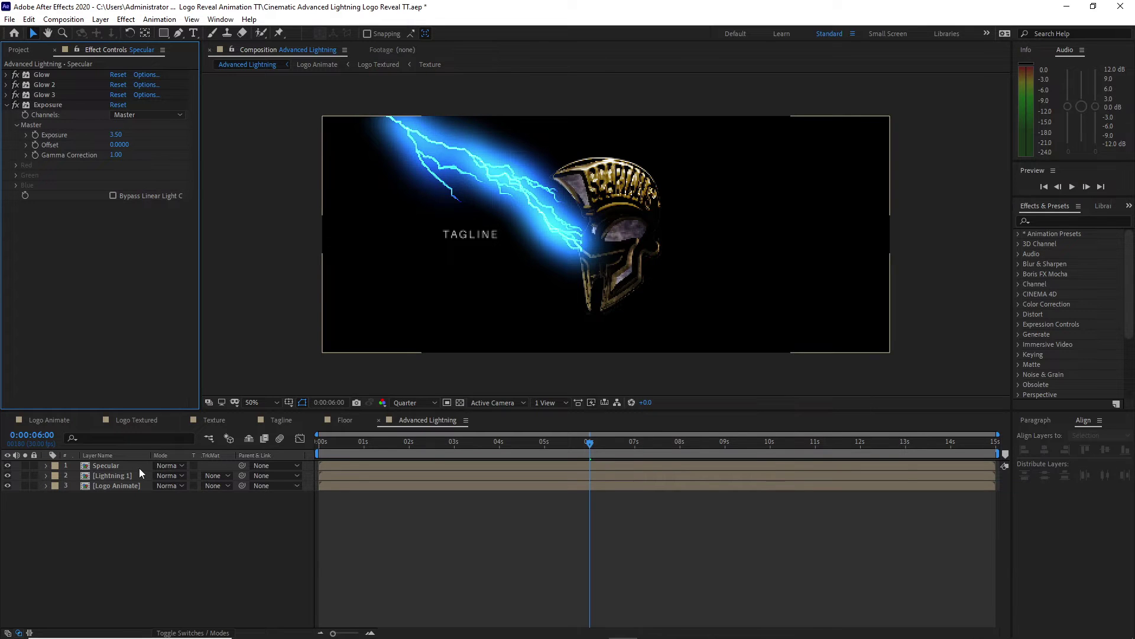
pyautogui.click(125, 19)
pyautogui.moveTo(226, 362)
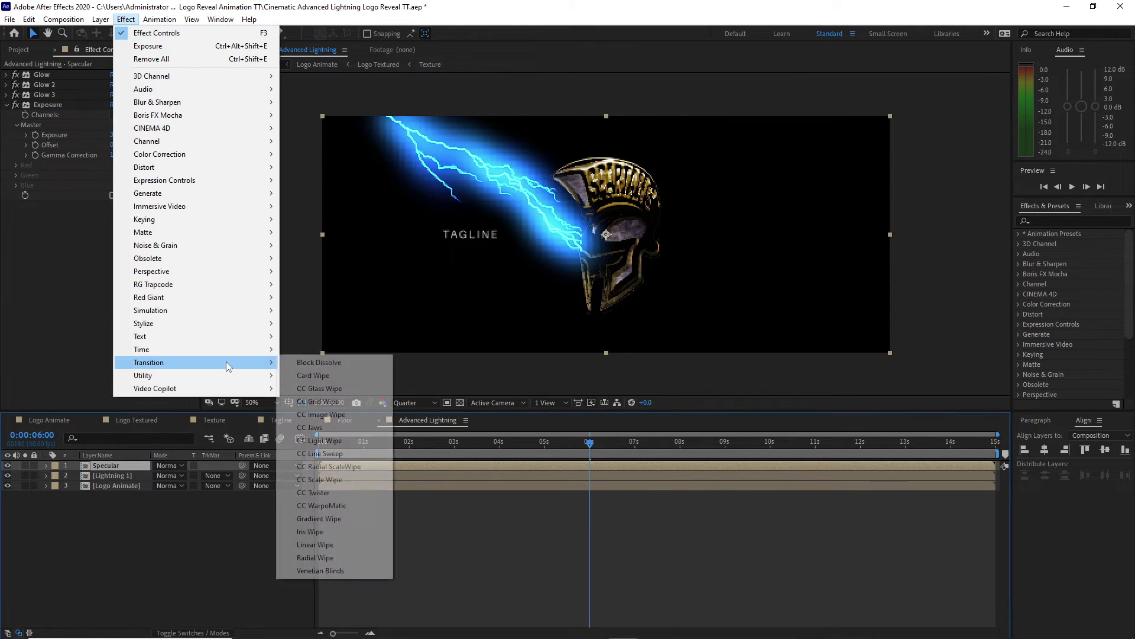
pyautogui.click(333, 545)
pyautogui.moveTo(61, 207); pyautogui.dragTo(46, 72)
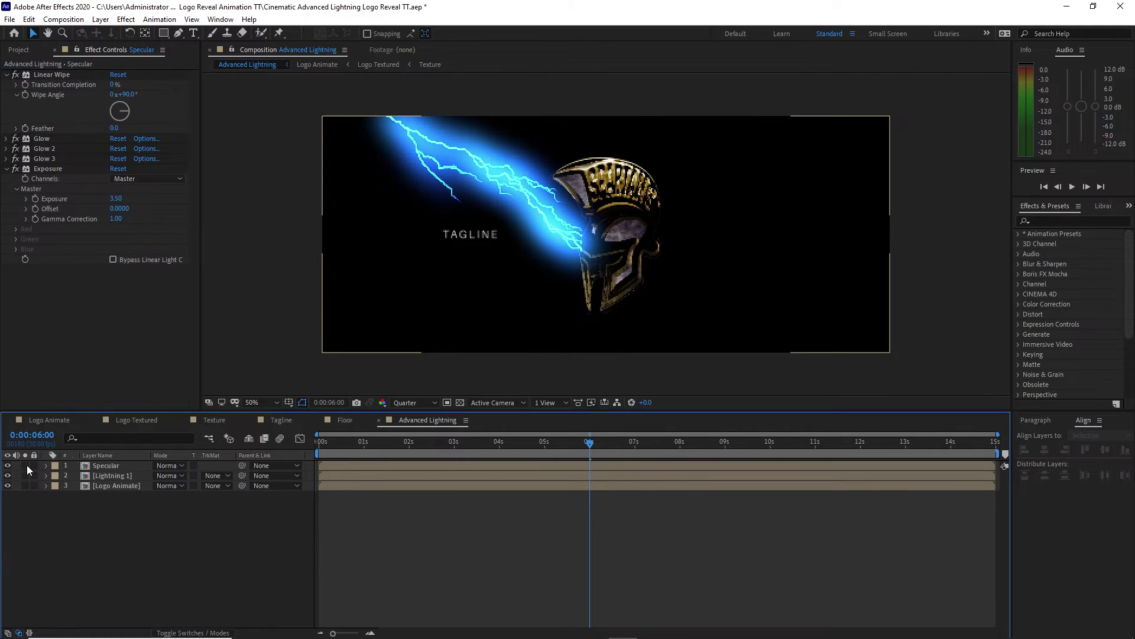
# Solo the Specular layer and set its Linear Wipe transition completion to 45%
pyautogui.click(25, 466)
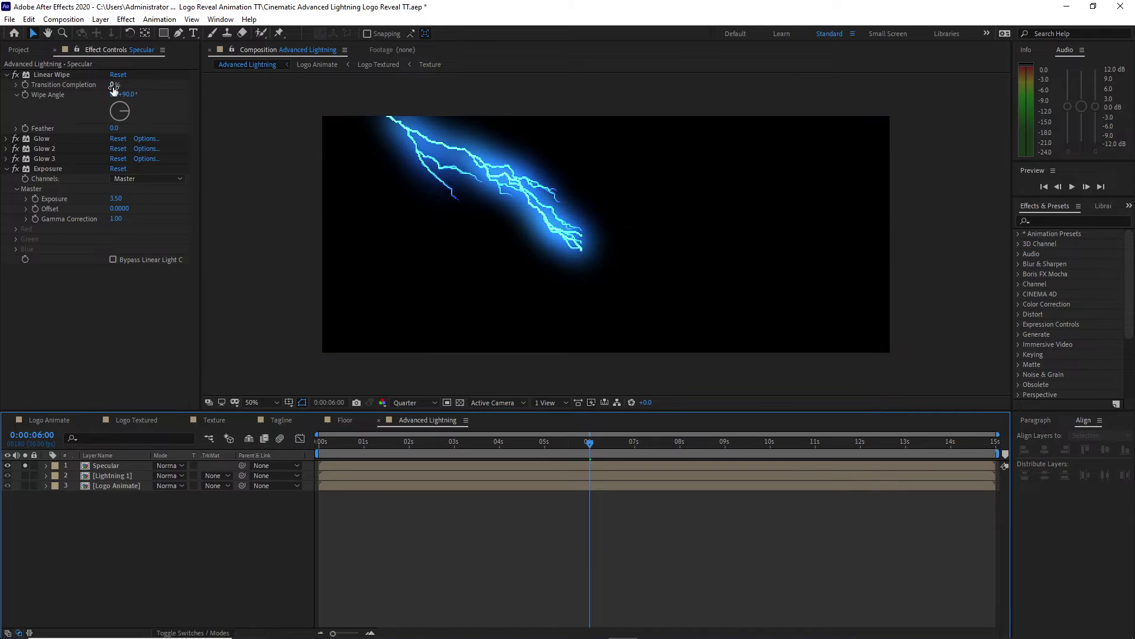
pyautogui.moveTo(114, 84); pyautogui.dragTo(148, 96)
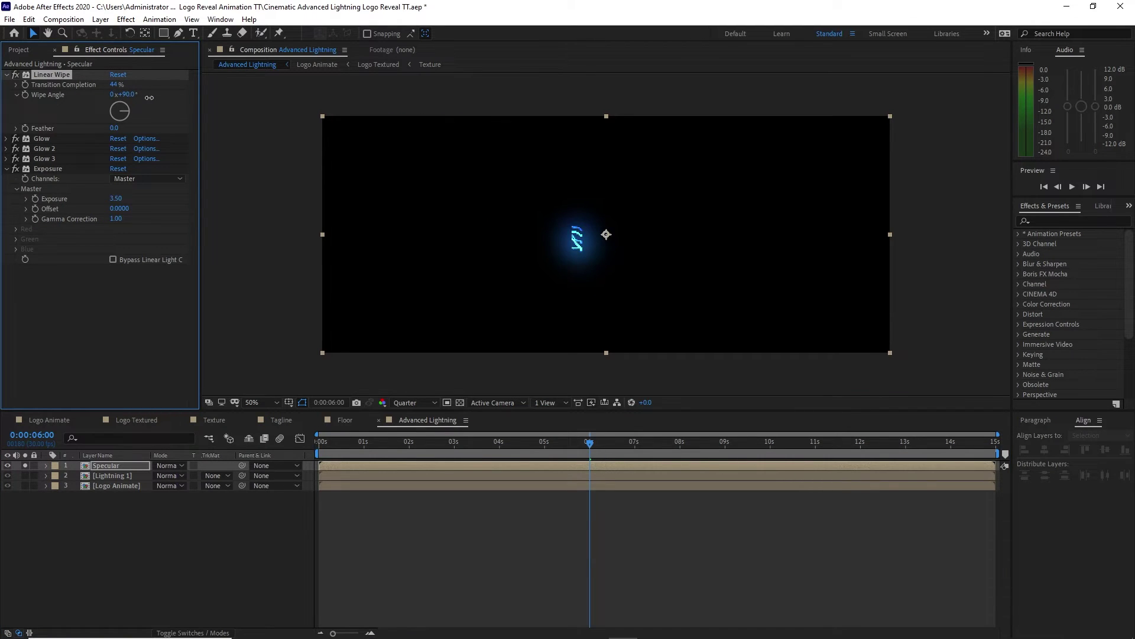
pyautogui.click(112, 85)
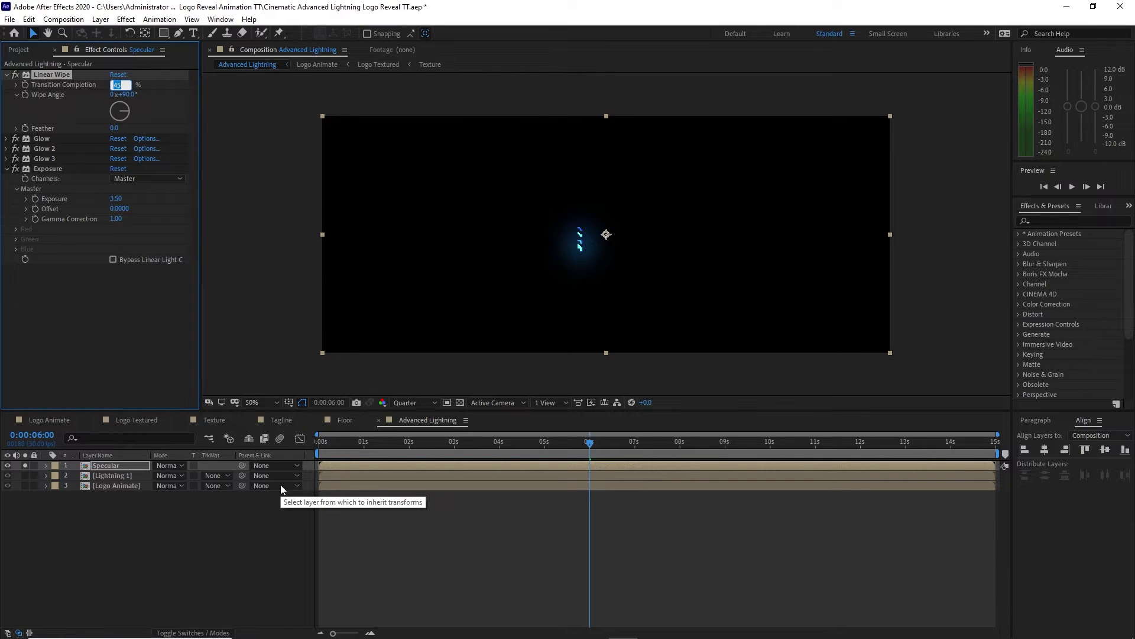
pyautogui.click(119, 465)
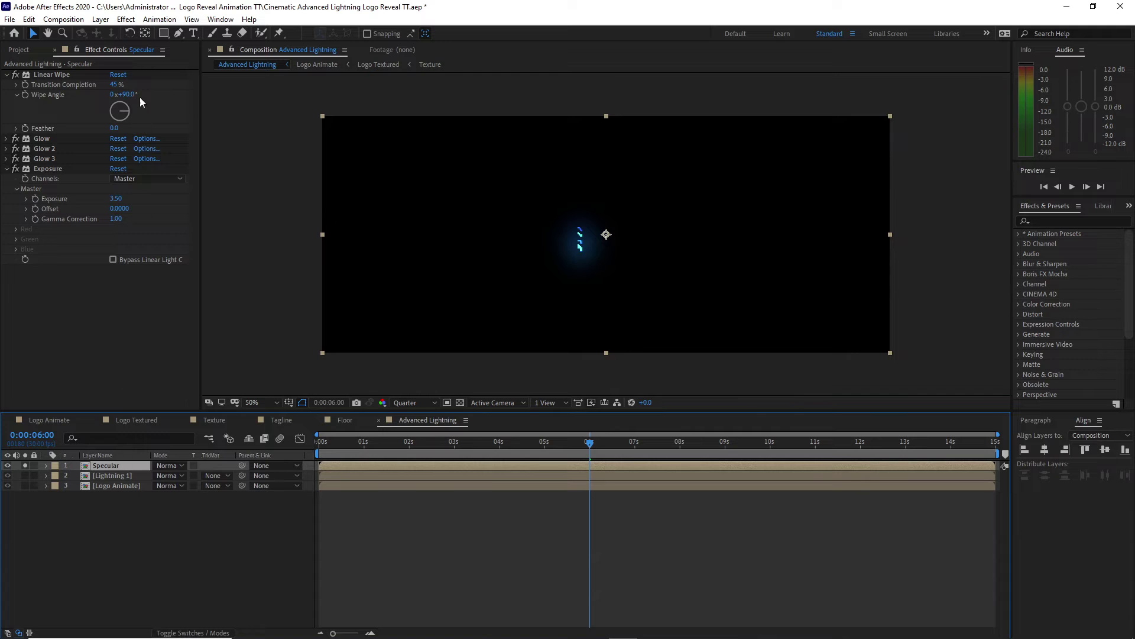
# Add a Fast Box Blur to Specular directly below Linear Wipe and set its blur radius to 75
pyautogui.click(126, 20)
pyautogui.moveTo(261, 102)
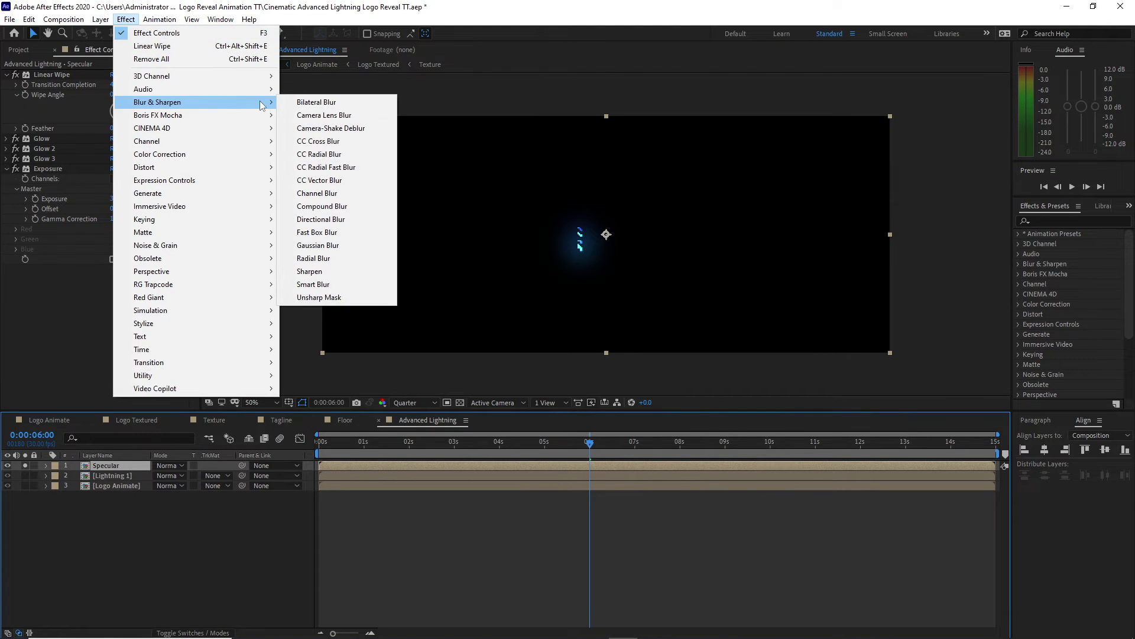
pyautogui.click(305, 232)
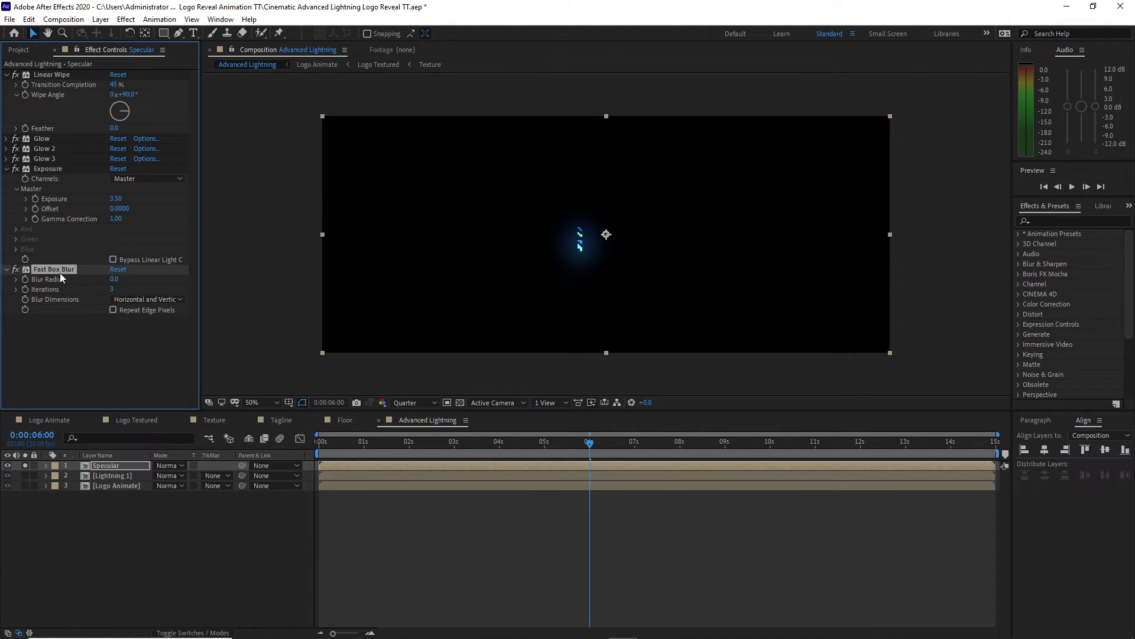
pyautogui.moveTo(59, 271); pyautogui.dragTo(43, 137)
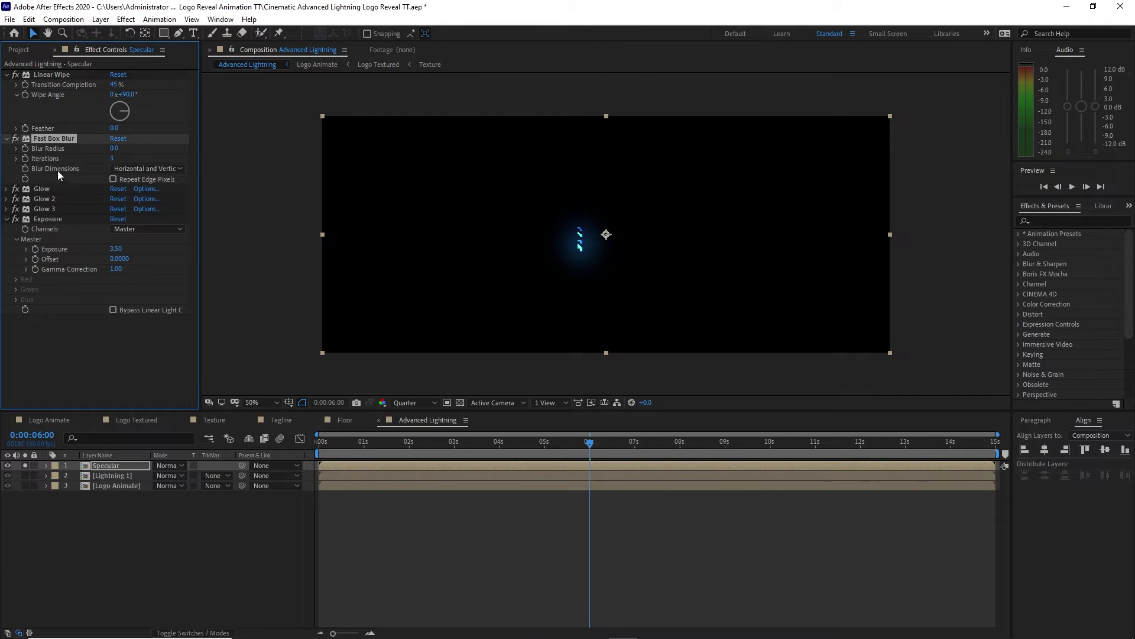
pyautogui.moveTo(115, 149); pyautogui.dragTo(160, 153)
# Duplicate the Fast Box Blur with a blur radius of 90 and set Specular's master exposure to 9.32
pyautogui.click(29, 19)
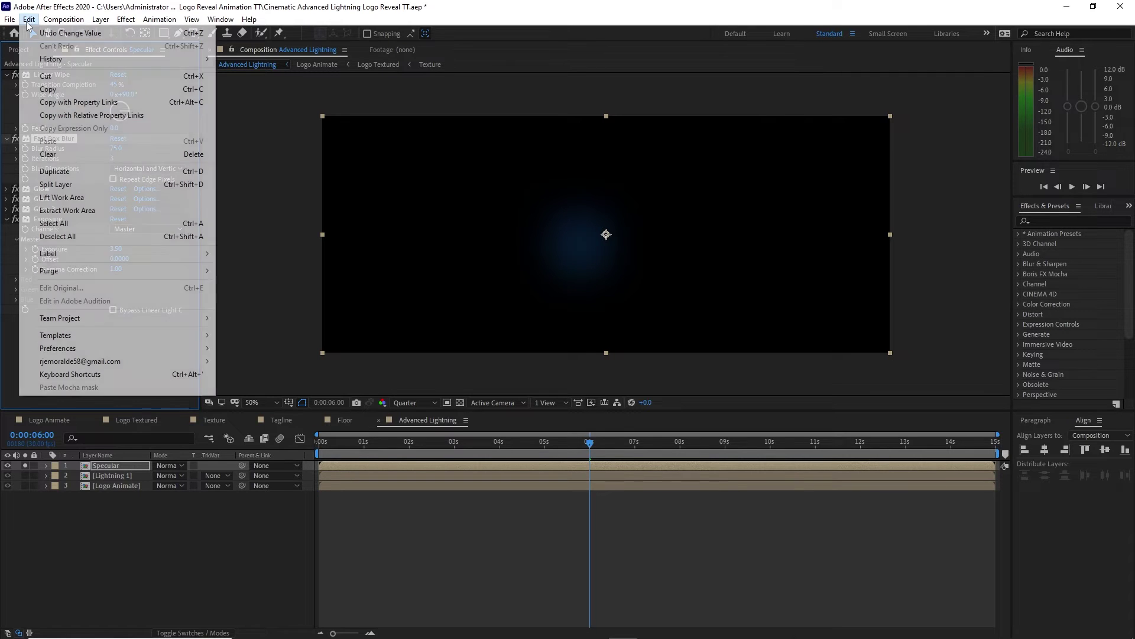
pyautogui.click(54, 174)
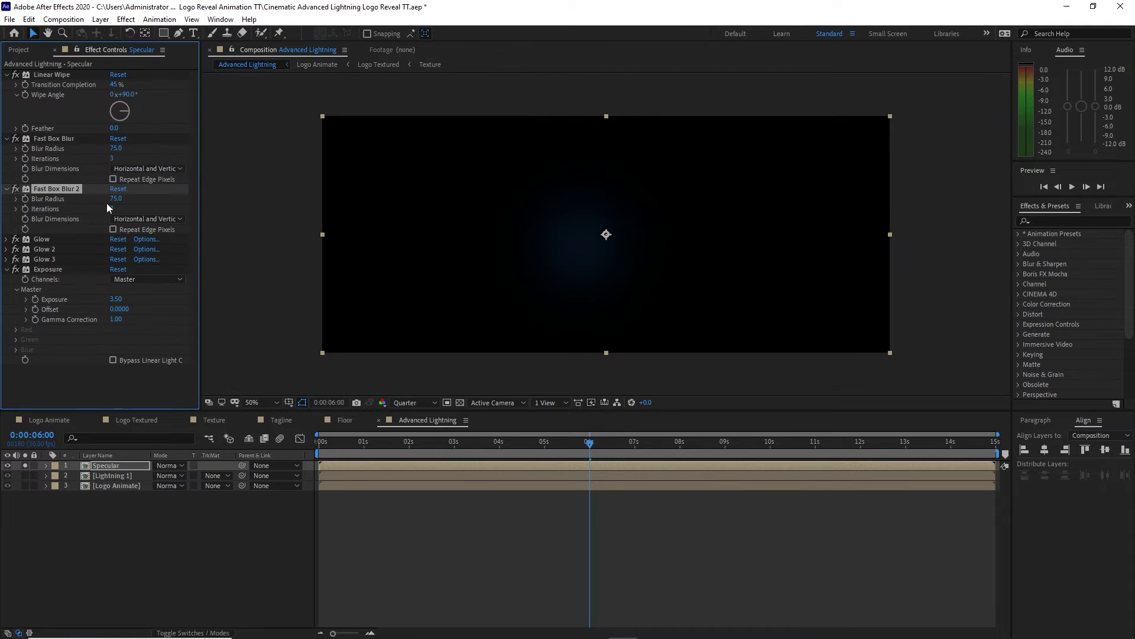
pyautogui.moveTo(114, 199); pyautogui.dragTo(122, 201)
pyautogui.moveTo(114, 300); pyautogui.dragTo(470, 310)
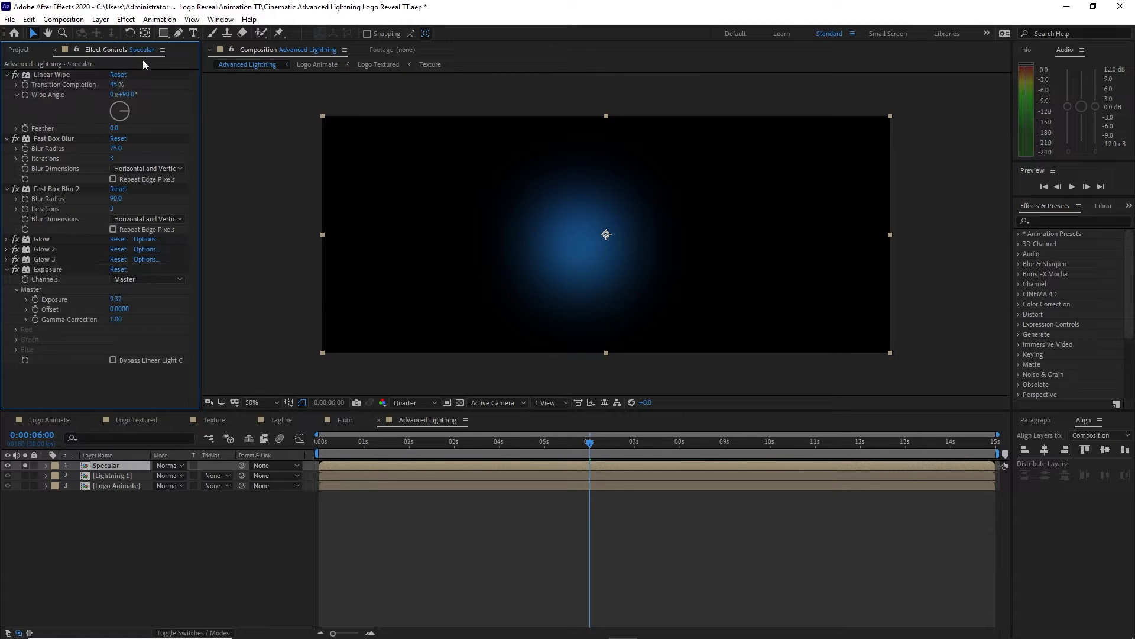
# Add a Solid Composite effect to Specular, place it above the glow effects and set its color to black (000000)
pyautogui.click(126, 19)
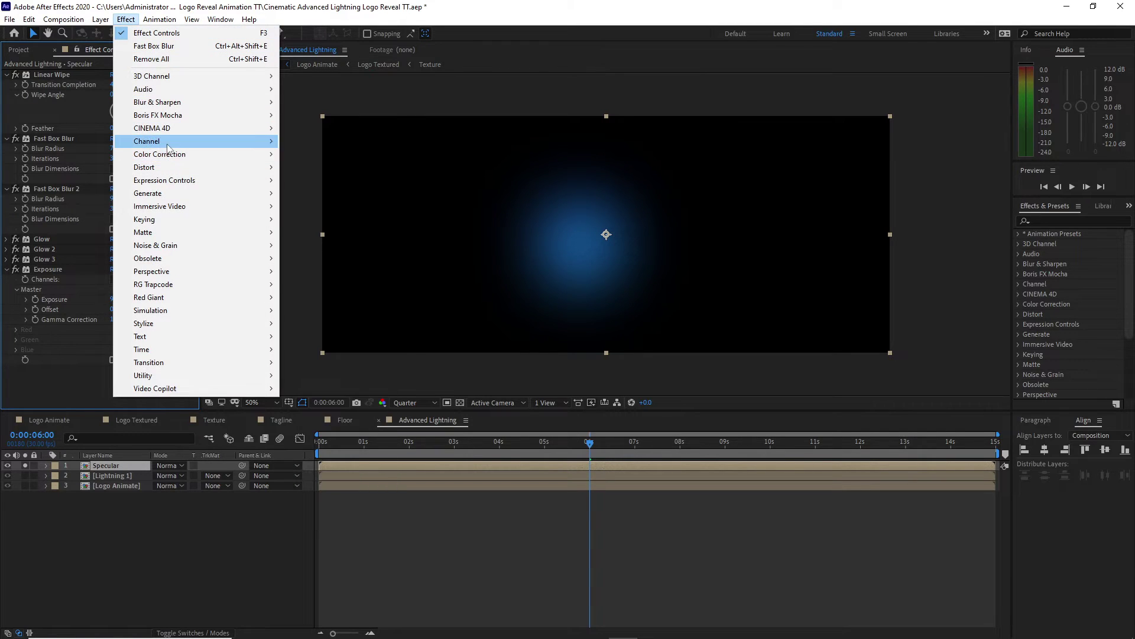
pyautogui.moveTo(170, 142)
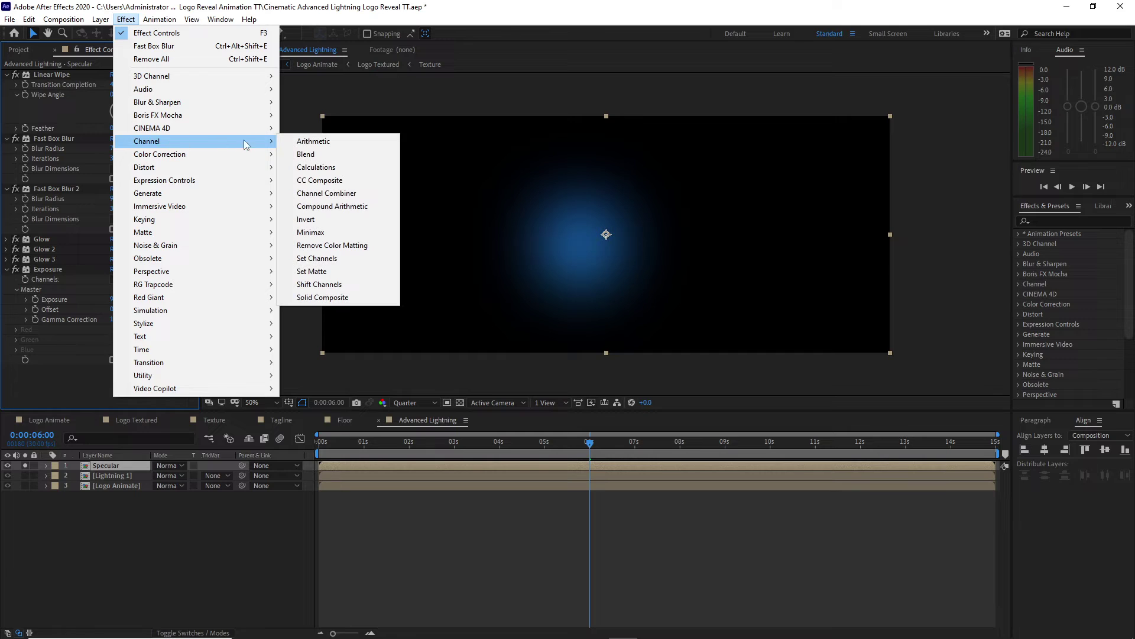
pyautogui.click(319, 297)
pyautogui.moveTo(43, 365); pyautogui.dragTo(42, 228)
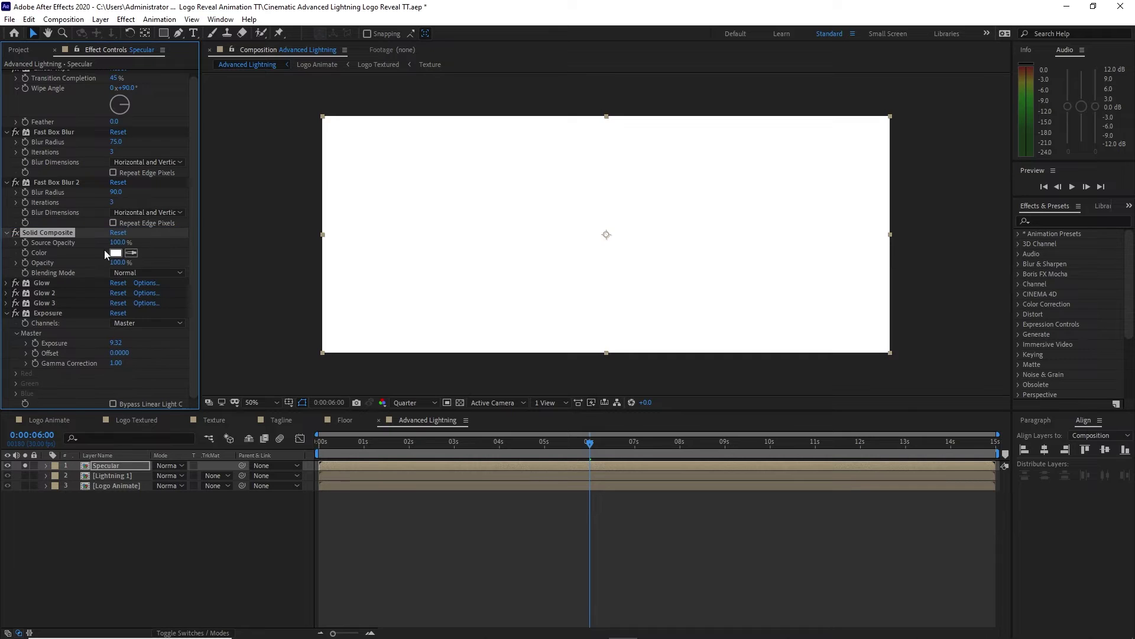
pyautogui.click(116, 253)
pyautogui.click(116, 277)
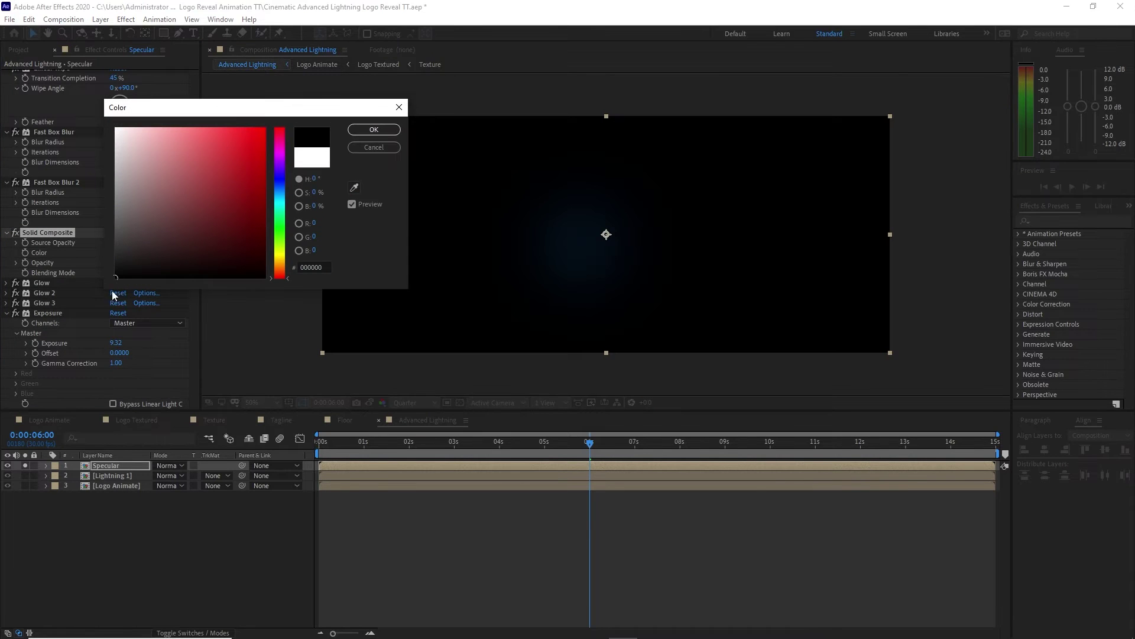
pyautogui.click(374, 130)
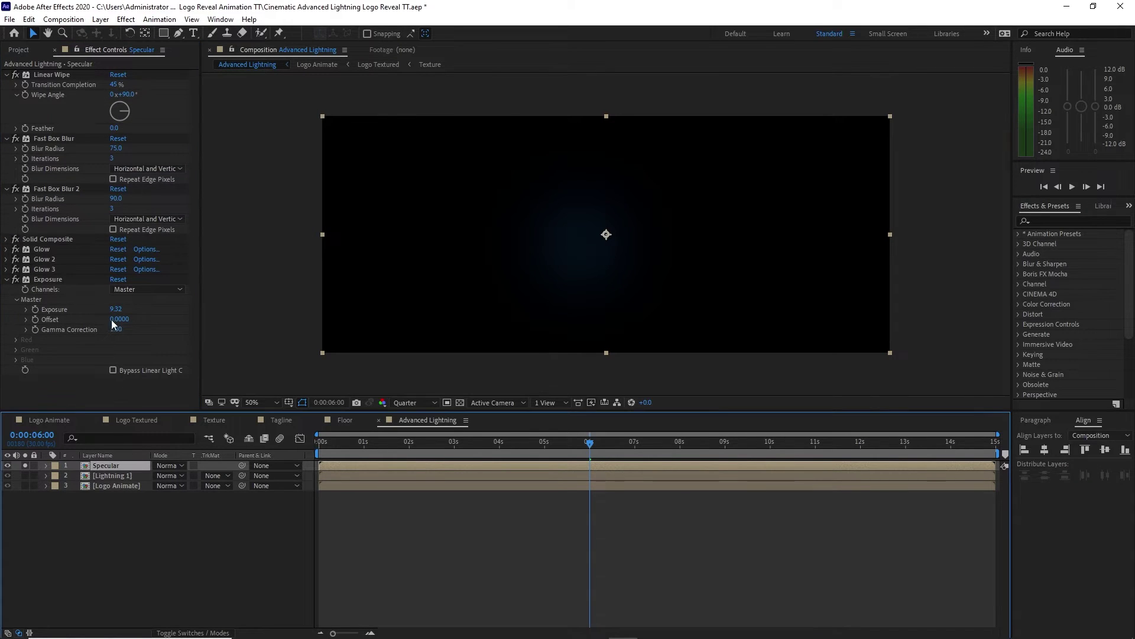
# Duplicate the Specular layer and rename the copy Hotspot
pyautogui.click(29, 19)
pyautogui.click(53, 174)
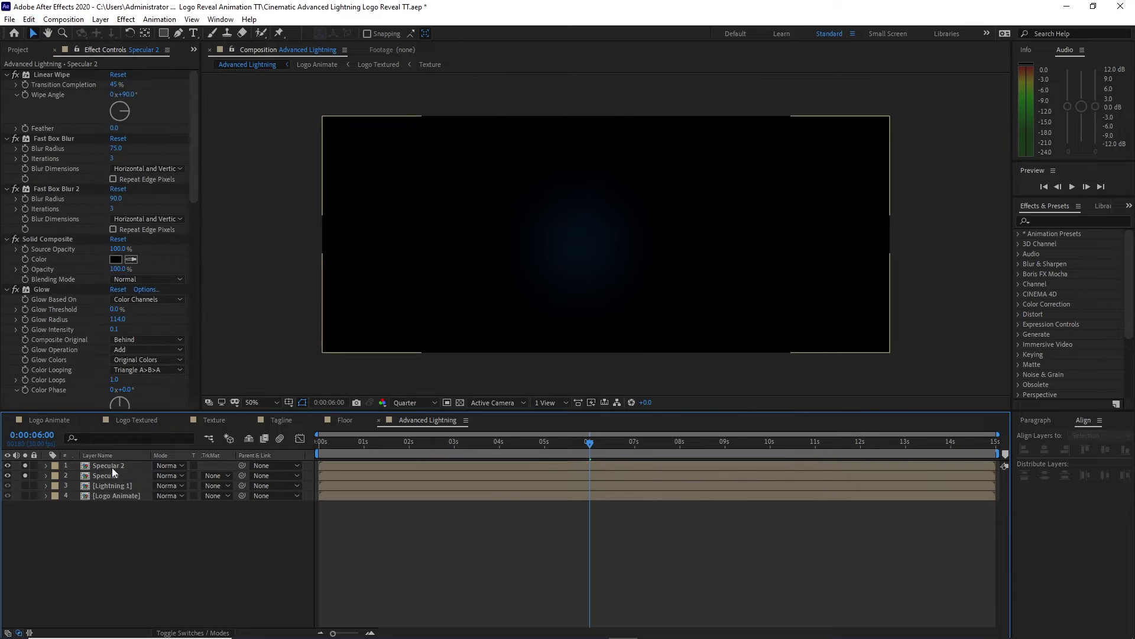
pyautogui.rightClick(112, 467)
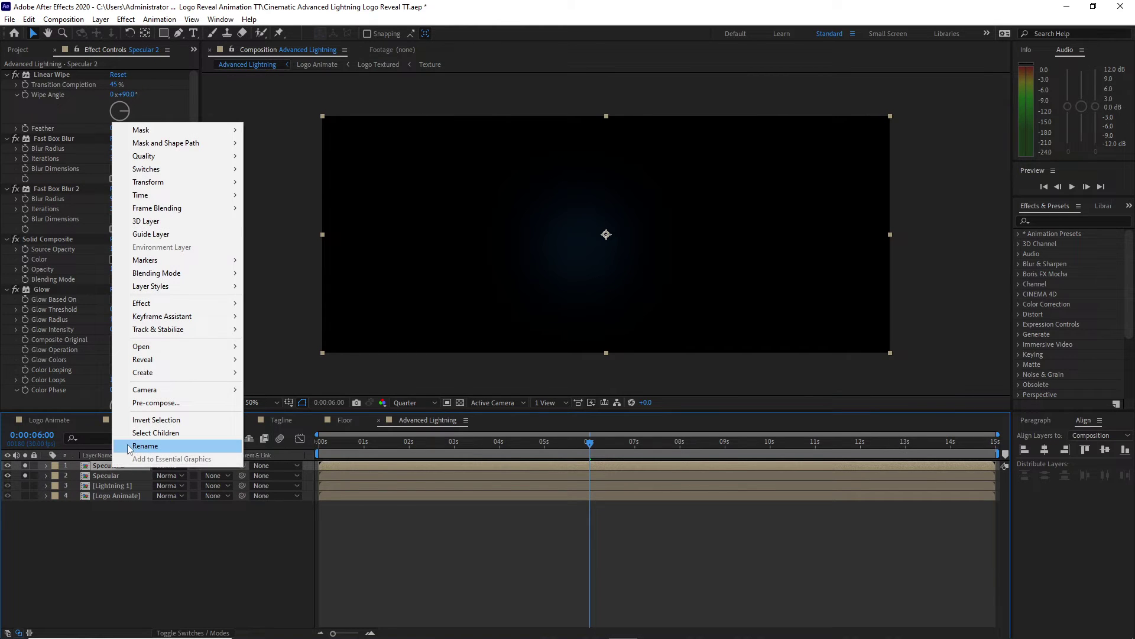
pyautogui.click(172, 444)
pyautogui.write('Hop')
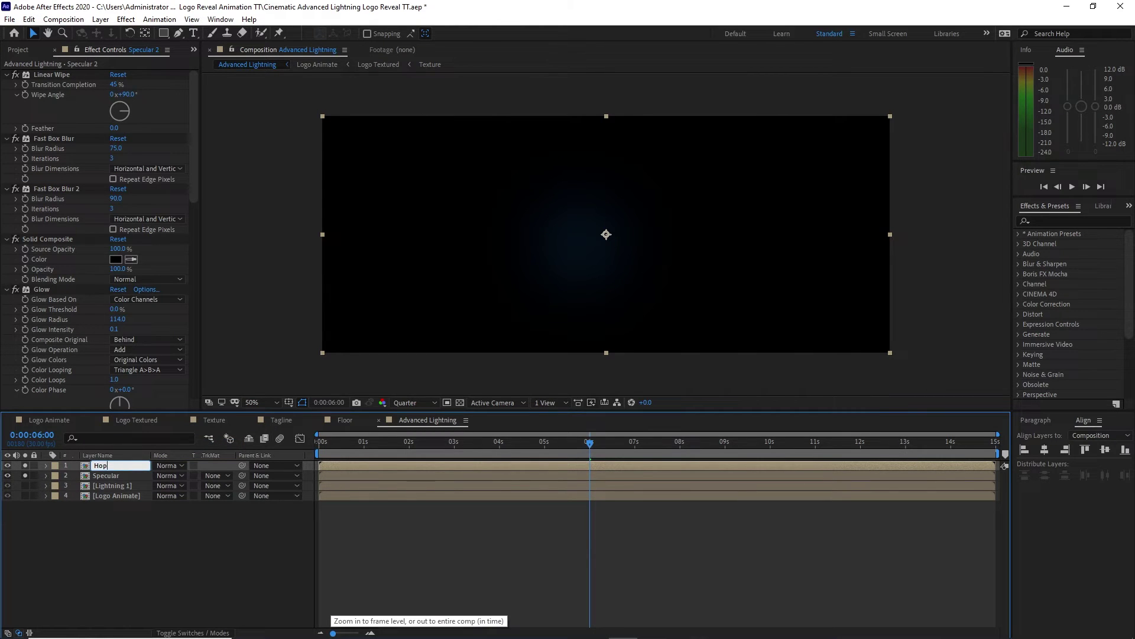
pyautogui.write('tspo')
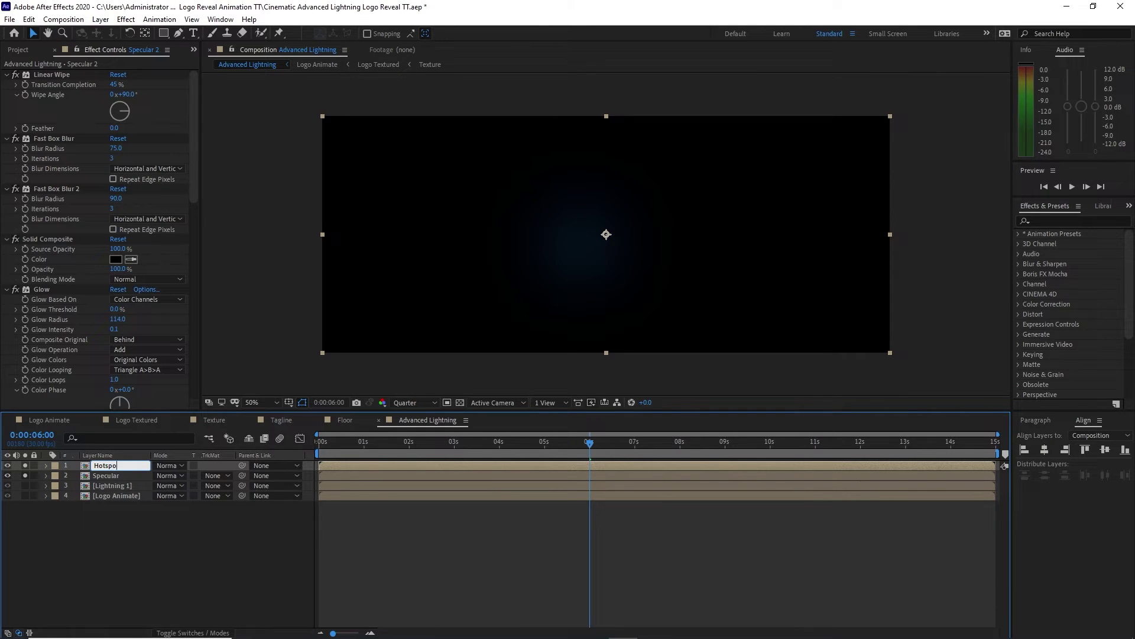
pyautogui.write('t')
pyautogui.press('Return')
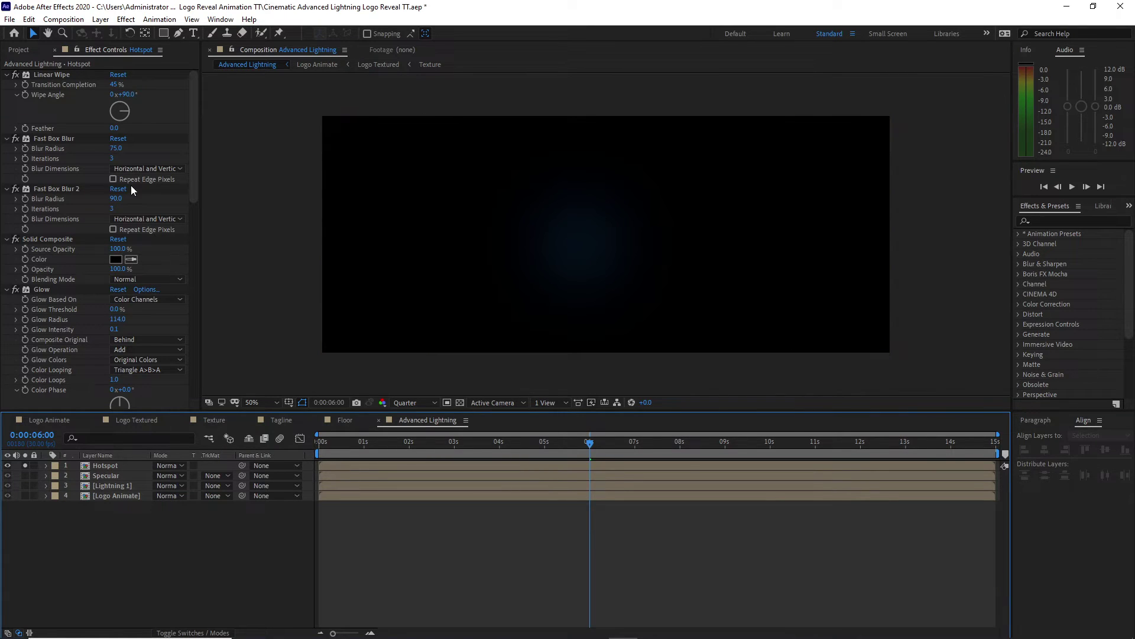
# Set both of Hotspot's Fast Box Blurs to Vertical blur dimensions and its Linear Wipe feather to 4
pyautogui.click(129, 171)
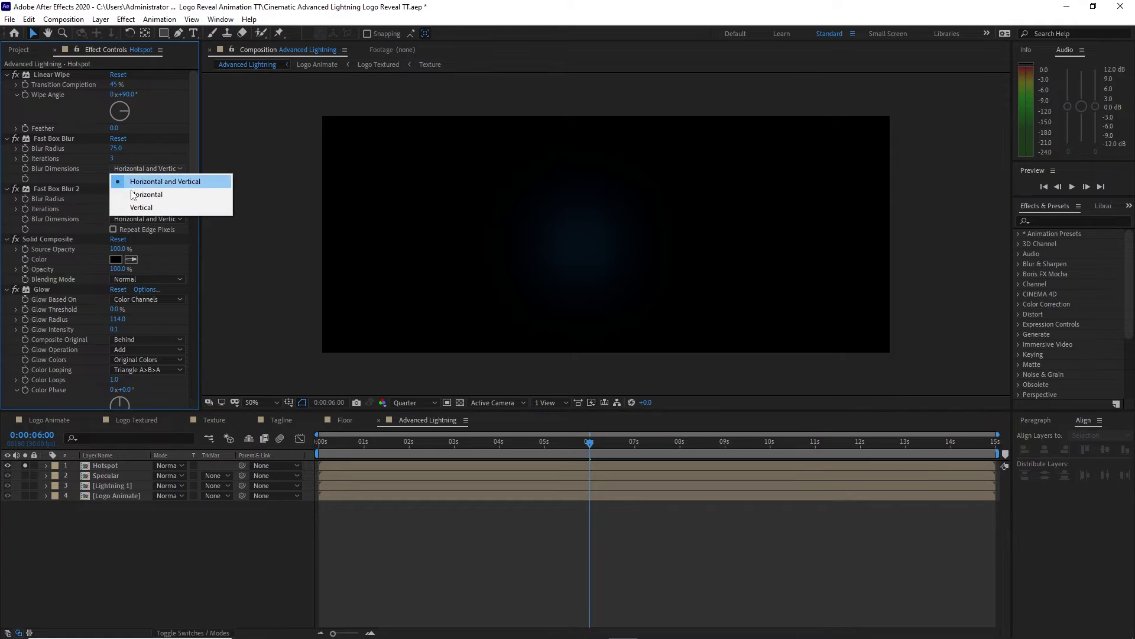
pyautogui.click(135, 205)
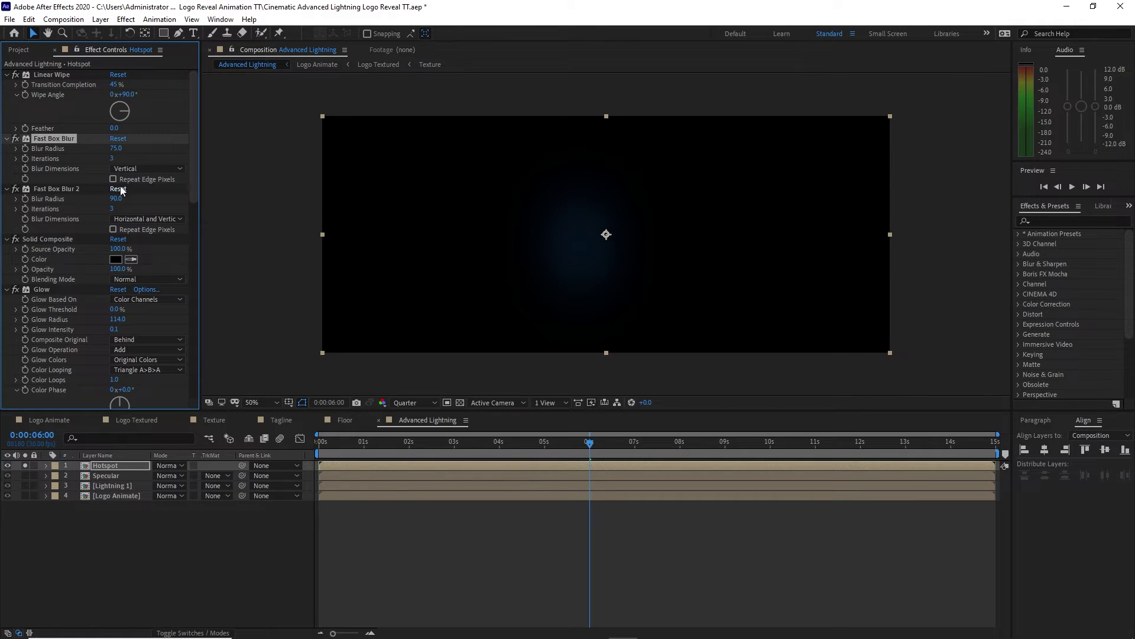
pyautogui.click(126, 219)
pyautogui.click(131, 256)
pyautogui.click(120, 165)
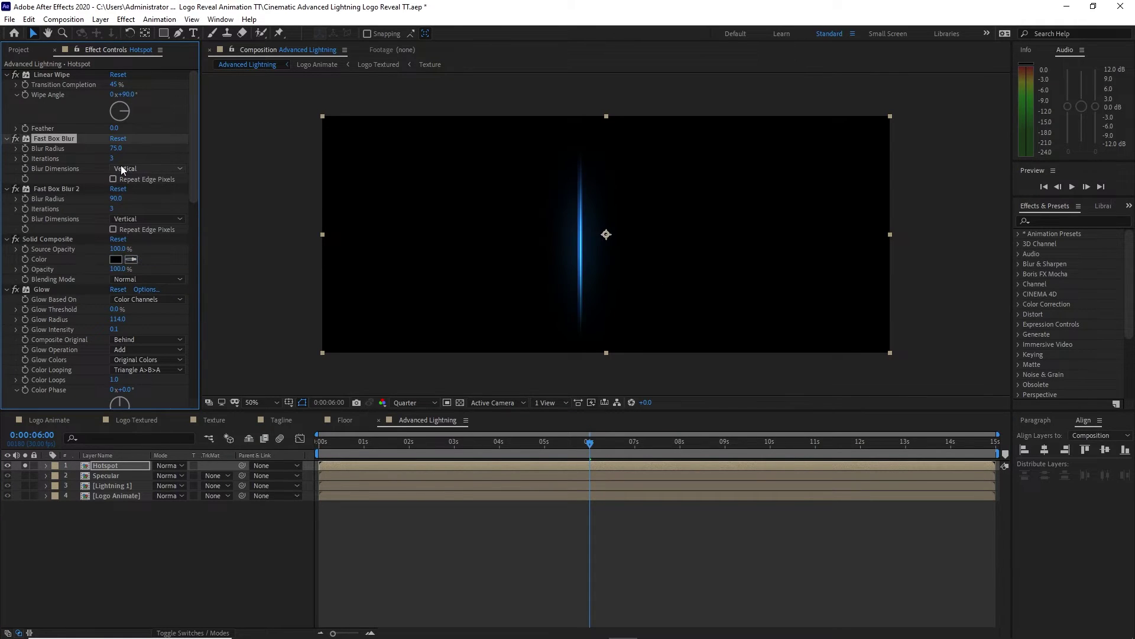
pyautogui.click(114, 129)
pyautogui.write('4')
pyautogui.press('Return')
# Set the Hotspot layer's master exposure to 3.5
pyautogui.moveTo(193, 166); pyautogui.dragTo(207, 388)
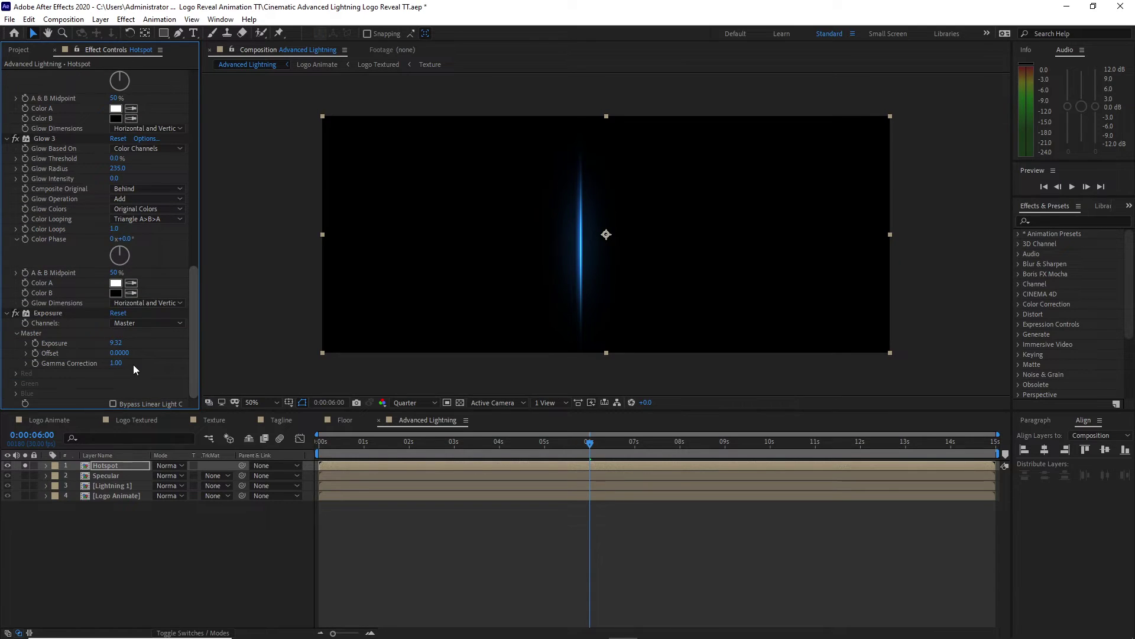
pyautogui.click(116, 343)
pyautogui.write('3')
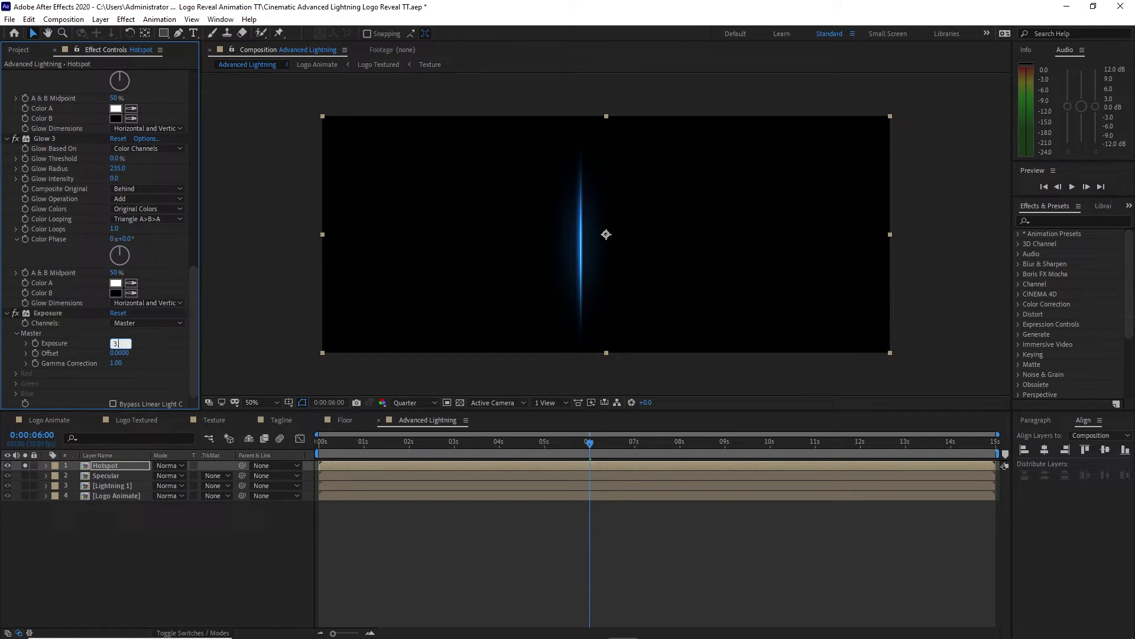
pyautogui.write('.5')
pyautogui.press('Return')
# Set the blur radius of both Hotspot Fast Box Blurs to 3 and collapse the Solid Composite and glow settings
pyautogui.scroll(10, 146, 314)
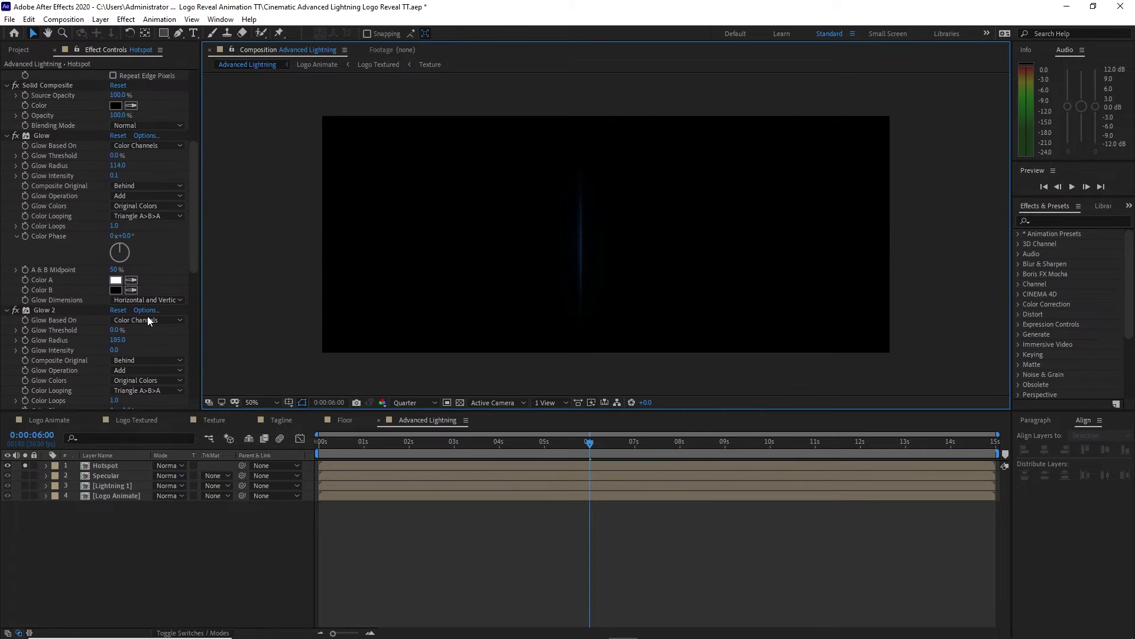
pyautogui.scroll(2, 147, 316)
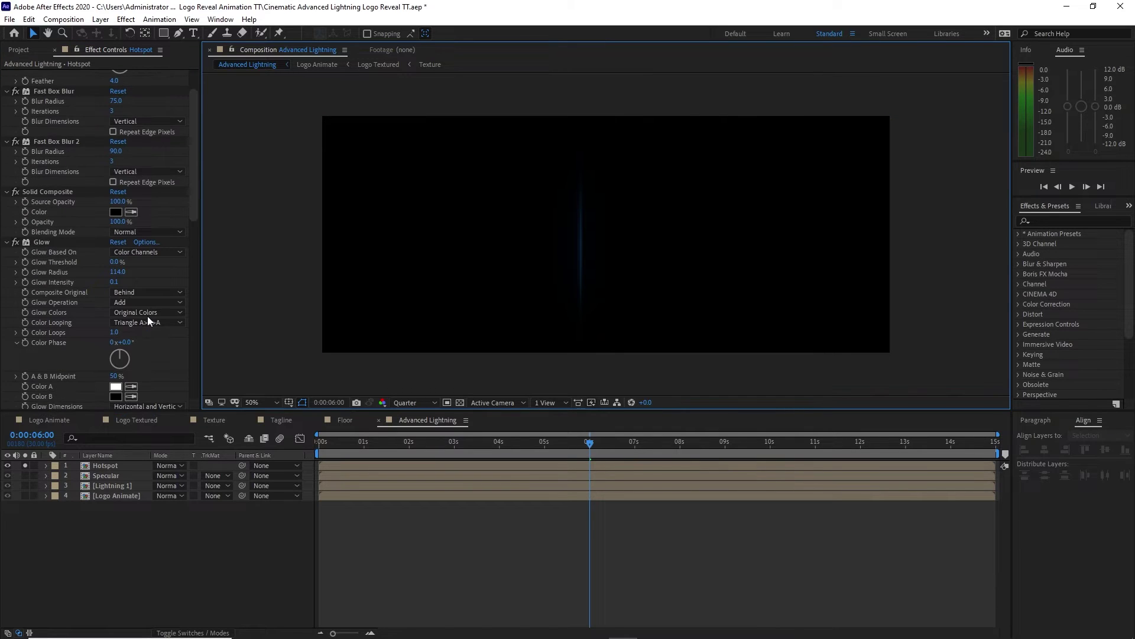
pyautogui.click(116, 151)
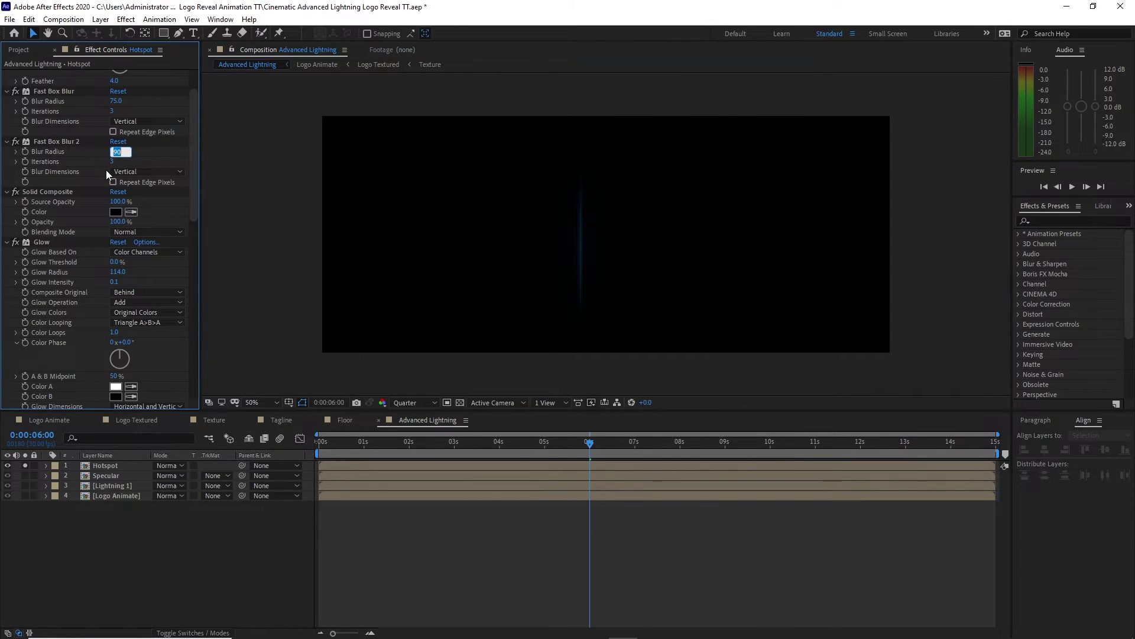
pyautogui.write('3')
pyautogui.press('Return')
pyautogui.click(8, 192)
pyautogui.scroll(-1, 10, 172)
pyautogui.click(8, 170)
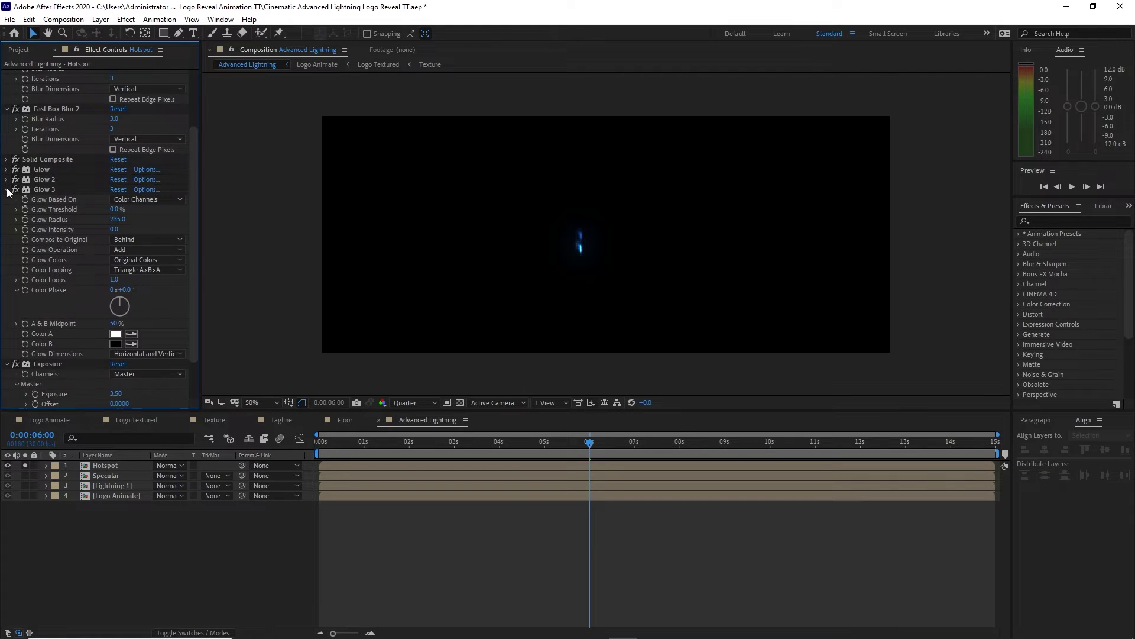
pyautogui.click(7, 189)
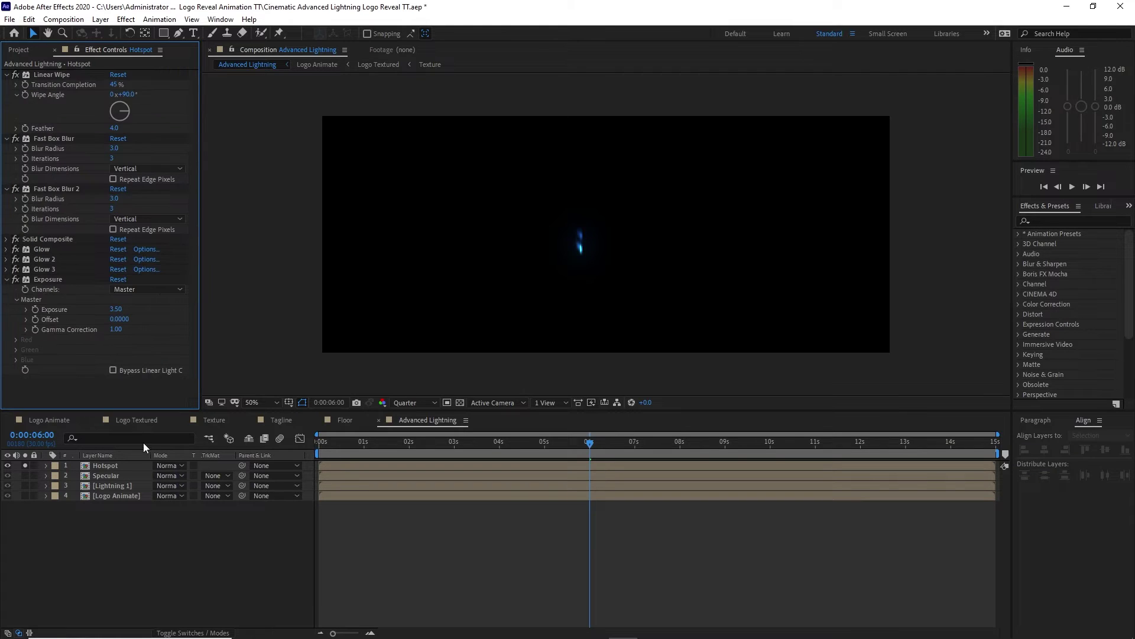
# Turn off Hotspot's solo and set the blending mode of Hotspot, Specular and Lightning 1 to Add
pyautogui.click(23, 463)
pyautogui.click(170, 465)
pyautogui.click(211, 249)
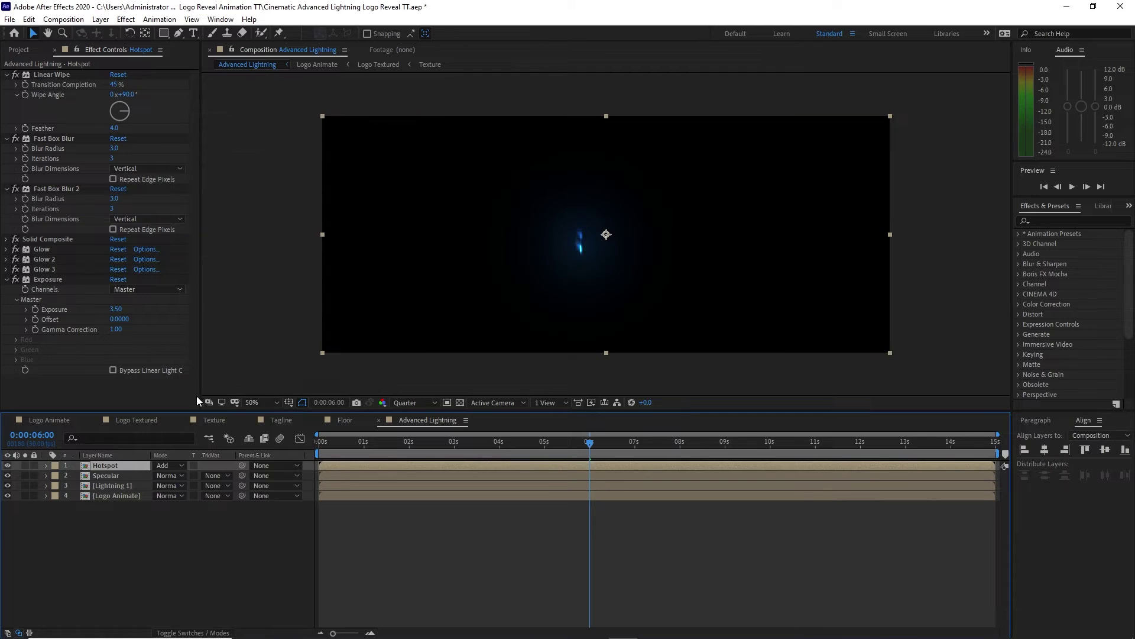
pyautogui.click(169, 475)
pyautogui.click(210, 245)
pyautogui.click(172, 485)
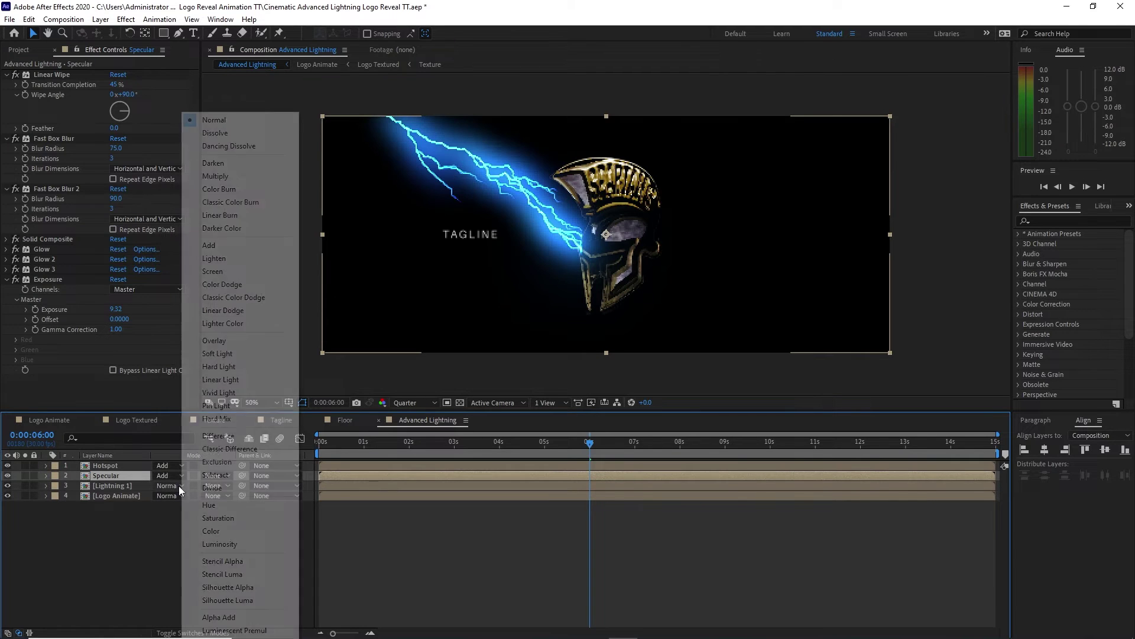
pyautogui.click(210, 245)
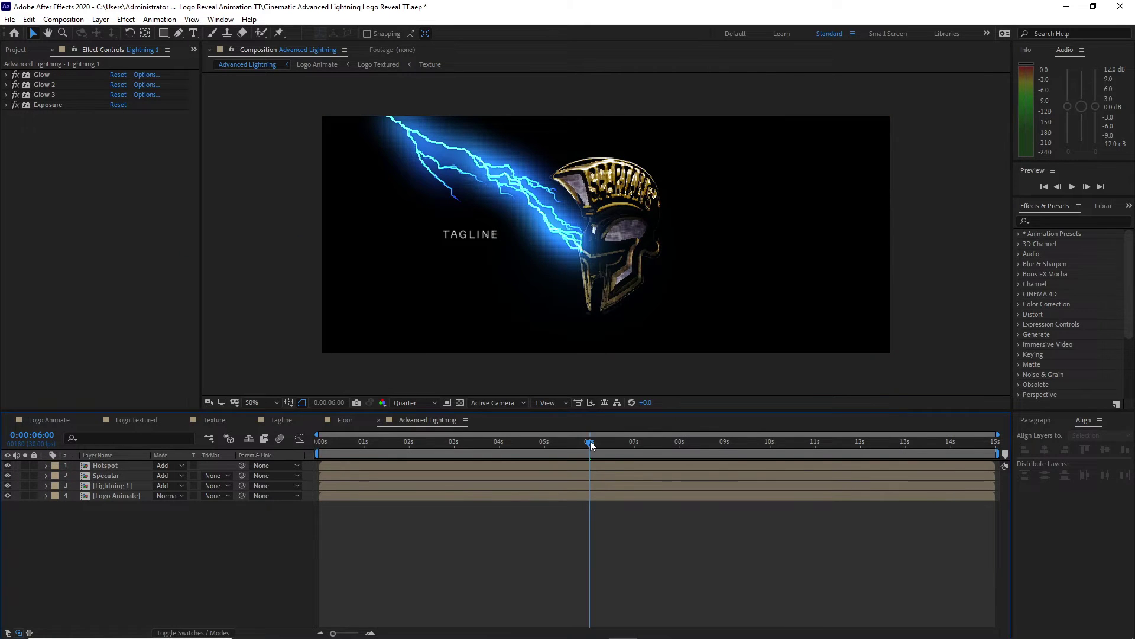
# Scrub through the timeline to examine the lightning bolt against the logo, stopping at 0:00:02:24
pyautogui.moveTo(591, 441); pyautogui.dragTo(620, 464)
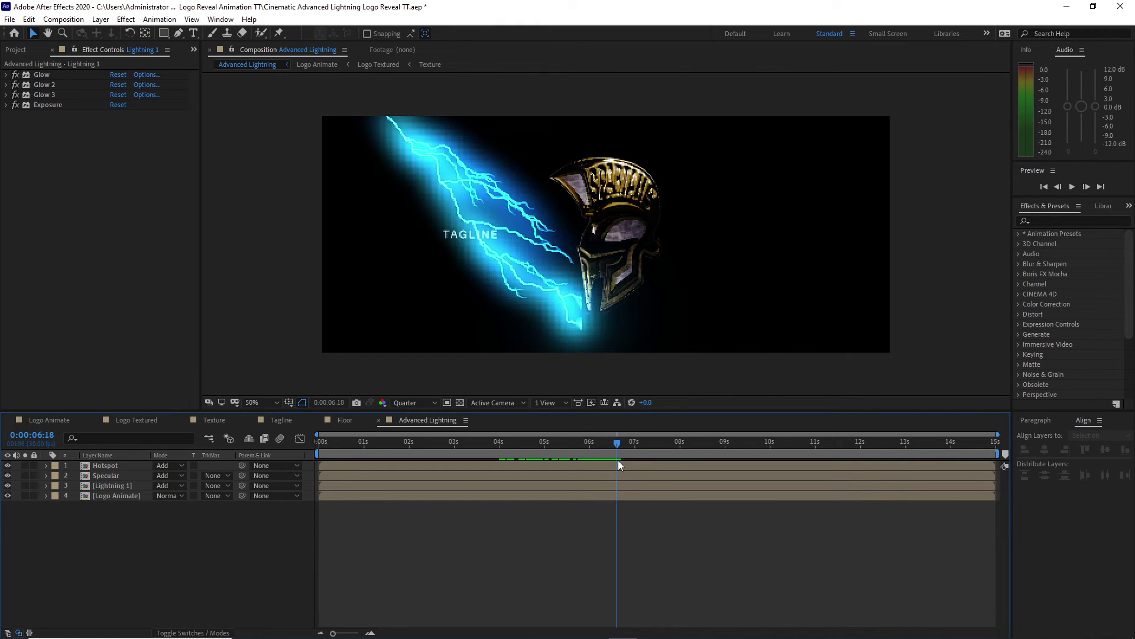
pyautogui.click(580, 323)
pyautogui.click(464, 445)
pyautogui.moveTo(464, 445); pyautogui.dragTo(444, 442)
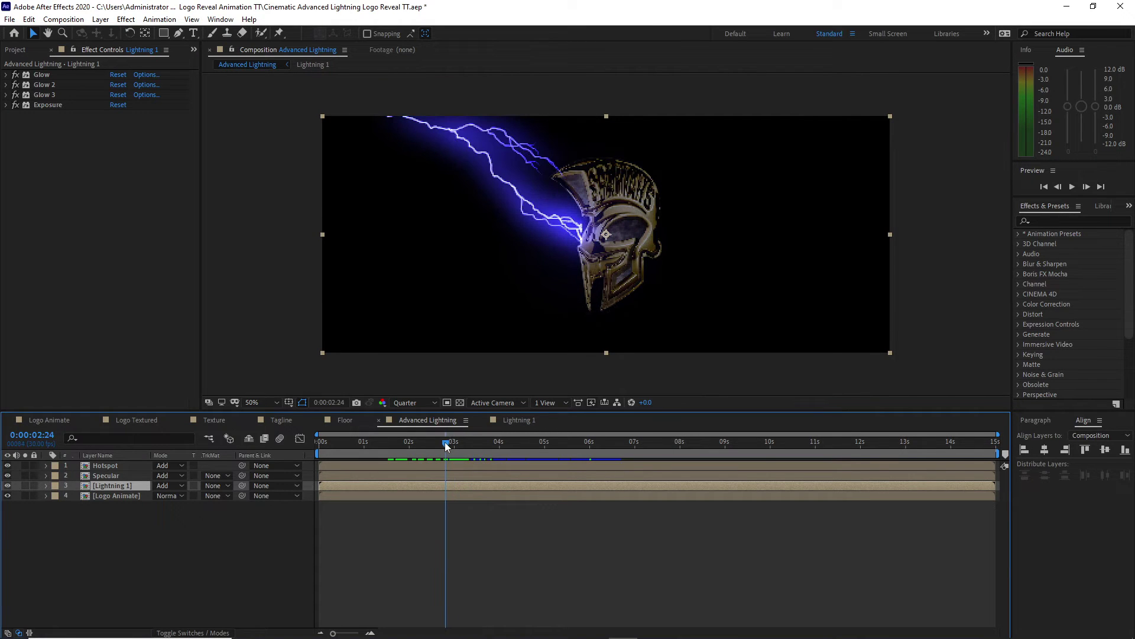
# Set the forking of Directional 1 in the Lightning 1 composition to 10% and check the bolt in Advanced Lightning
pyautogui.click(521, 421)
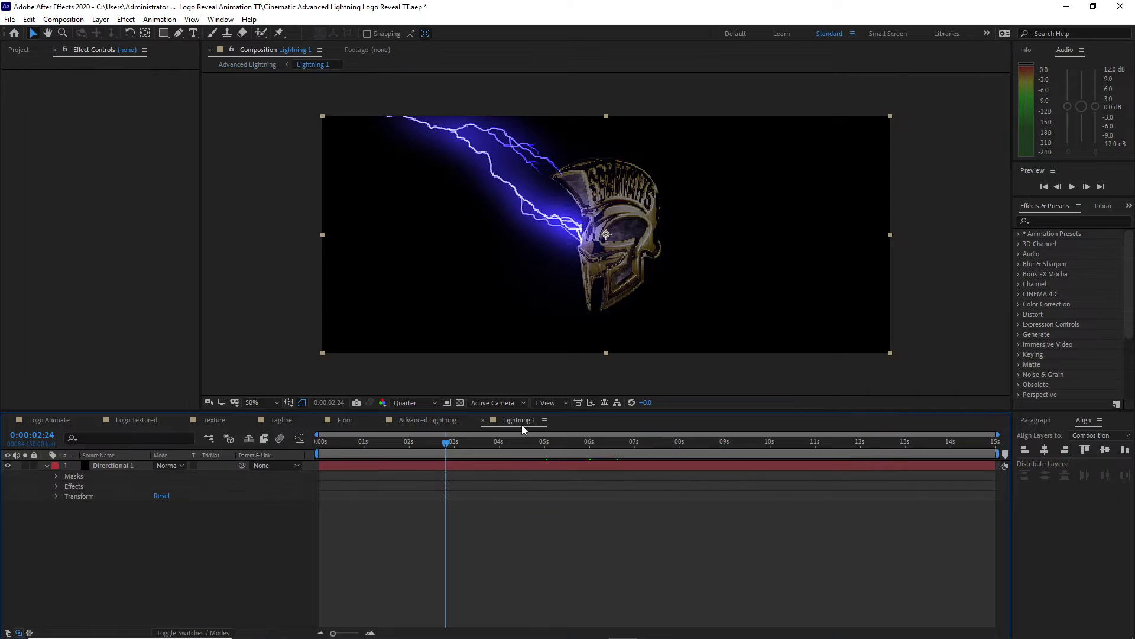
pyautogui.click(136, 466)
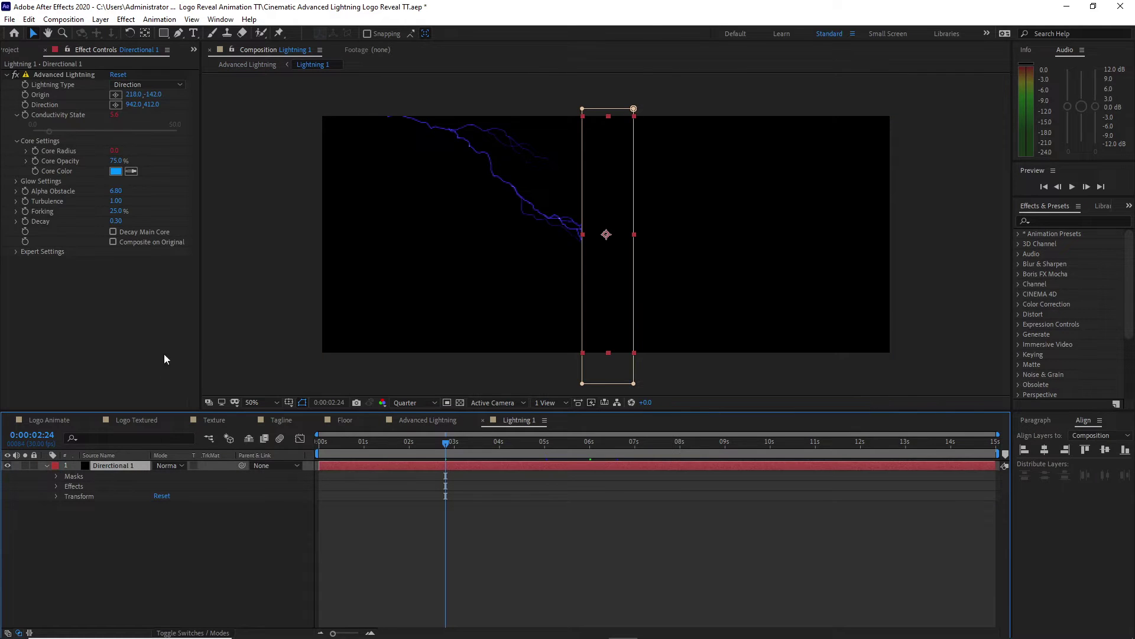
pyautogui.click(118, 212)
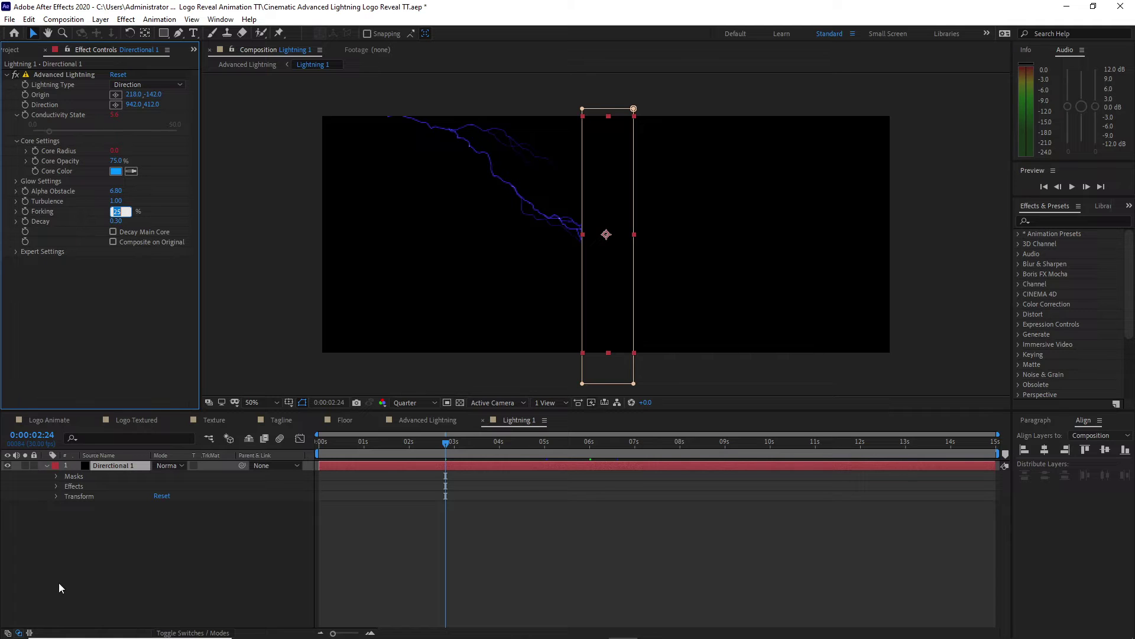
pyautogui.write('10.0')
pyautogui.click(421, 419)
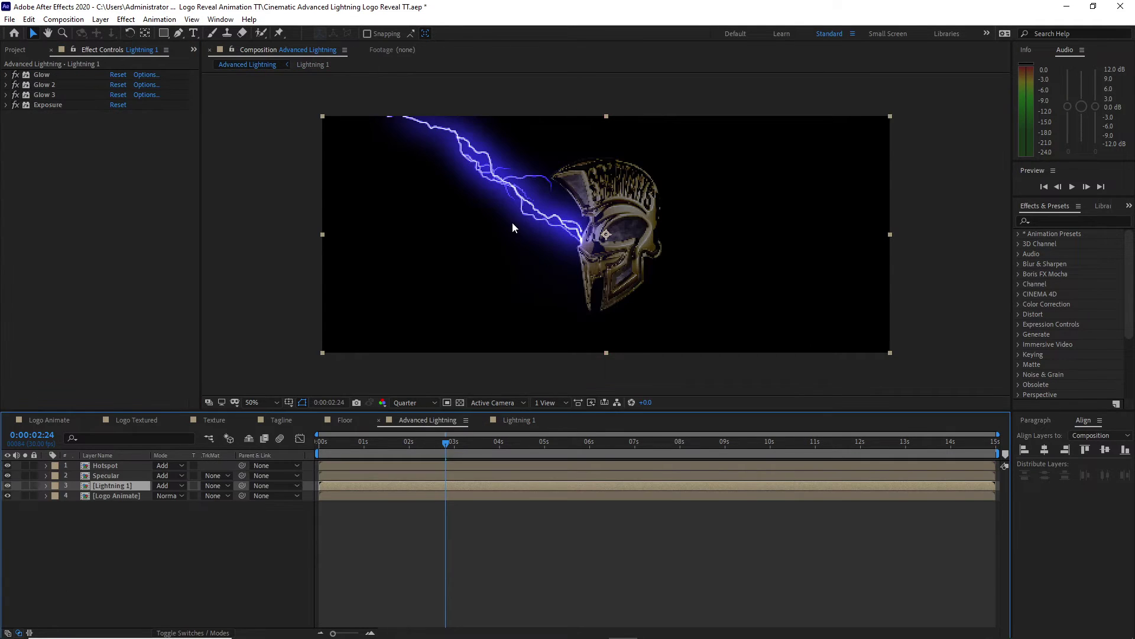
pyautogui.moveTo(446, 444); pyautogui.dragTo(541, 468)
pyautogui.click(102, 520)
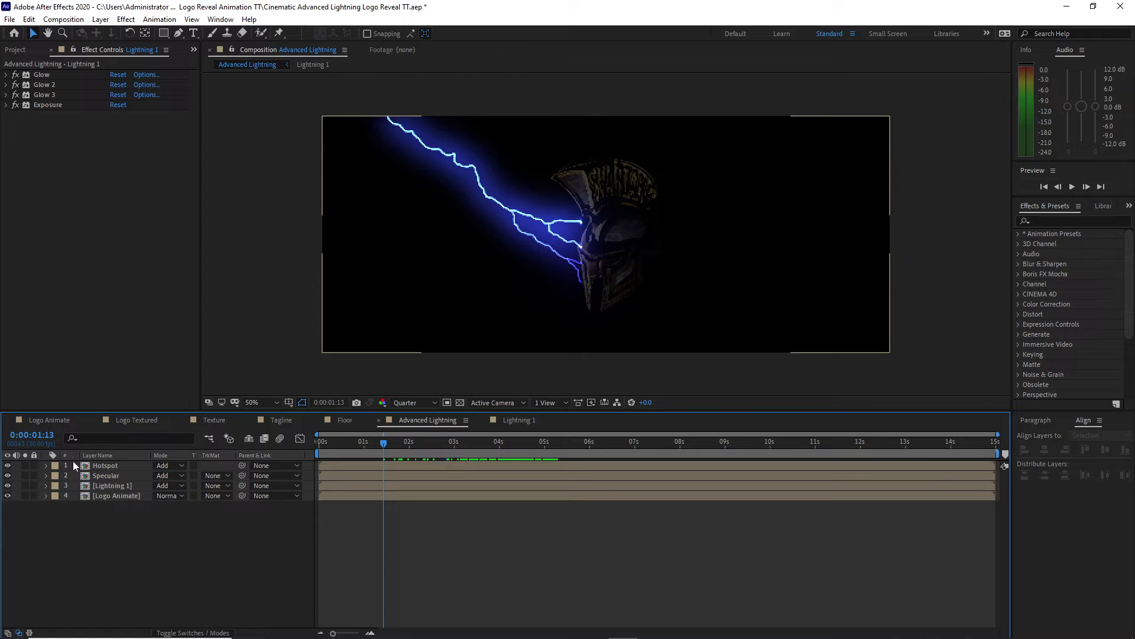
# Pre-compose the Hotspot, Specular and Lightning 1 layers into a new composition named "Interactive"
pyautogui.moveTo(76, 469); pyautogui.dragTo(93, 488)
pyautogui.rightClick(93, 489)
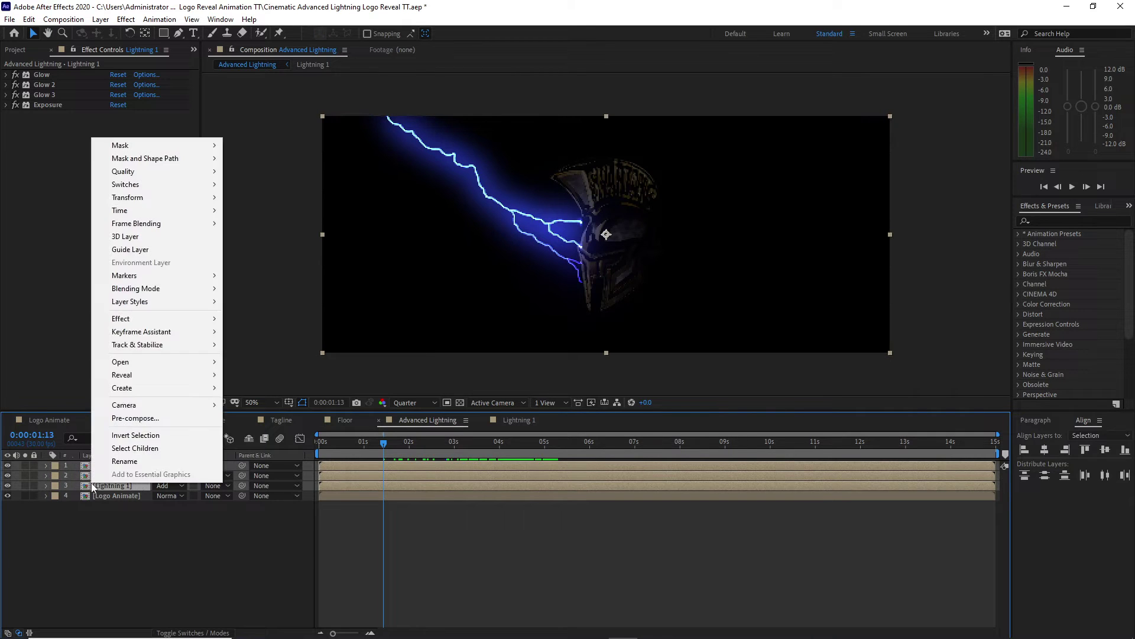
pyautogui.click(135, 417)
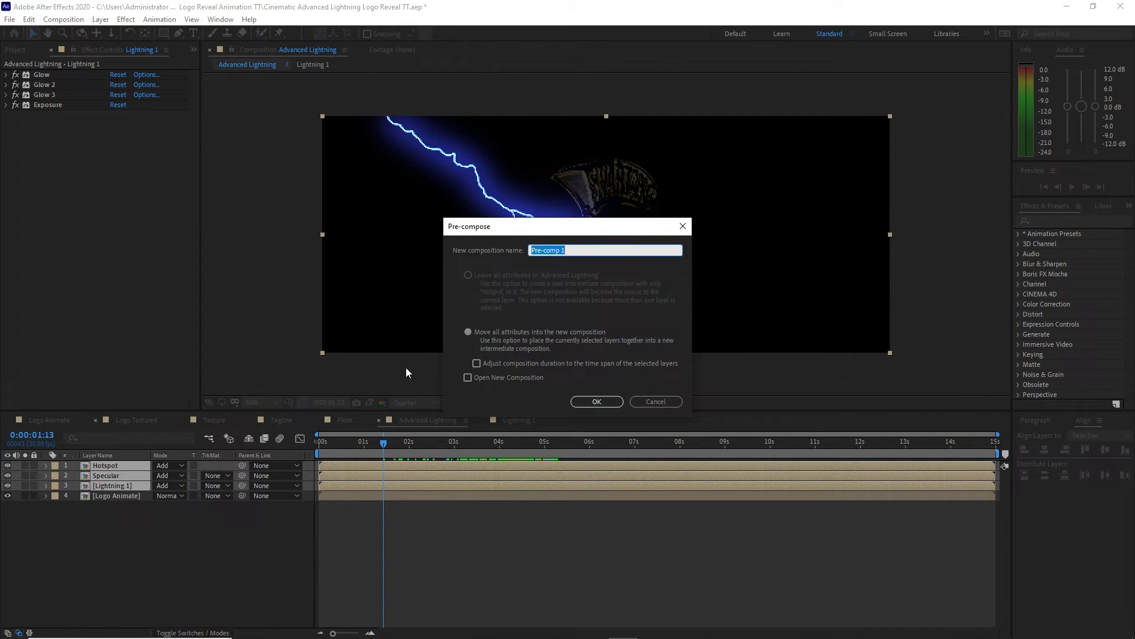
pyautogui.press('BackSpace')
pyautogui.write('Interactive')
pyautogui.click(597, 401)
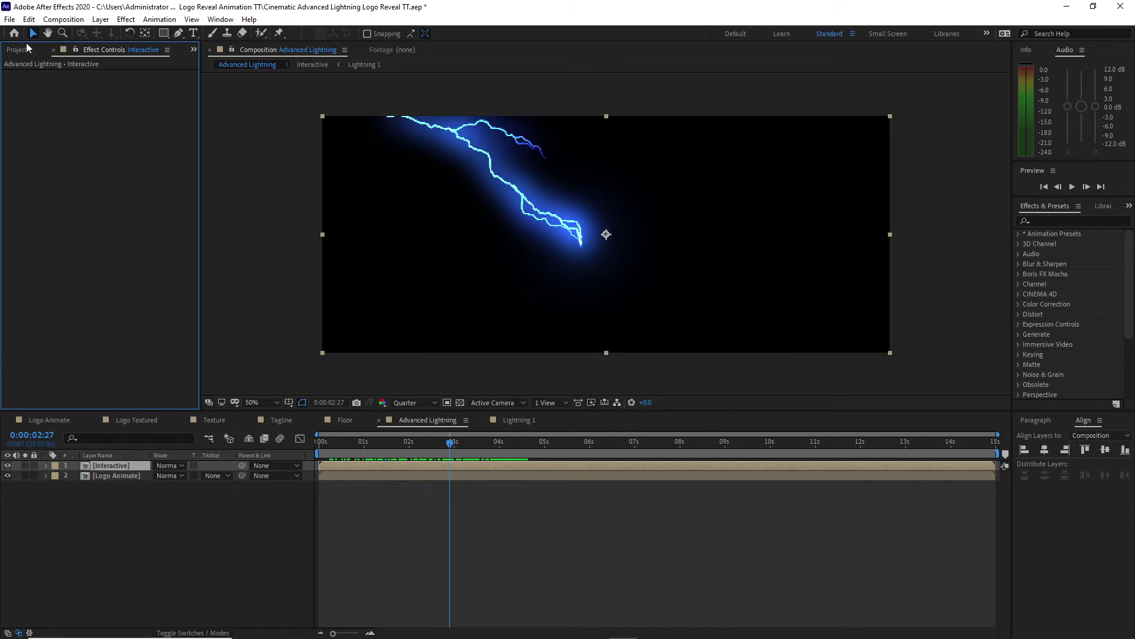
# Create two project folders named "Interactive Lightning 1" and "Interactive Lightning 2"
pyautogui.click(26, 49)
pyautogui.click(23, 403)
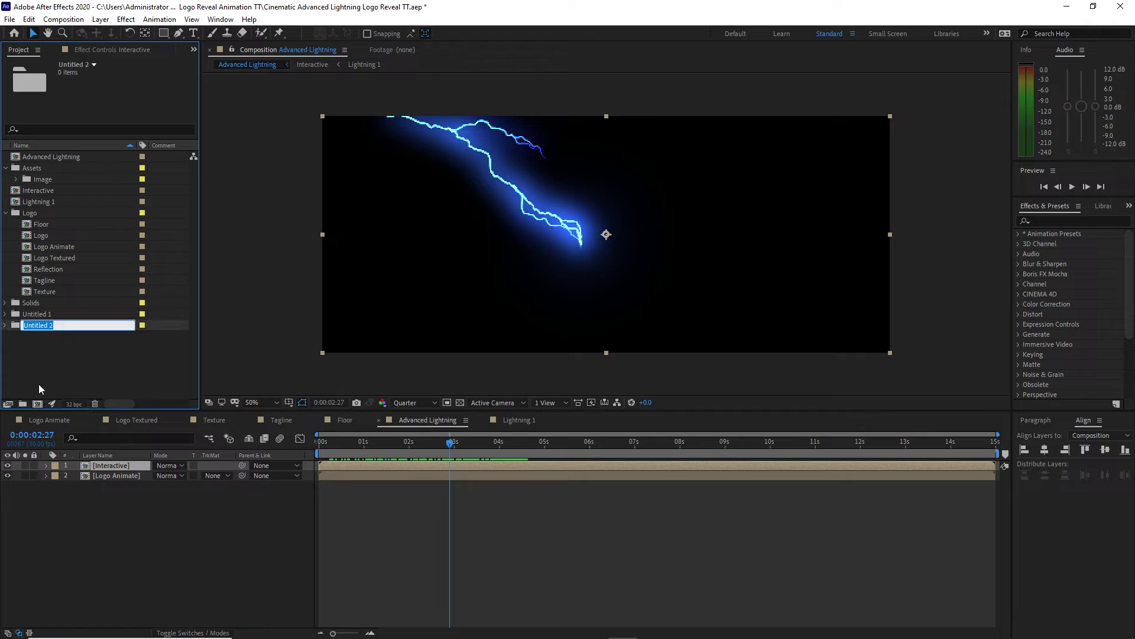
pyautogui.press('BackSpace')
pyautogui.write('Interactive Lightning 1')
pyautogui.press('Return')
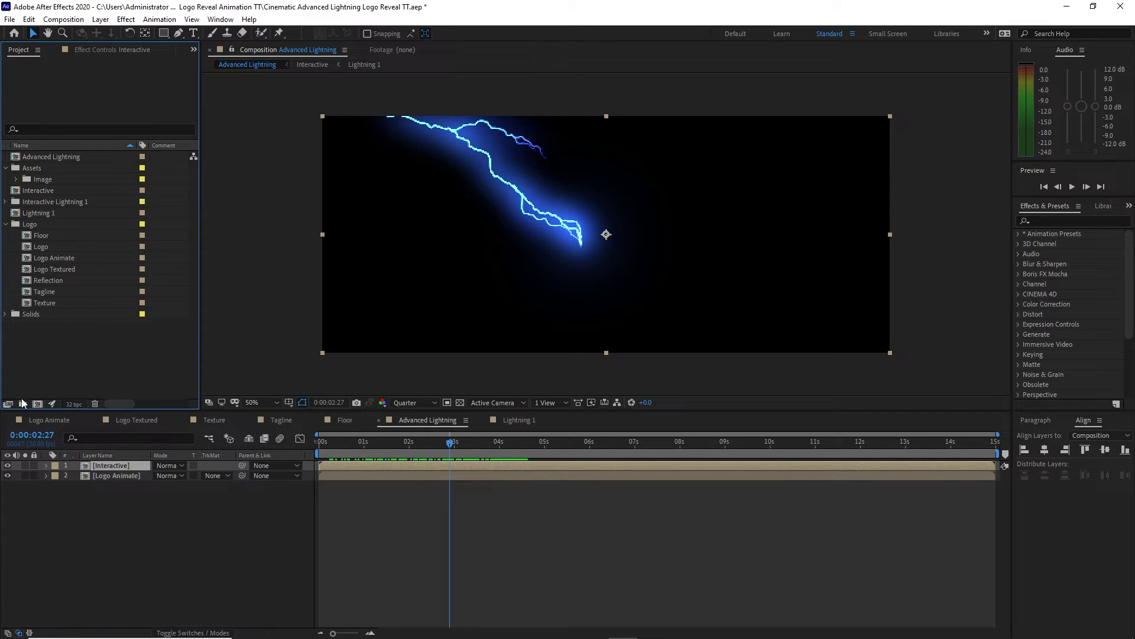
pyautogui.click(22, 404)
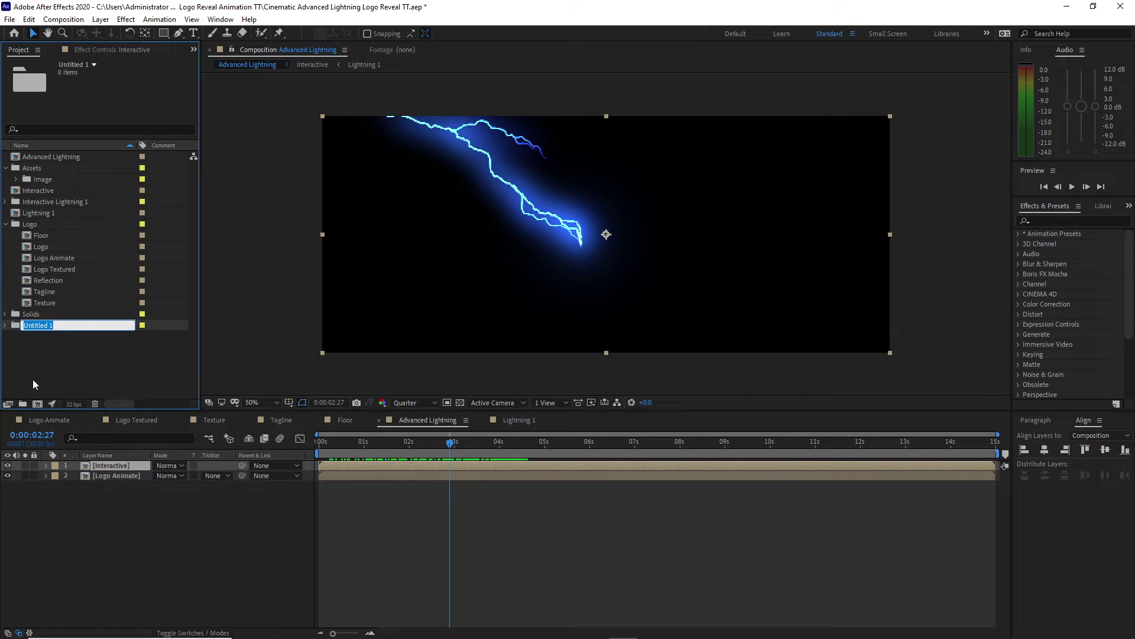
pyautogui.write('Interactive Lightning 2')
pyautogui.press('Return')
# Move the Lightning 1 and Interactive compositions into the Interactive Lightning 1 folder
pyautogui.click(40, 224)
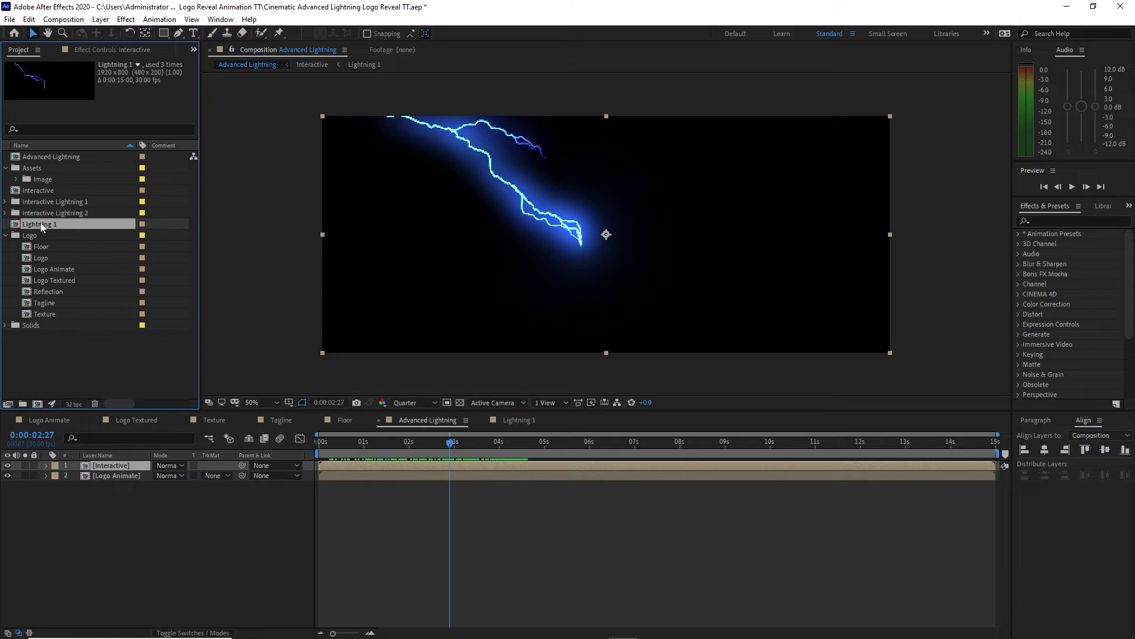
pyautogui.moveTo(41, 223); pyautogui.dragTo(37, 204)
pyautogui.moveTo(31, 194); pyautogui.dragTo(34, 201)
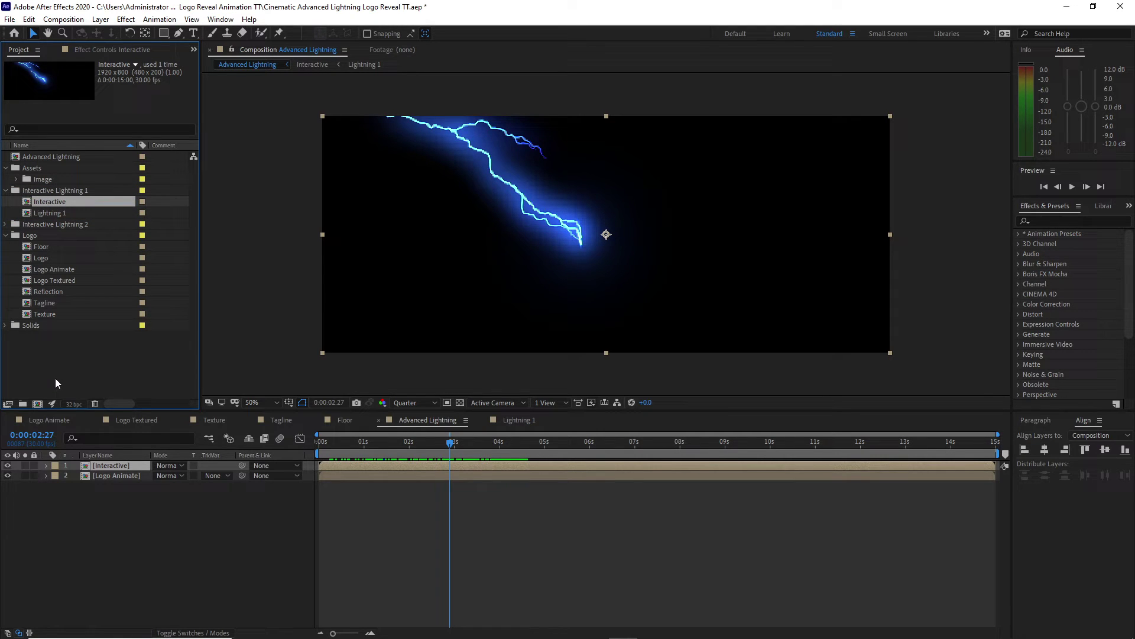
# Duplicate the Interactive and Lightning 1 compositions and move the copies into the Interactive Lightning 2 folder
pyautogui.keyDown('shift'); pyautogui.click(42, 213); pyautogui.keyUp('shift')
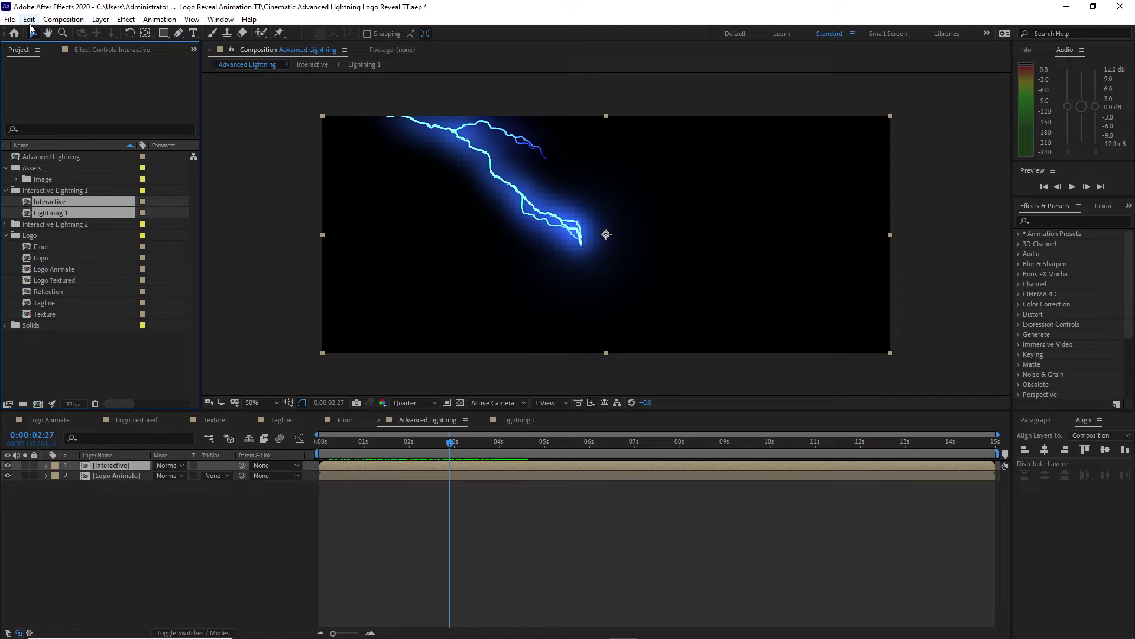
pyautogui.click(30, 26)
pyautogui.click(56, 174)
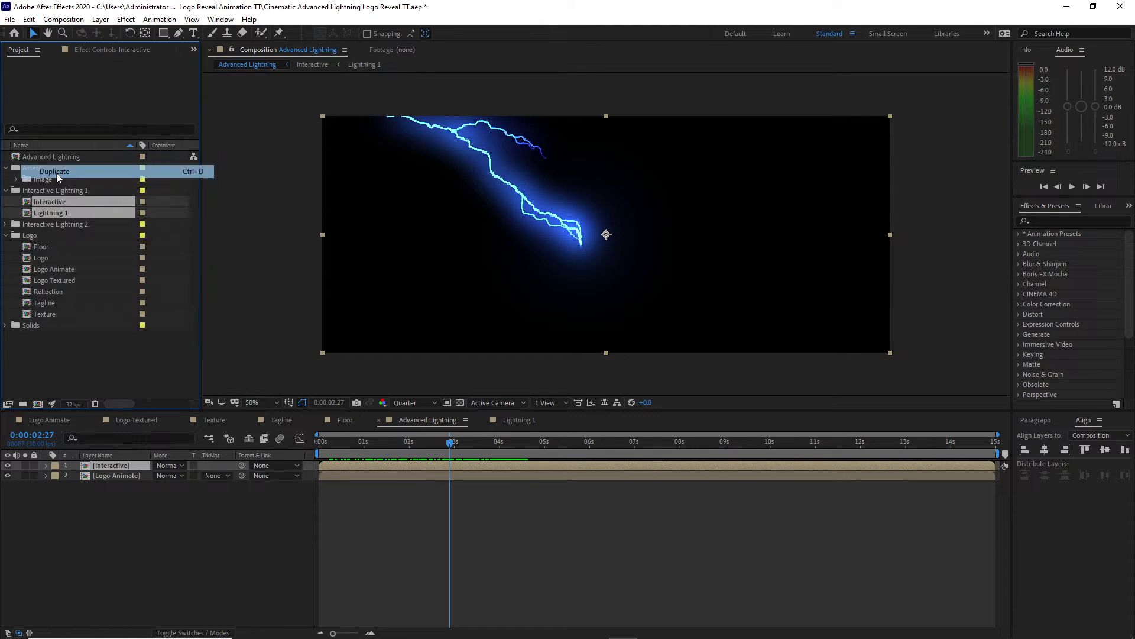
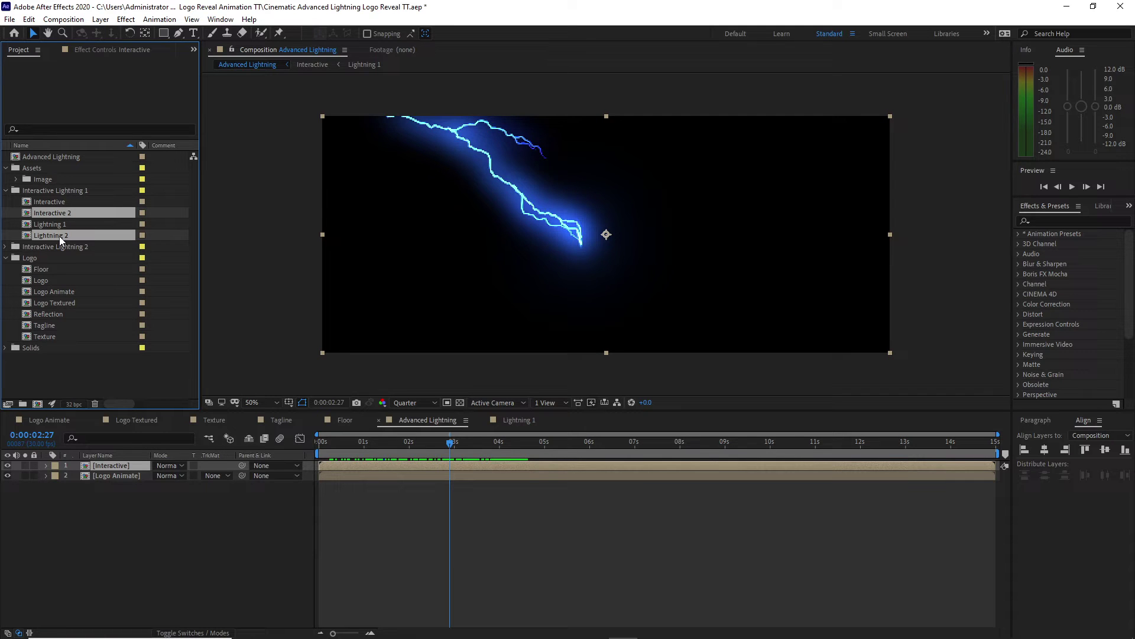
pyautogui.press('Delete')
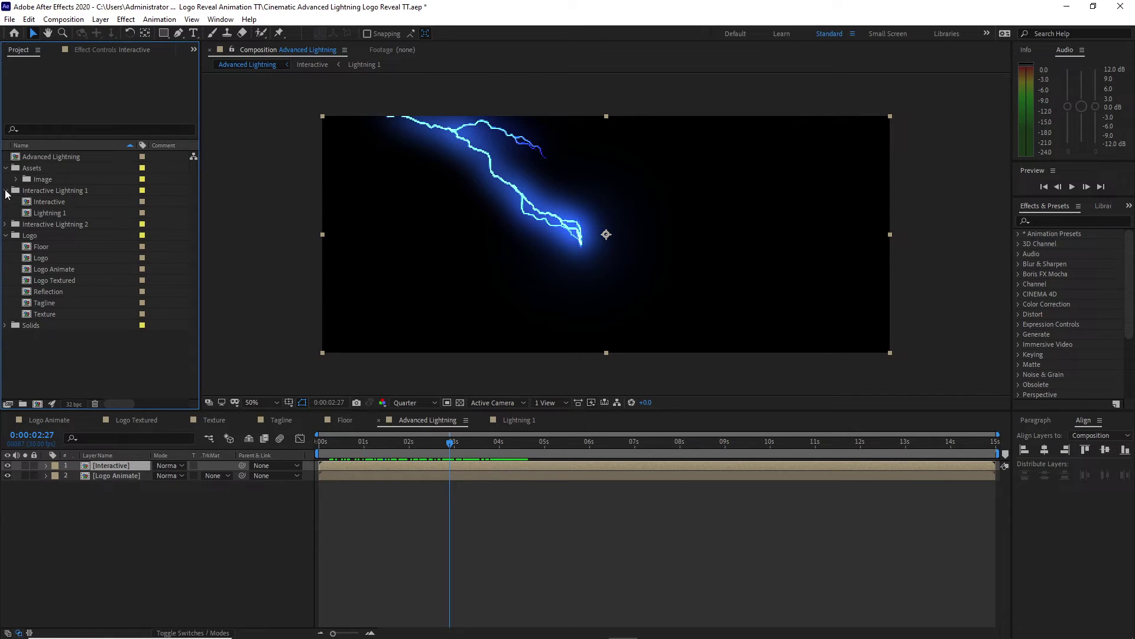
pyautogui.click(6, 191)
pyautogui.click(6, 202)
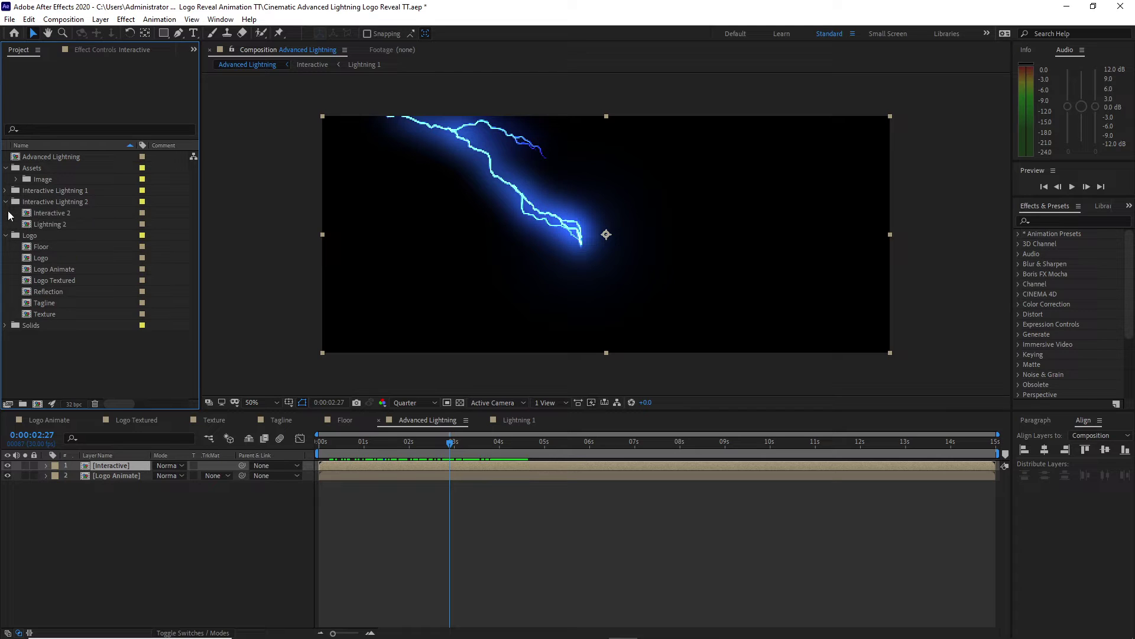
# Open Interactive 2 and Lightning 2, and move Directional 1's lightning origin to the upper right, at about 1546, -214
pyautogui.moveTo(10, 212); pyautogui.dragTo(31, 225)
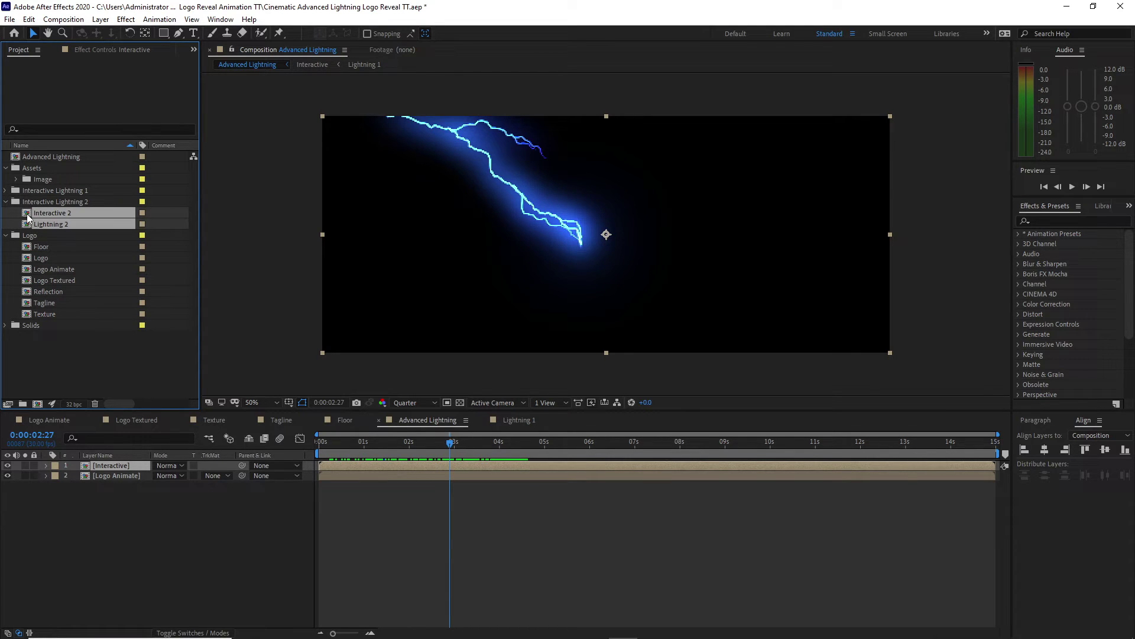
pyautogui.doubleClick(28, 219)
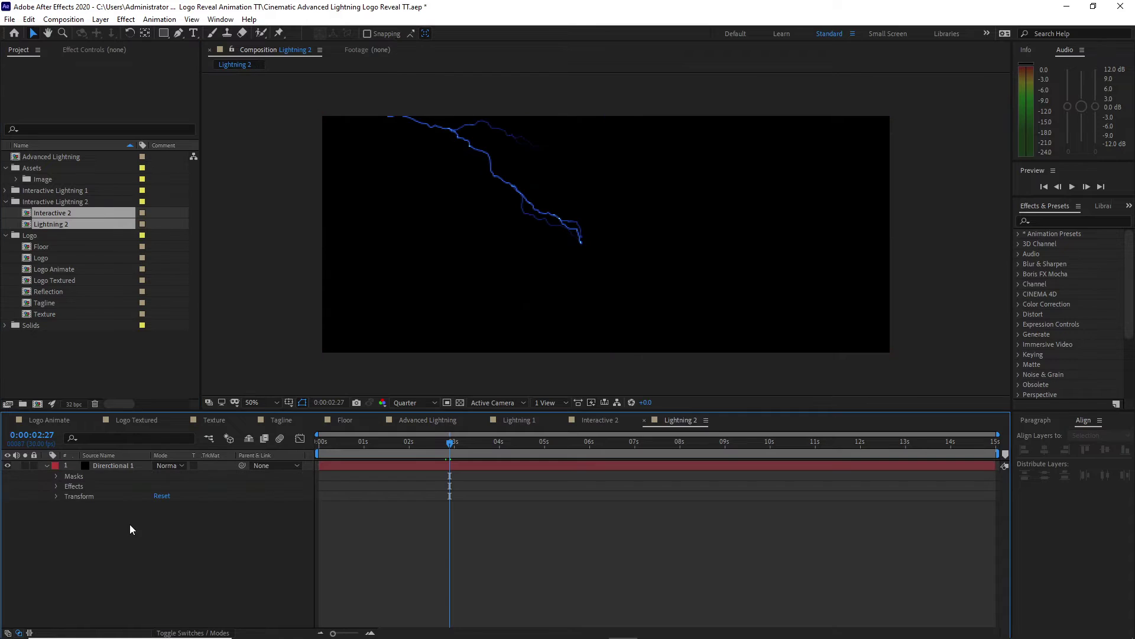
pyautogui.click(113, 466)
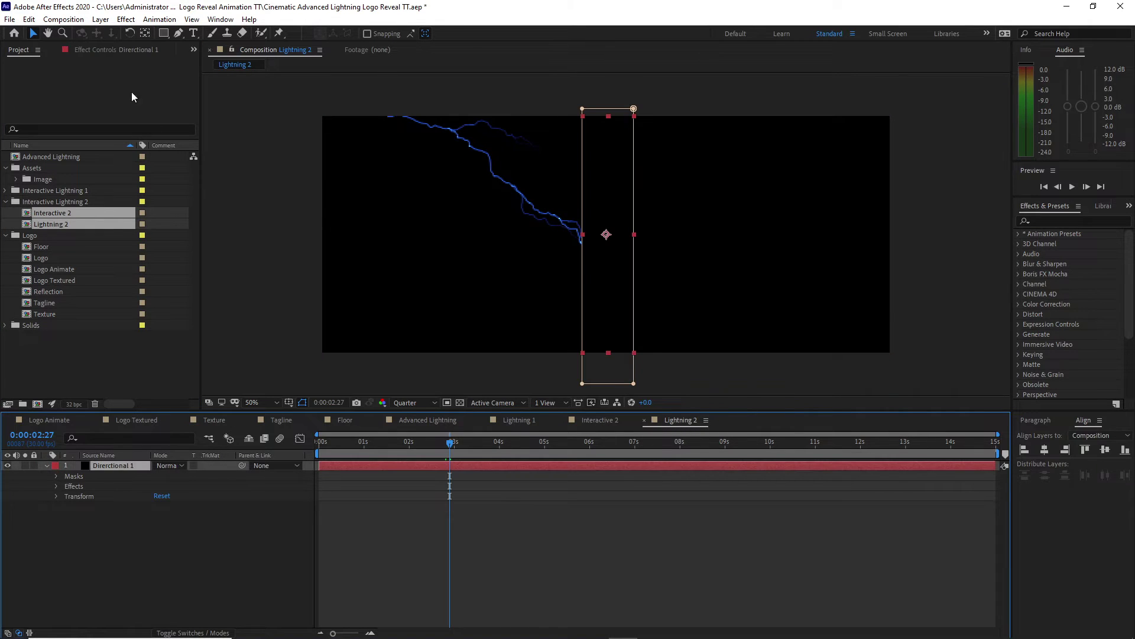
pyautogui.click(104, 52)
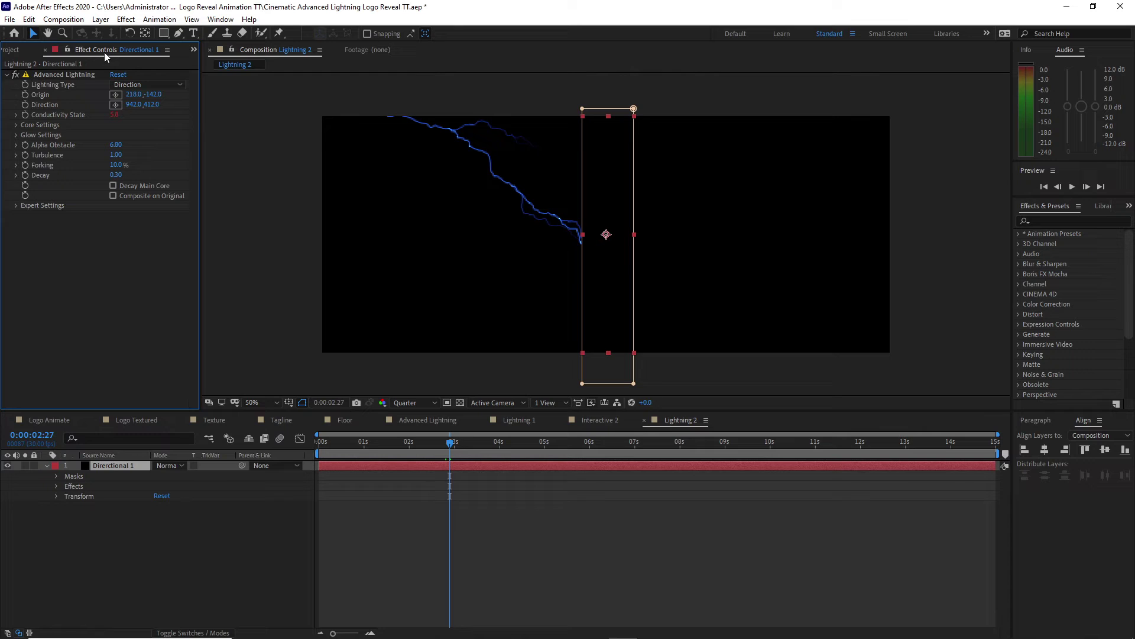
pyautogui.click(84, 76)
pyautogui.press(',')
pyautogui.click(499, 153)
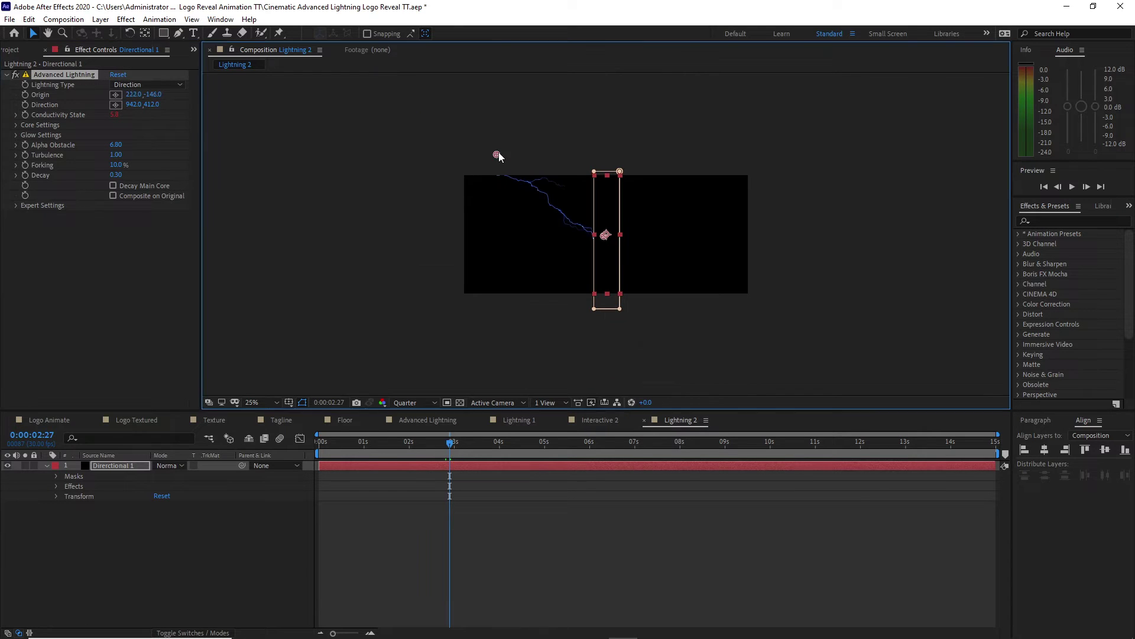
pyautogui.moveTo(499, 153); pyautogui.dragTo(694, 144)
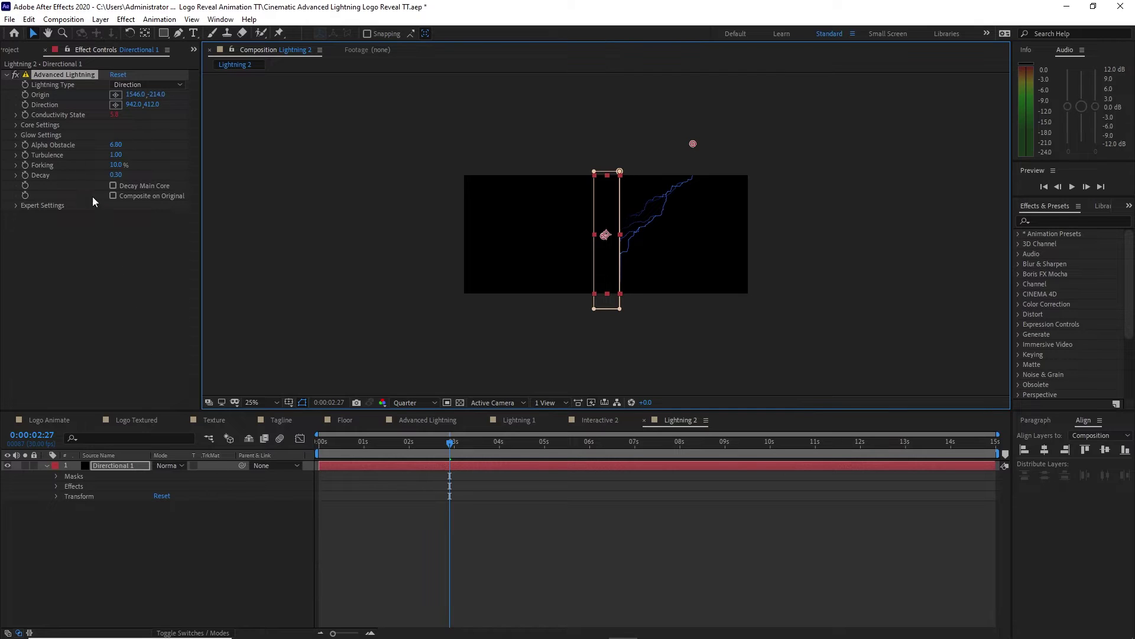
# Add the Logo Animate composition beneath the Directional 1 layer in Lightning 2
pyautogui.click(12, 51)
pyautogui.click(58, 268)
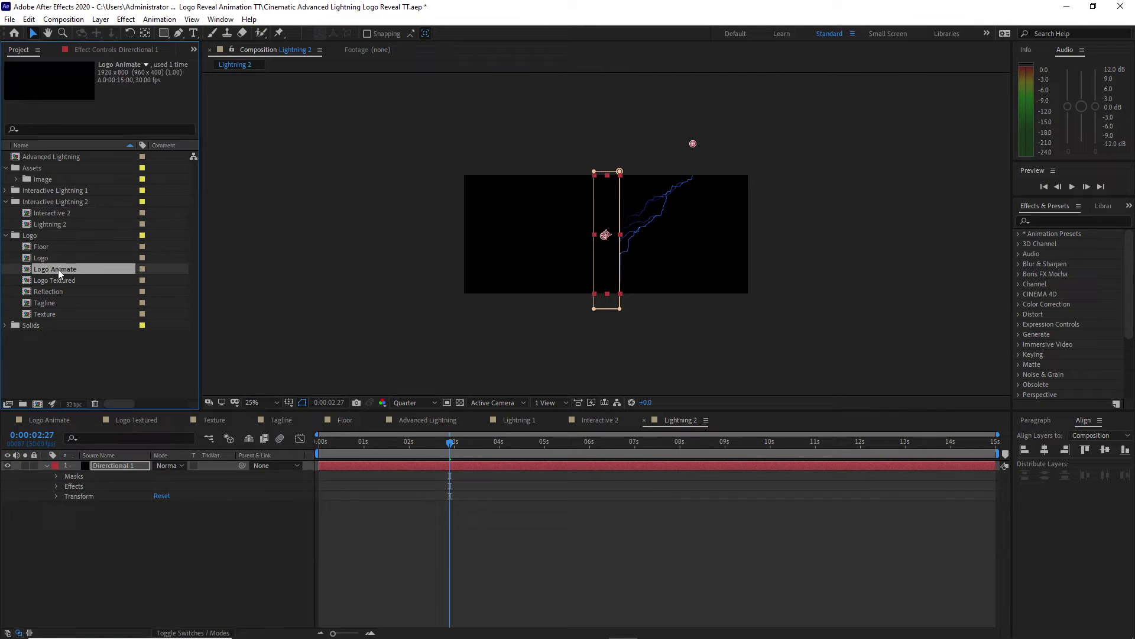
pyautogui.moveTo(58, 269); pyautogui.dragTo(112, 516)
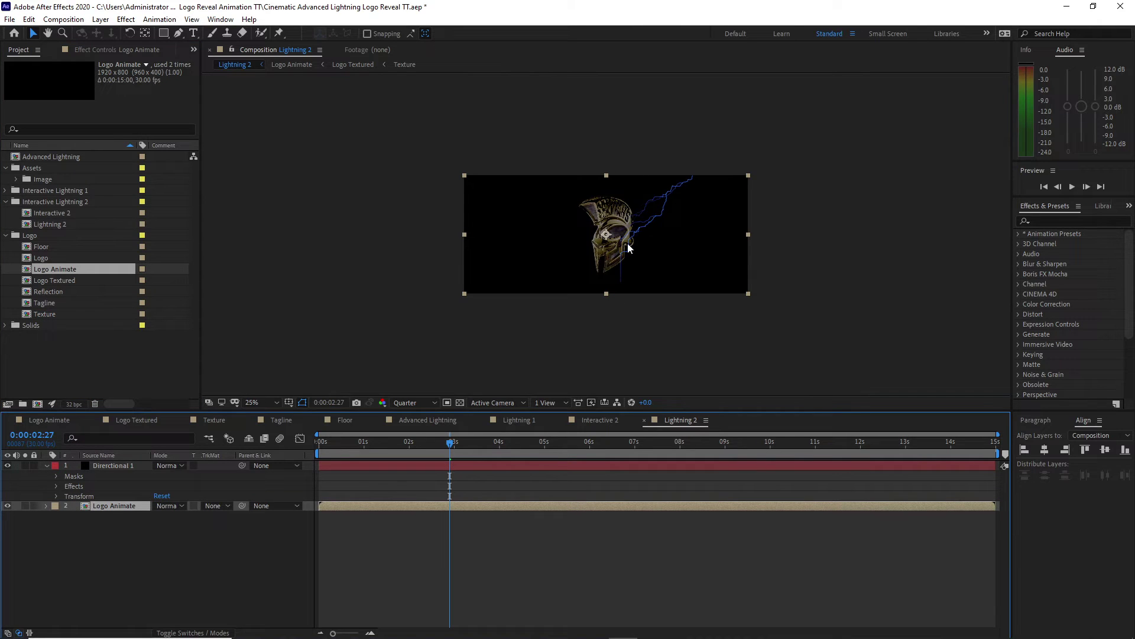
pyautogui.press('.')
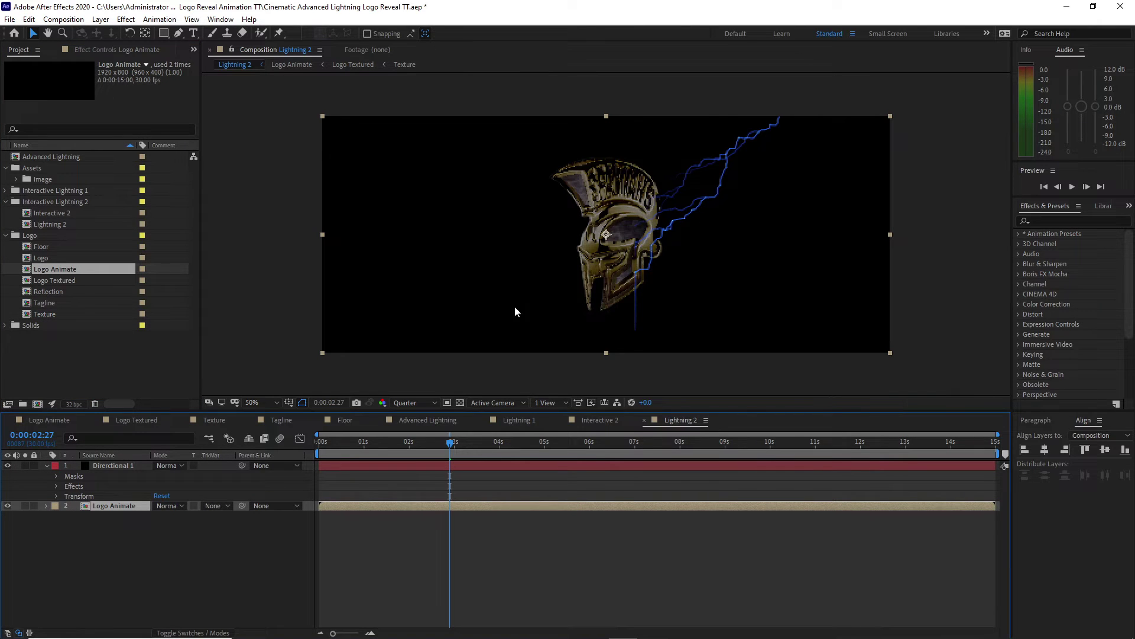
# Set the termination threshold in Directional 1's Advanced Lightning expert settings to 3%
pyautogui.click(114, 466)
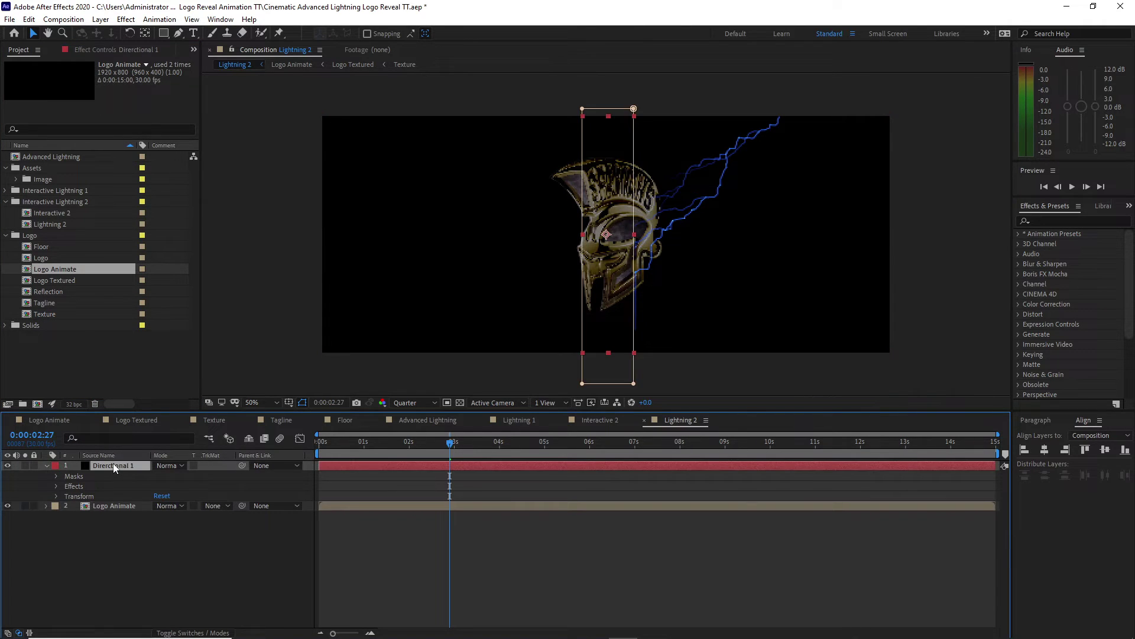
pyautogui.click(101, 52)
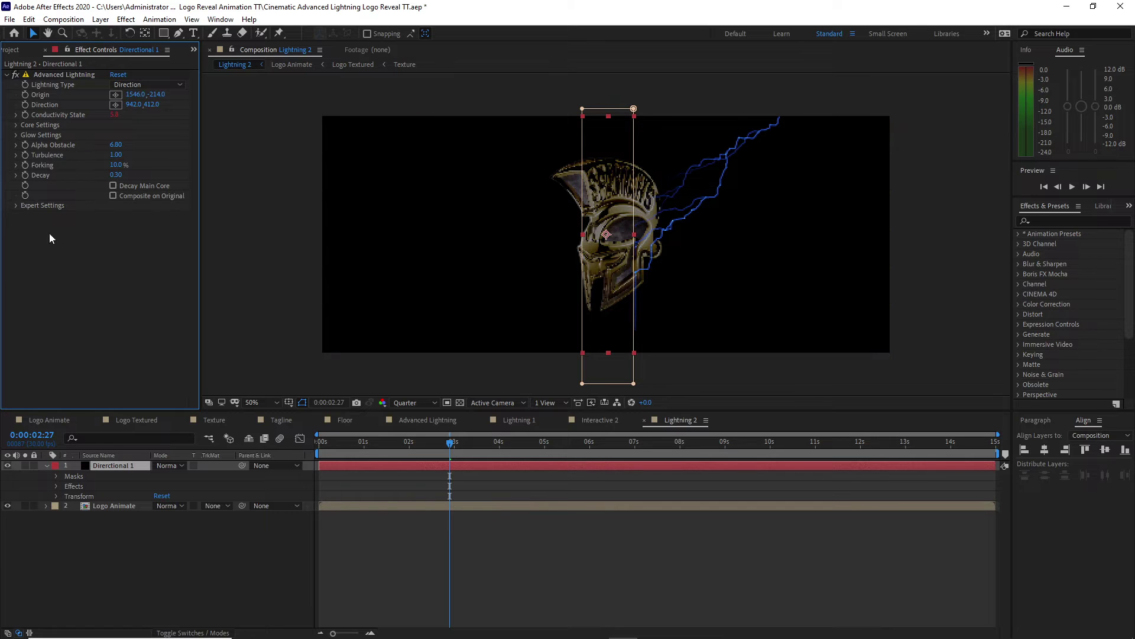
pyautogui.click(16, 205)
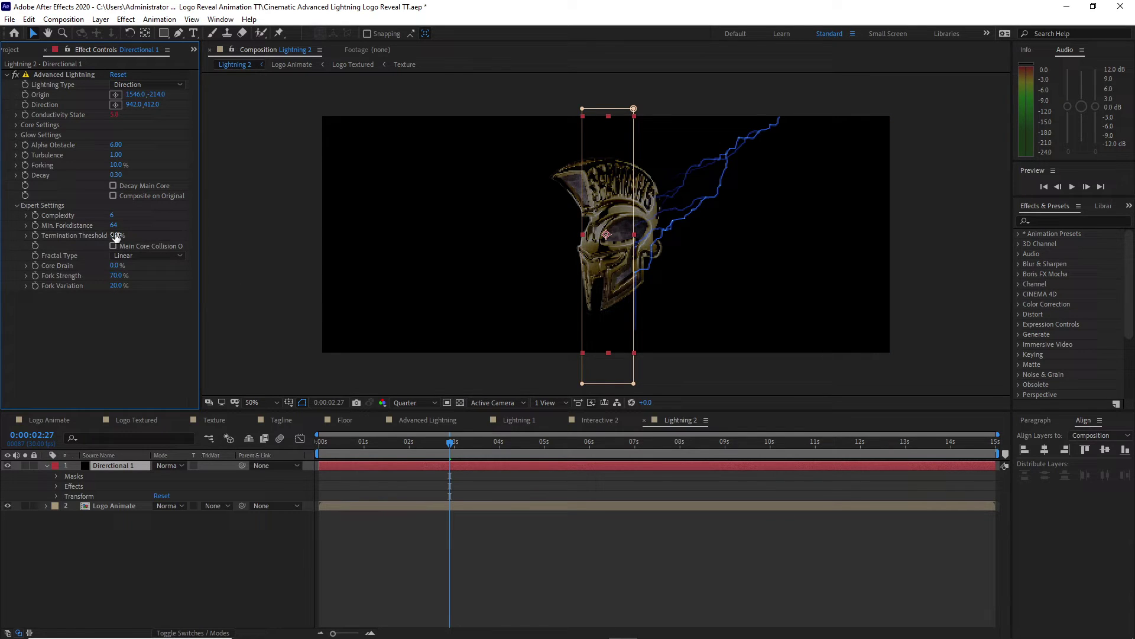
pyautogui.click(116, 236)
pyautogui.write('3')
pyautogui.press('Return')
# Copy the yellow hex code FA7408 from the sticky note and set it as Directional 1's lightning core color
pyautogui.click(16, 125)
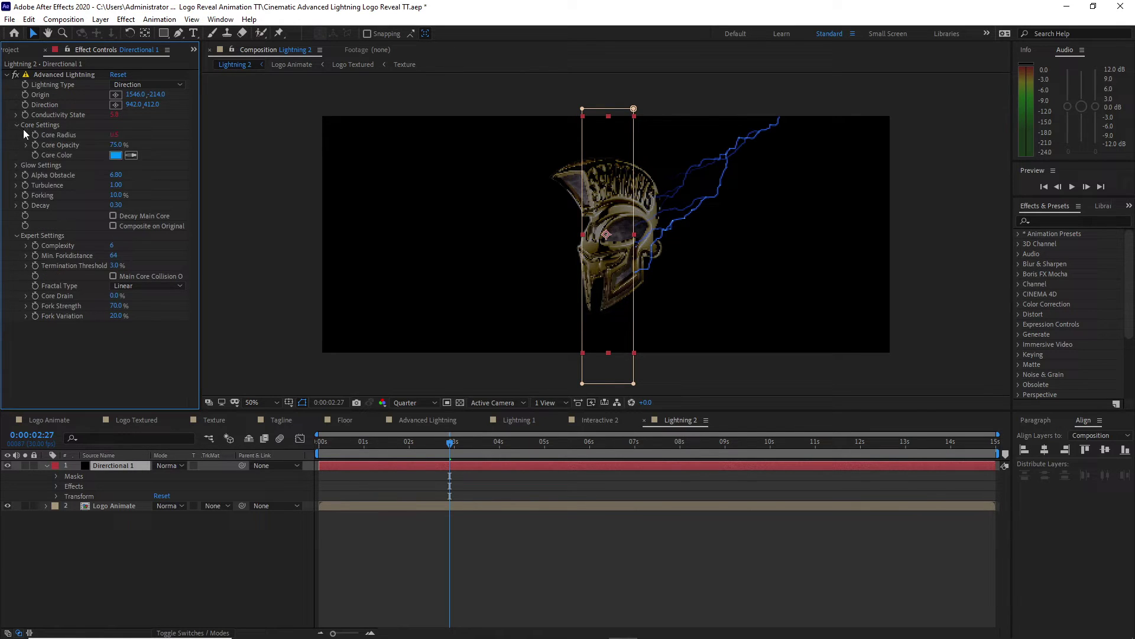
pyautogui.click(117, 157)
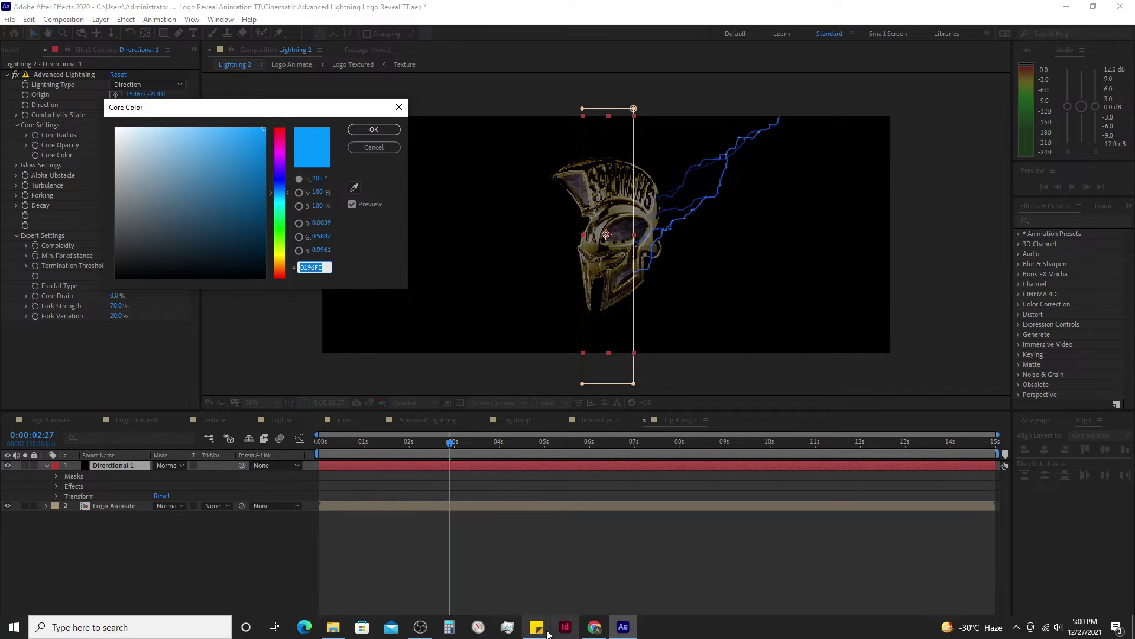
pyautogui.click(538, 628)
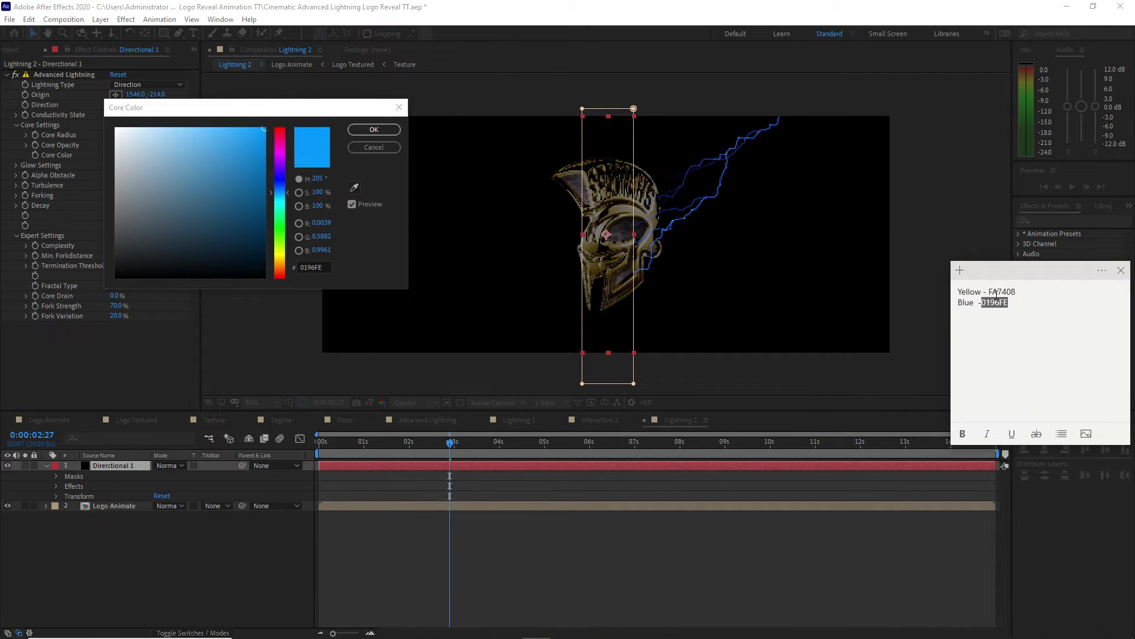
pyautogui.moveTo(1017, 292); pyautogui.dragTo(987, 292)
pyautogui.rightClick(987, 292)
pyautogui.click(1014, 322)
pyautogui.click(314, 267)
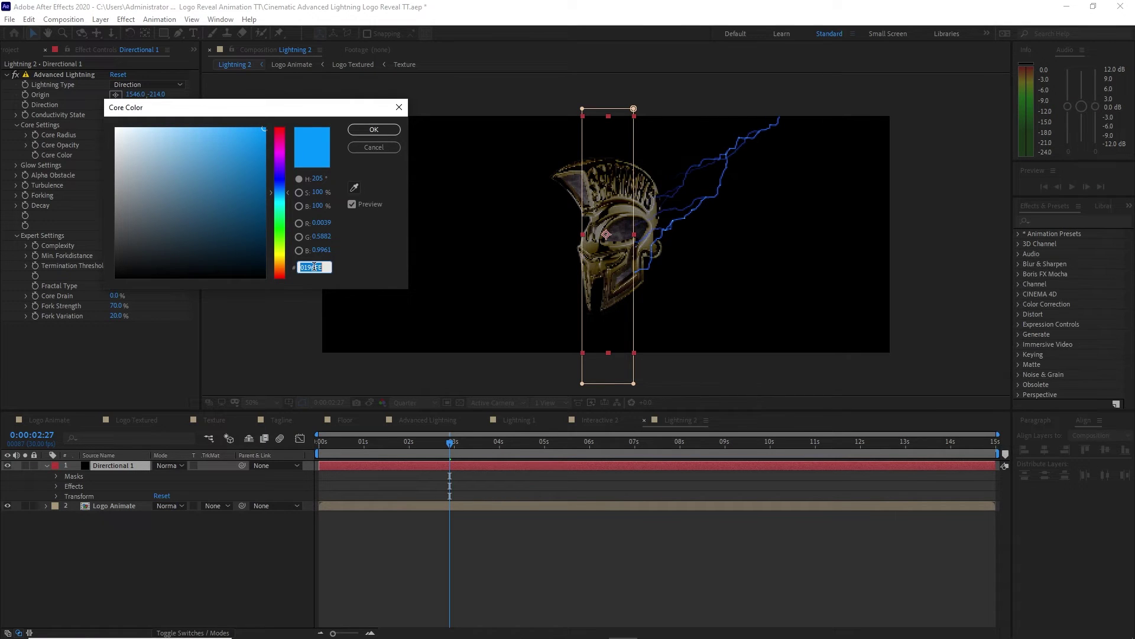
pyautogui.rightClick(313, 267)
pyautogui.click(333, 317)
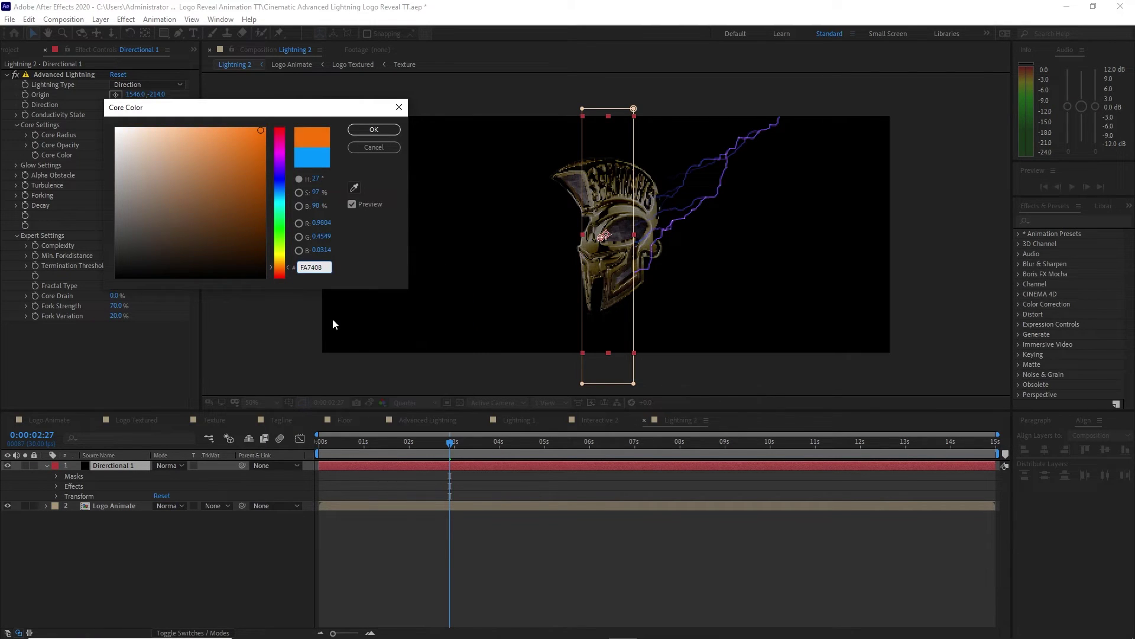
pyautogui.click(352, 134)
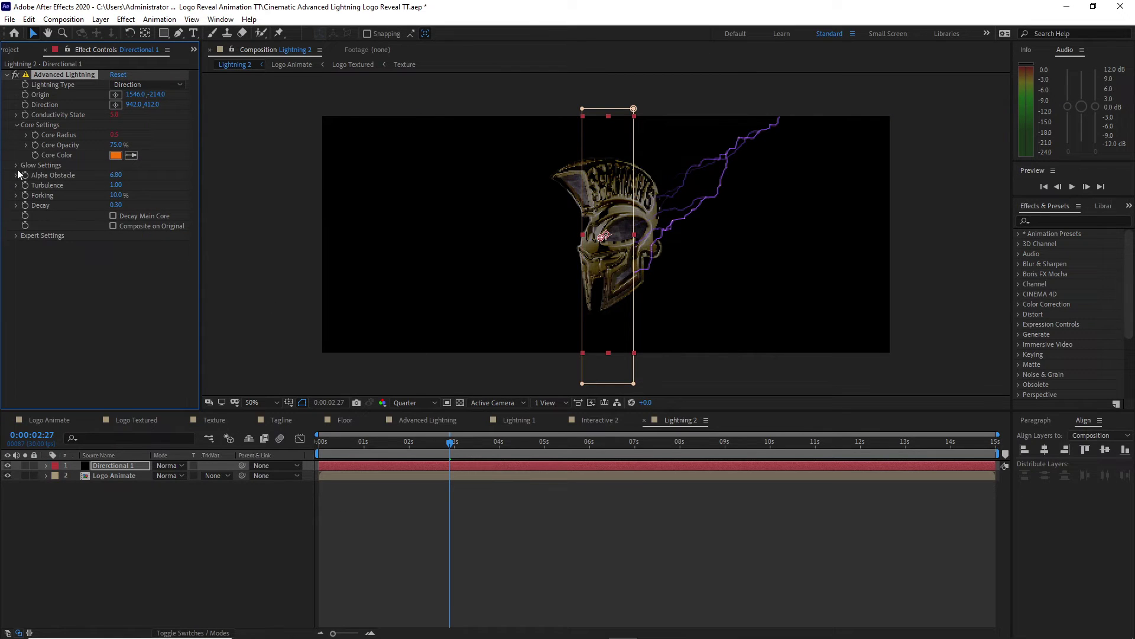
# Set Directional 1's lightning glow color to the copied hex value FA7408
pyautogui.click(16, 168)
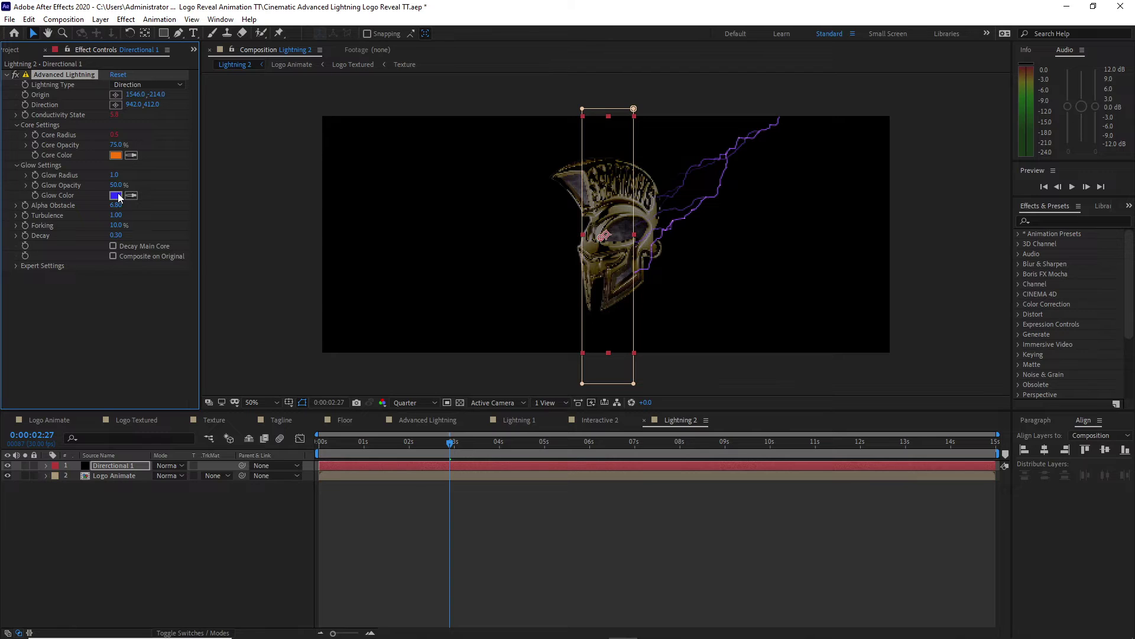
pyautogui.click(119, 195)
pyautogui.rightClick(315, 267)
pyautogui.click(340, 316)
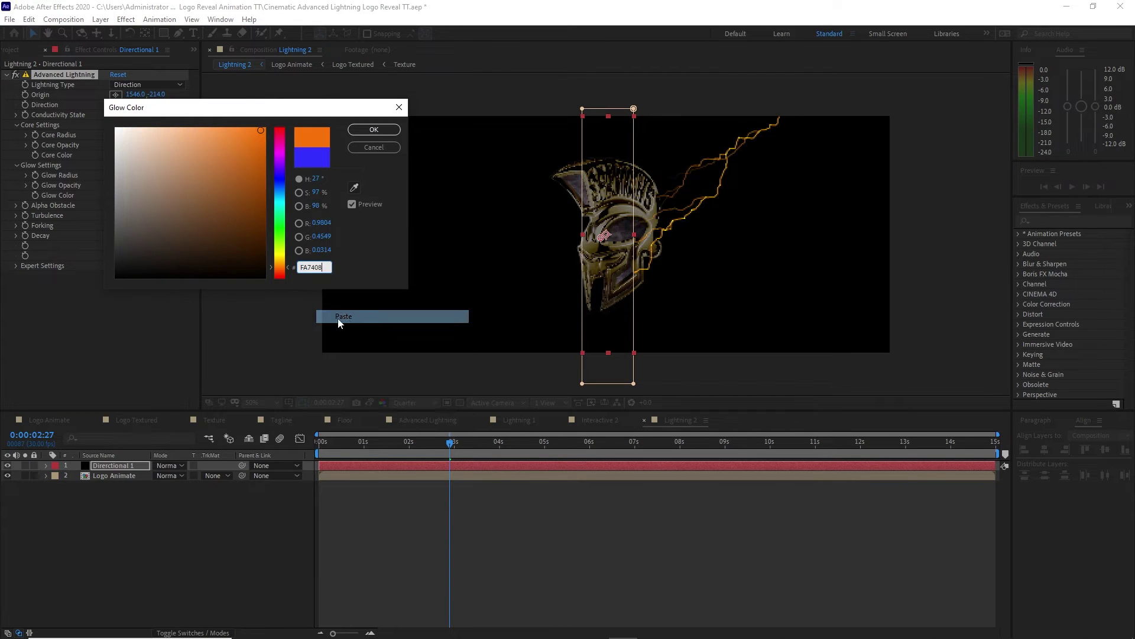
pyautogui.click(374, 129)
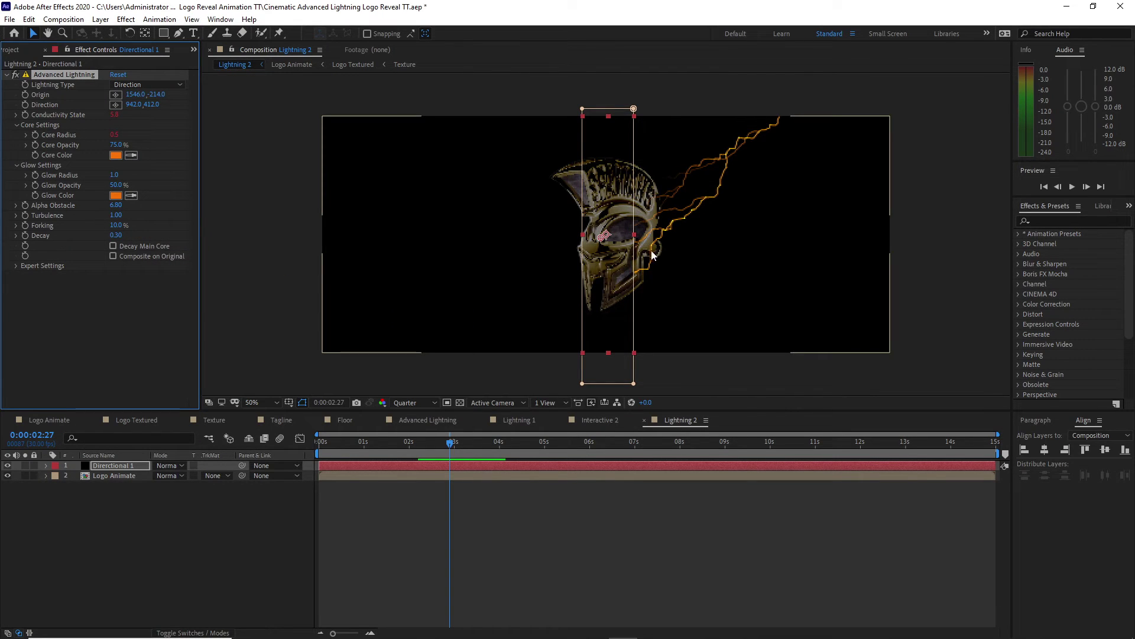
# In Interactive 2, replace the source of the Lightning 1, Specular and Hotspot layers with the Lightning 2 composition
pyautogui.click(599, 420)
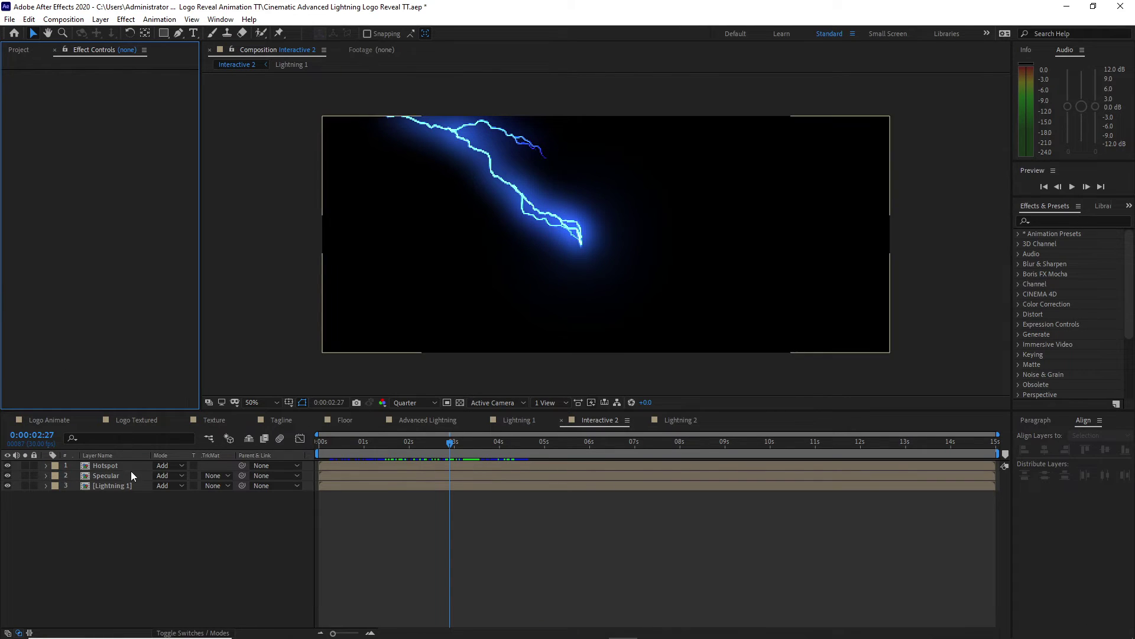
pyautogui.click(12, 54)
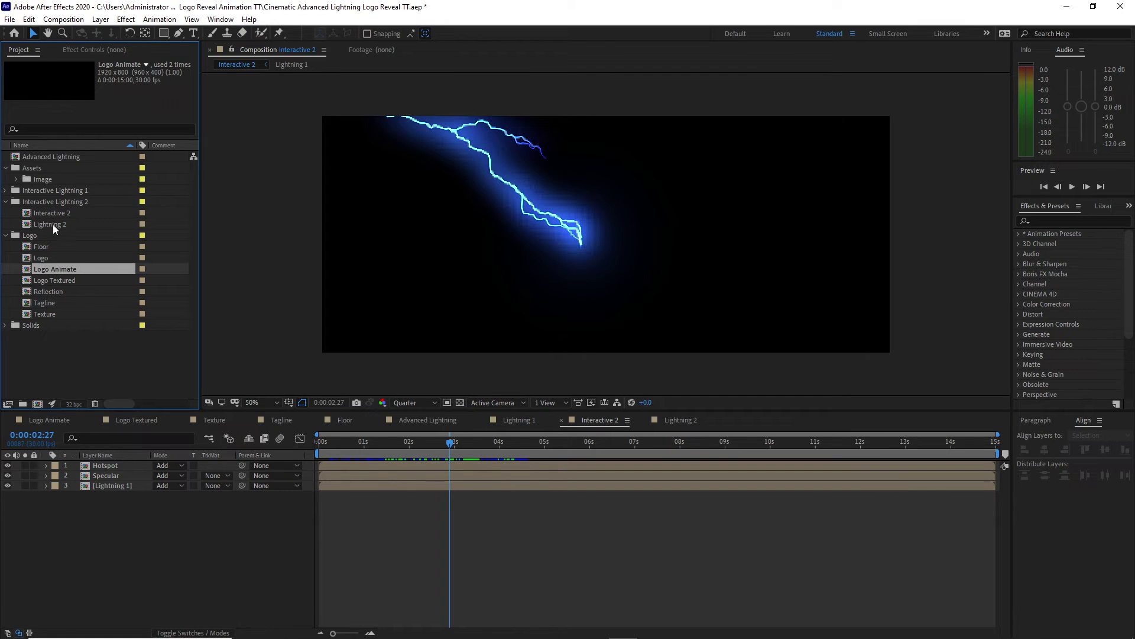
pyautogui.click(108, 485)
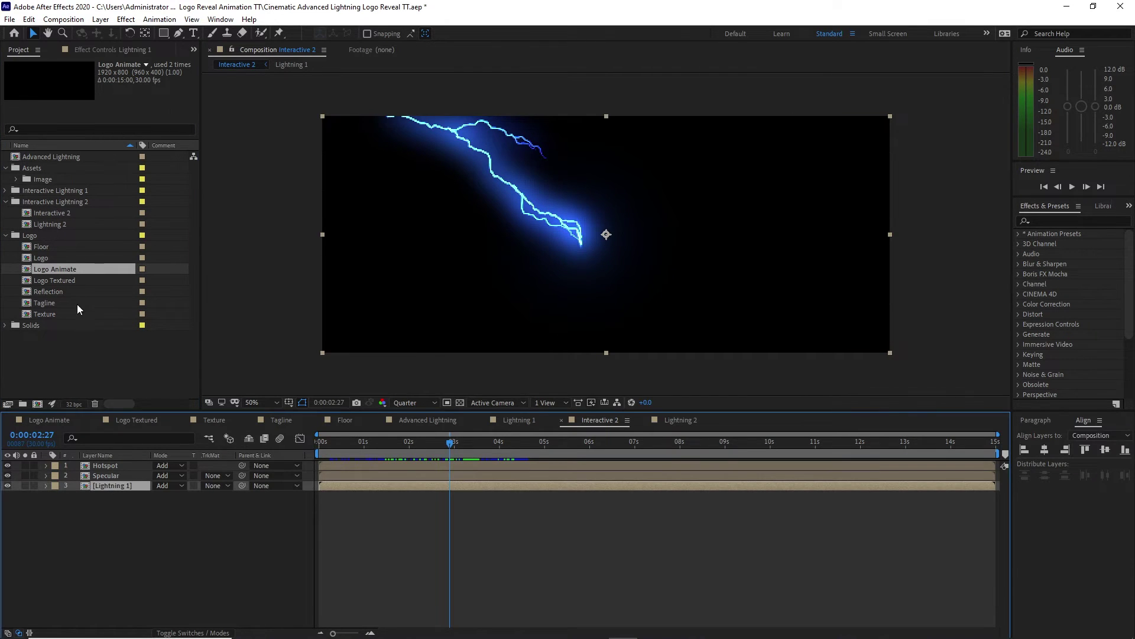
pyautogui.moveTo(55, 225); pyautogui.dragTo(105, 489)
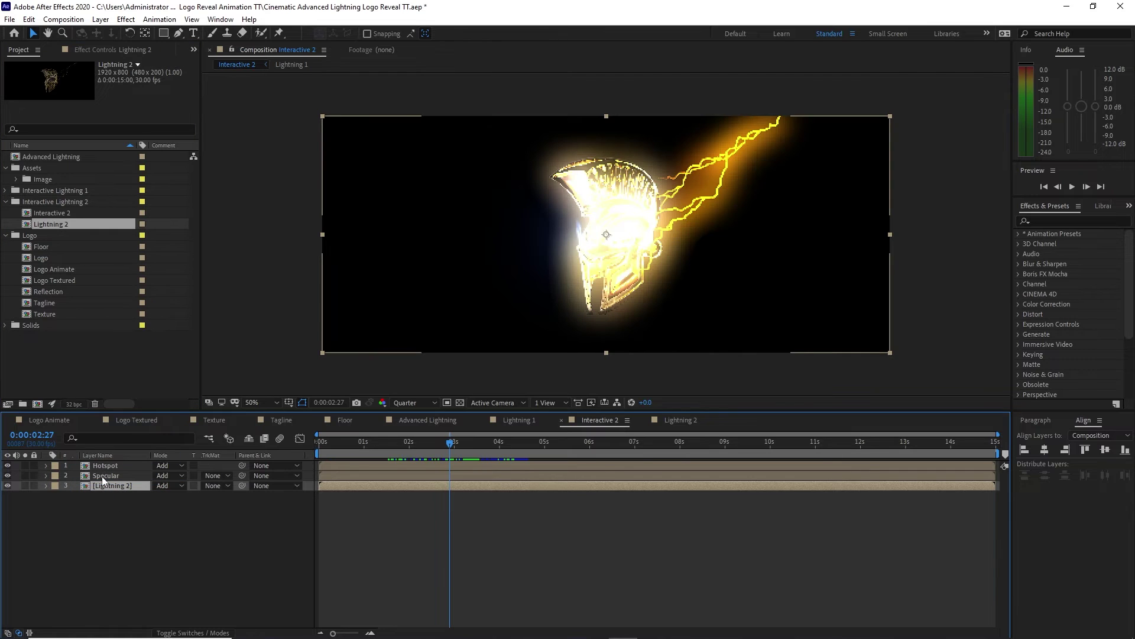
pyautogui.click(102, 477)
pyautogui.click(45, 225)
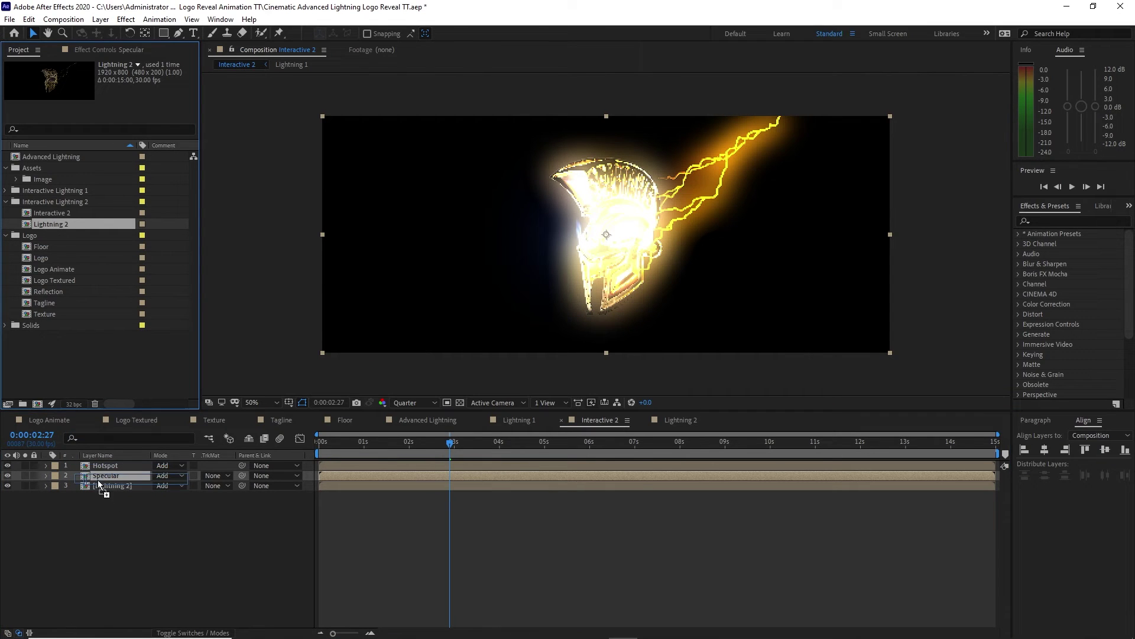
pyautogui.click(101, 475)
pyautogui.click(101, 466)
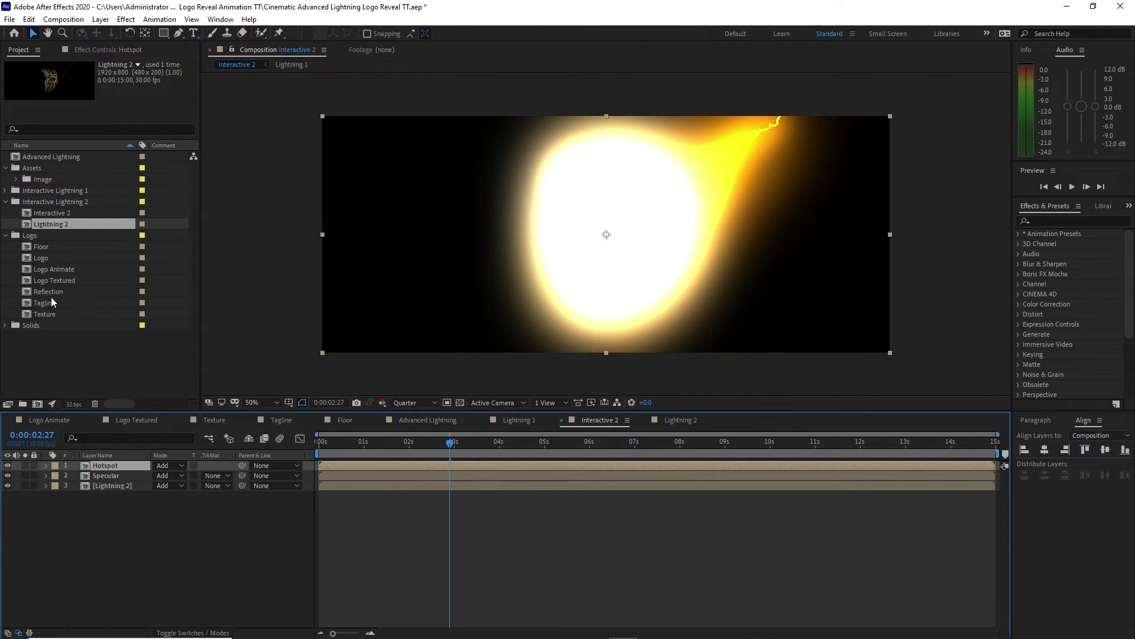
pyautogui.click(38, 228)
pyautogui.click(102, 467)
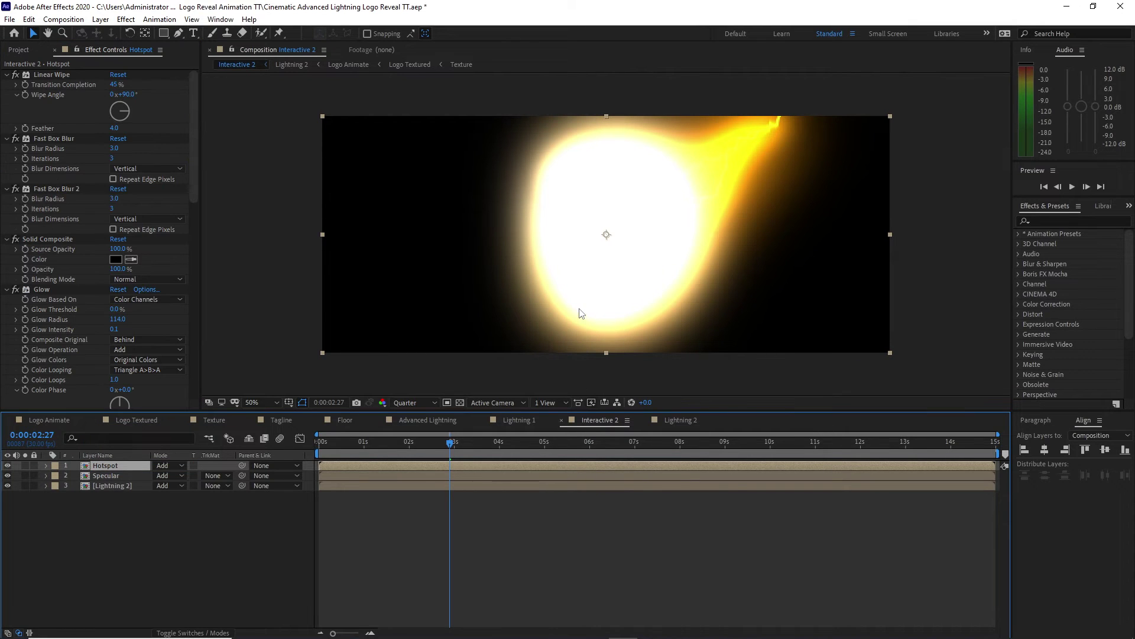
# Hide the Logo Animate layer in Lightning 2 and return to the Interactive 2 composition
pyautogui.click(668, 422)
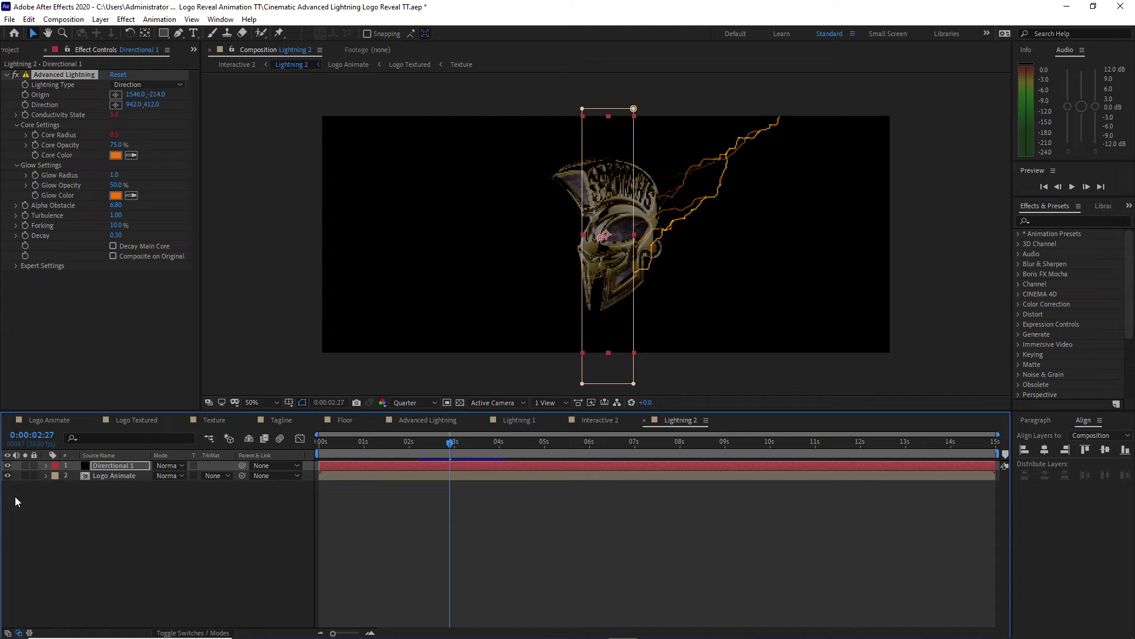
pyautogui.click(7, 475)
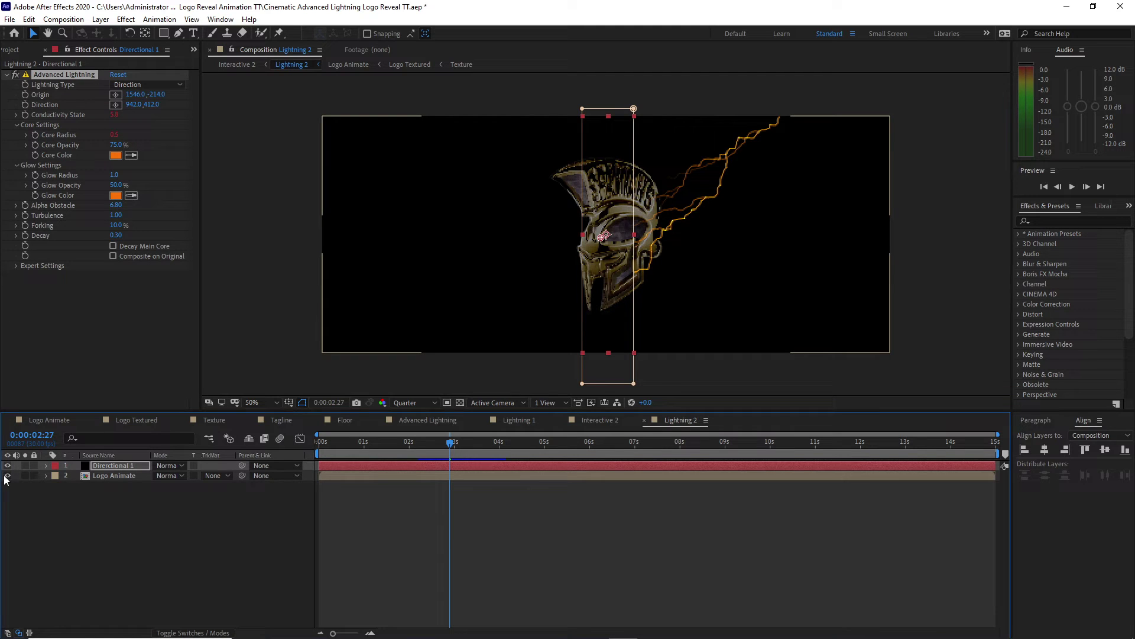
pyautogui.click(607, 421)
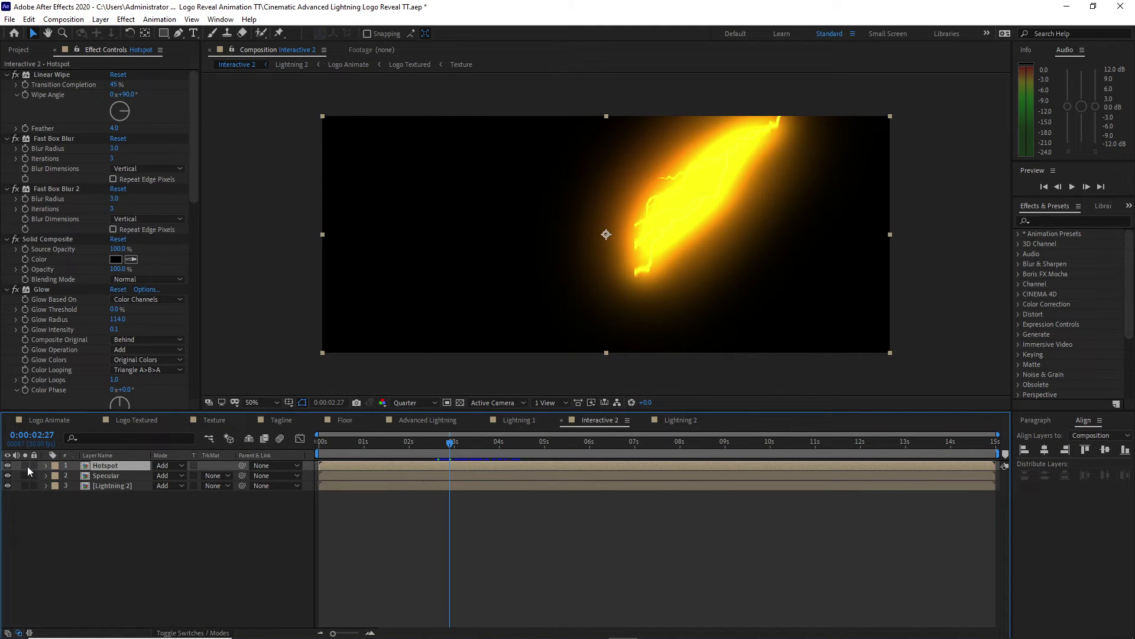
# Solo the Hotspot layer and set its Linear Wipe angle to 268°, and switch the solo to the Specular layer
pyautogui.click(25, 466)
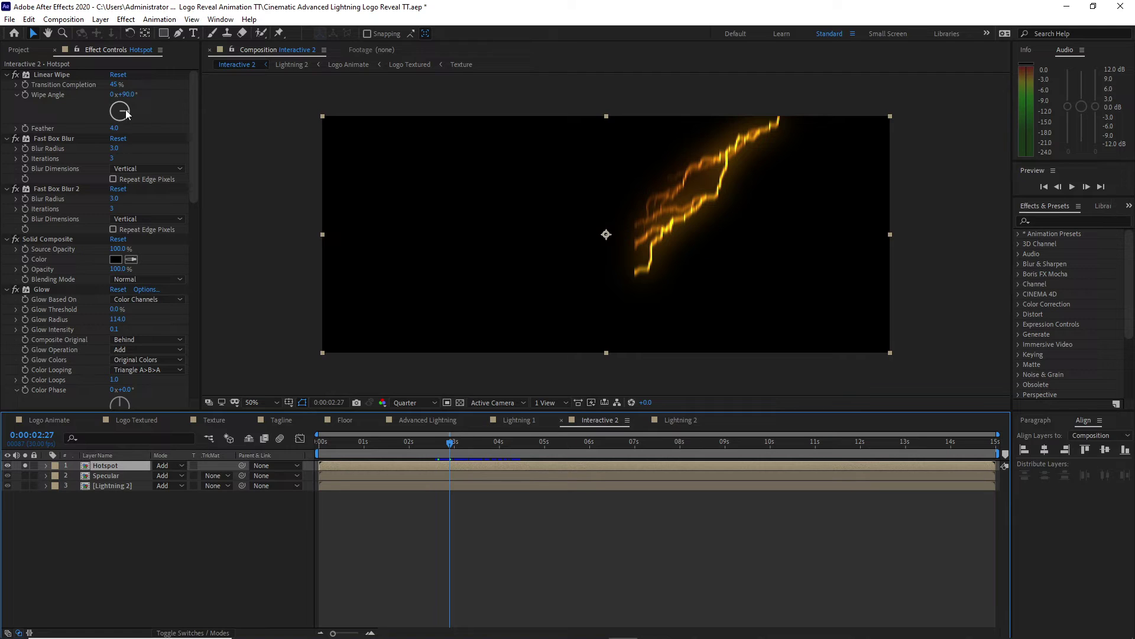
pyautogui.moveTo(125, 109)
pyautogui.mouseDown()
pyautogui.moveTo(118, 124)
pyautogui.moveTo(105, 111)
pyautogui.mouseUp()
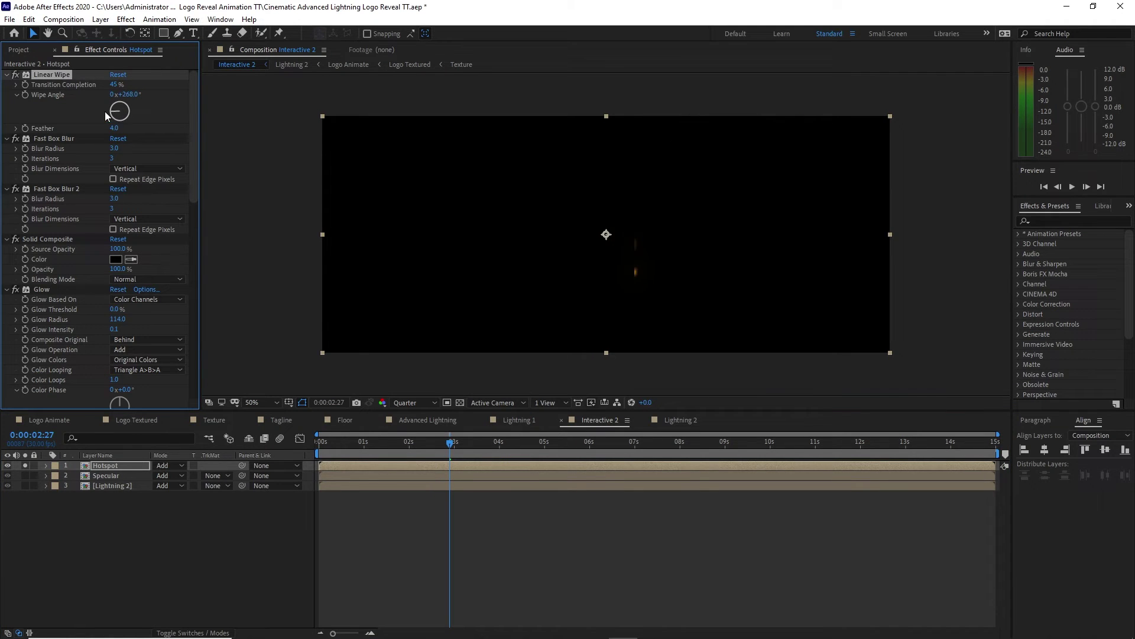
pyautogui.keyDown('alt'); pyautogui.click(24, 476); pyautogui.keyUp('alt')
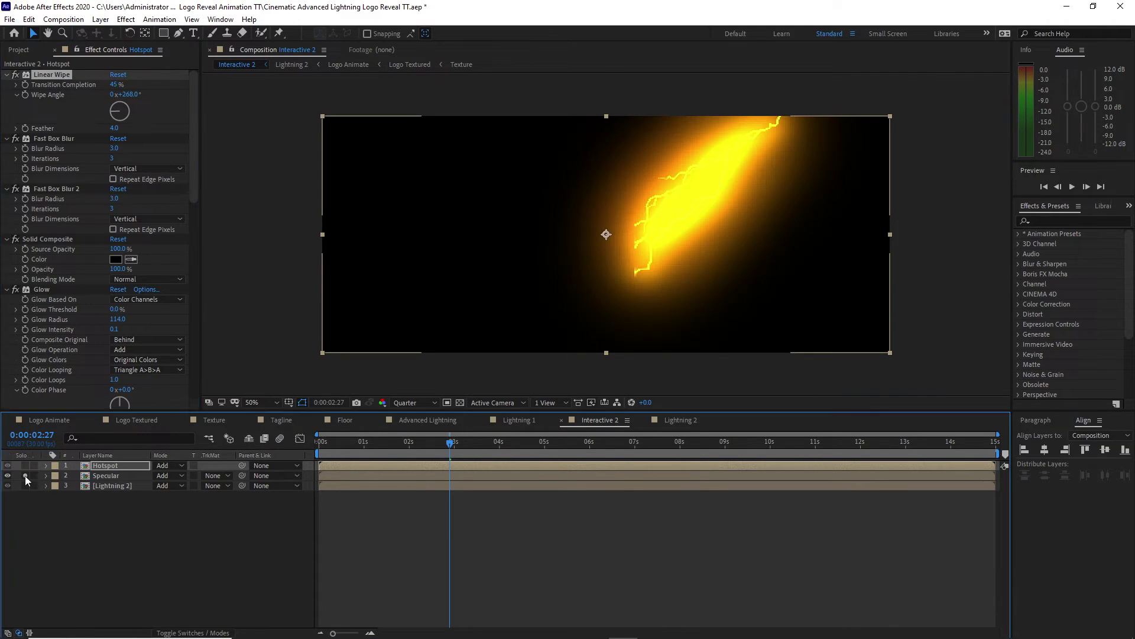
# Set the Specular layer's Linear Wipe angle to 260°, stop soloing the layer, and preview the lightning up to about 3:24
pyautogui.click(102, 478)
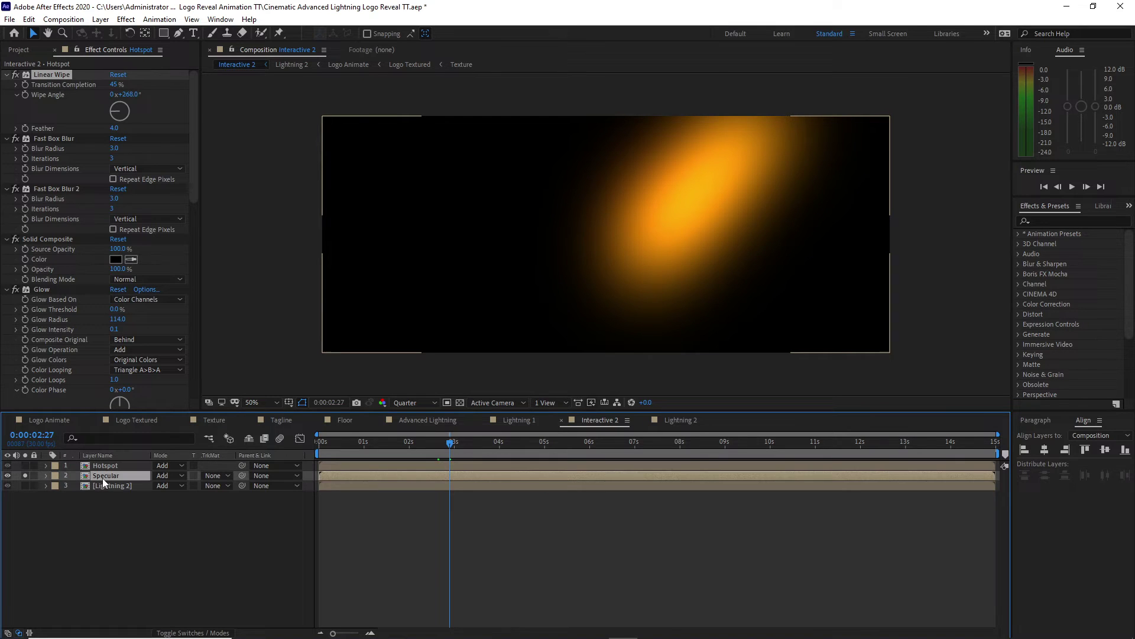
pyautogui.moveTo(115, 120); pyautogui.dragTo(94, 116)
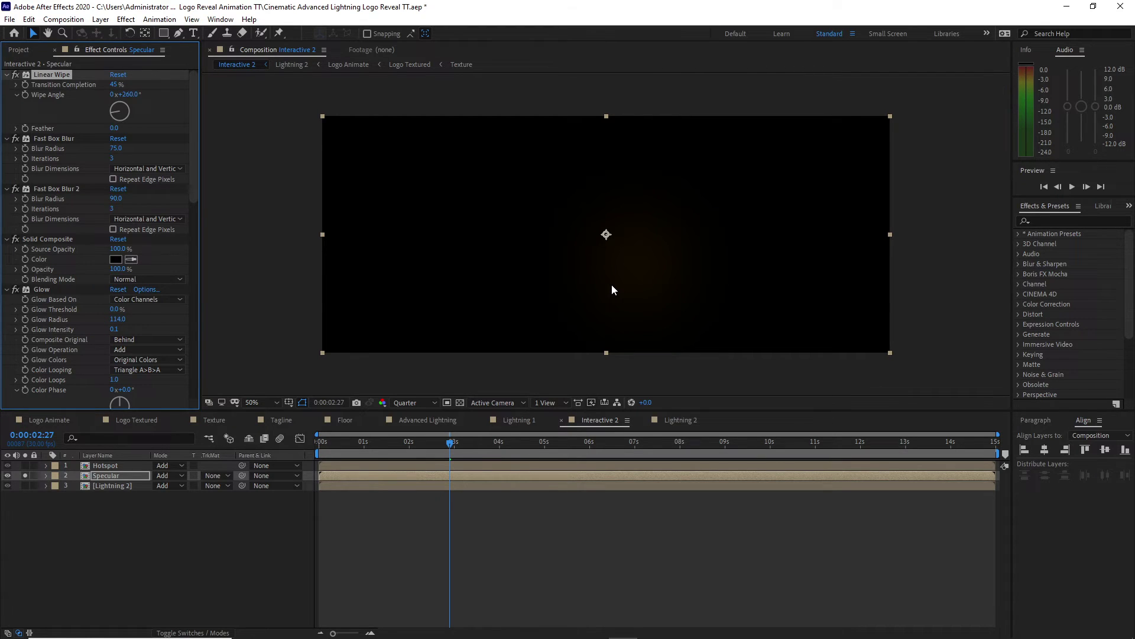
pyautogui.click(25, 475)
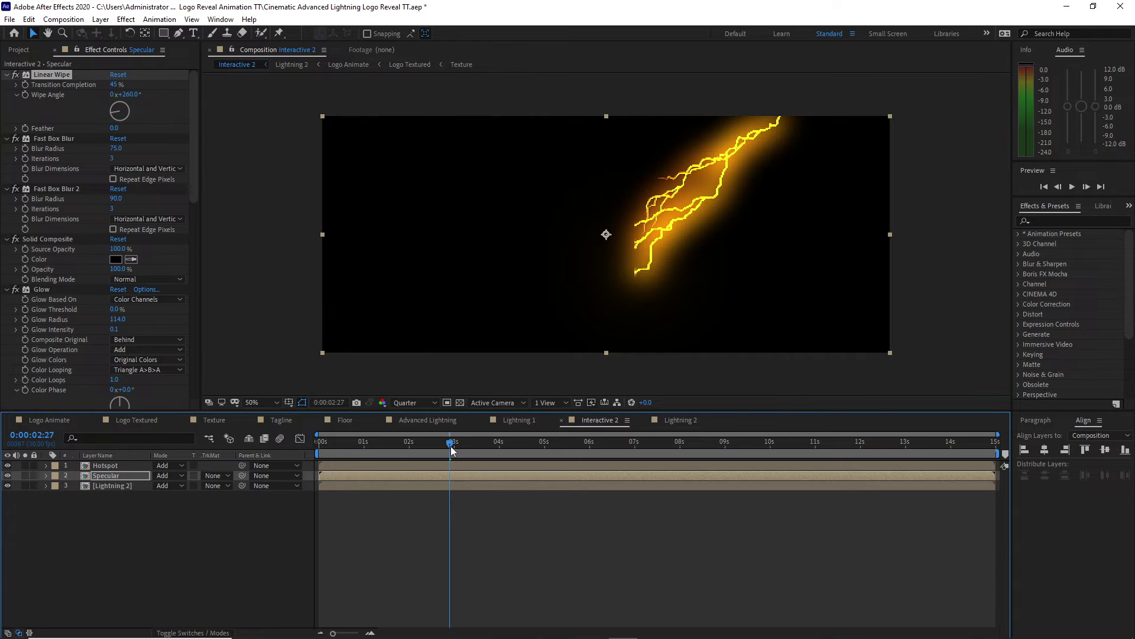
pyautogui.moveTo(451, 444); pyautogui.dragTo(490, 455)
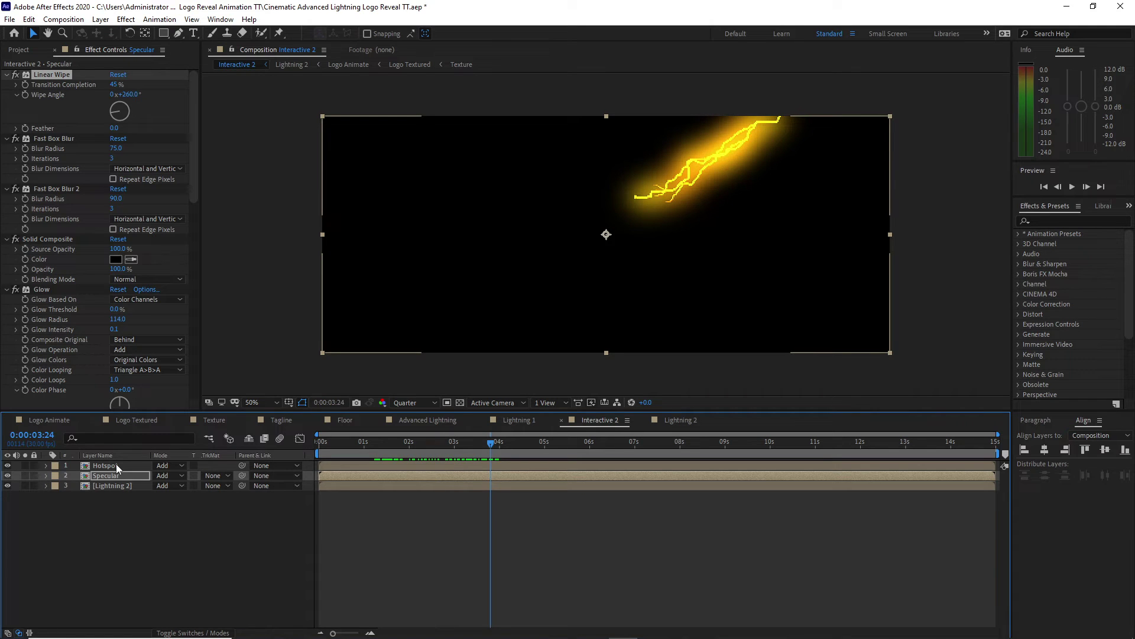
# Solo the Hotspot layer, raise its Exposure effect to 9.80, and preview the full lightning with the solo removed
pyautogui.click(116, 465)
pyautogui.click(26, 465)
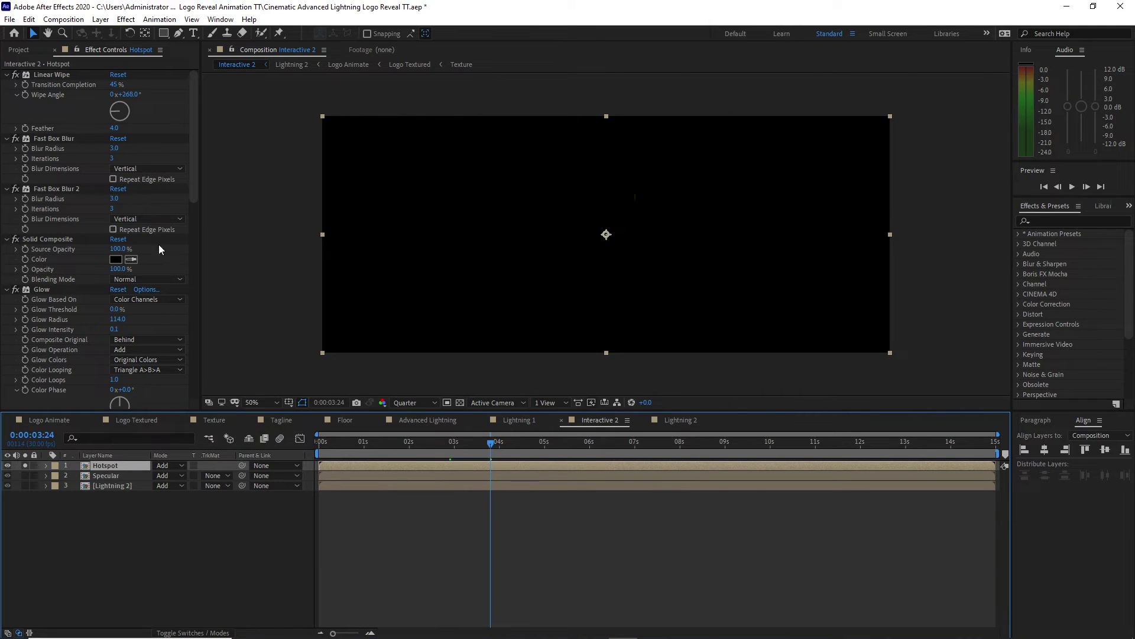
pyautogui.moveTo(192, 145); pyautogui.dragTo(196, 348)
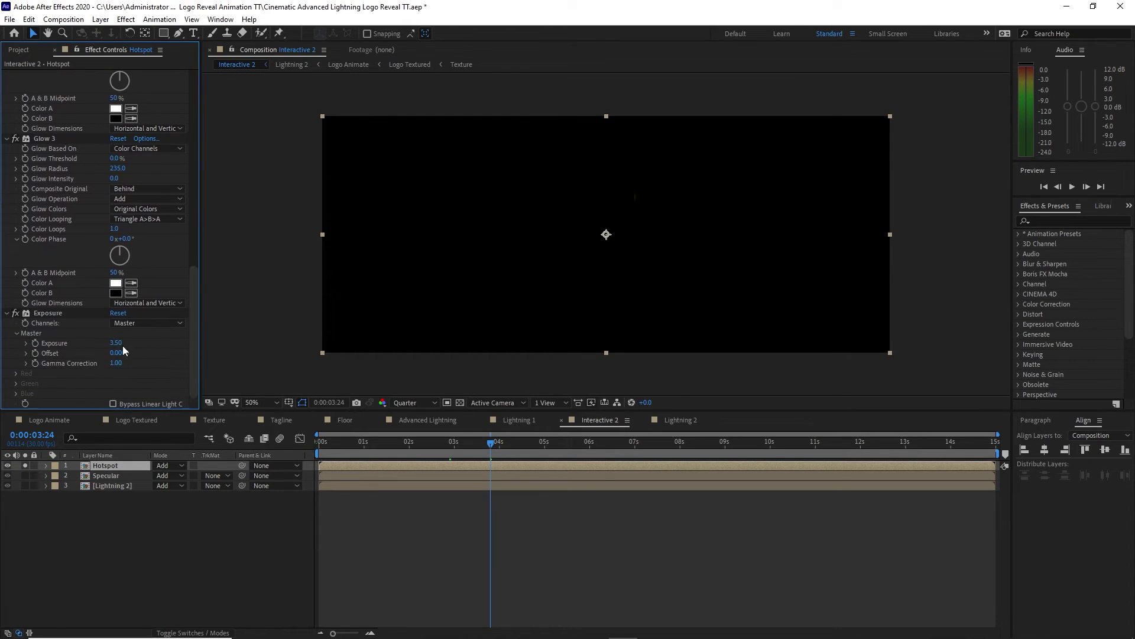
pyautogui.moveTo(114, 346); pyautogui.dragTo(417, 359)
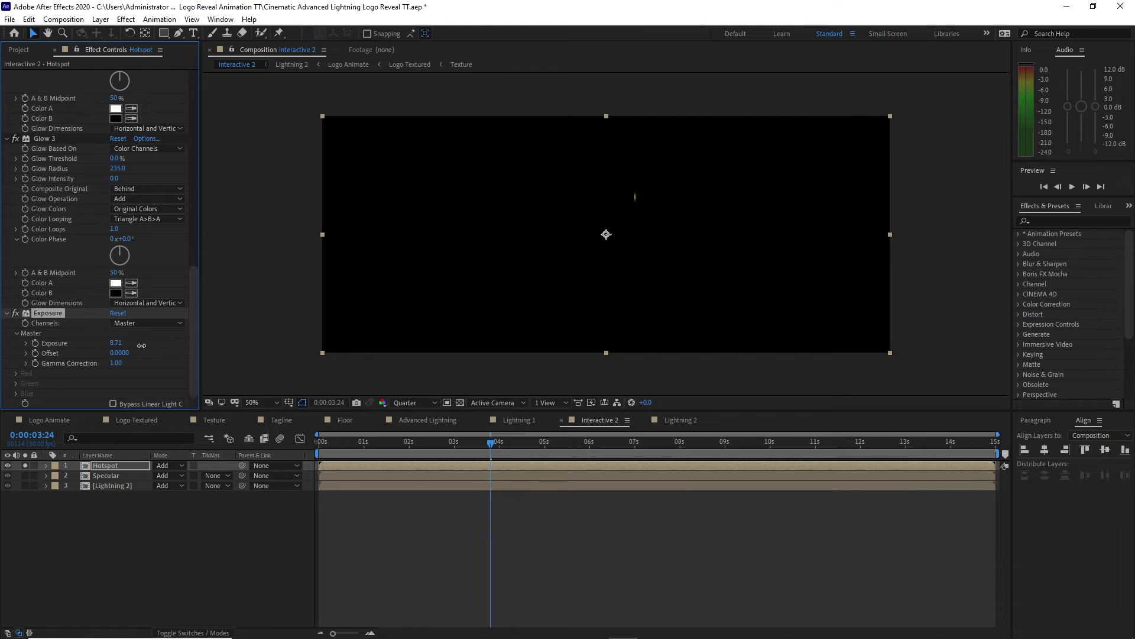
pyautogui.moveTo(208, 346); pyautogui.dragTo(201, 345)
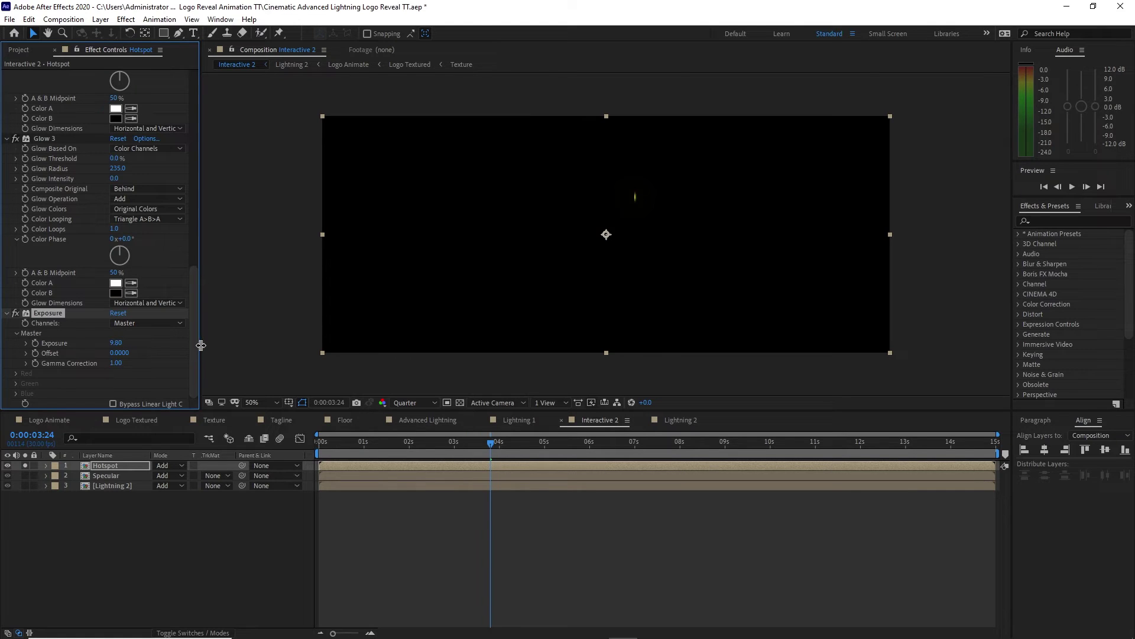
pyautogui.click(26, 466)
pyautogui.moveTo(491, 442); pyautogui.dragTo(557, 453)
pyautogui.press('F2')
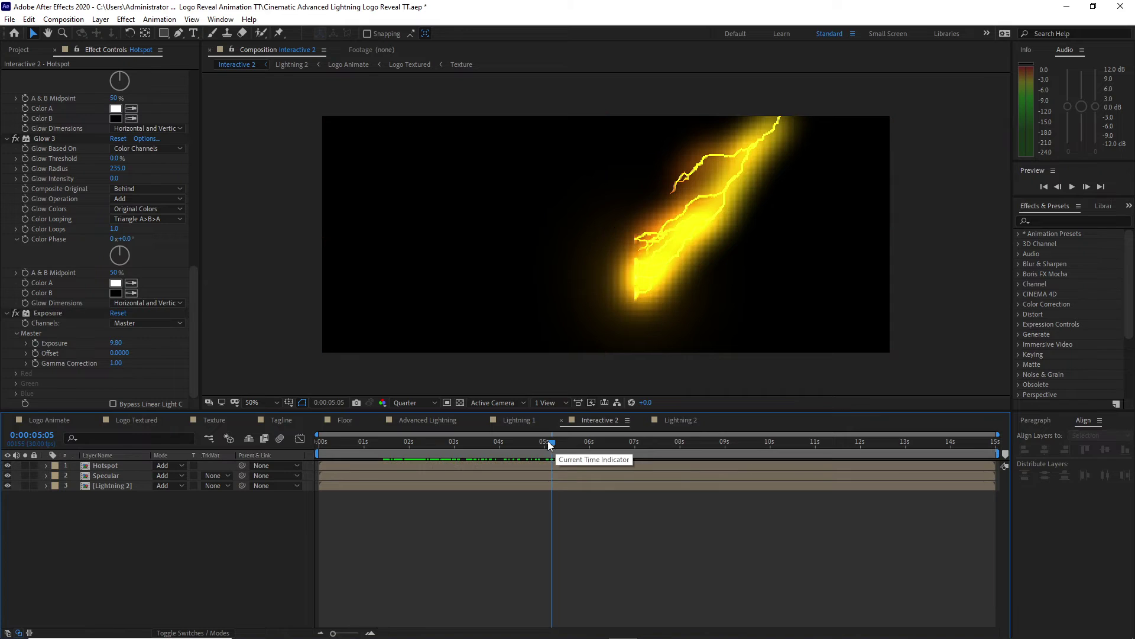
# Delete the hidden Logo Animate layer from the Lightning 2 composition and return to Interactive 2
pyautogui.click(681, 420)
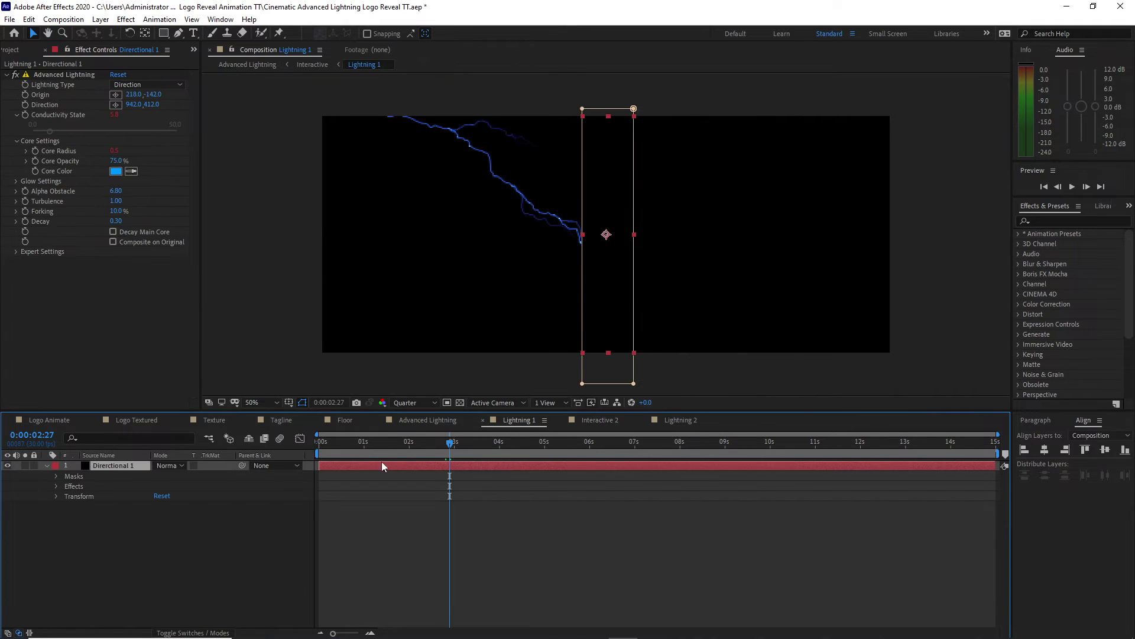
pyautogui.click(119, 476)
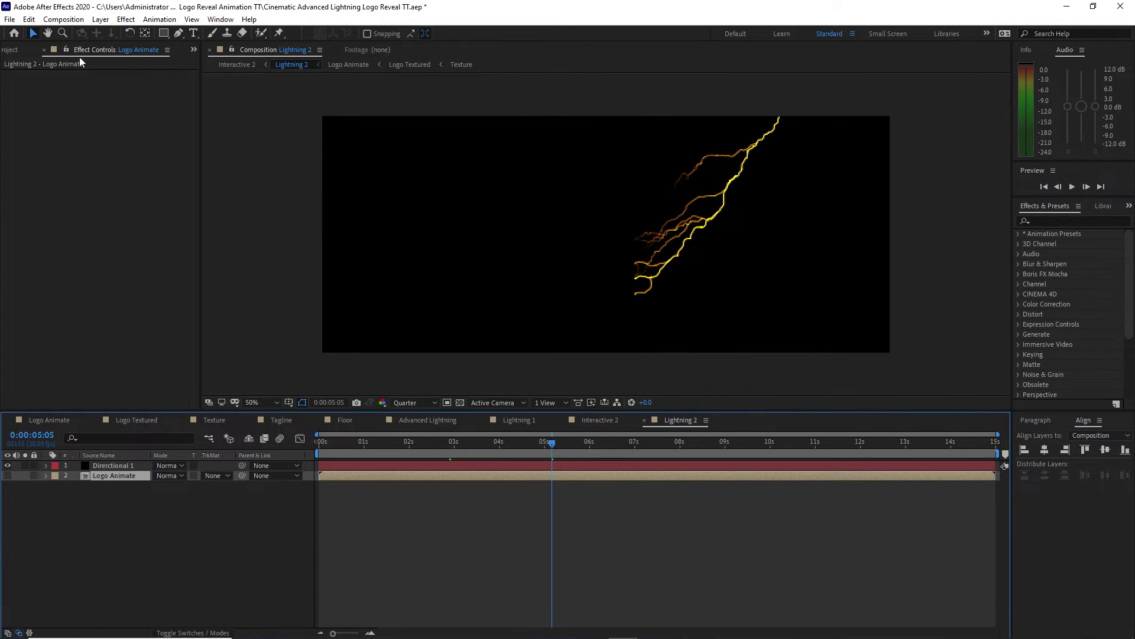
pyautogui.click(28, 20)
pyautogui.click(602, 421)
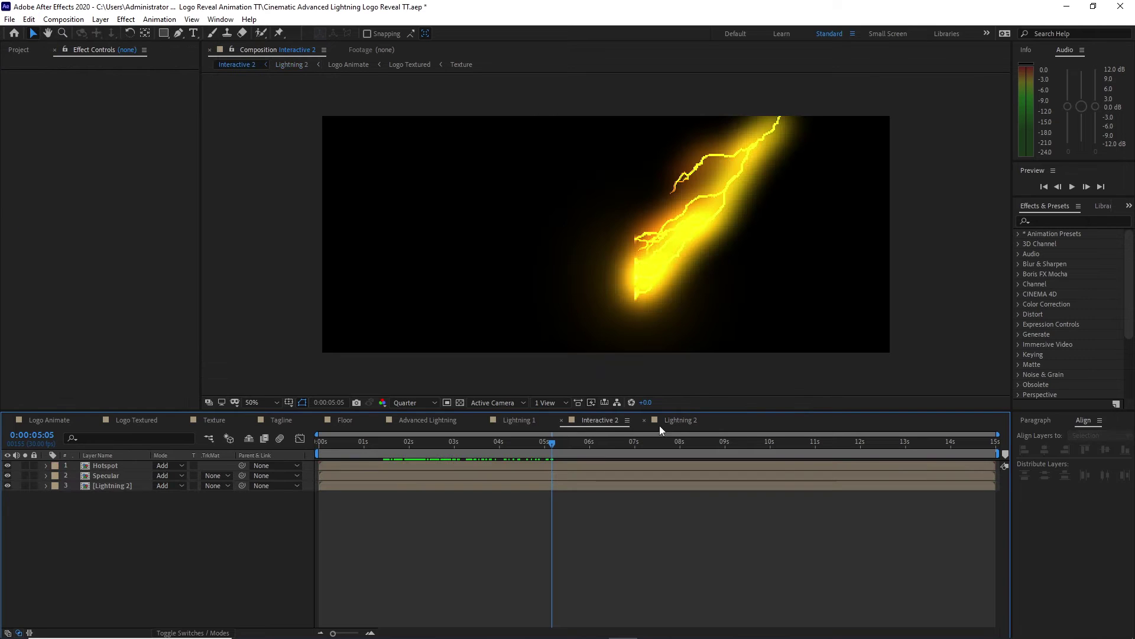
pyautogui.click(669, 424)
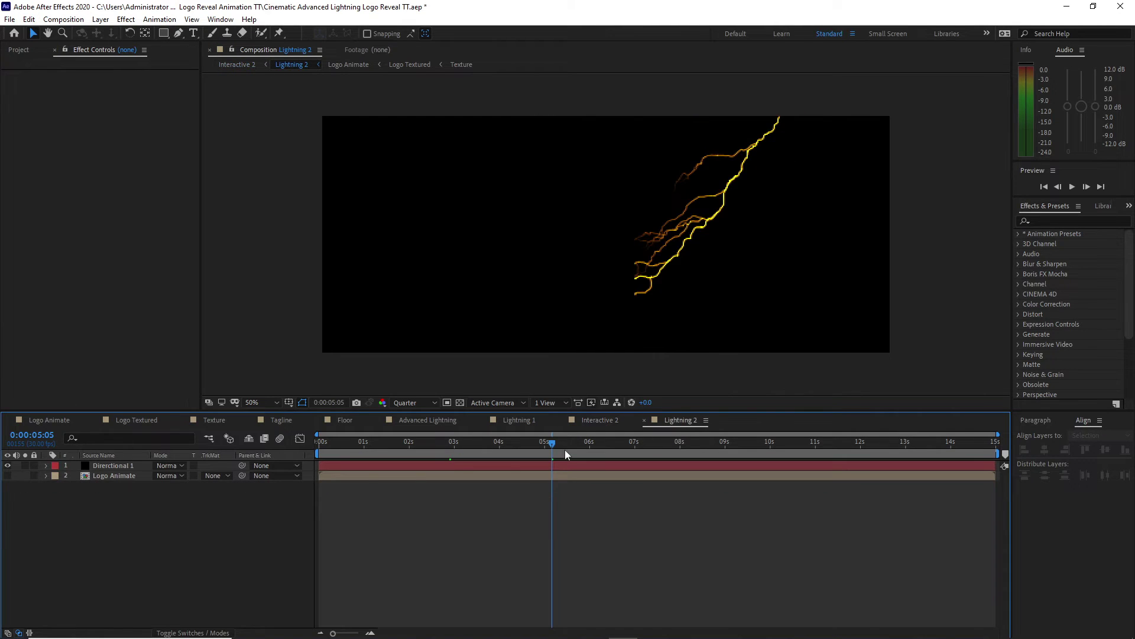
pyautogui.click(120, 475)
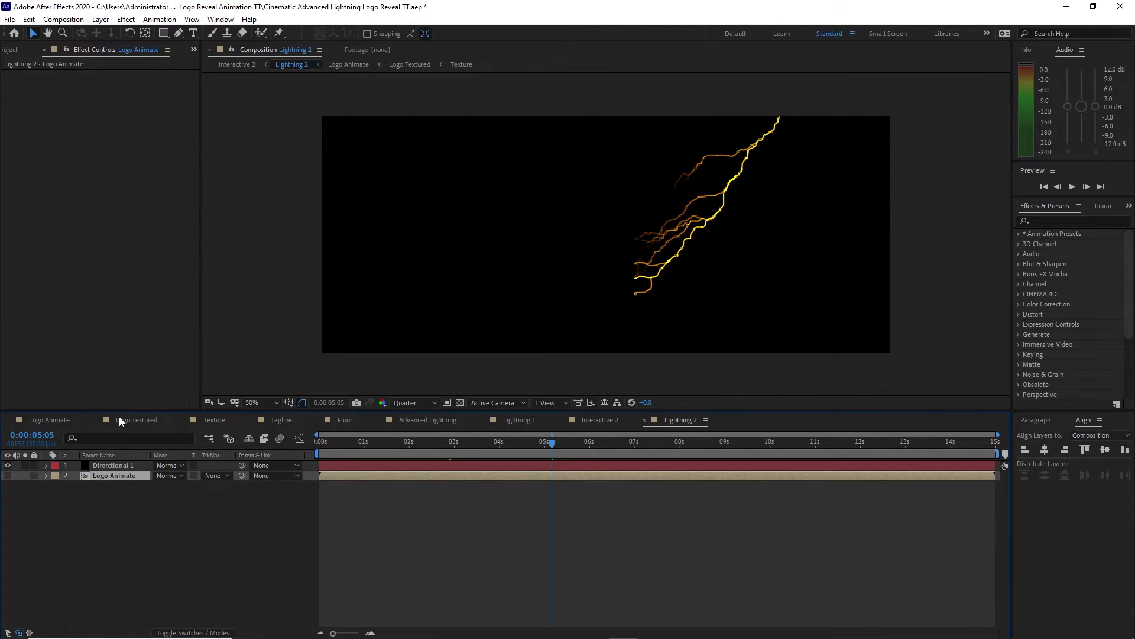
pyautogui.click(28, 19)
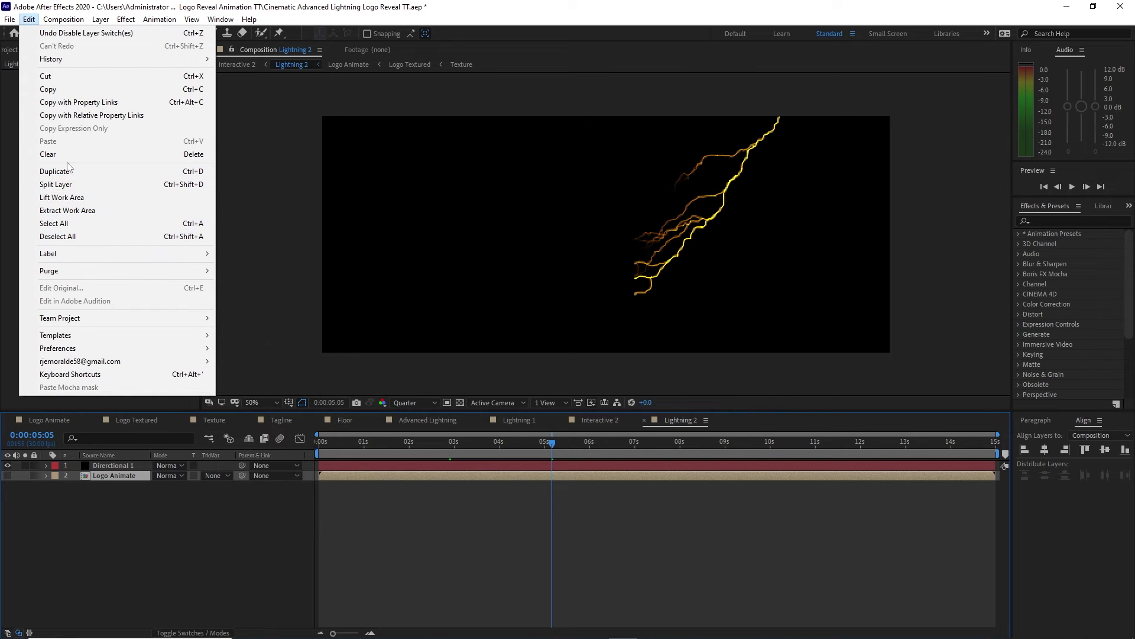
pyautogui.press('Escape')
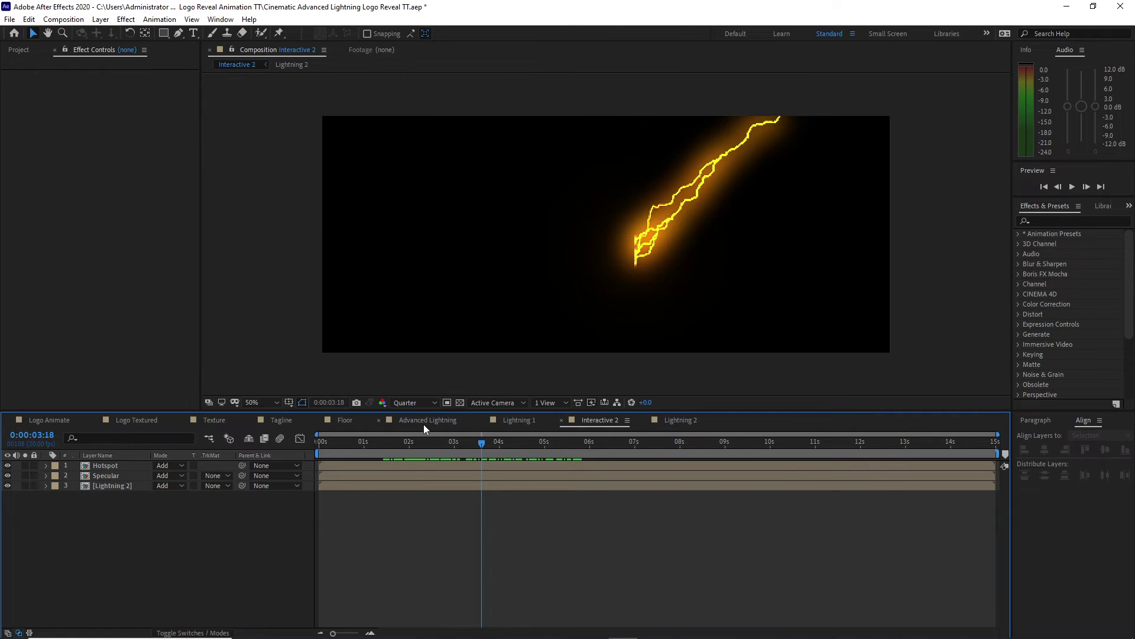
# Add the Interactive 2 composition as the top layer of the Advanced Lightning composition
pyautogui.click(424, 421)
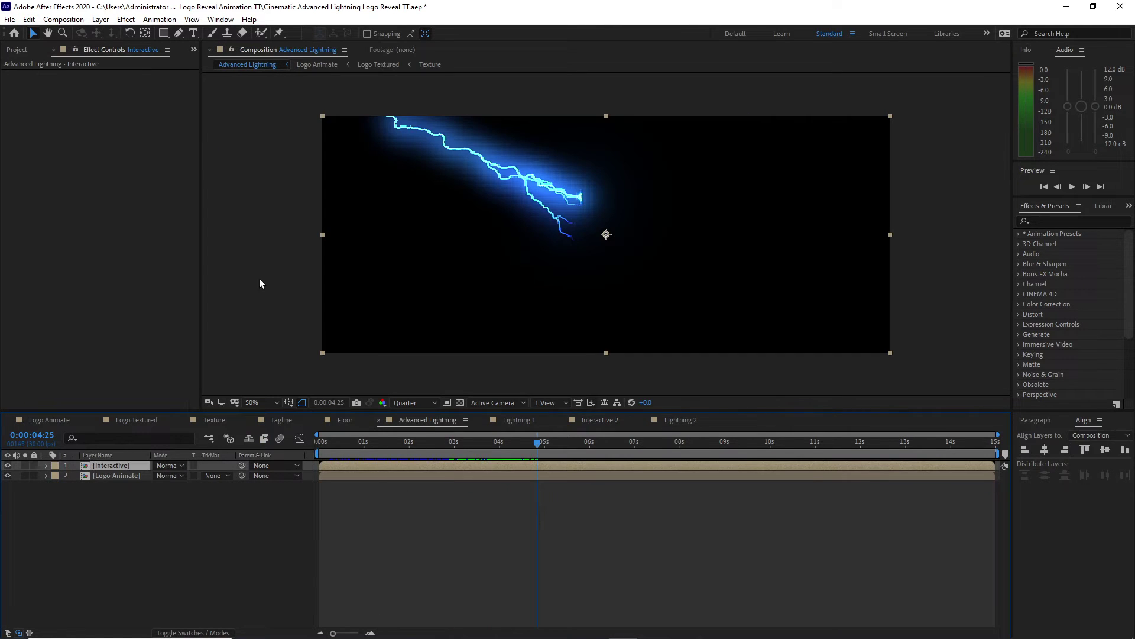
pyautogui.click(25, 52)
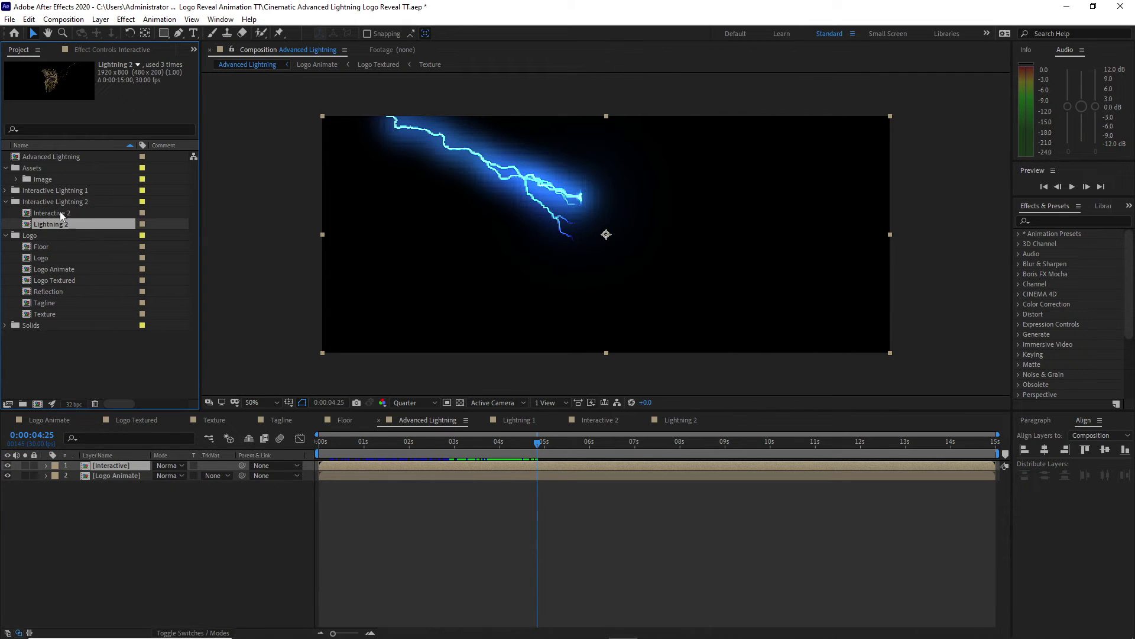
pyautogui.moveTo(60, 212); pyautogui.dragTo(119, 464)
# Set the blending modes of the Interactive 2 and Interactive layers to Add and preview the result over the logo
pyautogui.click(168, 466)
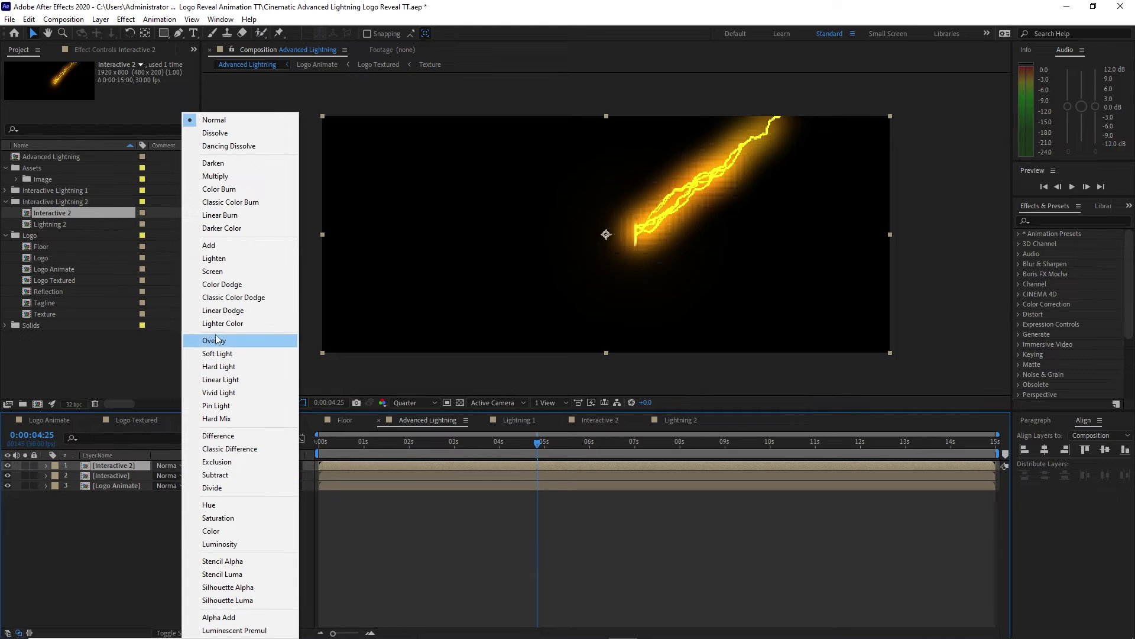
pyautogui.click(210, 245)
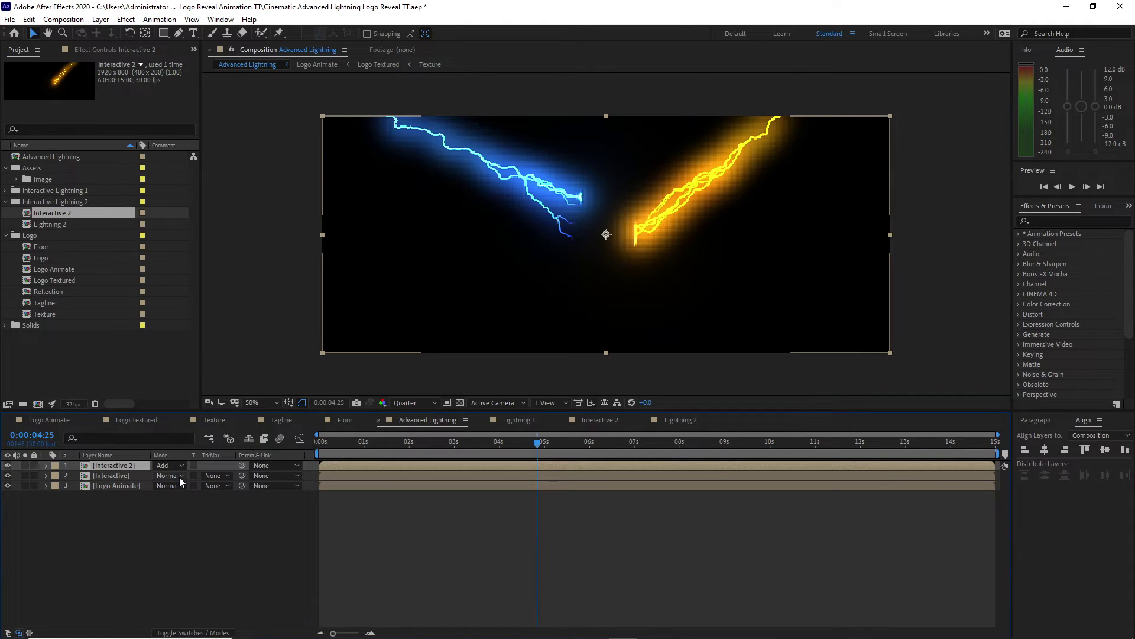
pyautogui.click(179, 477)
pyautogui.click(213, 257)
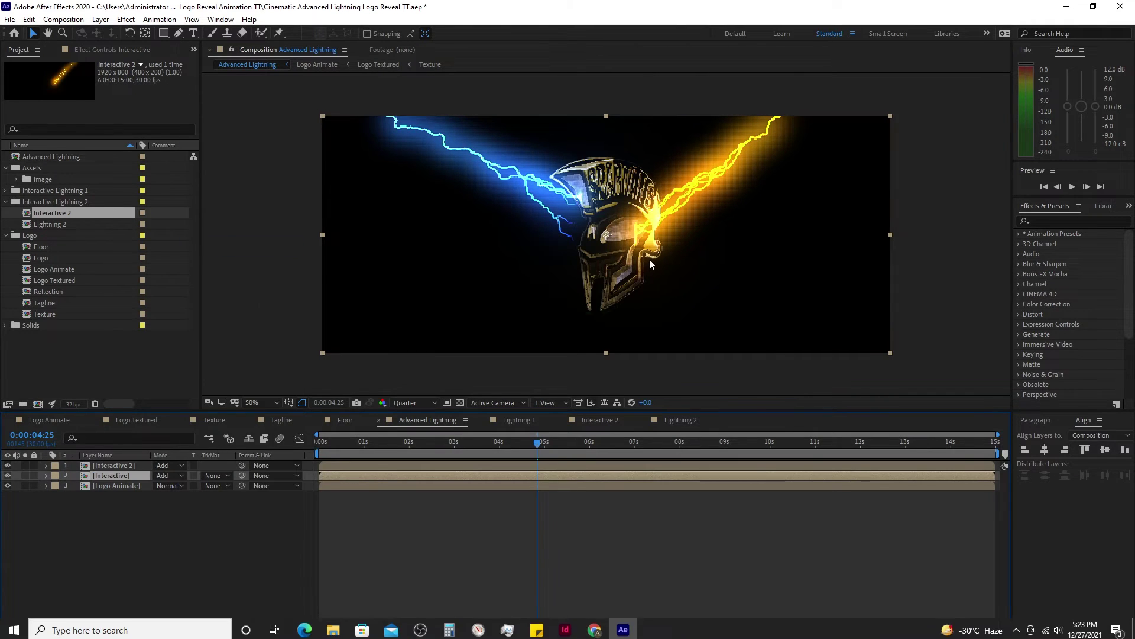
pyautogui.moveTo(538, 444); pyautogui.dragTo(719, 441)
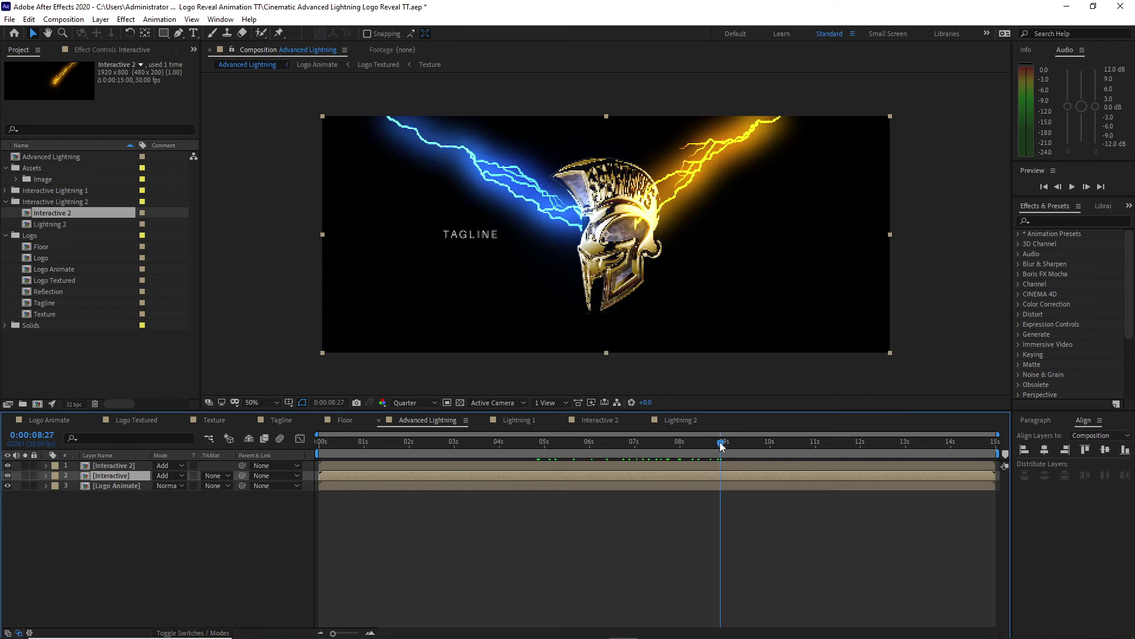
# Collapse the project folders and create a 1920 × 800, 30 fps, 15-second composition named Breaking
pyautogui.click(5, 213)
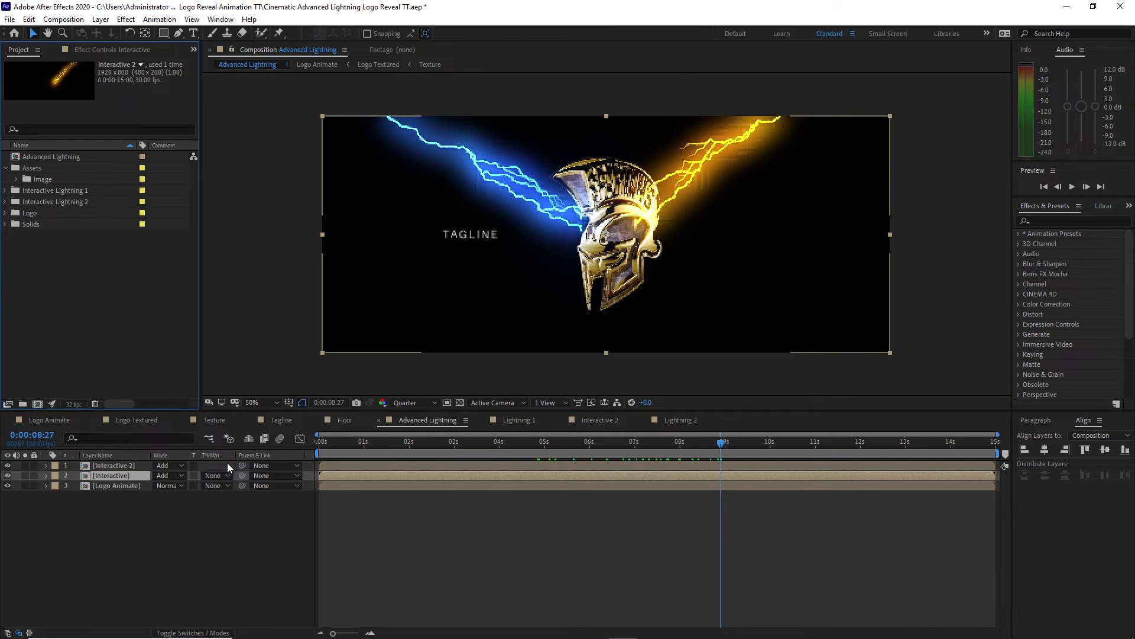
pyautogui.click(64, 18)
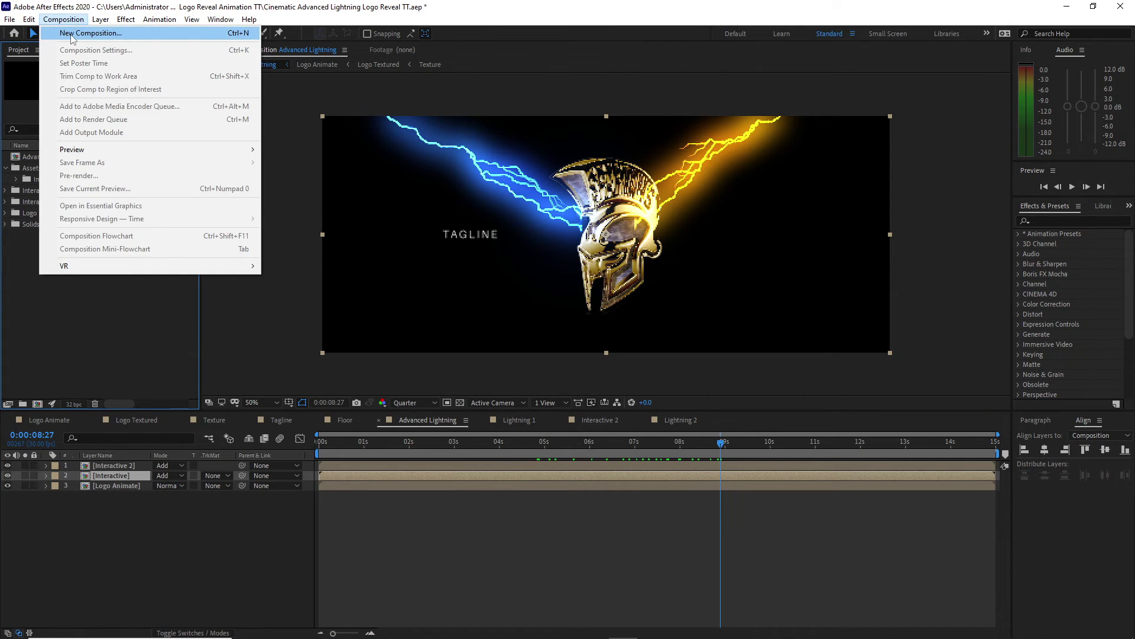
pyautogui.click(77, 32)
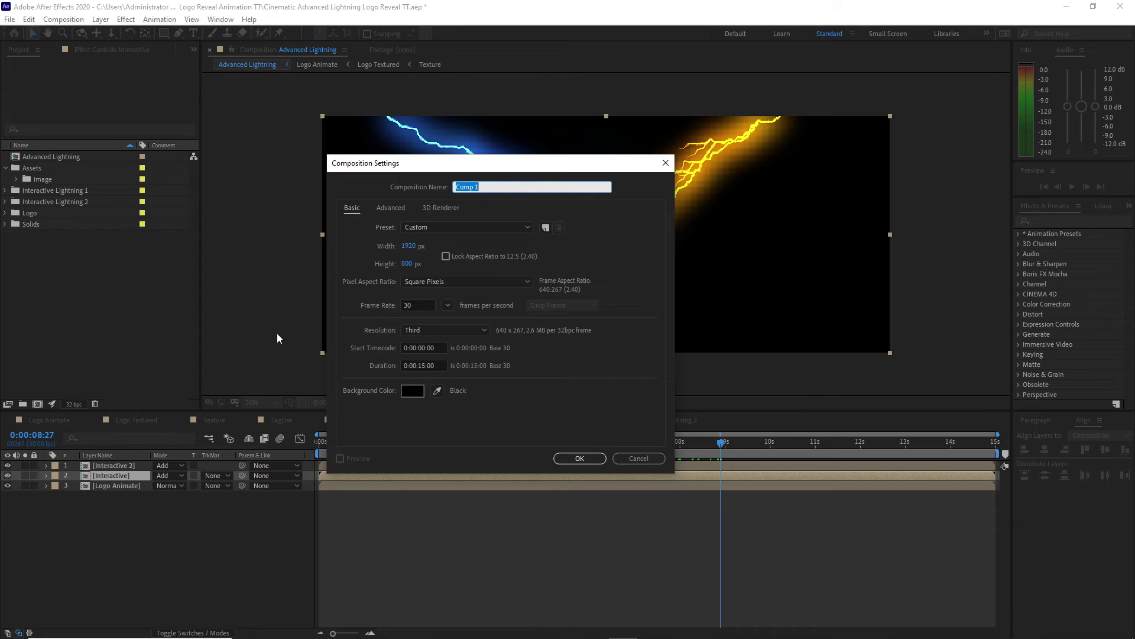
pyautogui.write('Breaking')
pyautogui.click(571, 460)
# Add a composition-sized 1920 × 800 px black solid to the Breaking composition
pyautogui.click(126, 19)
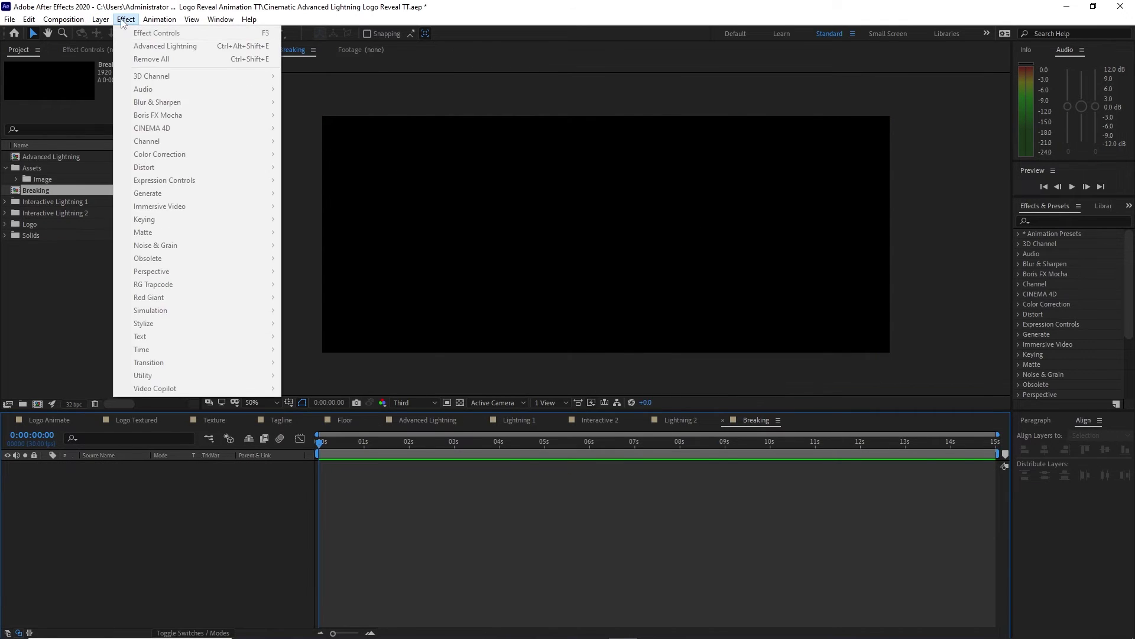
pyautogui.moveTo(255, 33)
pyautogui.click(301, 45)
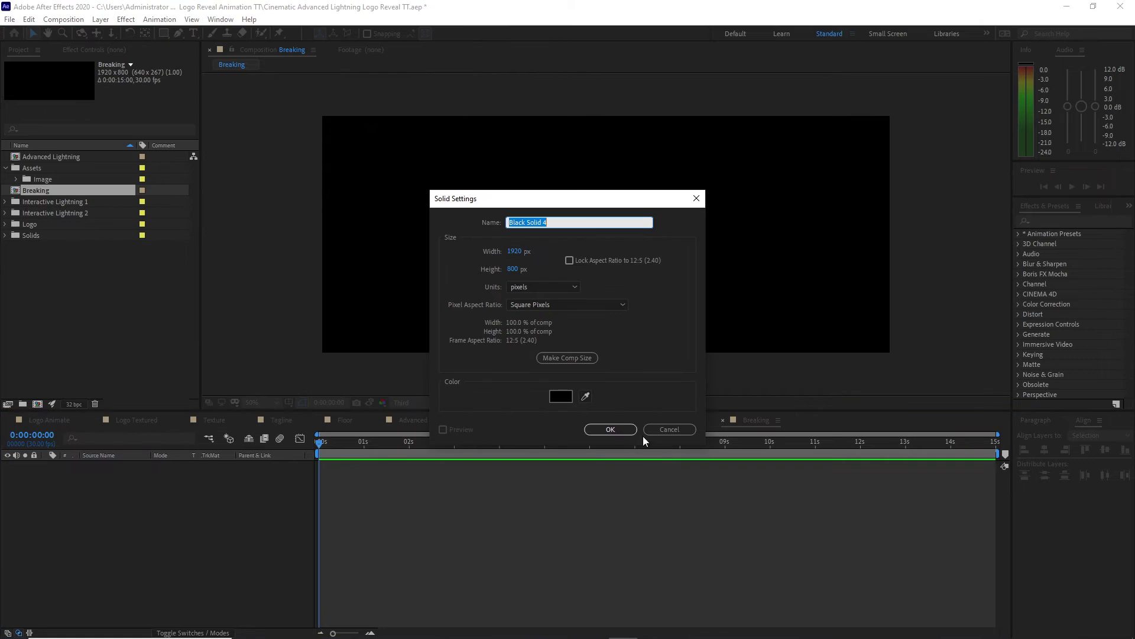
pyautogui.click(598, 431)
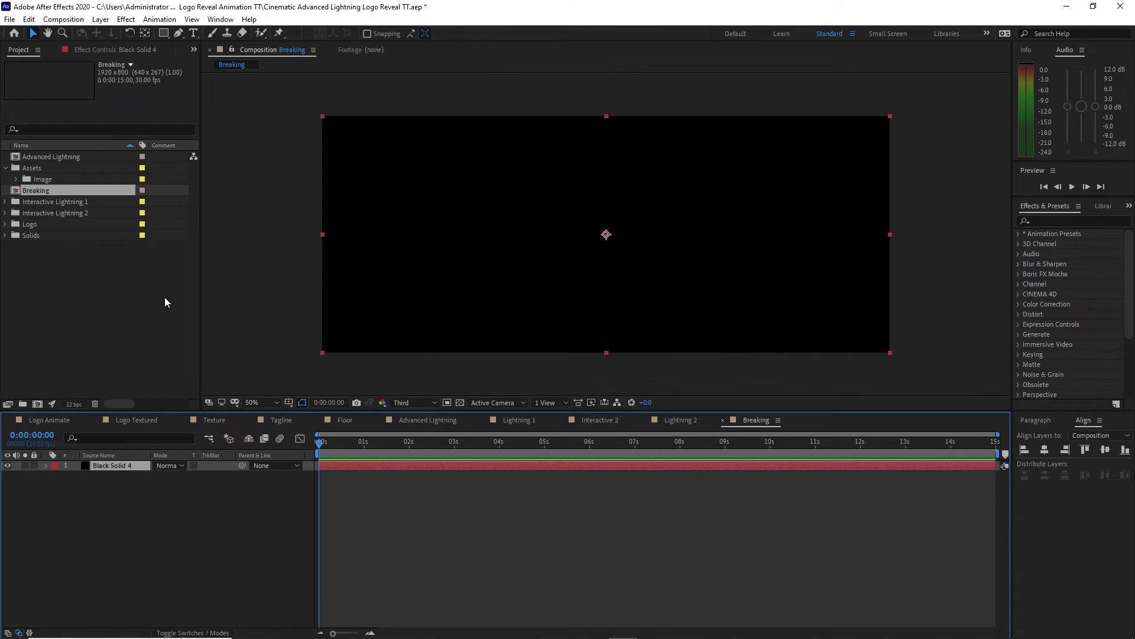
# Apply the Advanced Lightning effect to the black solid and set its Lightning Type to Breaking
pyautogui.click(126, 19)
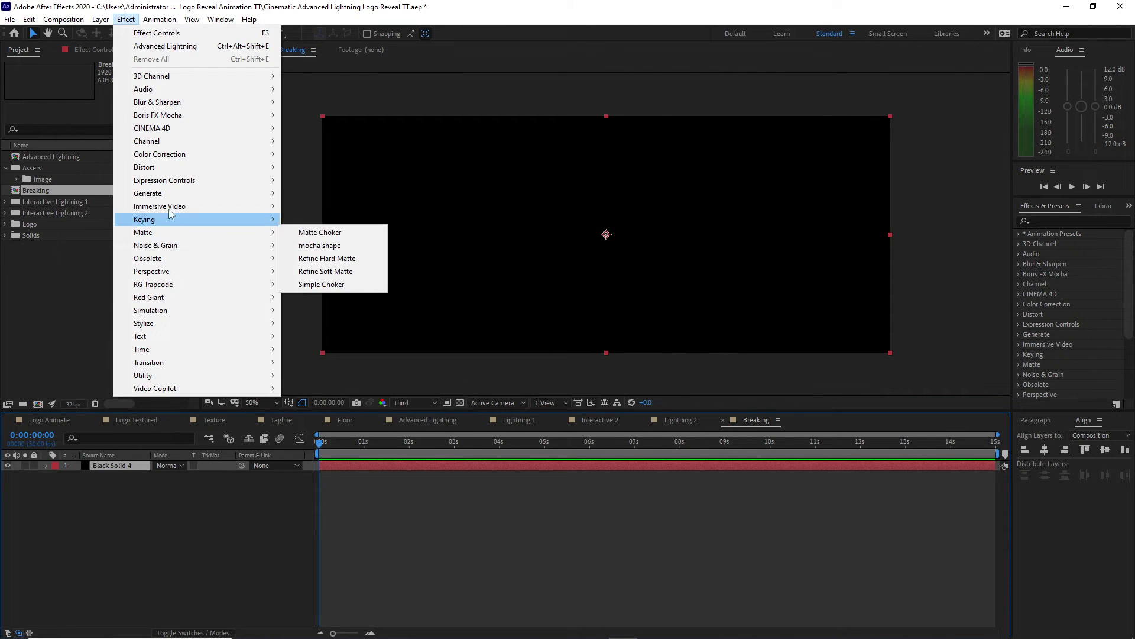
pyautogui.moveTo(172, 194)
pyautogui.click(314, 207)
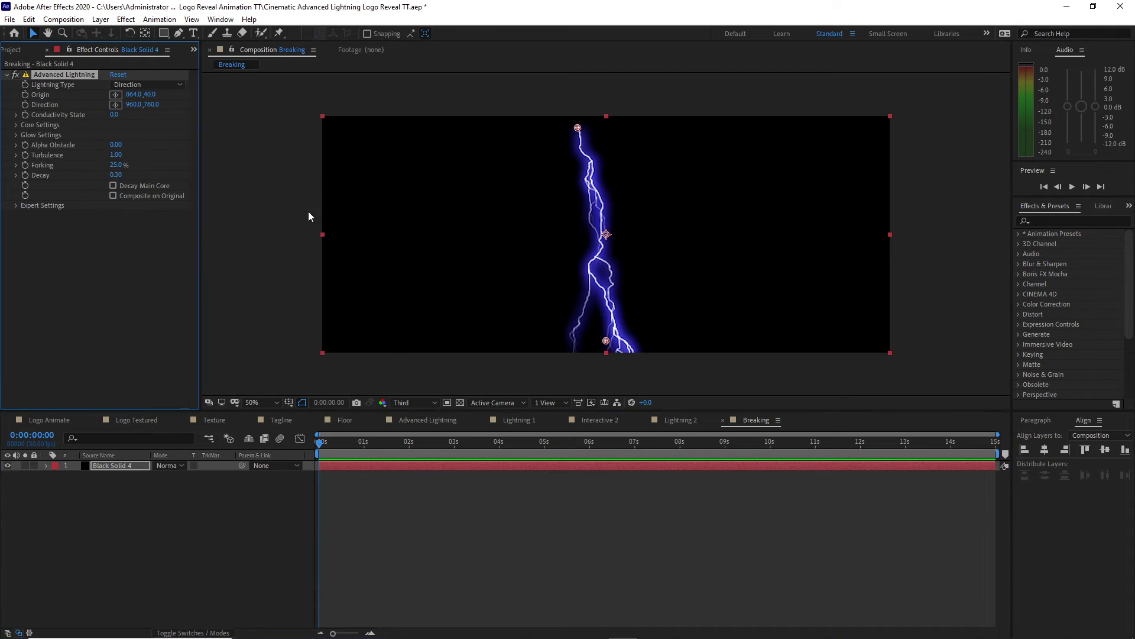
pyautogui.click(132, 86)
pyautogui.click(139, 121)
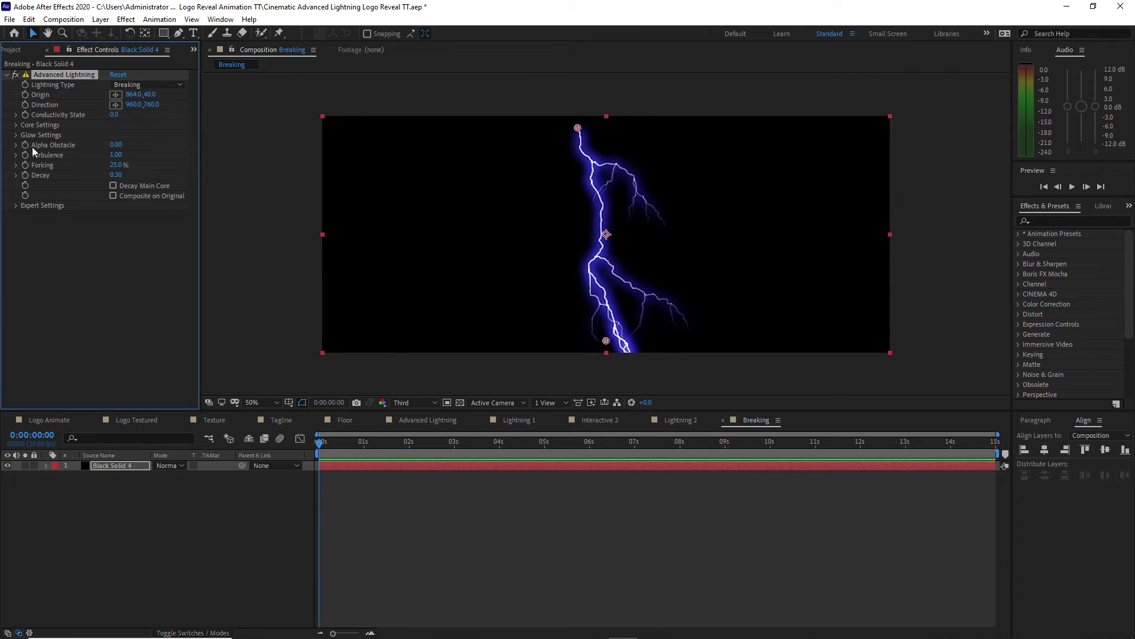
# Reduce the Advanced Lightning effect's Glow Radius to 1.0
pyautogui.click(14, 135)
pyautogui.click(117, 145)
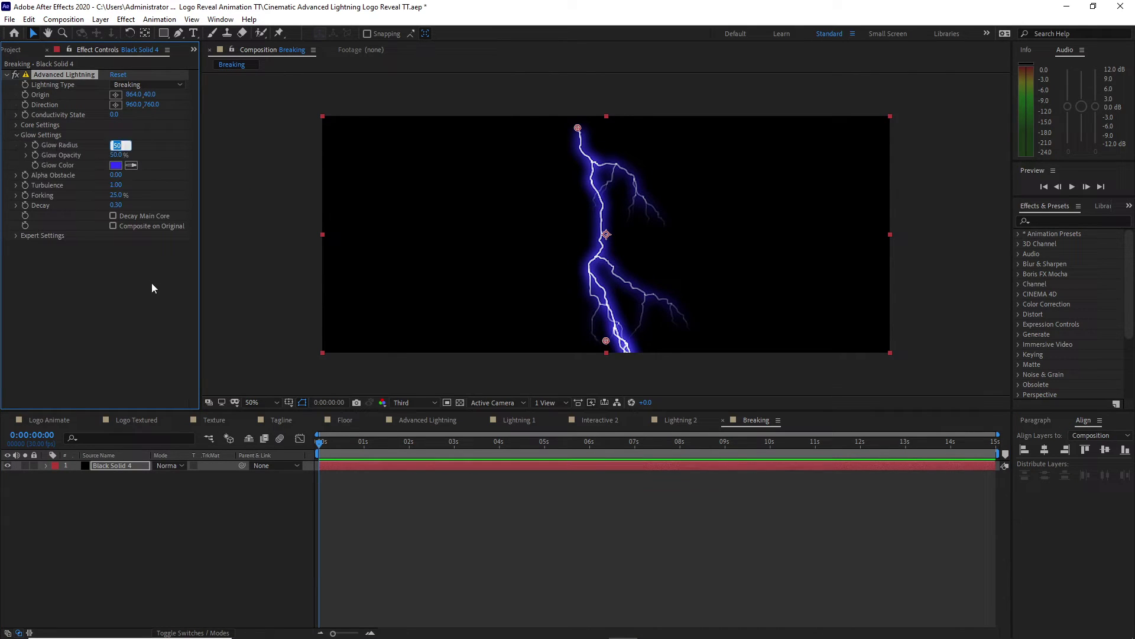
pyautogui.write('0')
# Reveal the lightning's Core Settings and copy the blue colour code 0196FE from the sticky note
pyautogui.click(15, 125)
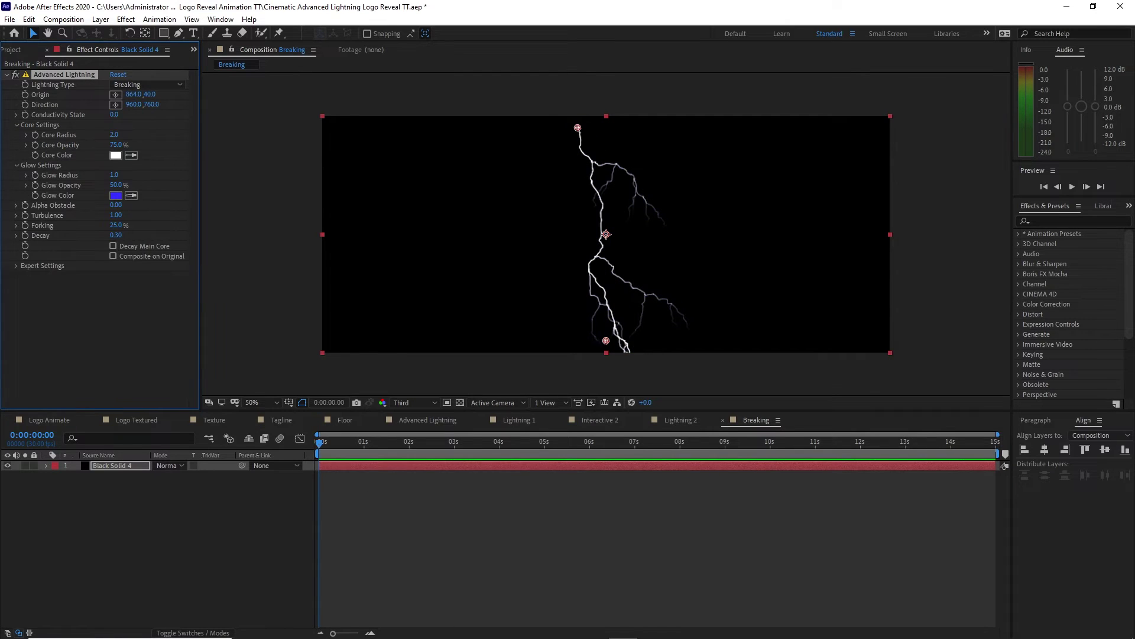
pyautogui.click(539, 628)
pyautogui.doubleClick(995, 302)
pyautogui.hotkey('ctrl', 'c')
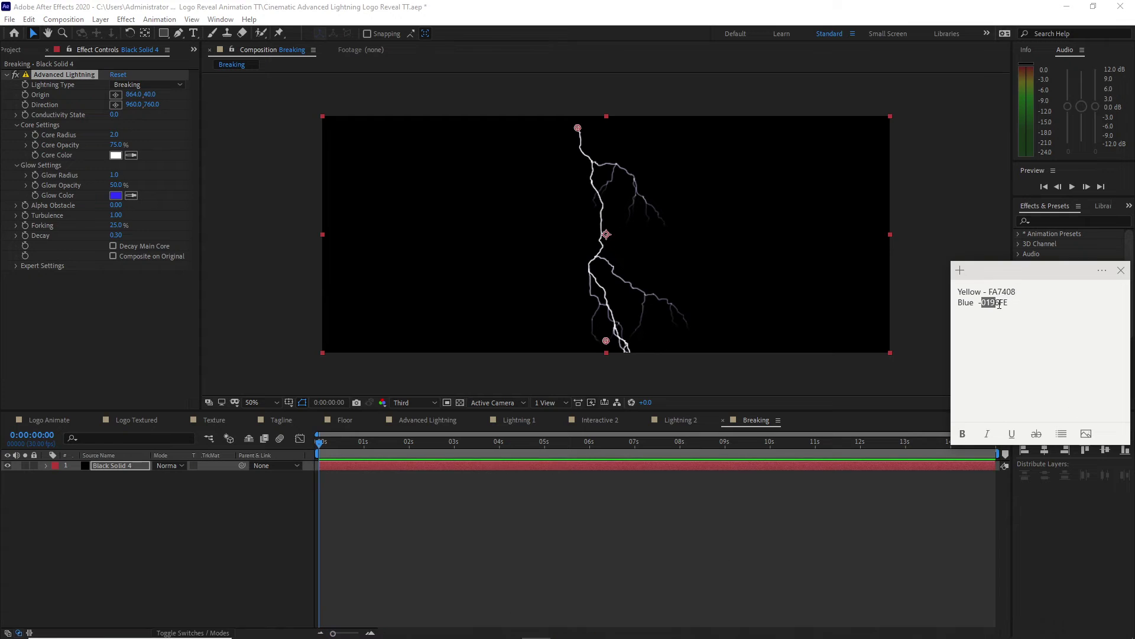
pyautogui.rightClick(985, 302)
pyautogui.click(1013, 308)
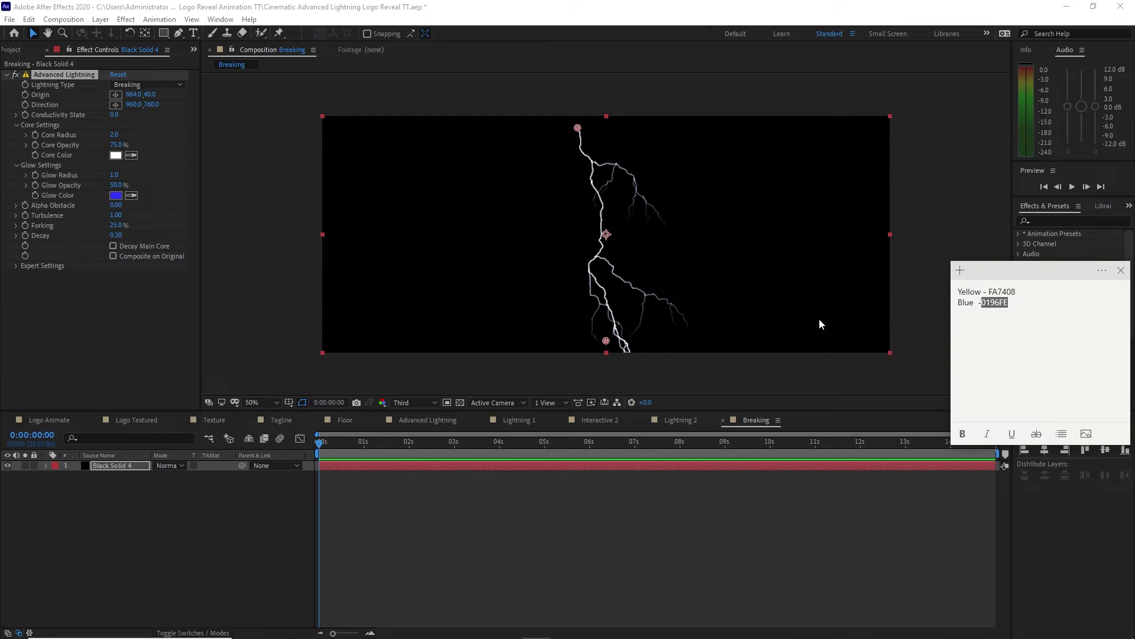
# Set the Advanced Lightning effect's Core Color to blue 0196FE and its Core Radius to 1.0
pyautogui.click(116, 155)
pyautogui.rightClick(309, 271)
pyautogui.click(336, 322)
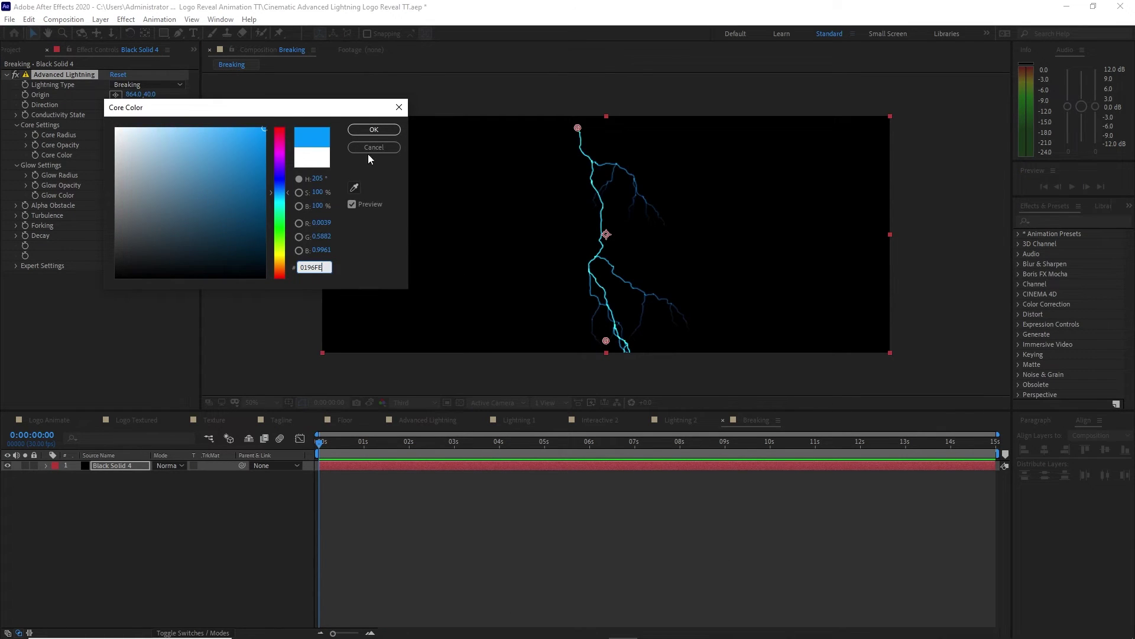
pyautogui.click(374, 129)
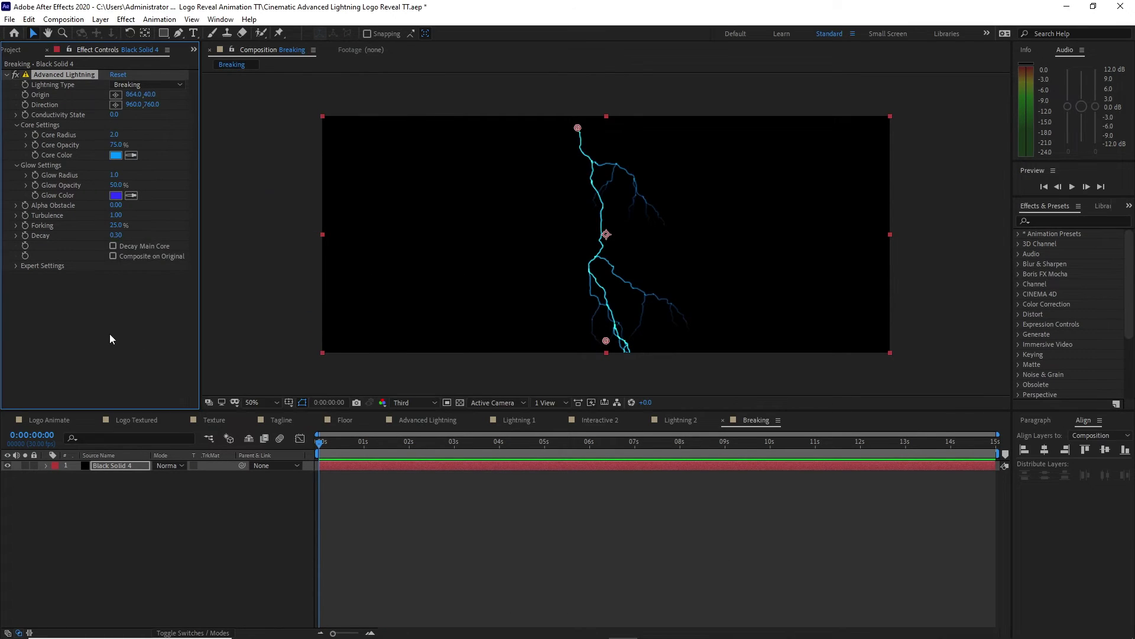
pyautogui.click(114, 135)
pyautogui.write('1')
# Animate the lightning with expressions: wiggle(7,3) on Core Radius and a multiple of time on Conductivity State
pyautogui.keyDown('alt'); pyautogui.click(34, 135); pyautogui.keyUp('alt')
pyautogui.write('w')
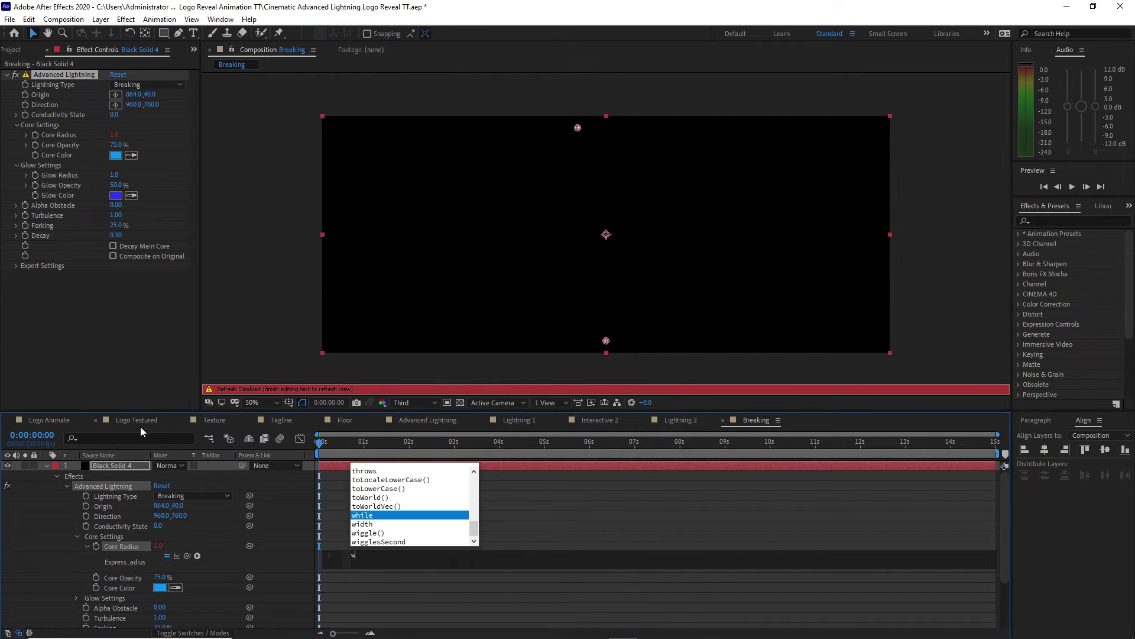
pyautogui.write('iggl')
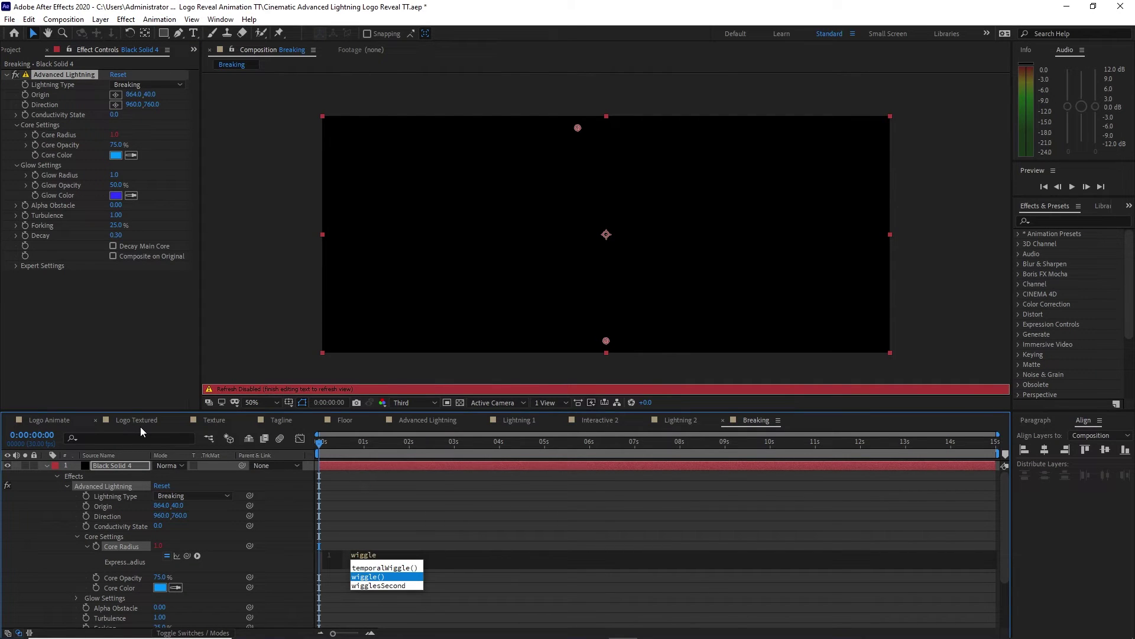
pyautogui.write('e')
pyautogui.press('Return')
pyautogui.write('7,3)')
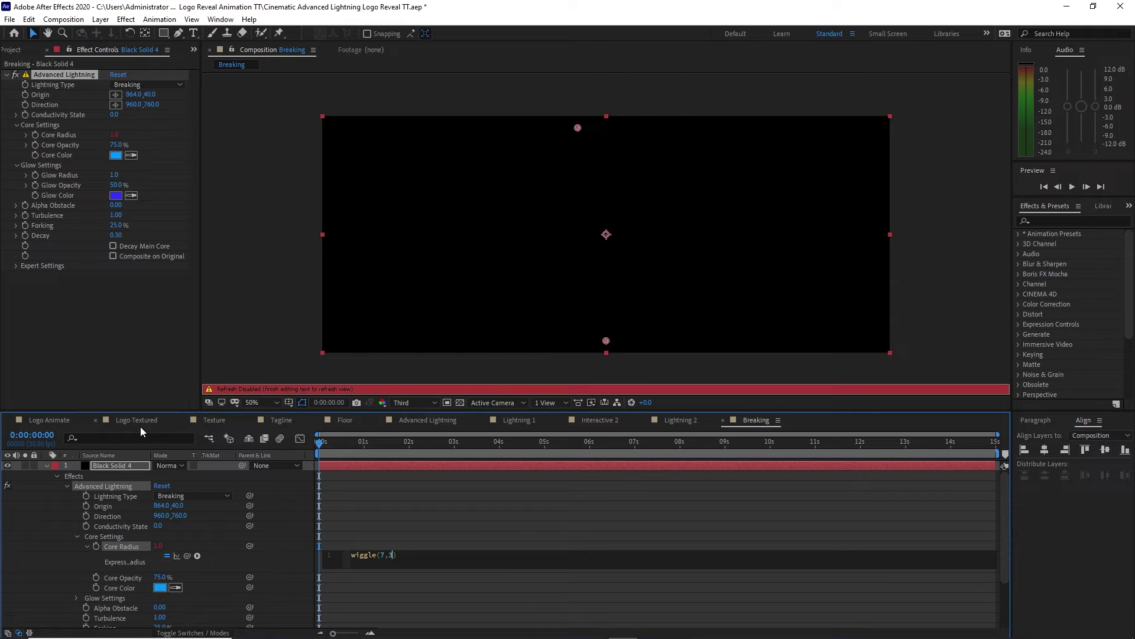
pyautogui.keyDown('alt'); pyautogui.click(26, 115); pyautogui.keyUp('alt')
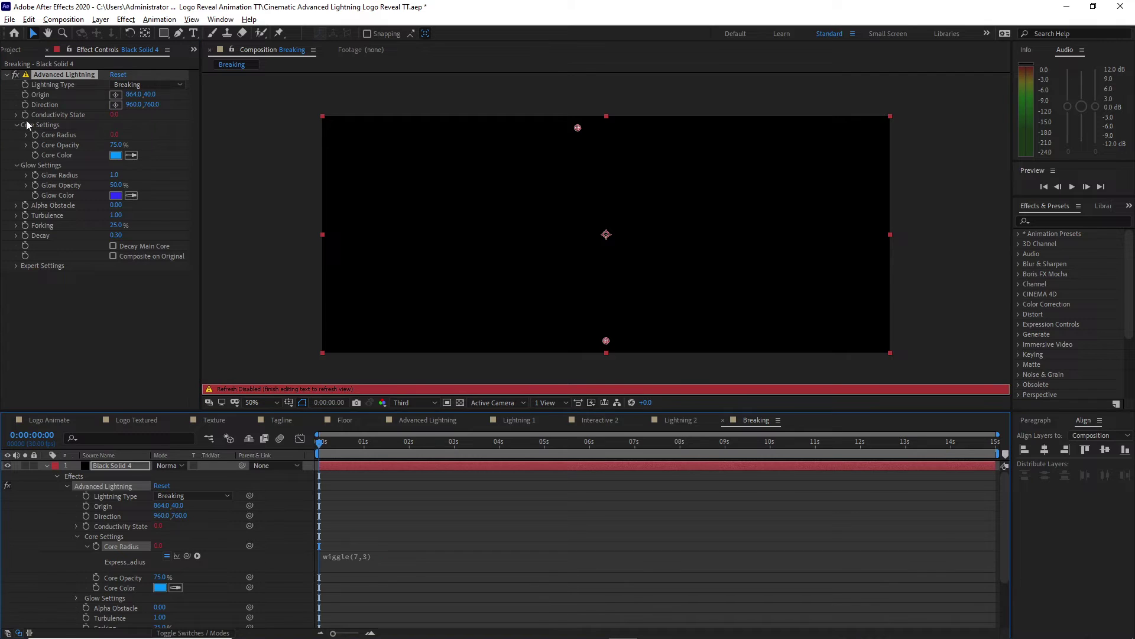
pyautogui.write('time*')
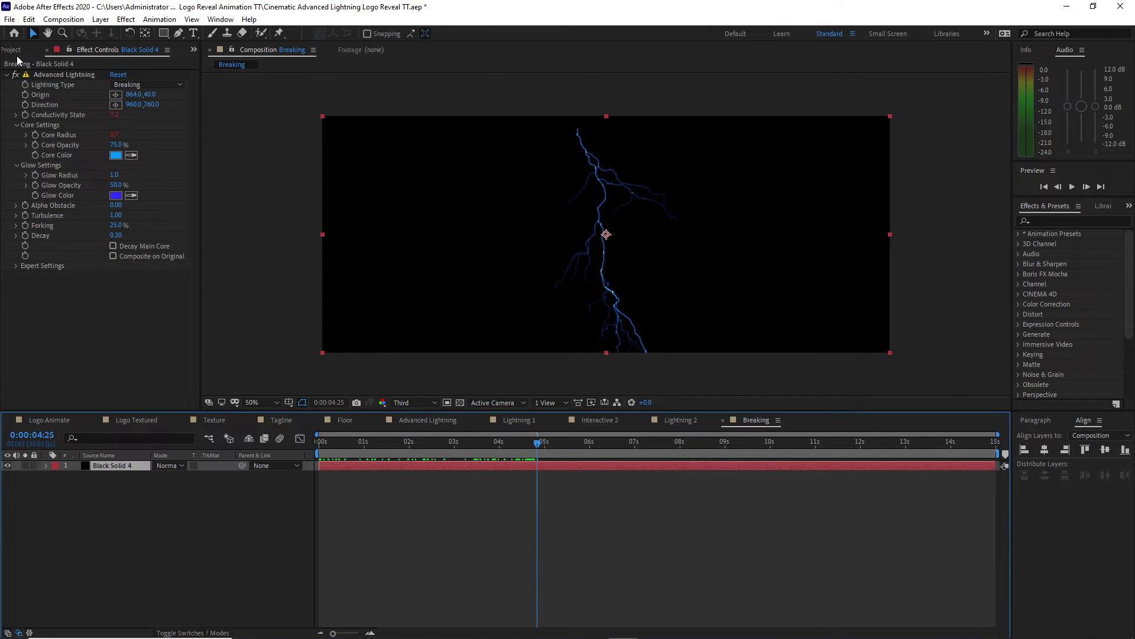
# Add the Logo Animate composition from the Logo folder beneath the black solid in the Breaking composition
pyautogui.click(13, 50)
pyautogui.click(5, 225)
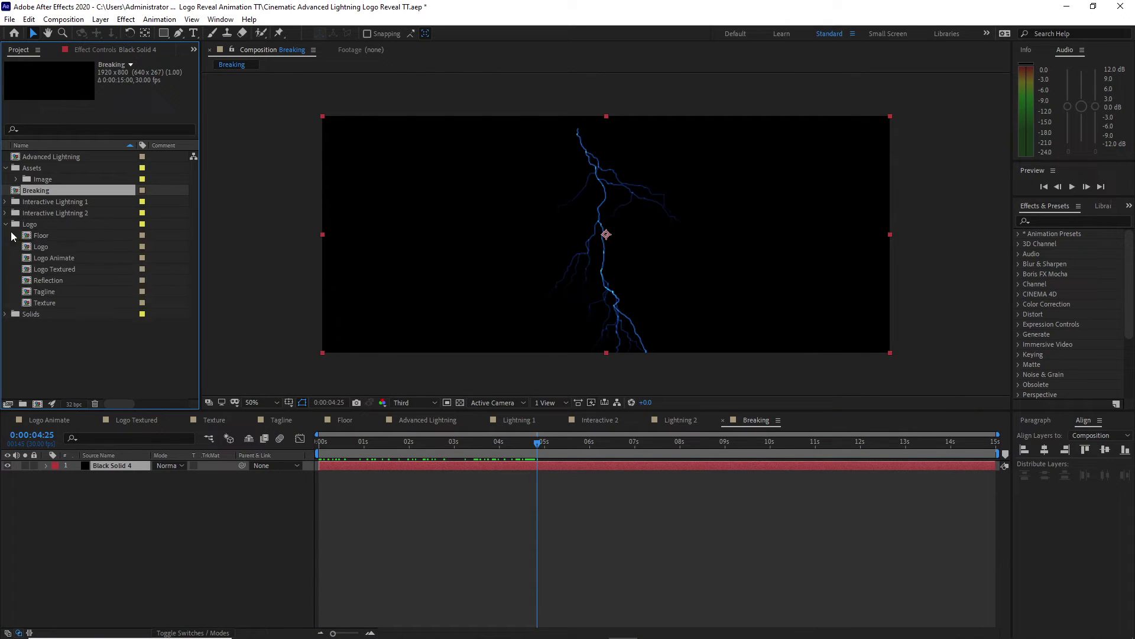
pyautogui.moveTo(50, 258); pyautogui.dragTo(105, 551)
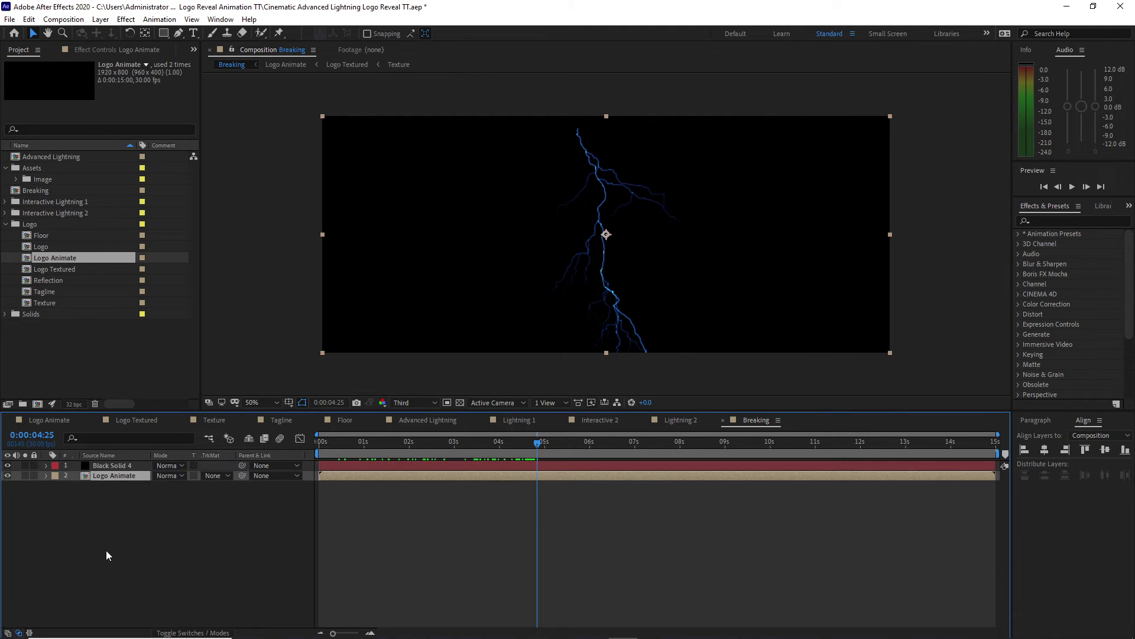
# Place the lightning's Origin at about 908, 156 and Direction at about 940, 520 over the helmet, and set Forking to 10%
pyautogui.click(101, 468)
pyautogui.click(101, 51)
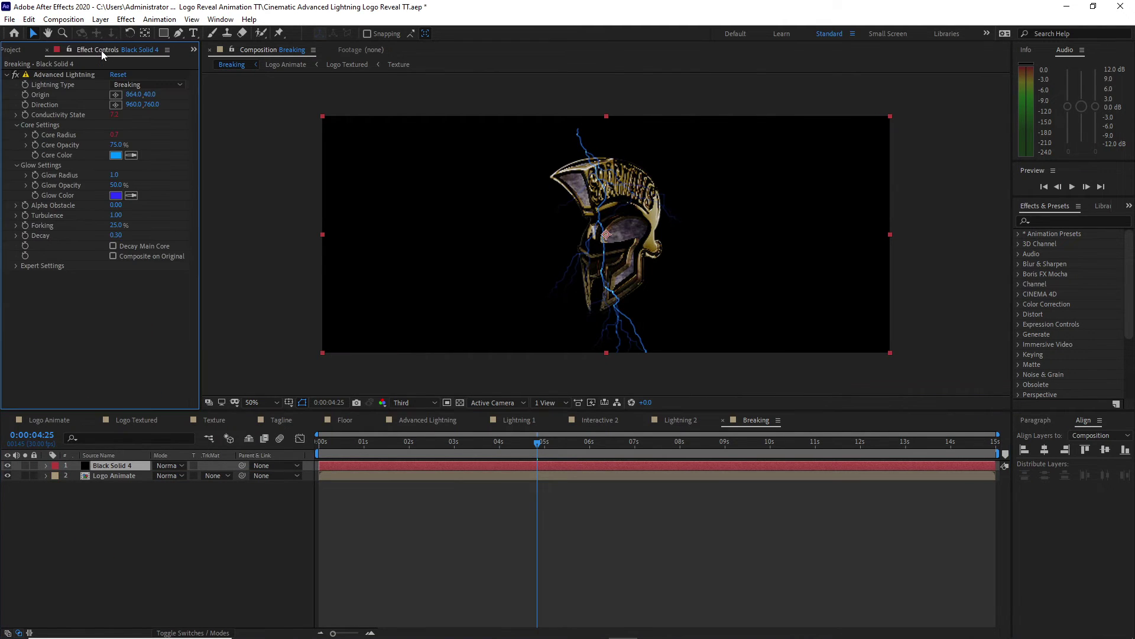
pyautogui.click(87, 78)
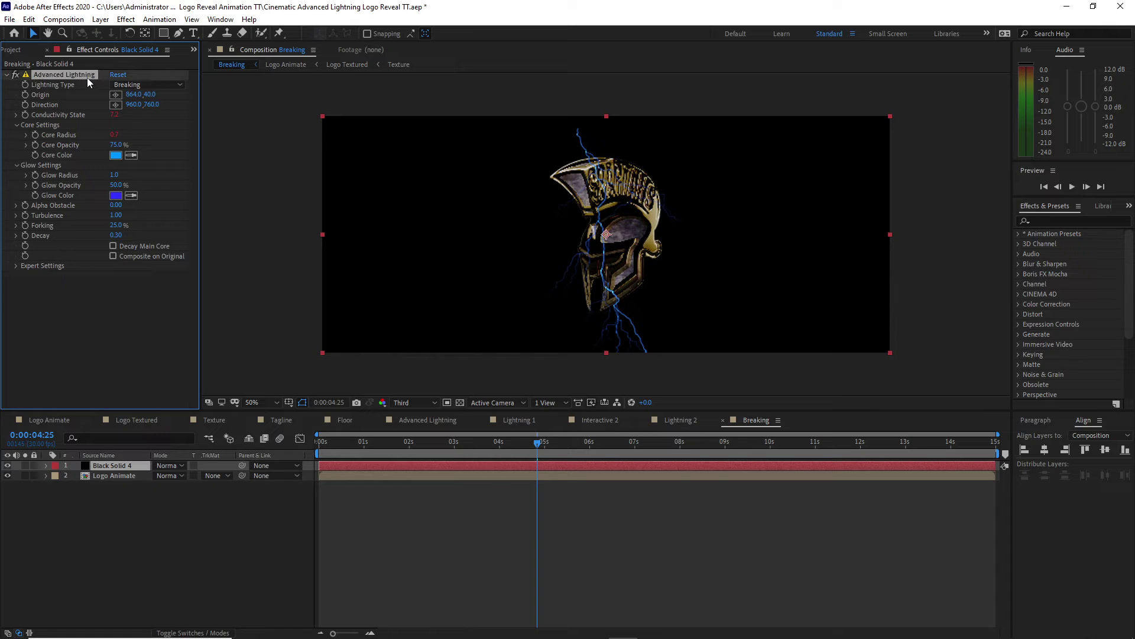
pyautogui.moveTo(578, 128); pyautogui.dragTo(591, 162)
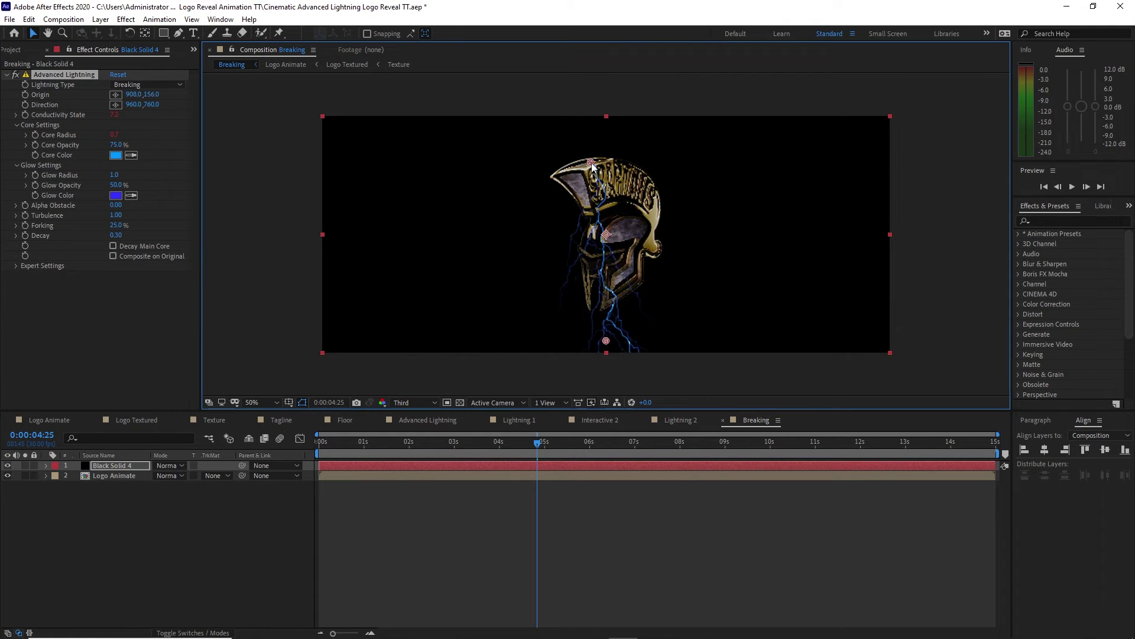
pyautogui.moveTo(606, 342); pyautogui.dragTo(600, 270)
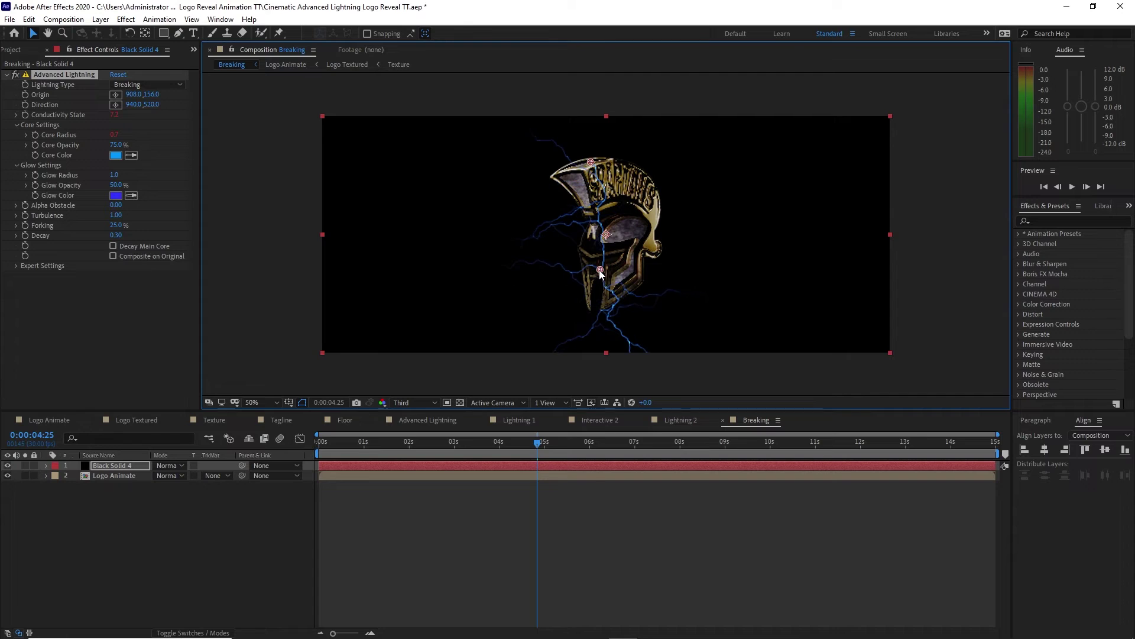
pyautogui.click(114, 228)
pyautogui.write('10')
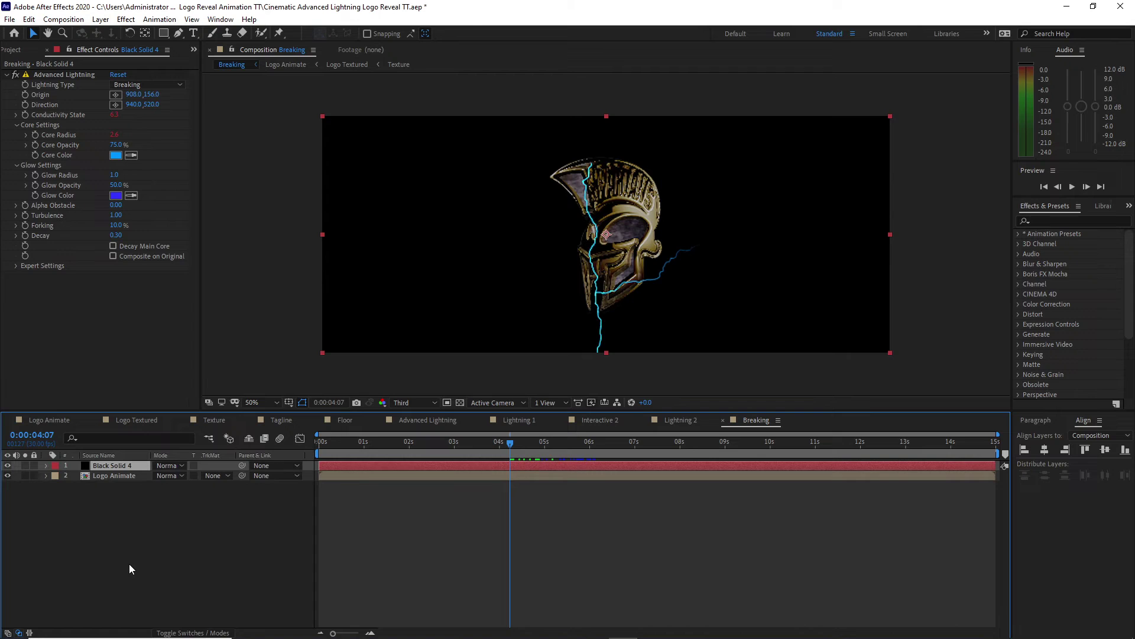
# Unlink the black solid's scale proportions and shrink the layer to about 60% wide and 57% high
pyautogui.press('s')
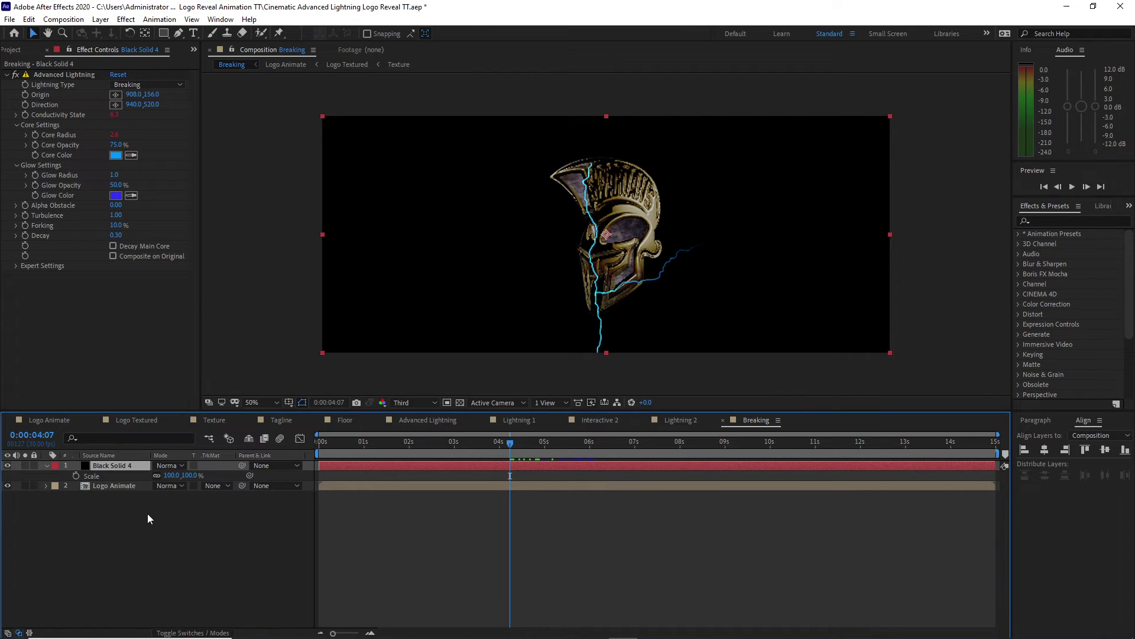
pyautogui.click(157, 475)
pyautogui.moveTo(188, 475); pyautogui.dragTo(142, 480)
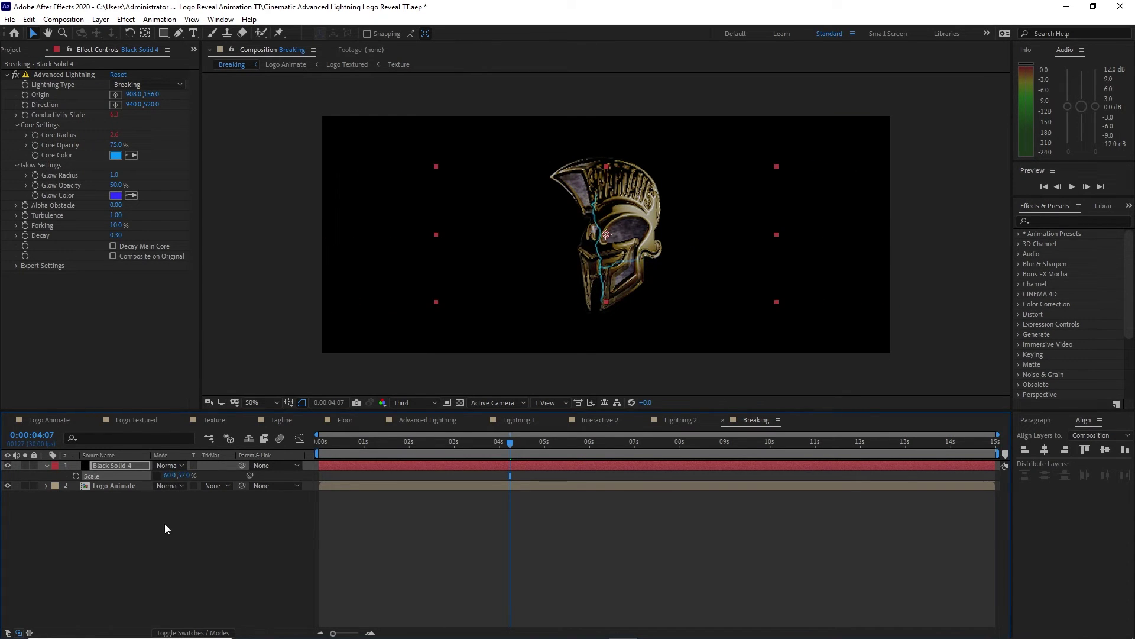
pyautogui.press('s')
# Duplicate the black solid and set the copy's Core Color to the sticky note's yellow code FA7408
pyautogui.click(29, 20)
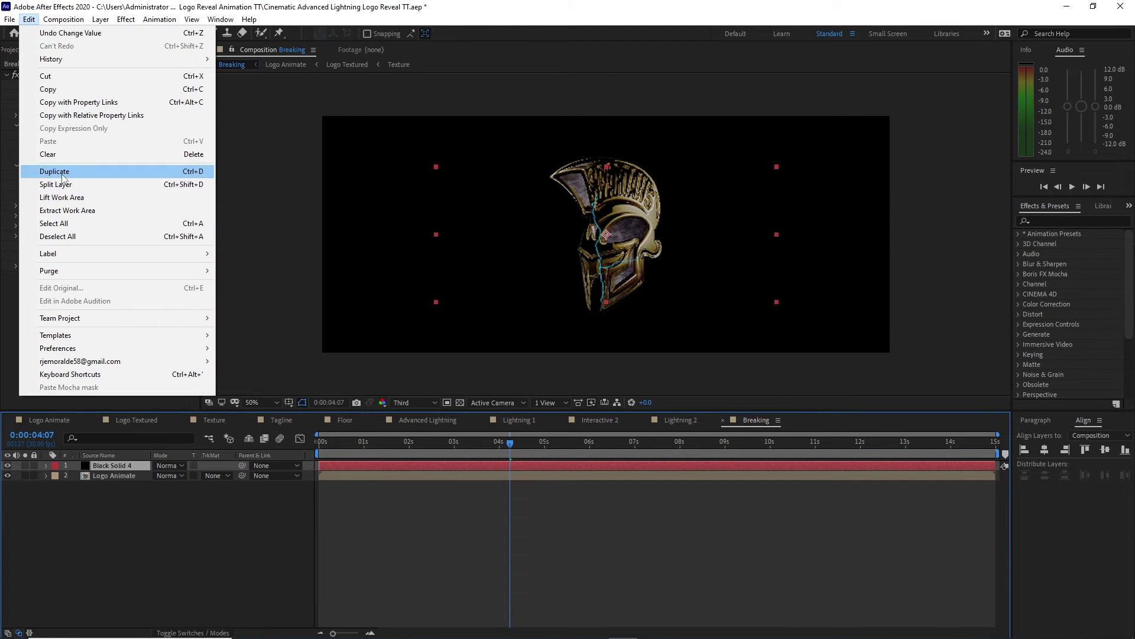
pyautogui.click(65, 170)
pyautogui.click(16, 124)
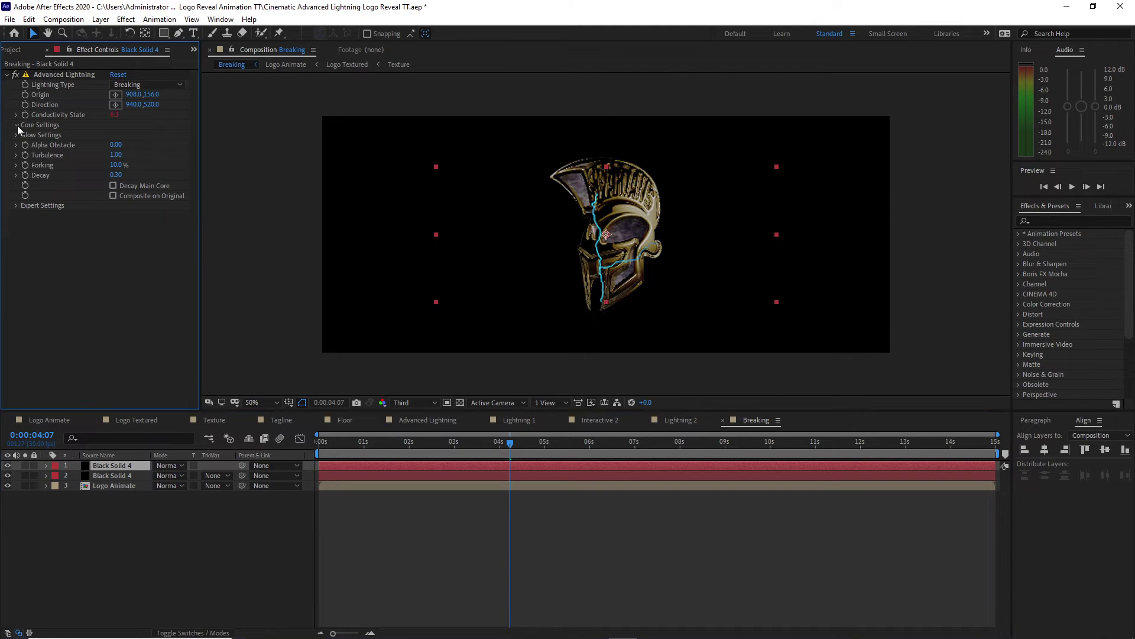
pyautogui.click(118, 156)
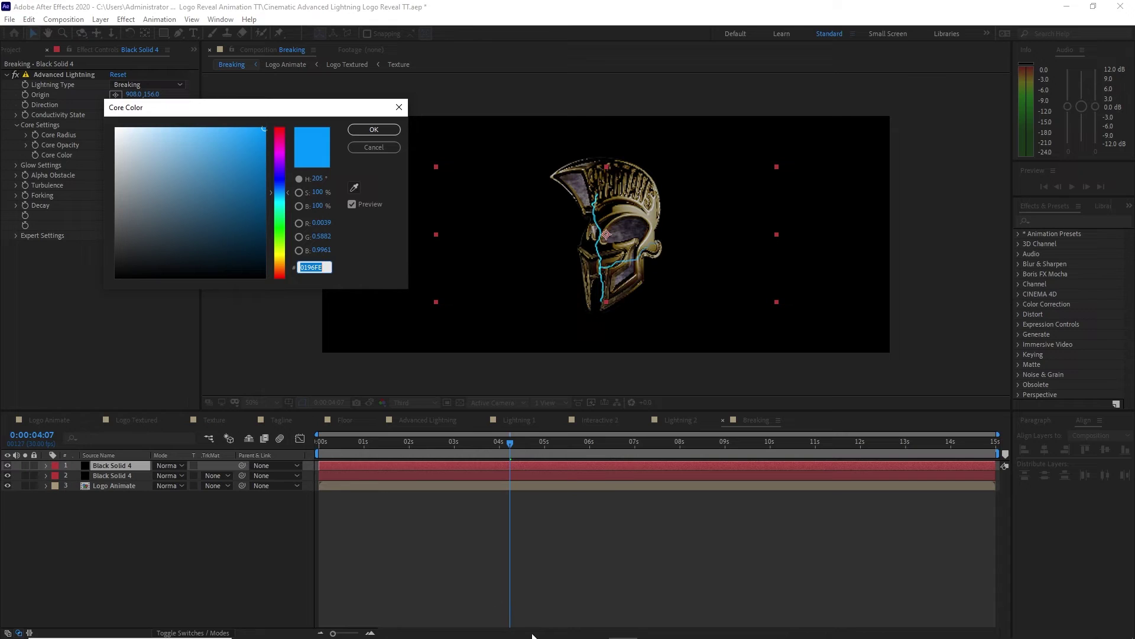
pyautogui.click(623, 632)
pyautogui.doubleClick(989, 293)
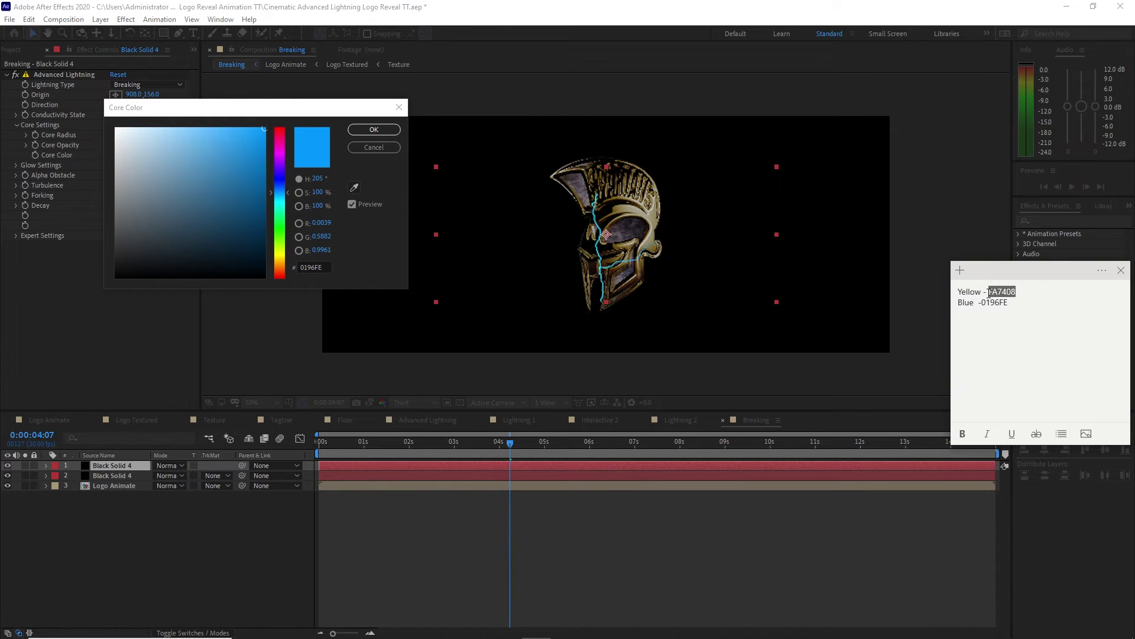
pyautogui.rightClick(1001, 295)
pyautogui.click(1024, 304)
pyautogui.click(303, 267)
pyautogui.rightClick(304, 267)
pyautogui.click(326, 319)
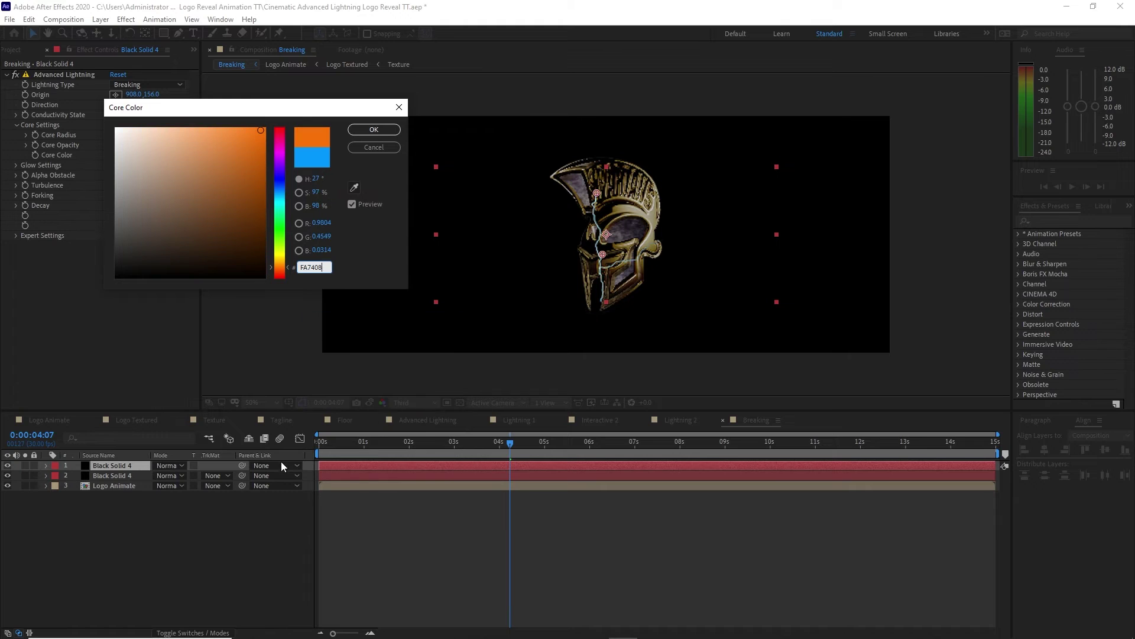
pyautogui.click(374, 130)
# Set the duplicated lightning's Glow Color to FA7408 as well
pyautogui.click(16, 165)
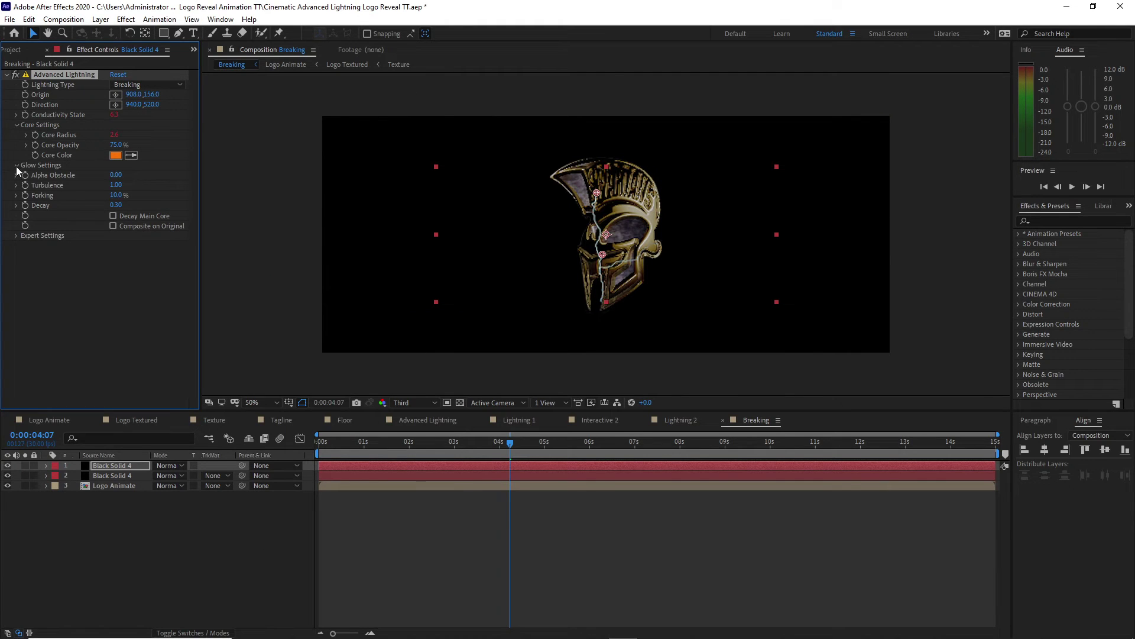
pyautogui.click(116, 195)
pyautogui.rightClick(308, 267)
pyautogui.click(337, 318)
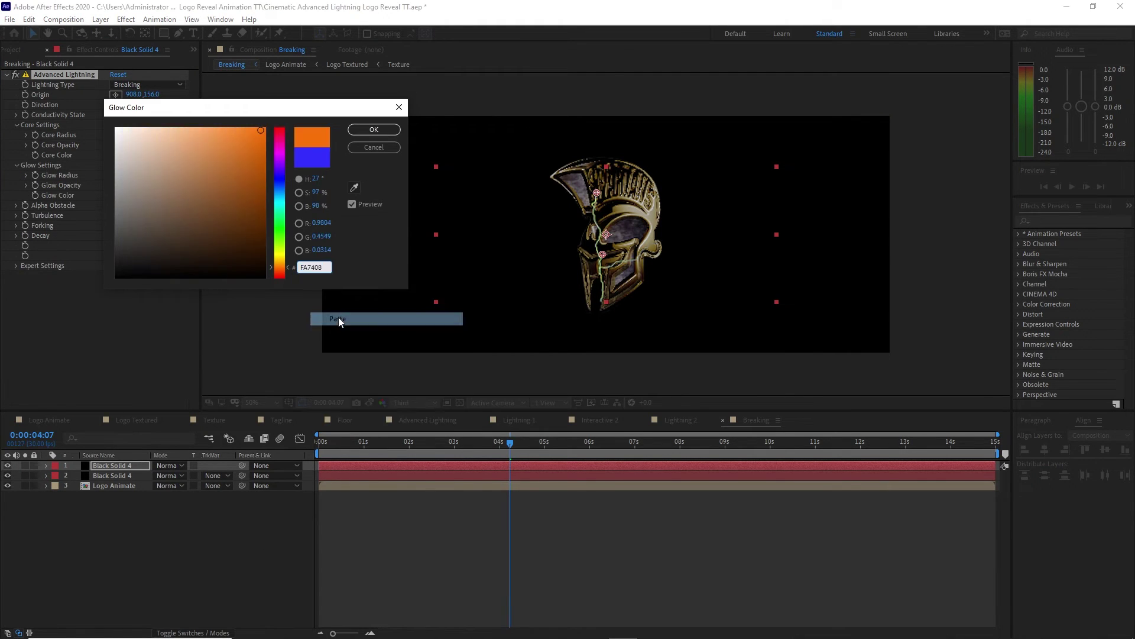
pyautogui.click(360, 133)
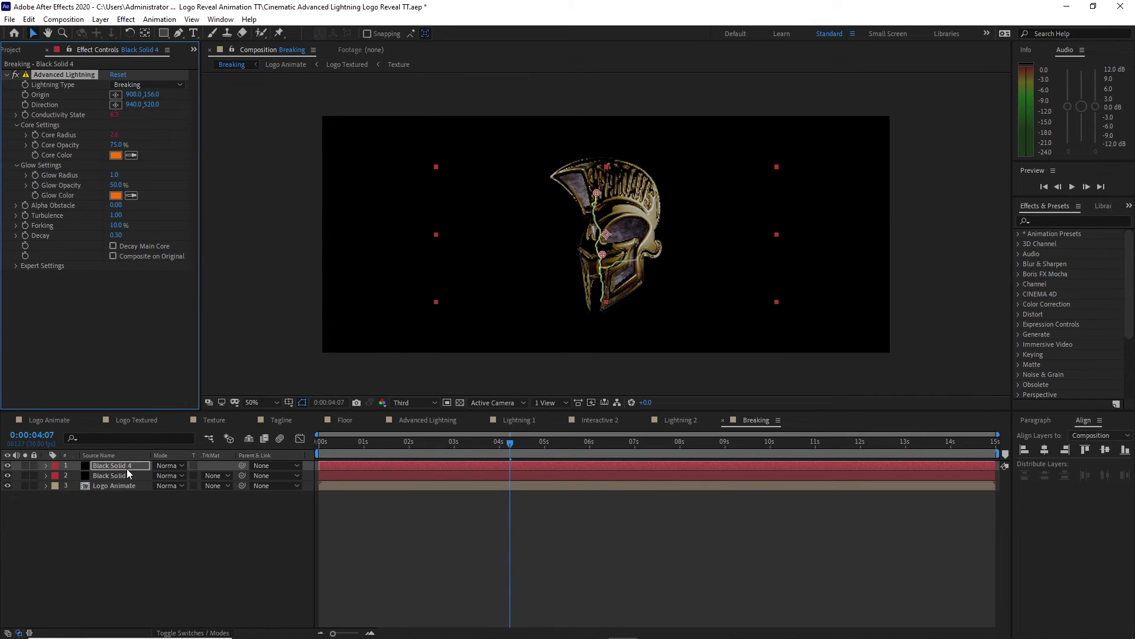
# Shift the yellow lightning layer horizontally to about X 1071, and flip it both horizontally and vertically
pyautogui.press('p')
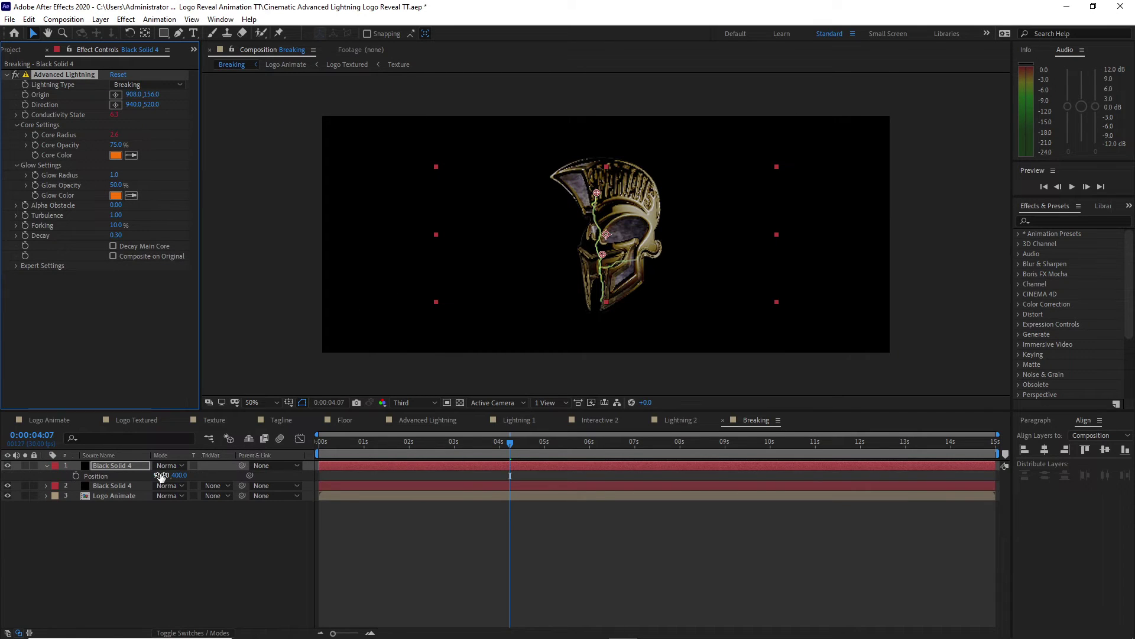
pyautogui.moveTo(163, 475); pyautogui.dragTo(227, 475)
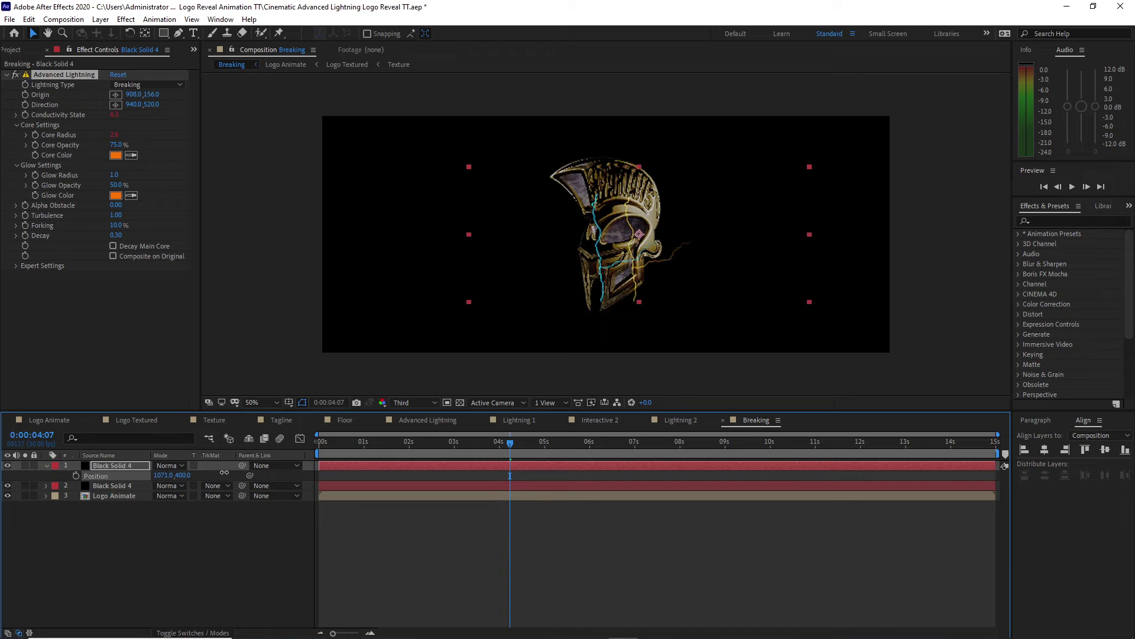
pyautogui.hotkey('alt', 'l')
pyautogui.moveTo(214, 158)
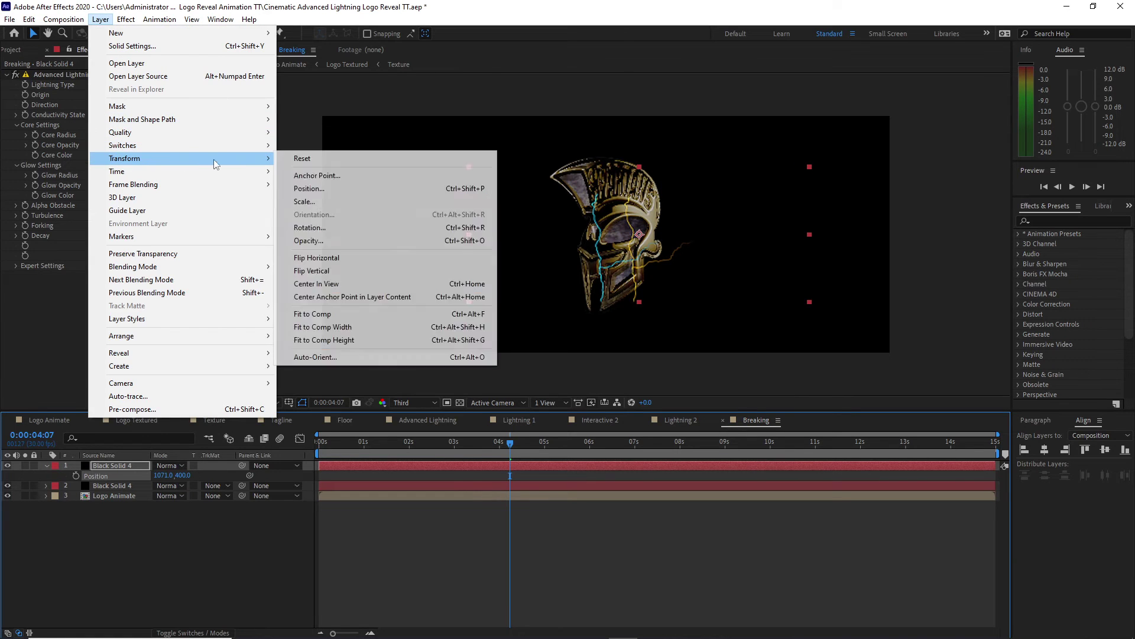
pyautogui.click(329, 261)
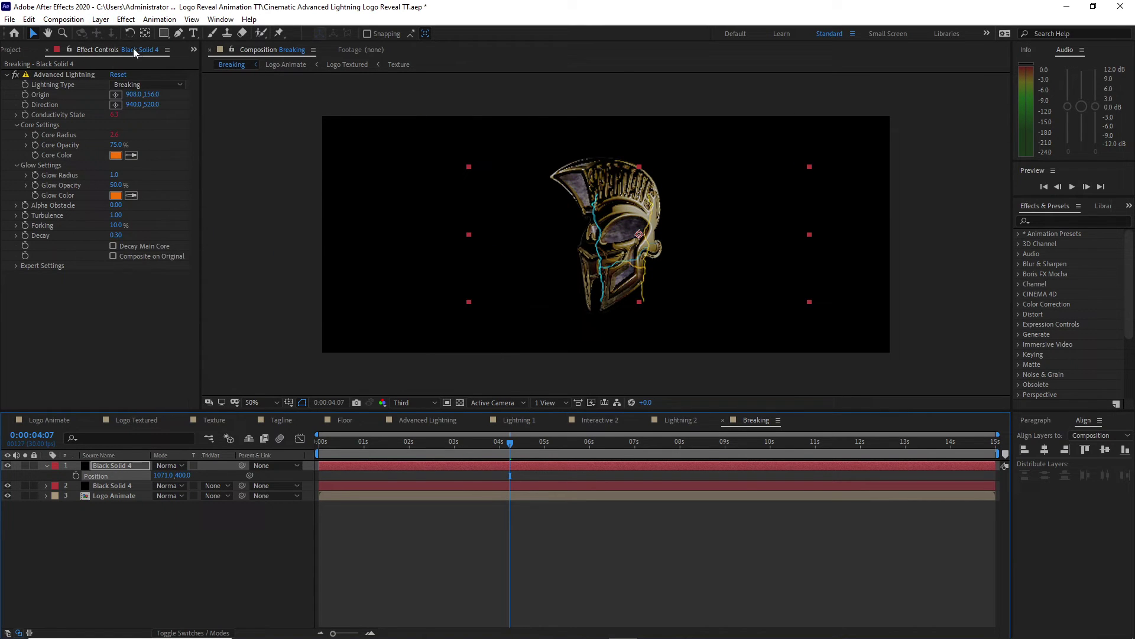
pyautogui.click(100, 20)
pyautogui.moveTo(162, 157)
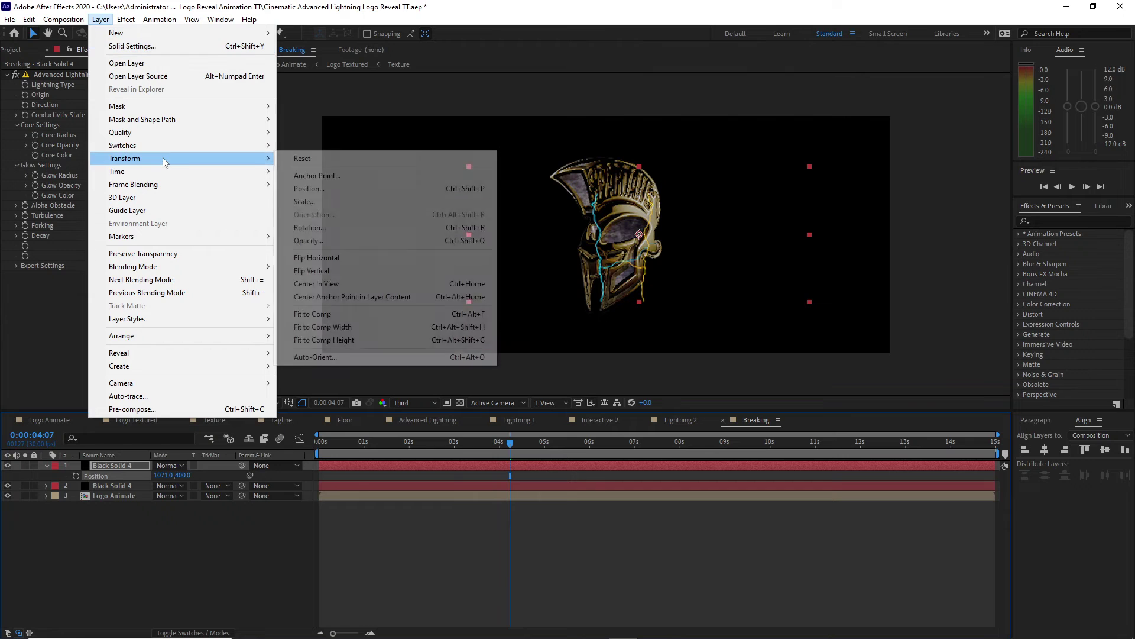
pyautogui.click(345, 271)
# Pre-compose the two black solid lightning layers into a new composition named Break
pyautogui.hotkey('ctrl', 'a')
pyautogui.rightClick(132, 476)
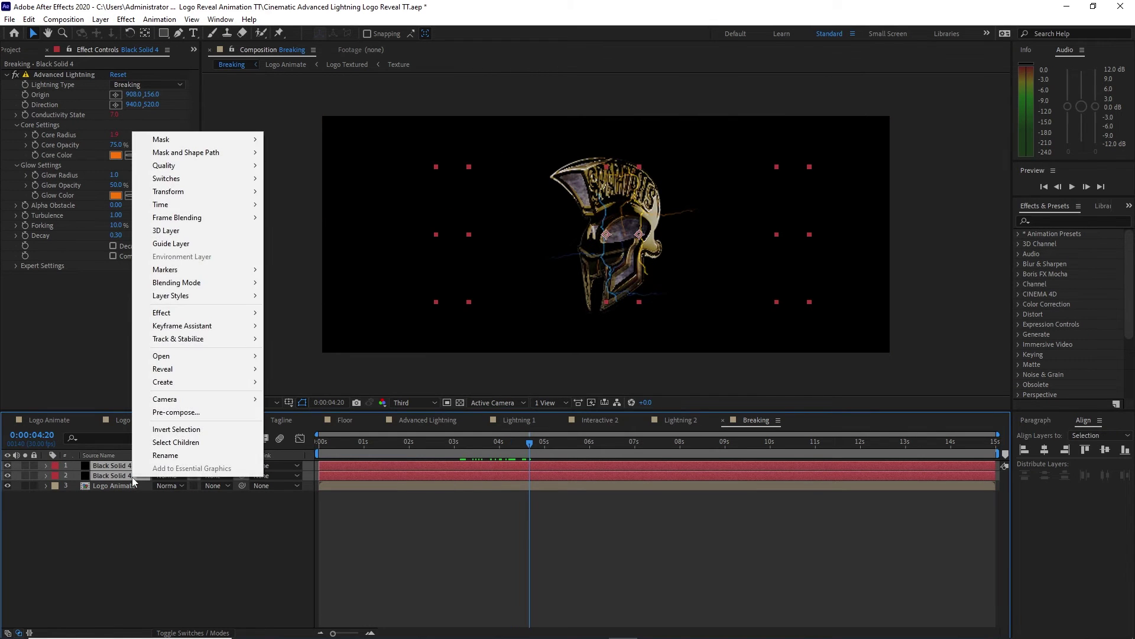
pyautogui.click(176, 411)
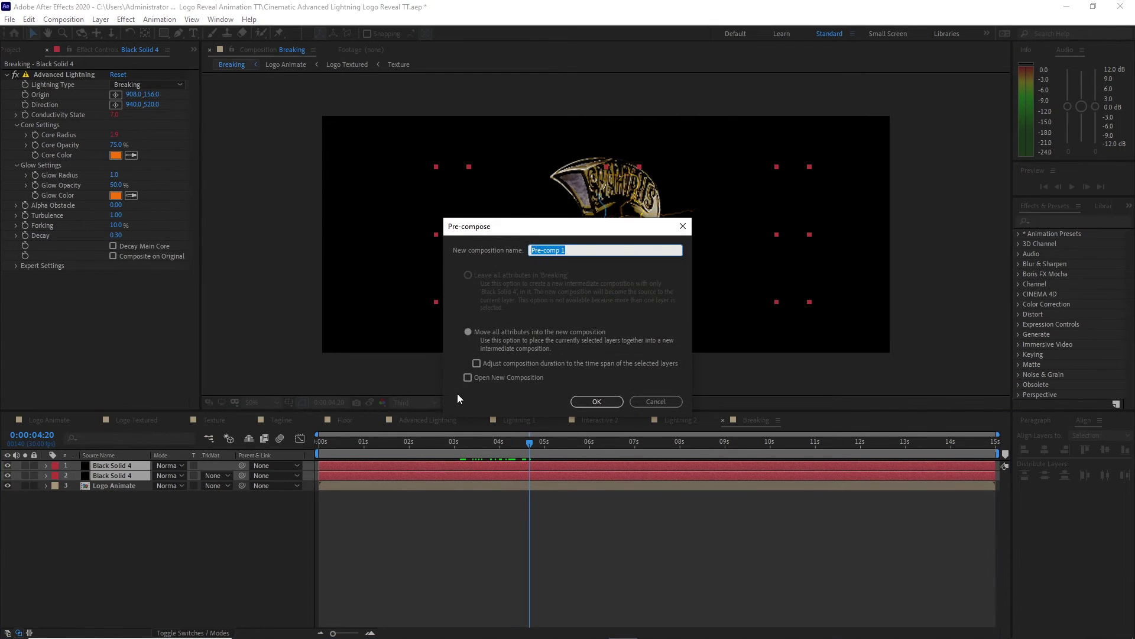
pyautogui.write('Break')
pyautogui.click(597, 402)
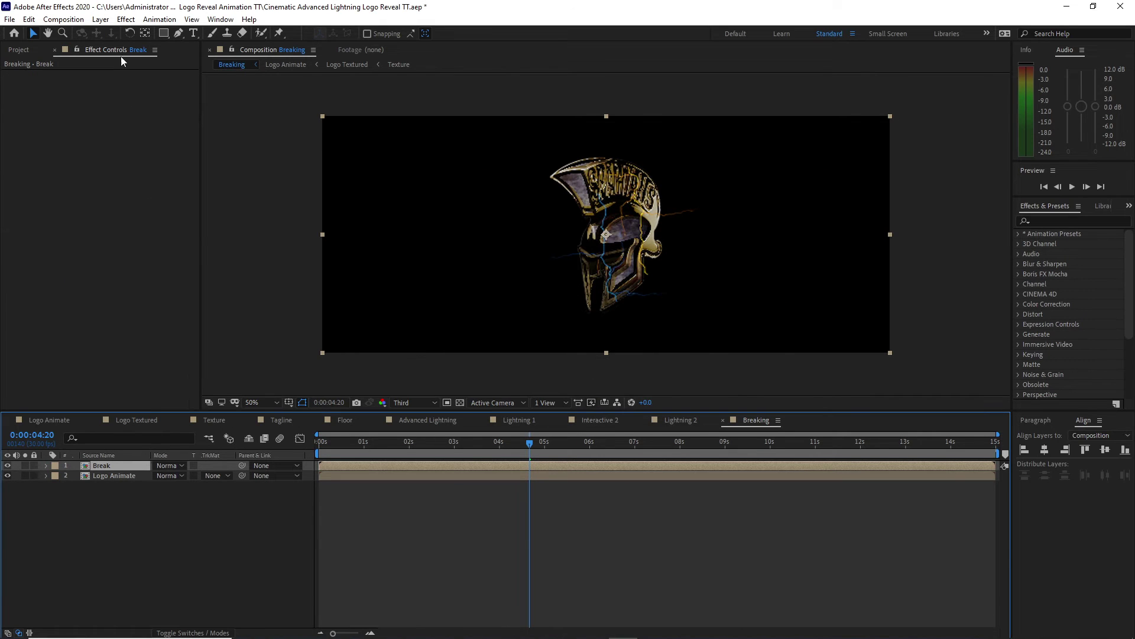
# Add a new adjustment layer above the Break layer in the Breaking composition
pyautogui.click(101, 19)
pyautogui.moveTo(269, 42)
pyautogui.click(331, 112)
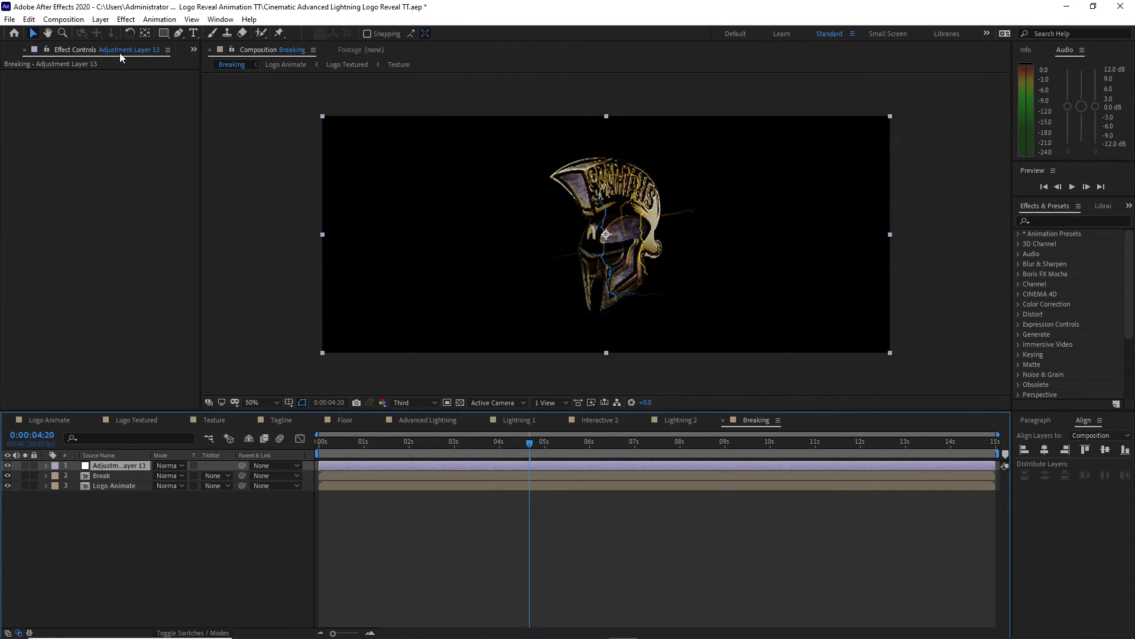
# Apply Set Matte to the adjustment layer with Logo Animate as its matte source, and hide the Logo Animate layer
pyautogui.click(126, 19)
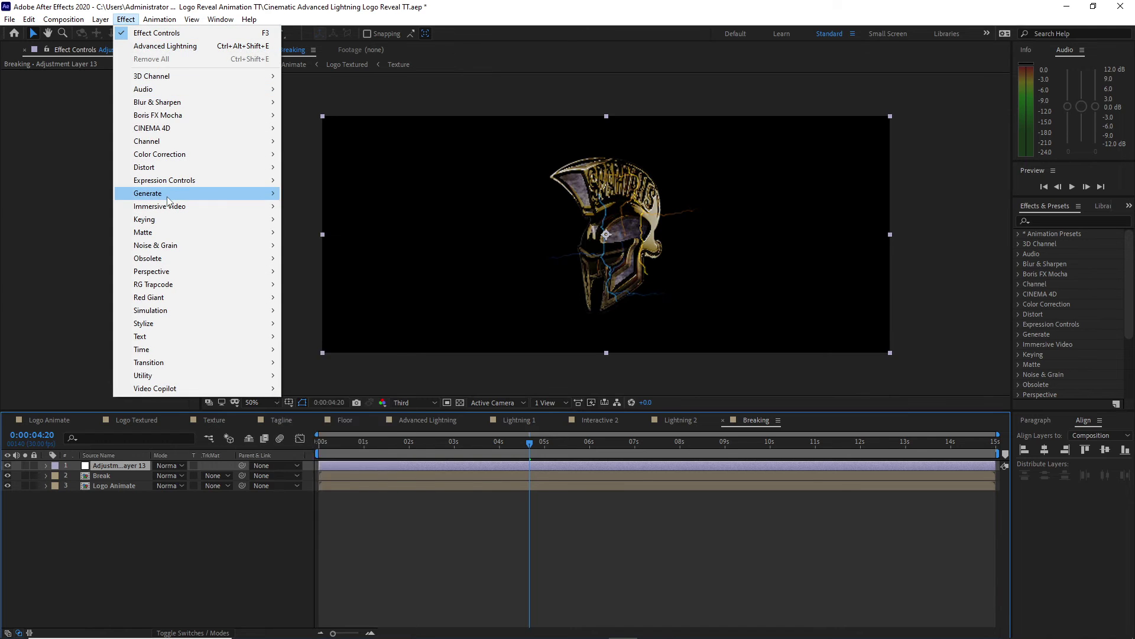
pyautogui.moveTo(172, 141)
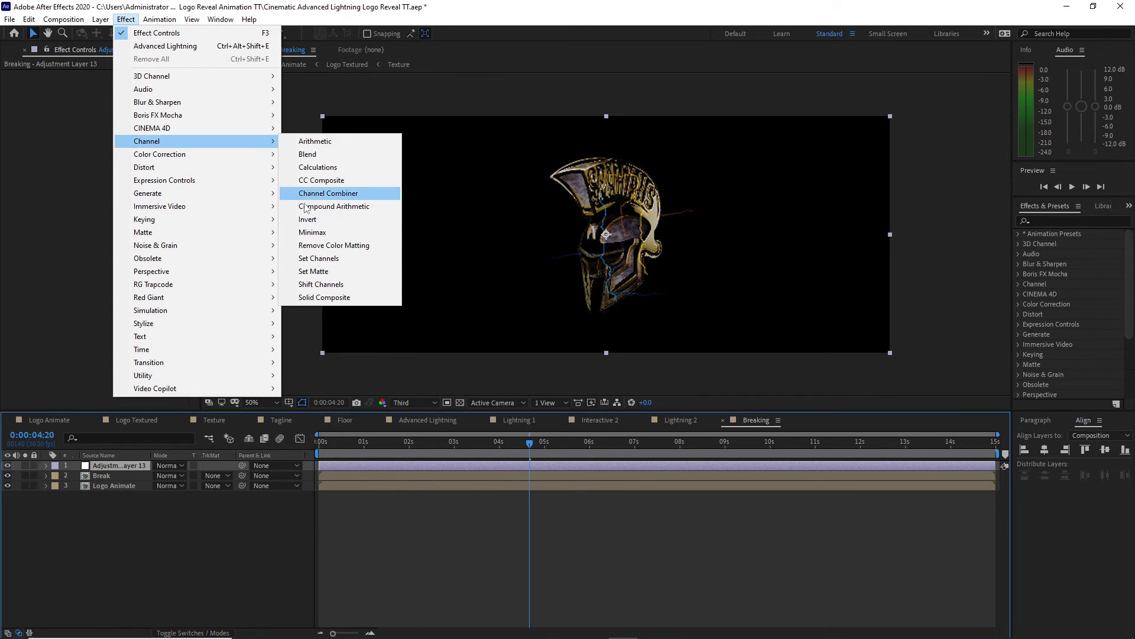
pyautogui.click(313, 272)
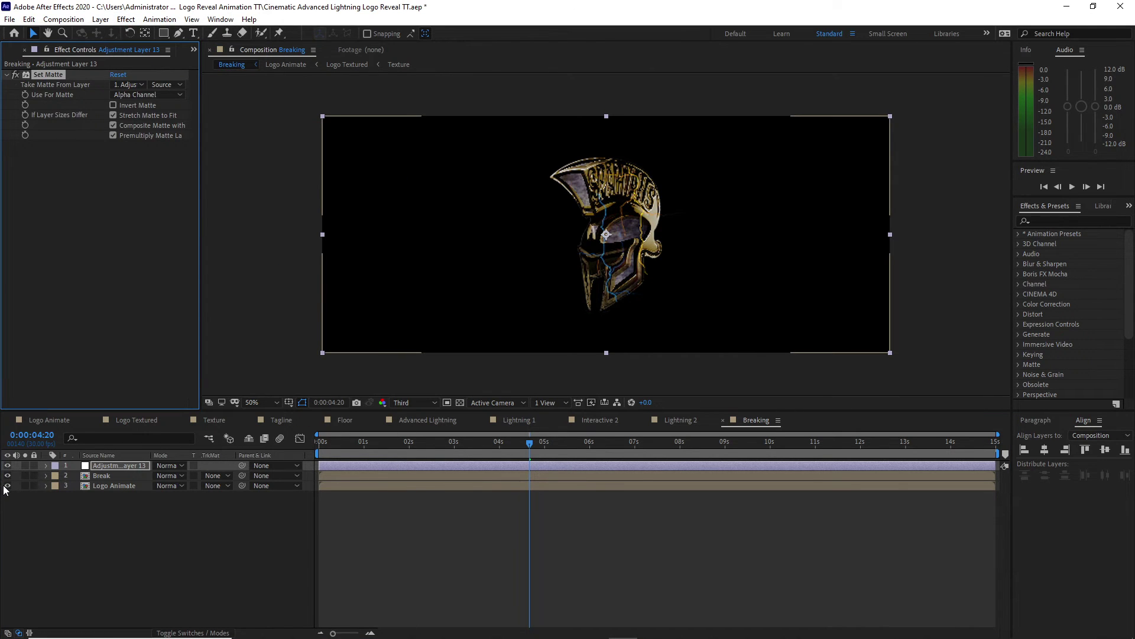
pyautogui.click(6, 486)
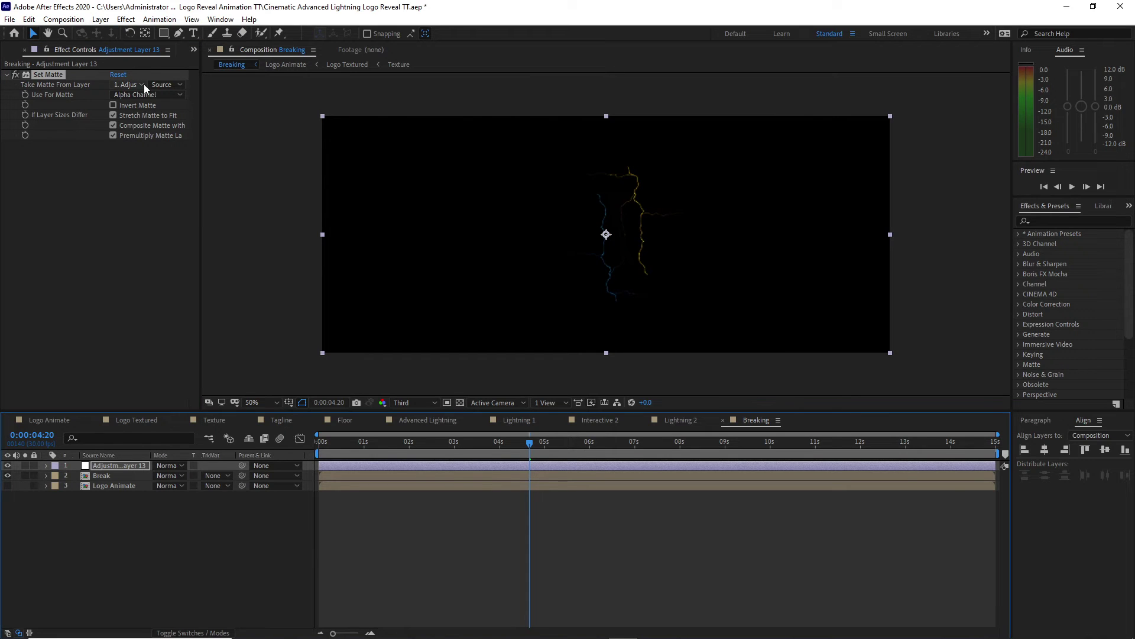
pyautogui.click(144, 84)
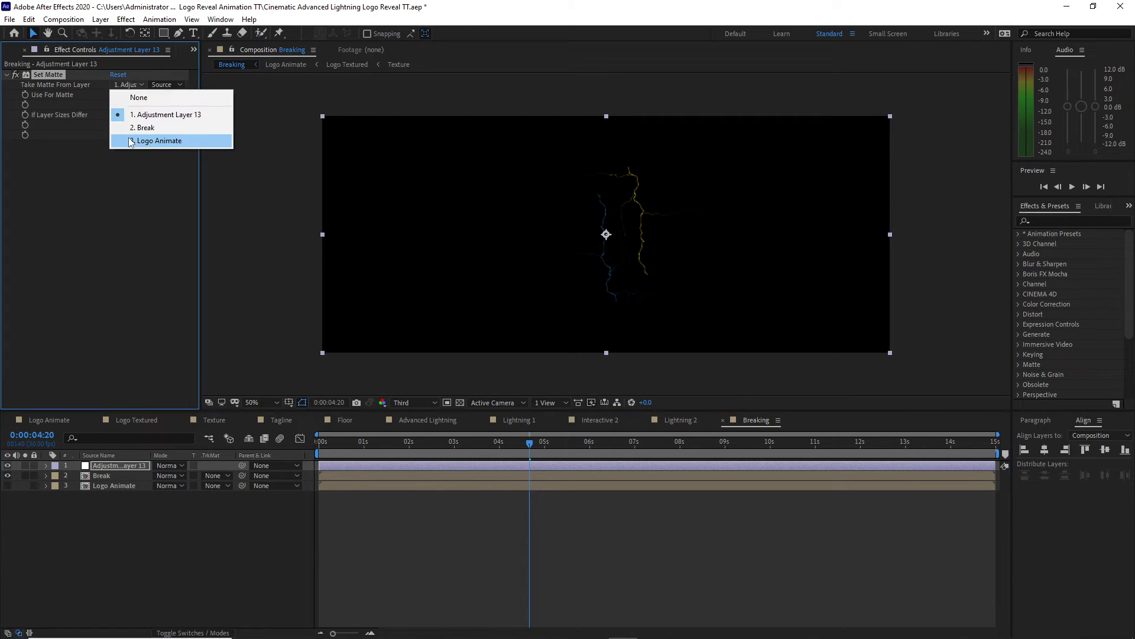
pyautogui.click(129, 139)
pyautogui.moveTo(561, 440); pyautogui.dragTo(625, 445)
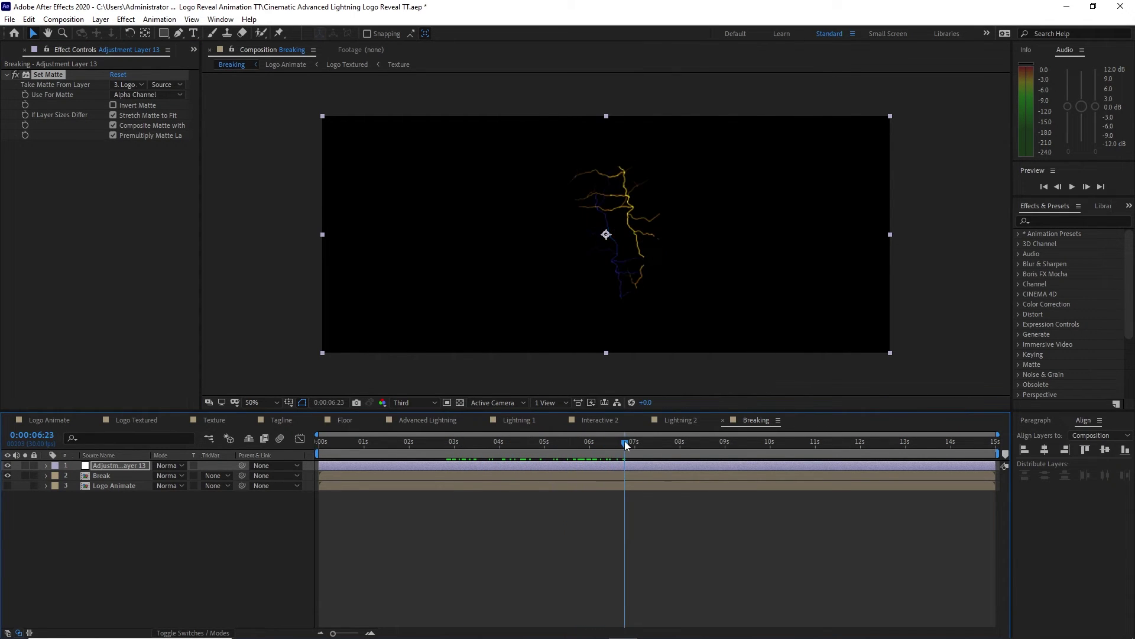
# Add a Glow effect to the Break layer with 0% threshold, a radius of about 38 and 0.1 intensity
pyautogui.click(133, 475)
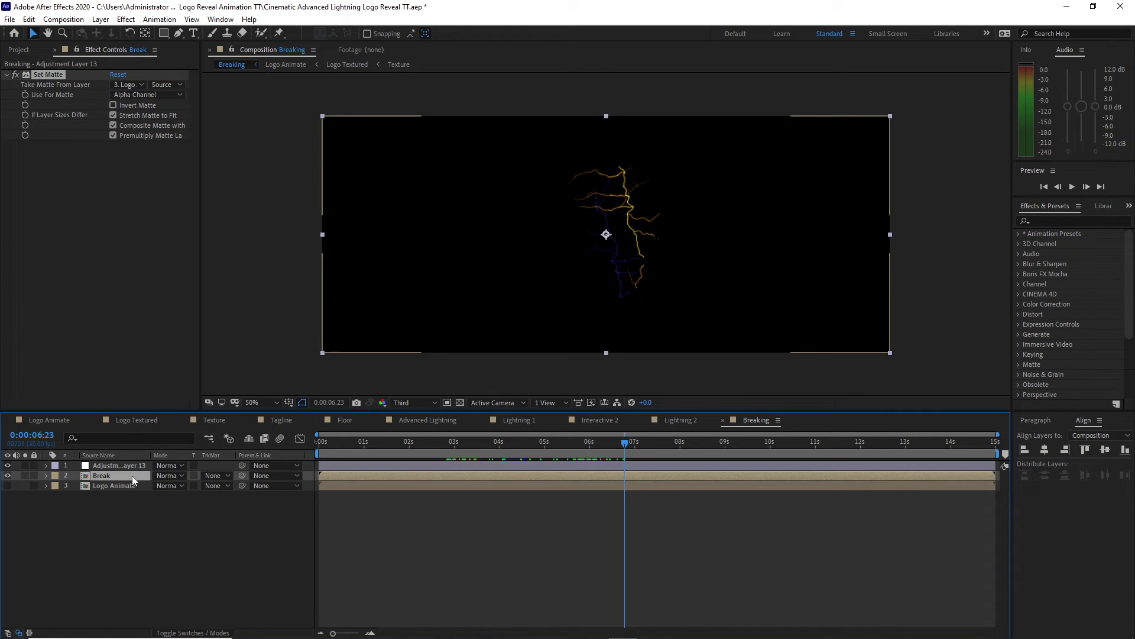
pyautogui.click(126, 19)
pyautogui.moveTo(186, 323)
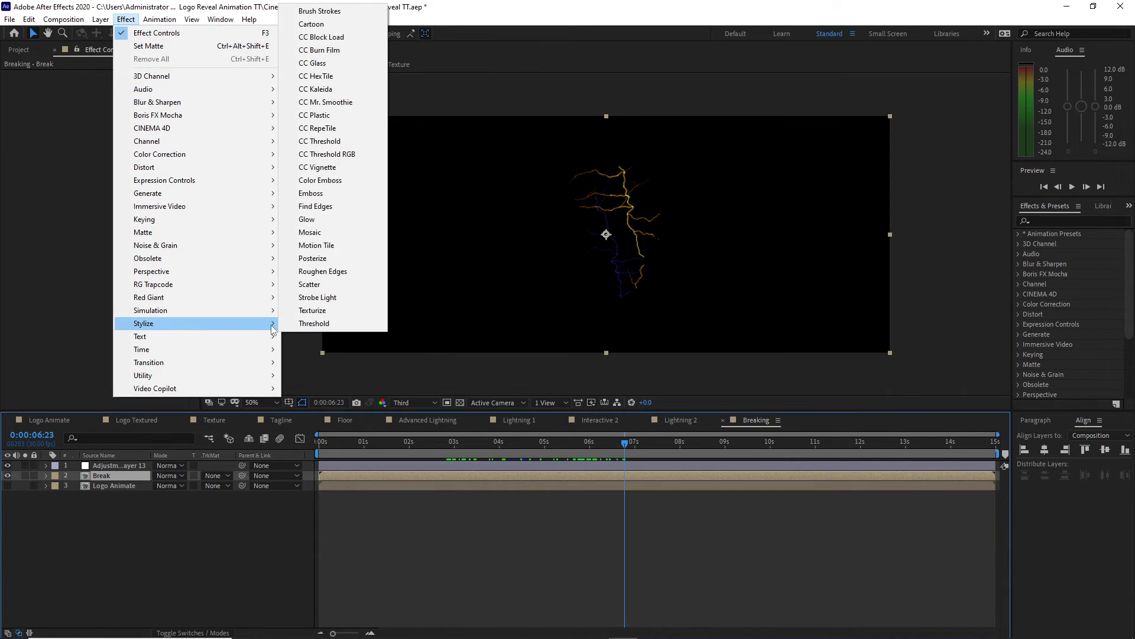
pyautogui.click(307, 219)
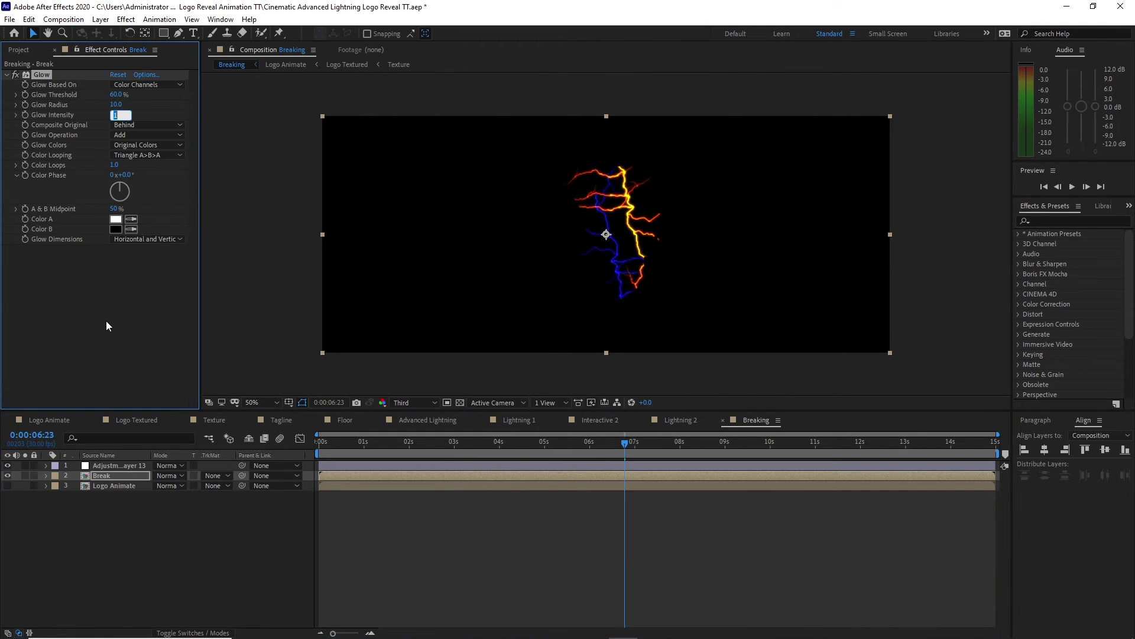
pyautogui.press('BackSpace')
pyautogui.click(118, 94)
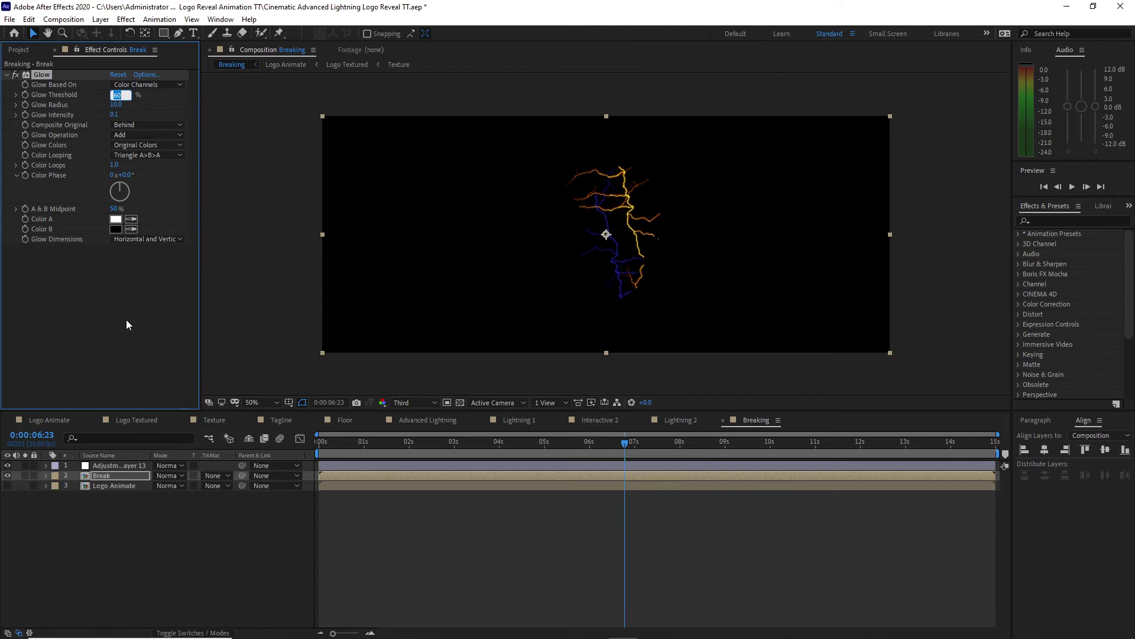
pyautogui.write('0')
pyautogui.moveTo(116, 105); pyautogui.dragTo(134, 110)
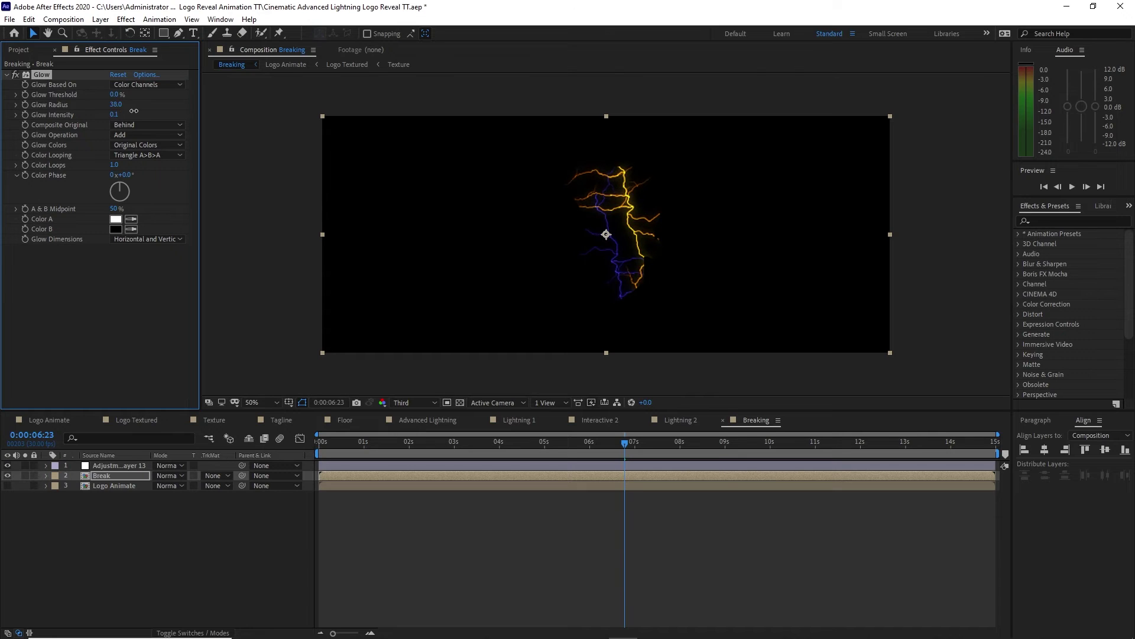
# Duplicate the Break layer's Glow effect twice to stack three glows, reducing the first copy's Glow Radius to 13
pyautogui.click(38, 22)
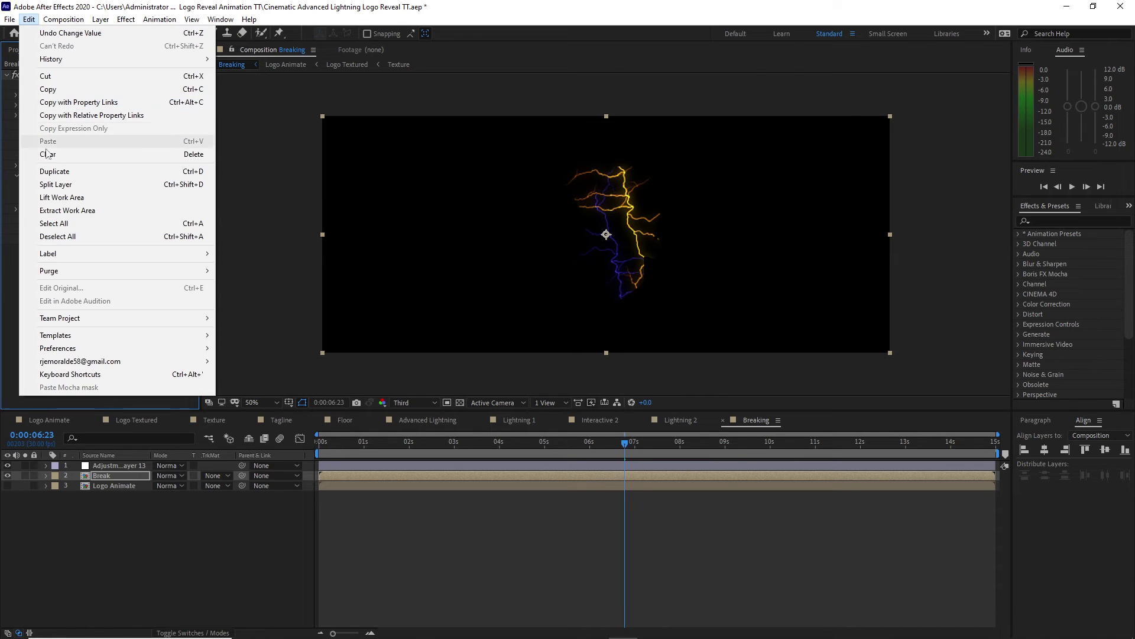
pyautogui.click(51, 155)
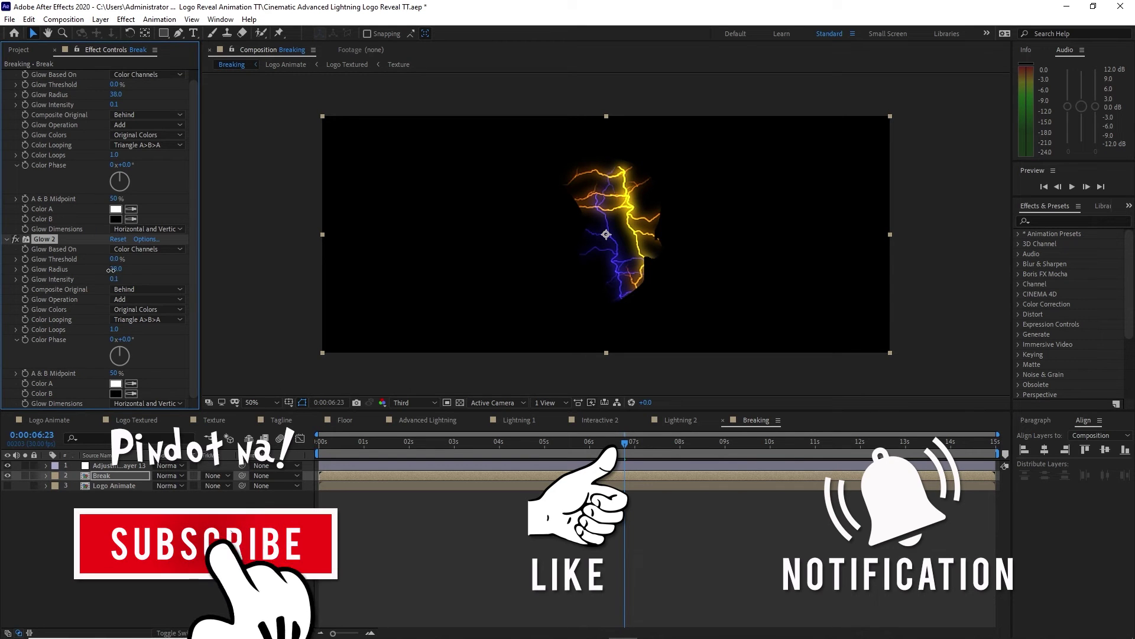
pyautogui.click(28, 19)
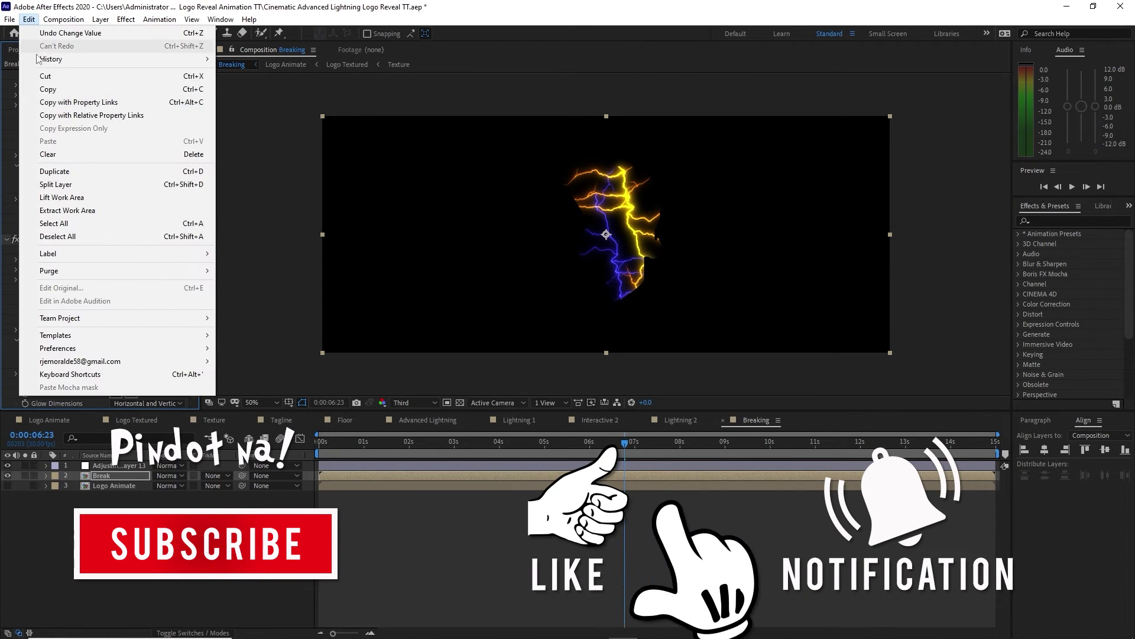
pyautogui.click(55, 171)
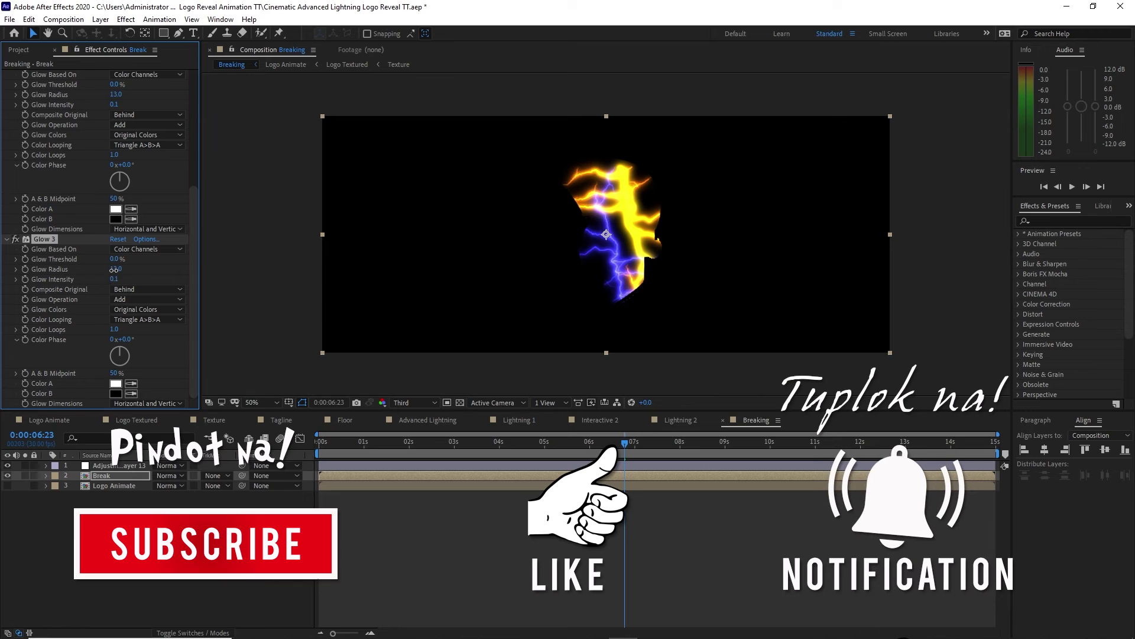
# Set the Glow Radius to 8 on Glow 2 and 15 on Glow 3, and lower both copies' Glow Intensity to 0.0
pyautogui.moveTo(113, 270); pyautogui.dragTo(98, 271)
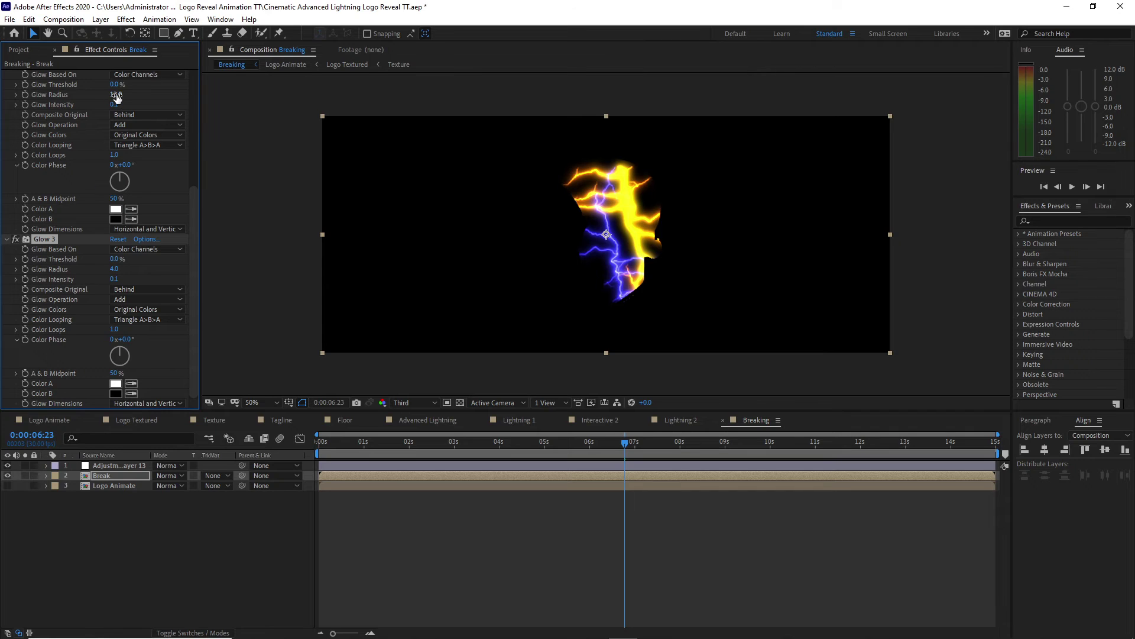
pyautogui.moveTo(116, 96); pyautogui.dragTo(118, 104)
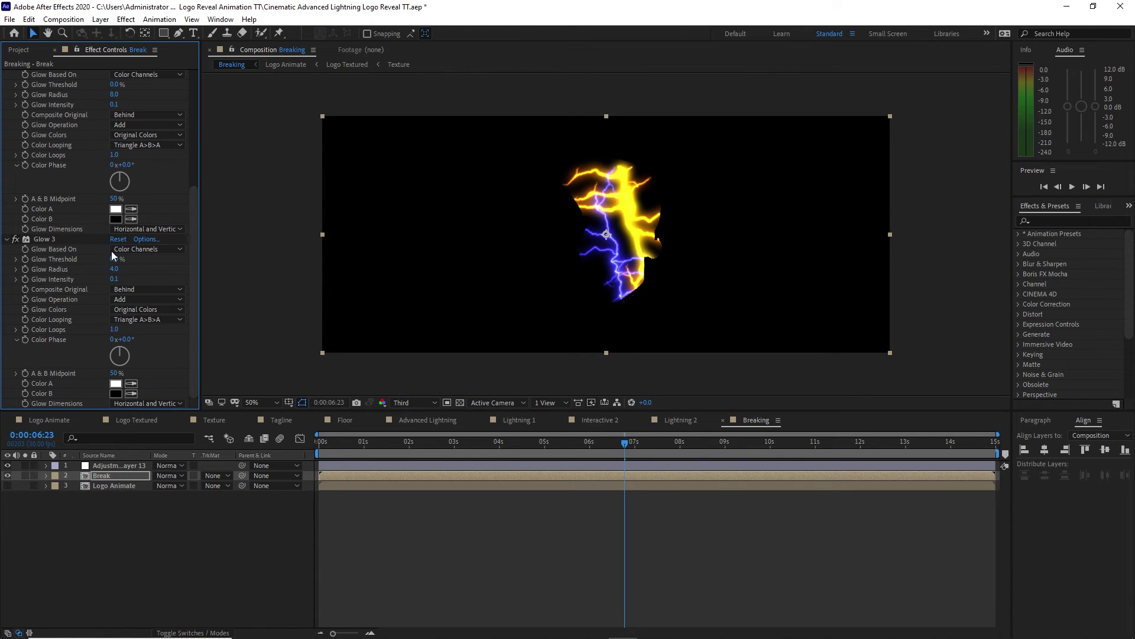
pyautogui.moveTo(115, 269); pyautogui.dragTo(101, 289)
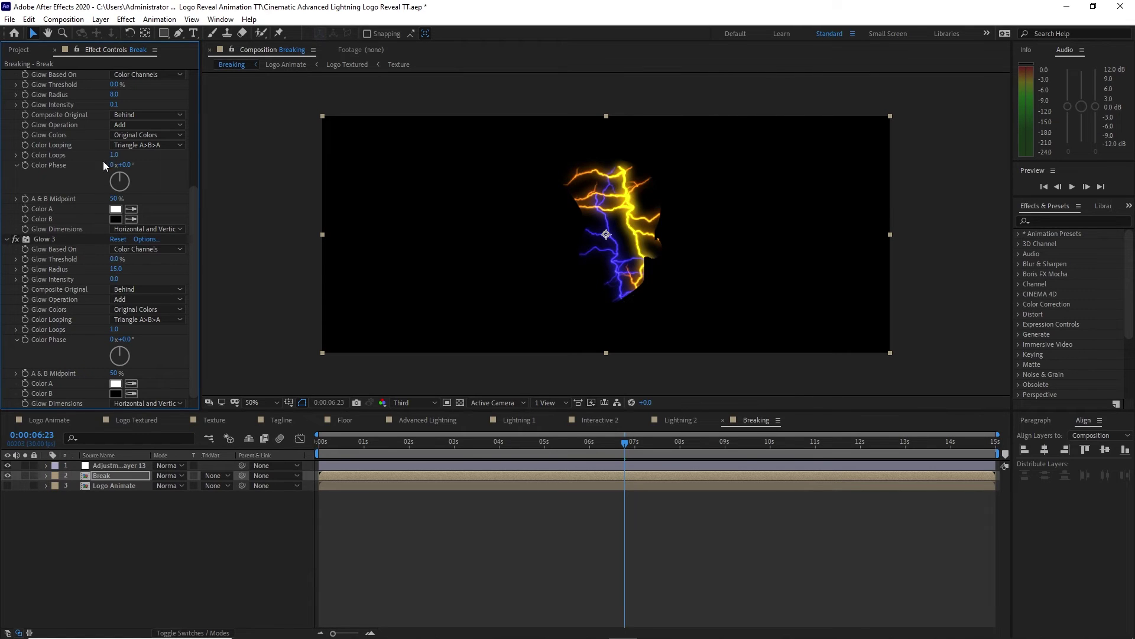
pyautogui.scroll(3, 115, 224)
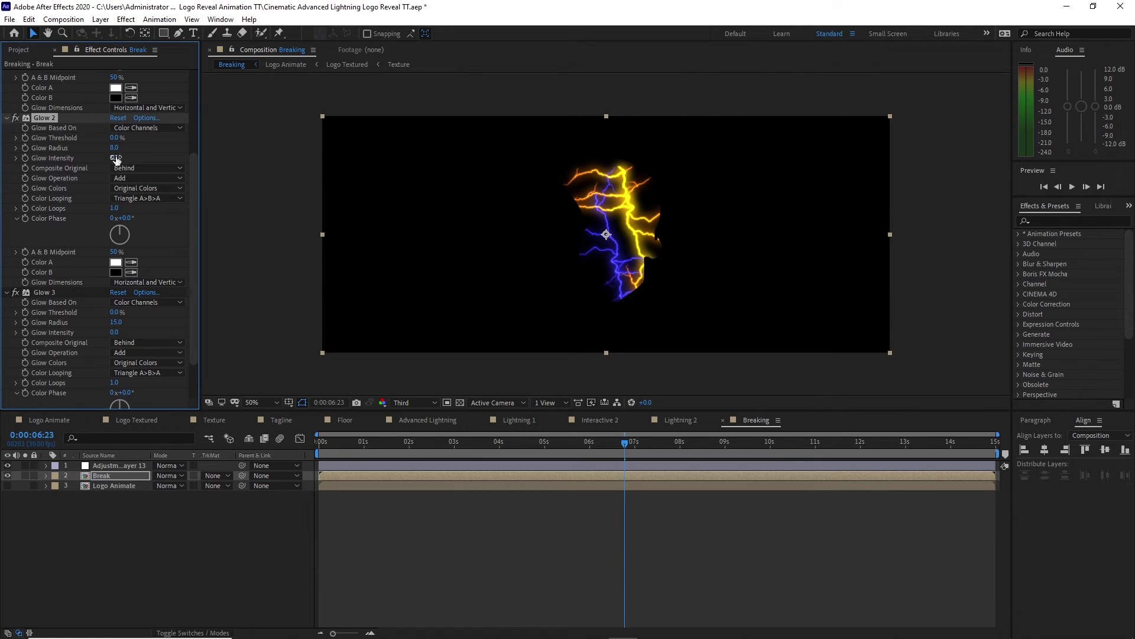
pyautogui.moveTo(114, 158); pyautogui.dragTo(102, 158)
pyautogui.click(620, 444)
pyautogui.moveTo(621, 446); pyautogui.dragTo(594, 443)
pyautogui.scroll(2, 187, 236)
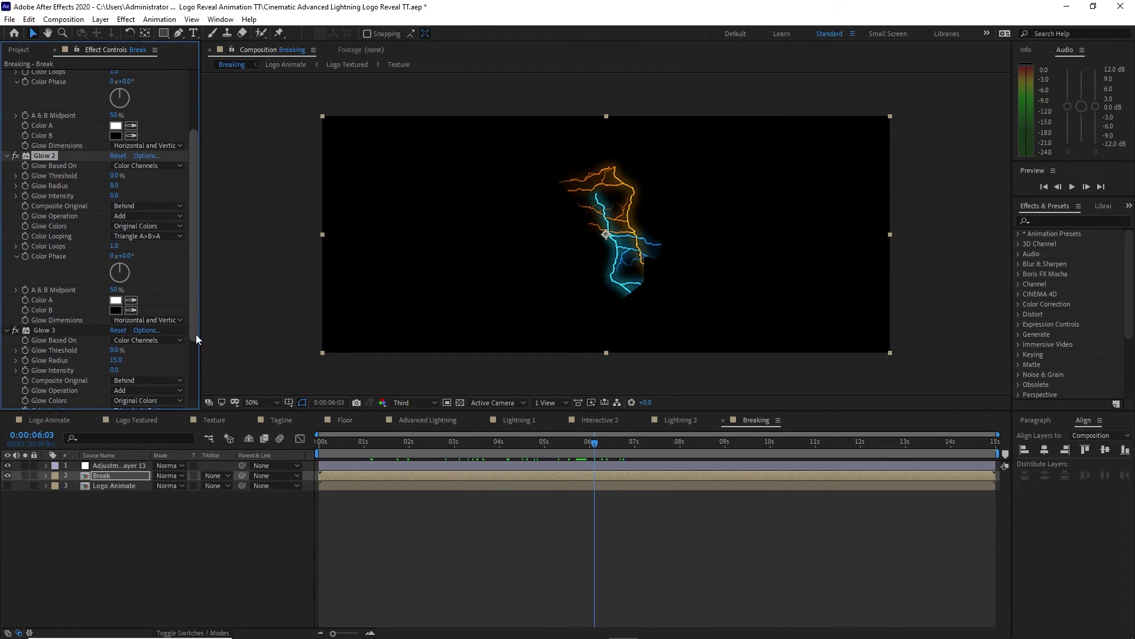
pyautogui.scroll(5, 196, 335)
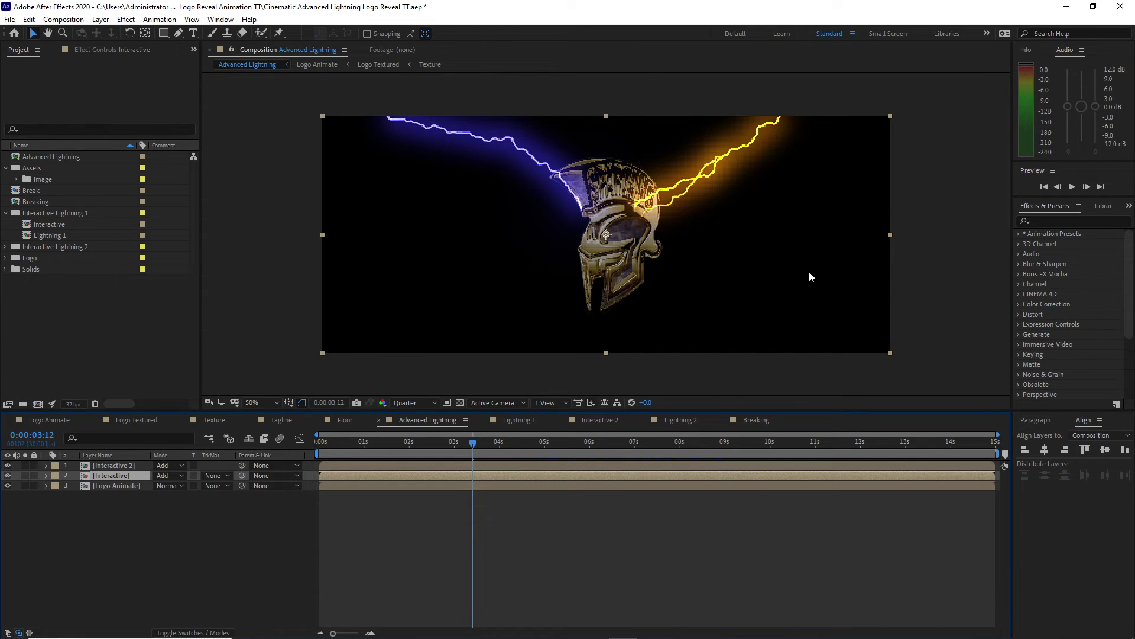
# Collapse the Interactive Lightning 1 folder and create a new project folder named Dynamic Lightning
pyautogui.click(6, 212)
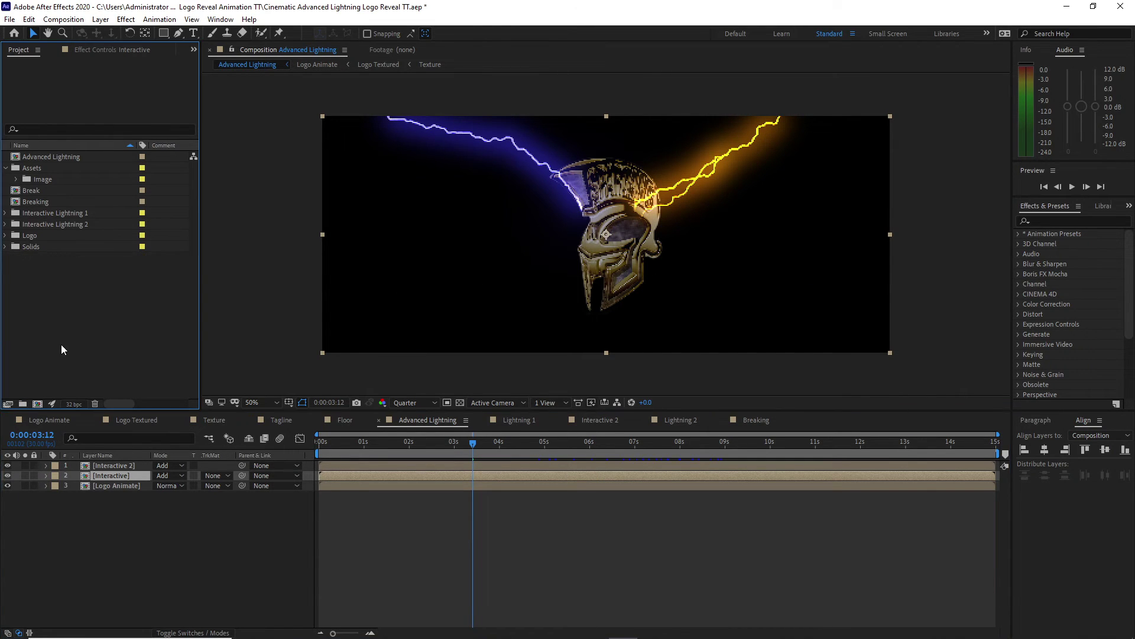
pyautogui.click(22, 403)
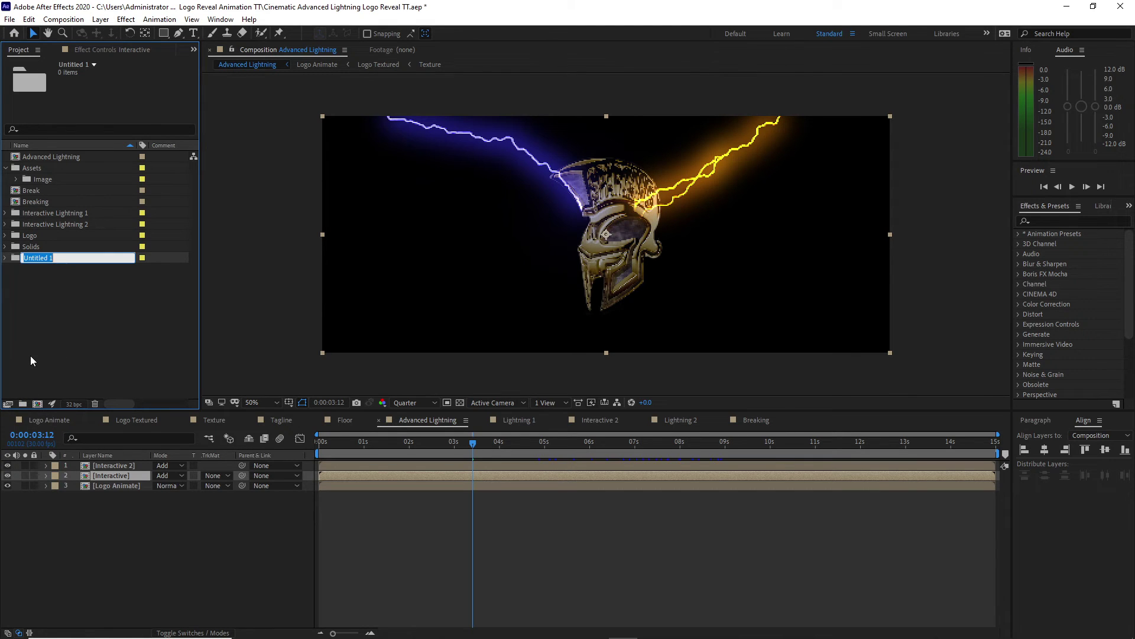
pyautogui.write('Dynamic Lightning')
pyautogui.click(35, 349)
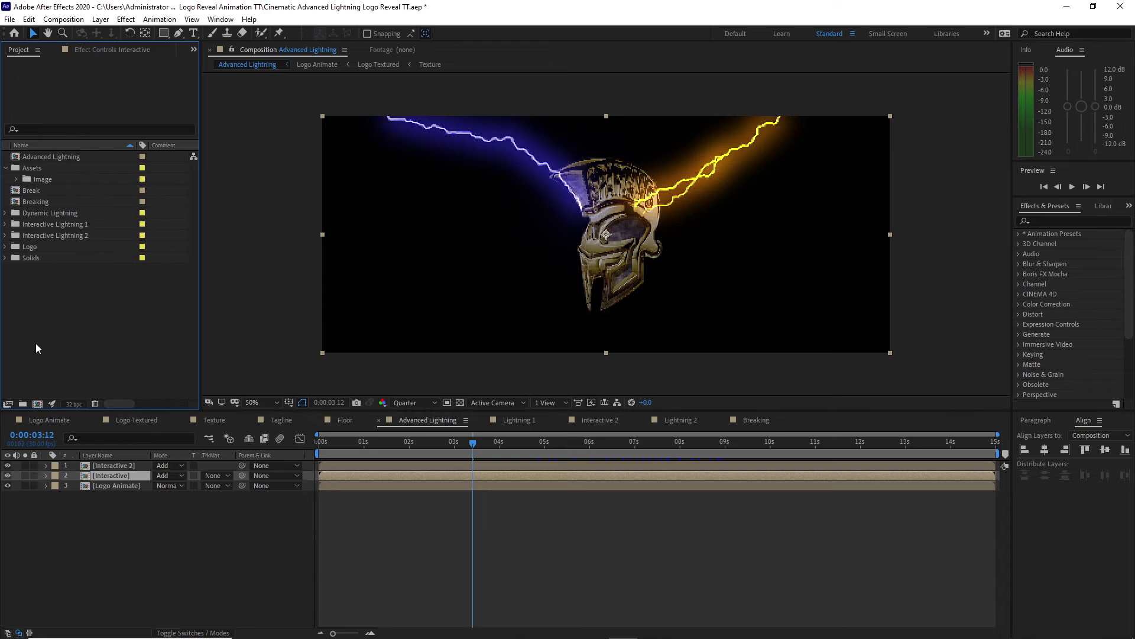
# Duplicate the Interactive and Lightning 1 compositions and move the copies into the Dynamic Lightning folder
pyautogui.click(5, 225)
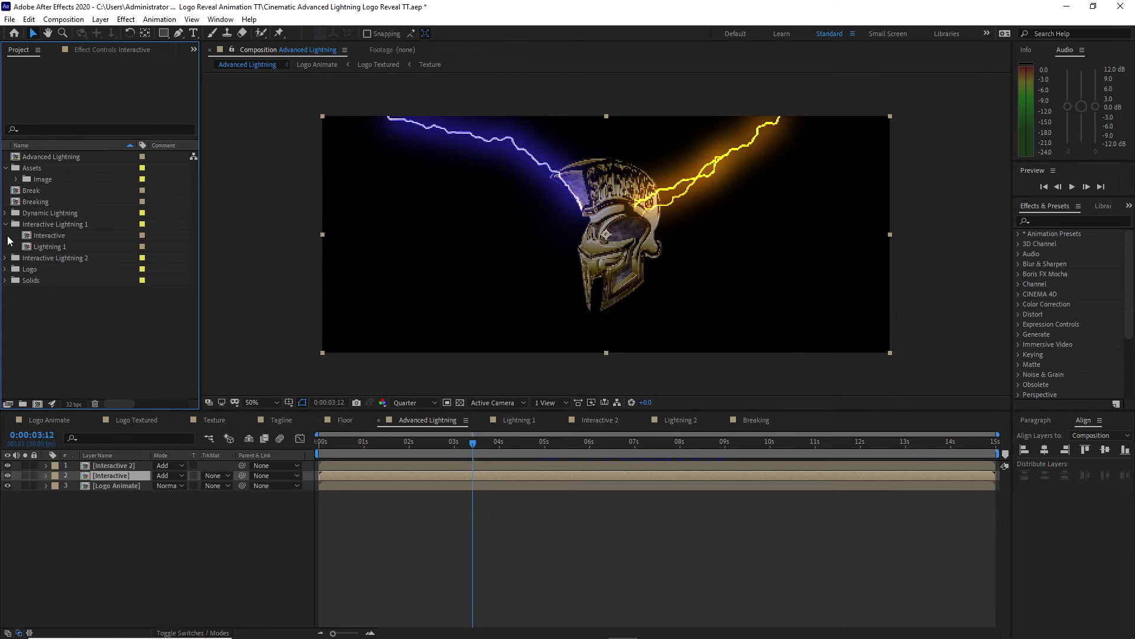
pyautogui.click(9, 238)
pyautogui.keyDown('shift'); pyautogui.click(43, 246); pyautogui.keyUp('shift')
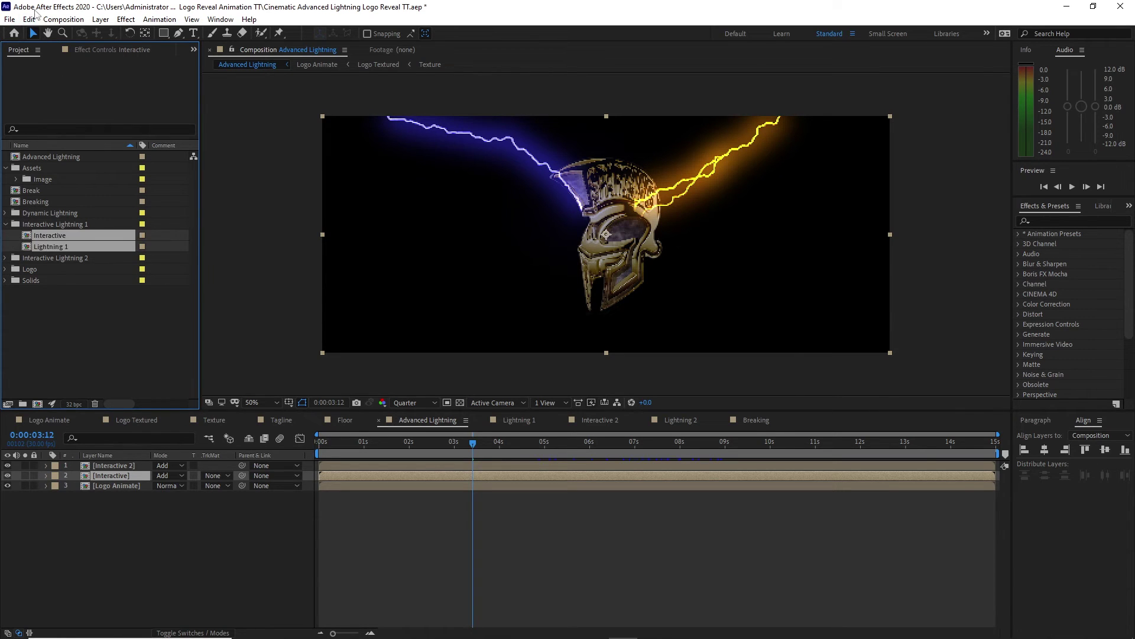
pyautogui.click(28, 19)
pyautogui.click(54, 171)
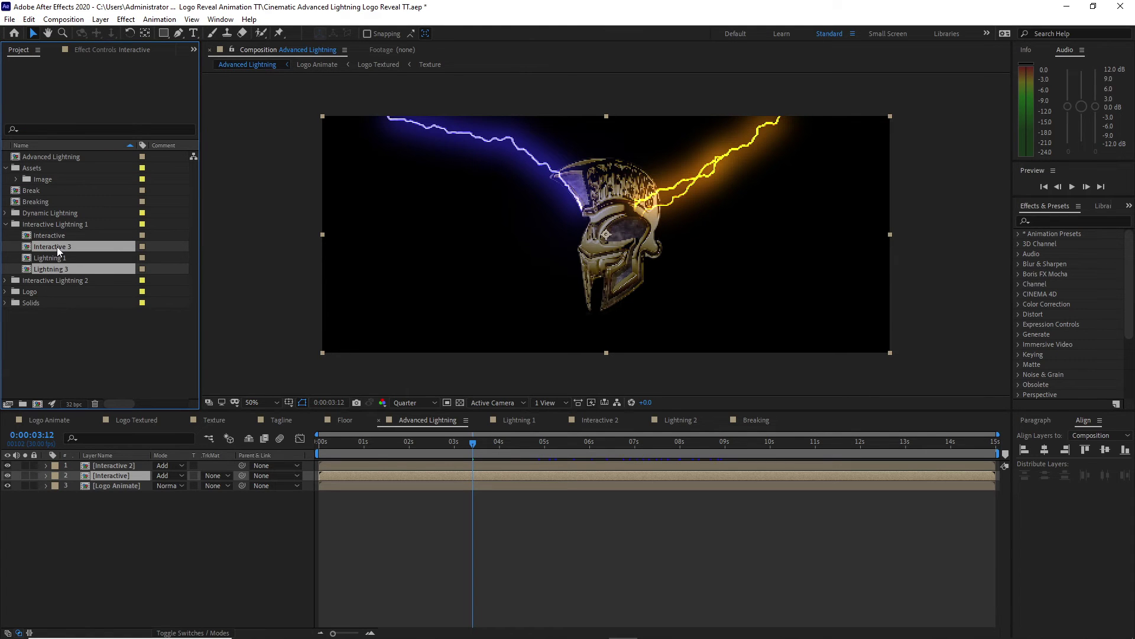
pyautogui.moveTo(57, 247); pyautogui.dragTo(52, 213)
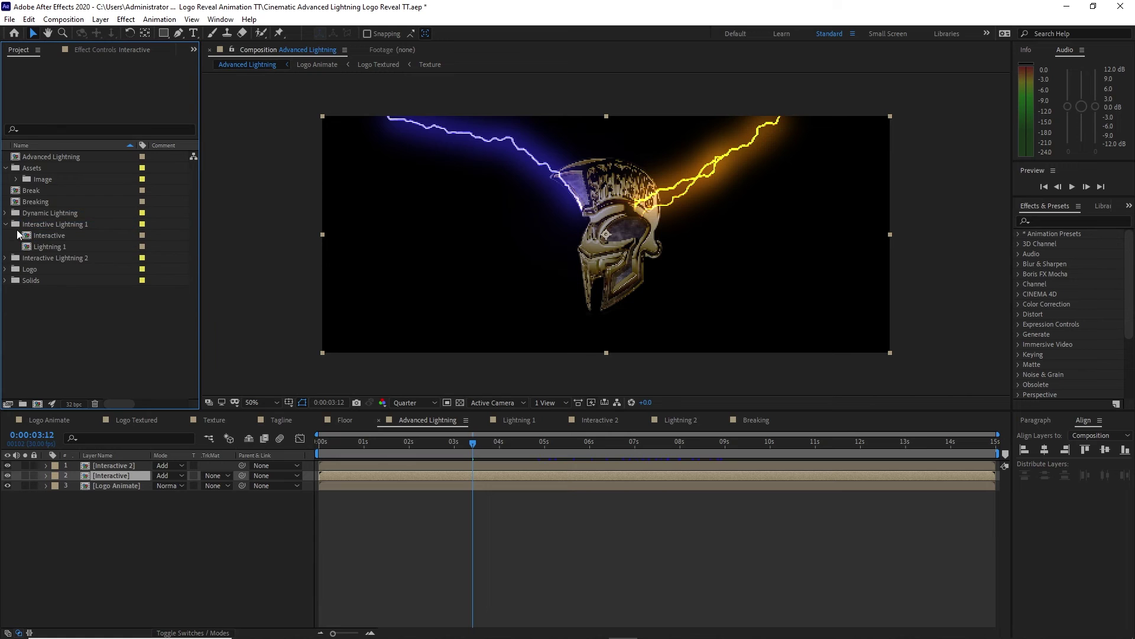
pyautogui.click(7, 224)
# Open the Lightning 3 composition and move the Directional 1 layer's lightning Direction point to about 532, 662
pyautogui.click(6, 213)
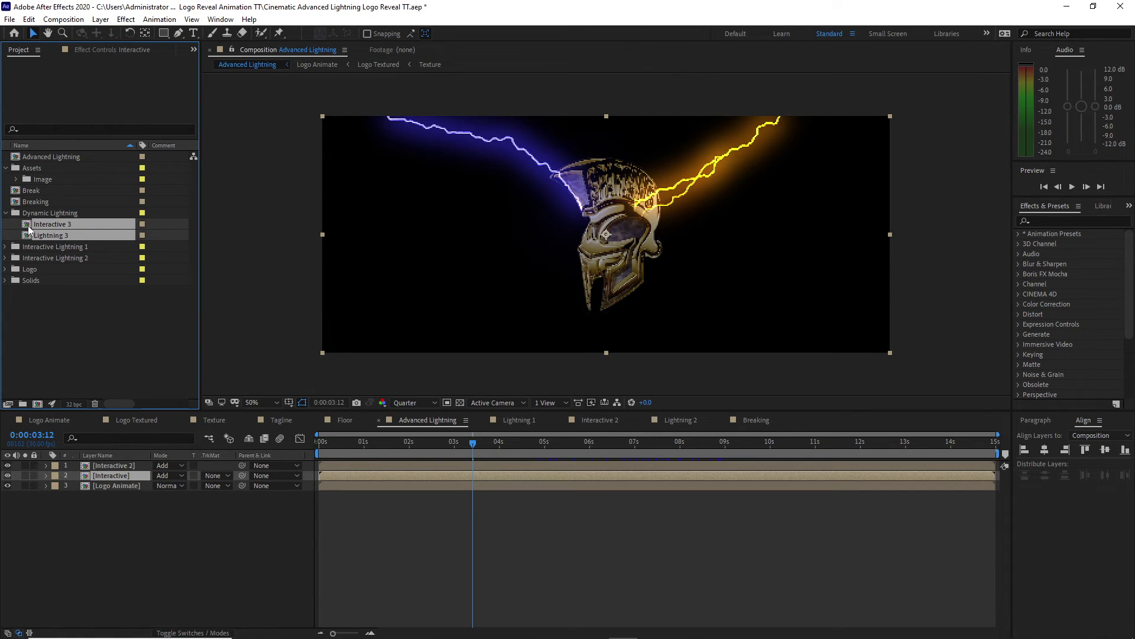
pyautogui.doubleClick(47, 235)
pyautogui.click(126, 465)
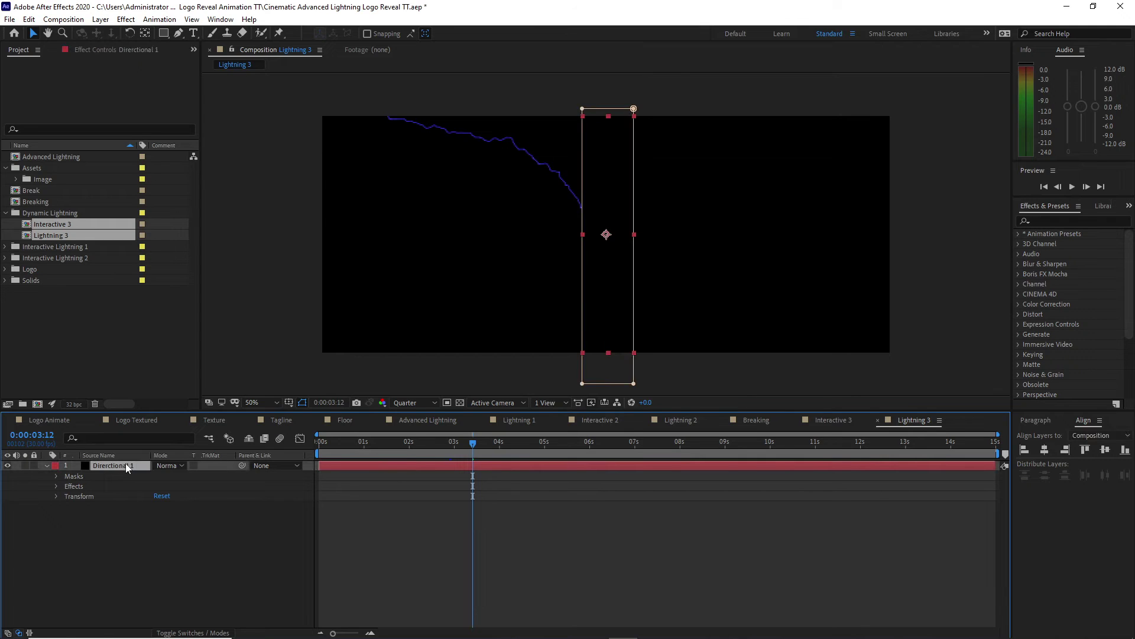
pyautogui.click(92, 51)
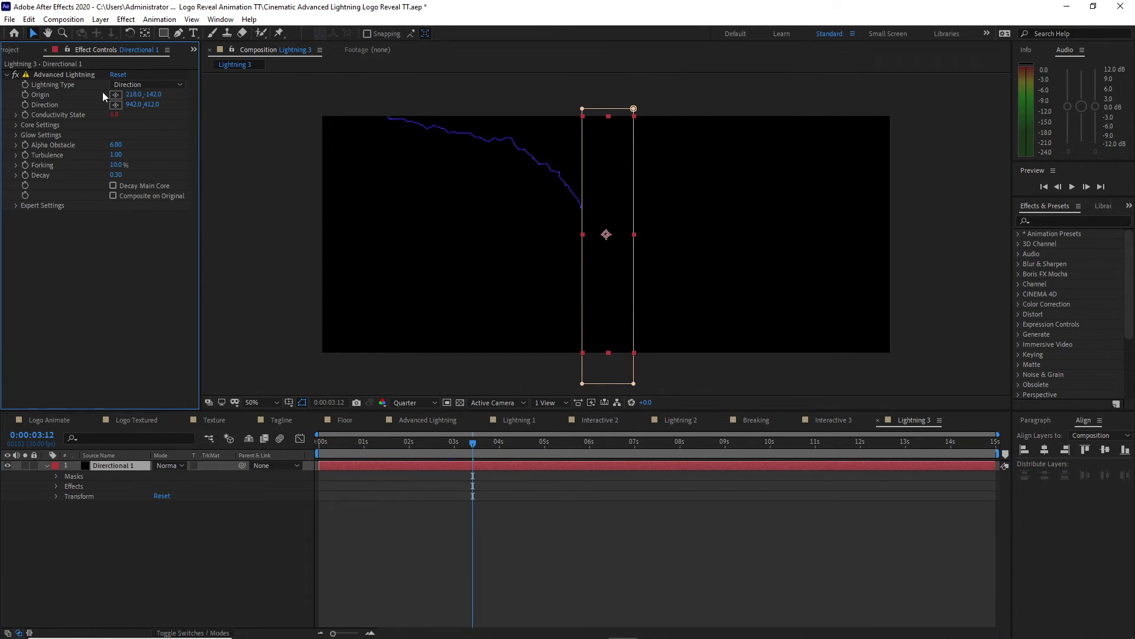
pyautogui.click(64, 77)
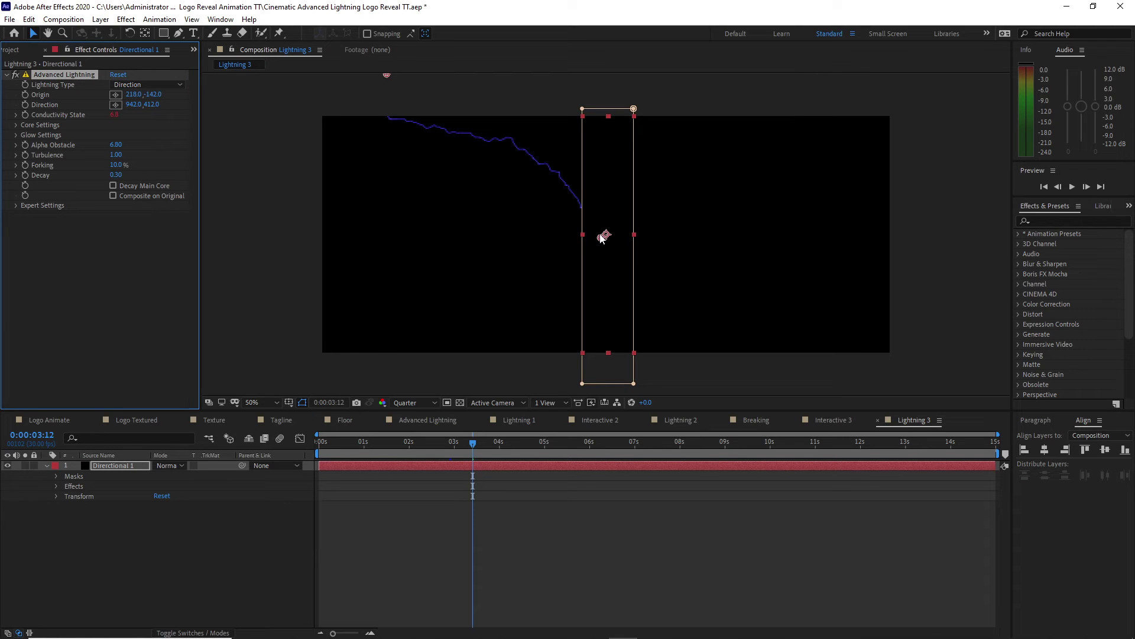
pyautogui.moveTo(604, 236); pyautogui.dragTo(480, 312)
# Show the rulers and place a horizontal guide across the lower part of the Lightning 3 frame
pyautogui.click(192, 20)
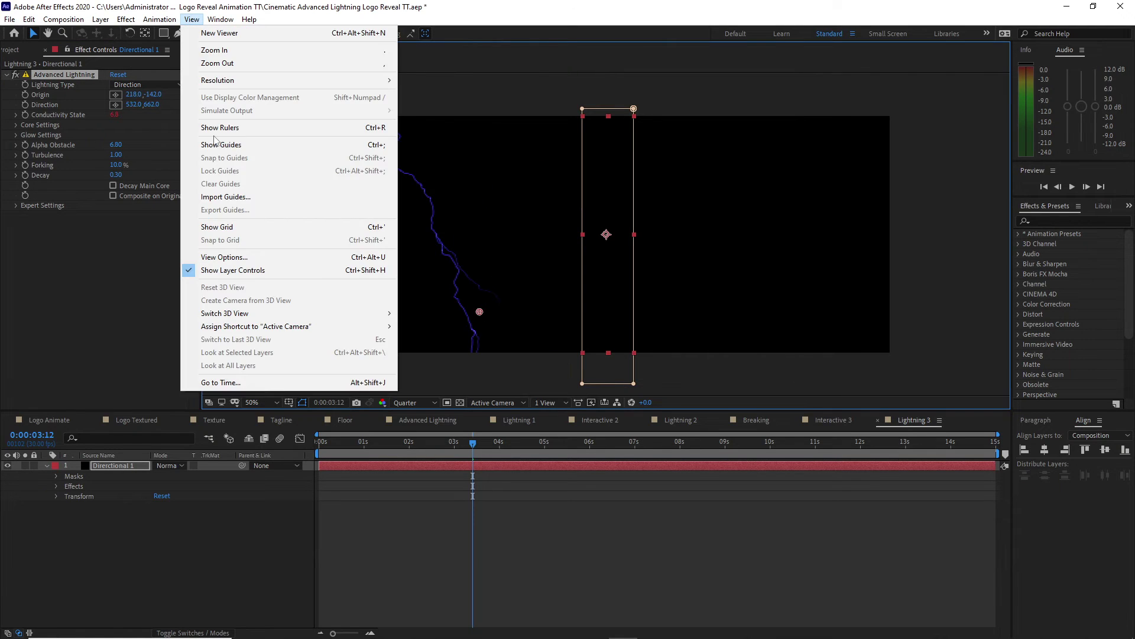
pyautogui.click(217, 129)
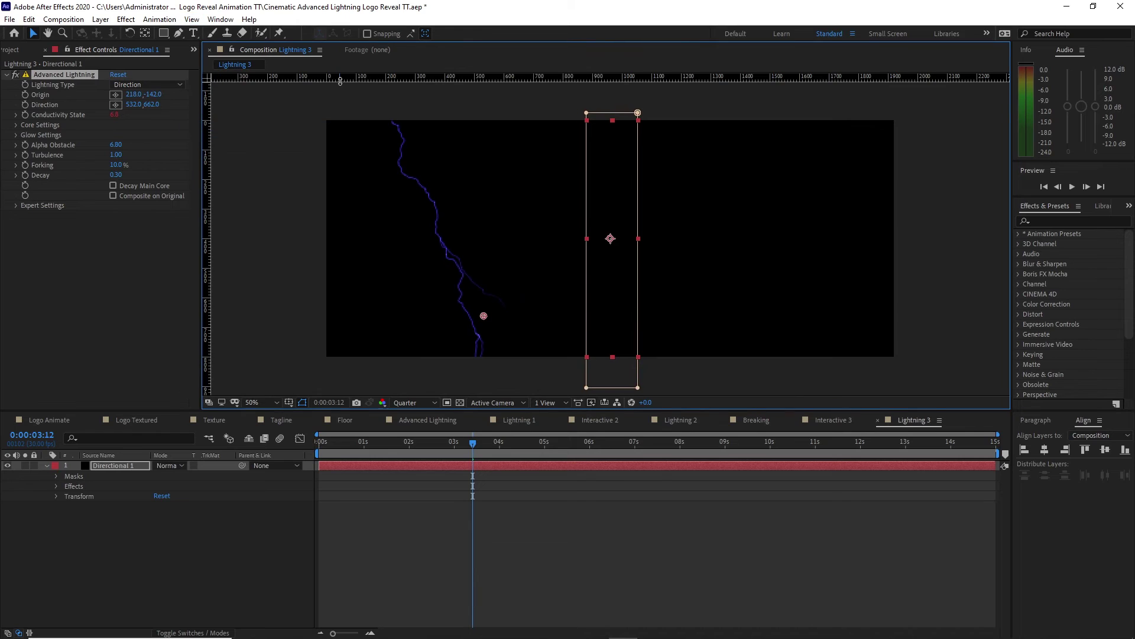
pyautogui.moveTo(340, 80); pyautogui.dragTo(364, 327)
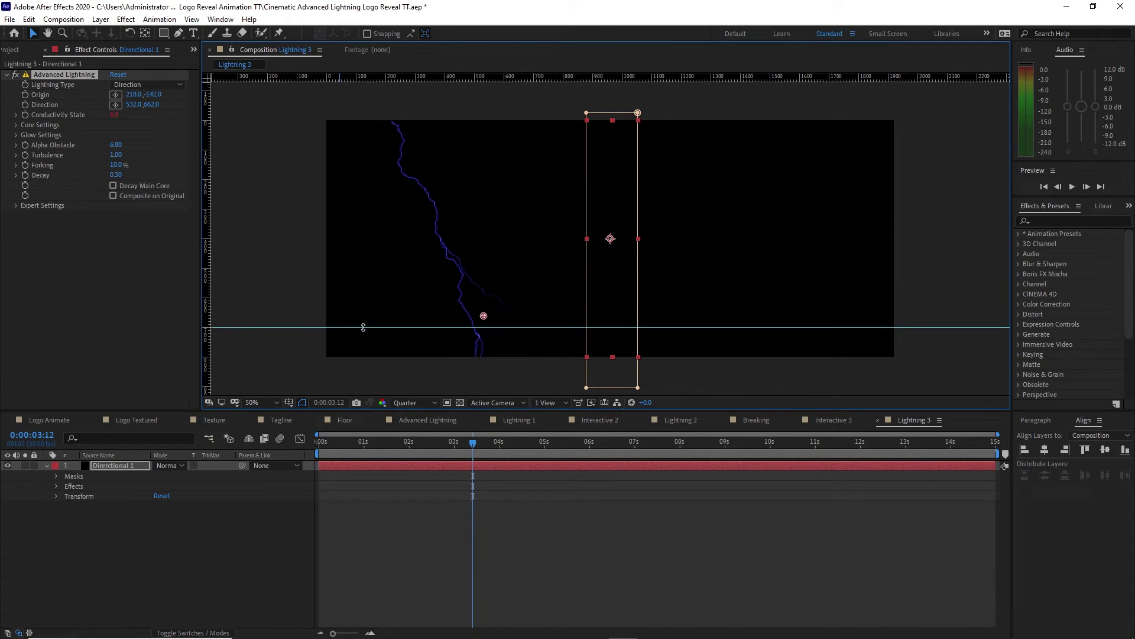
# Draw a rectangular mask below the guide under the lightning on Directional 1, delete Mask 1, and scrub back to check the strike
pyautogui.click(163, 32)
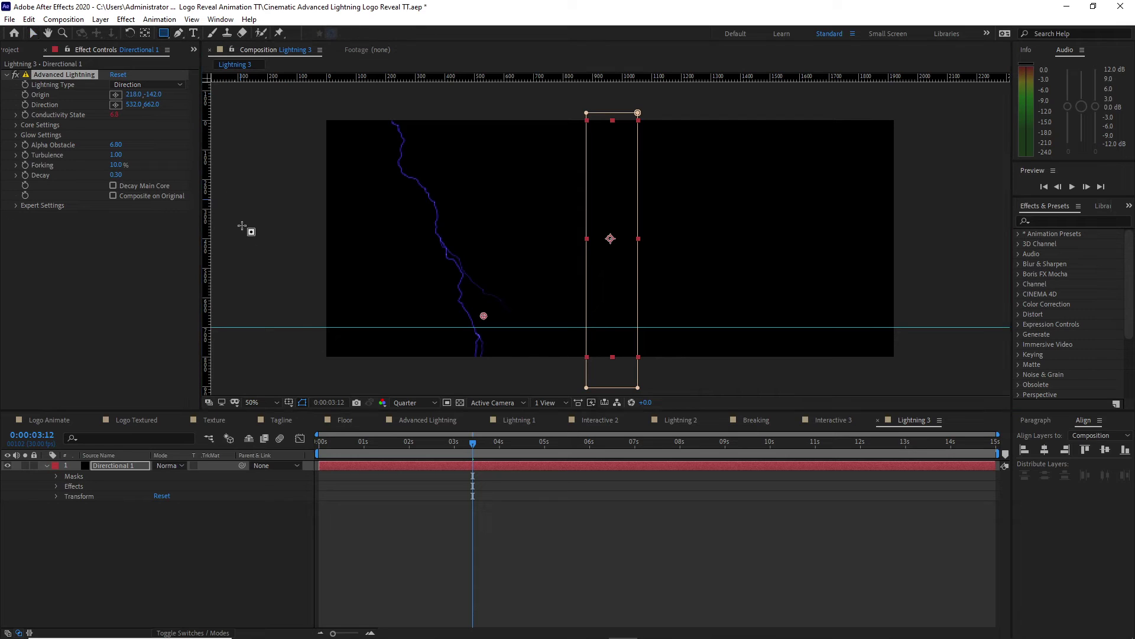
pyautogui.moveTo(318, 326)
pyautogui.mouseDown()
pyautogui.moveTo(355, 347)
pyautogui.moveTo(527, 357)
pyautogui.moveTo(584, 388)
pyautogui.mouseUp()
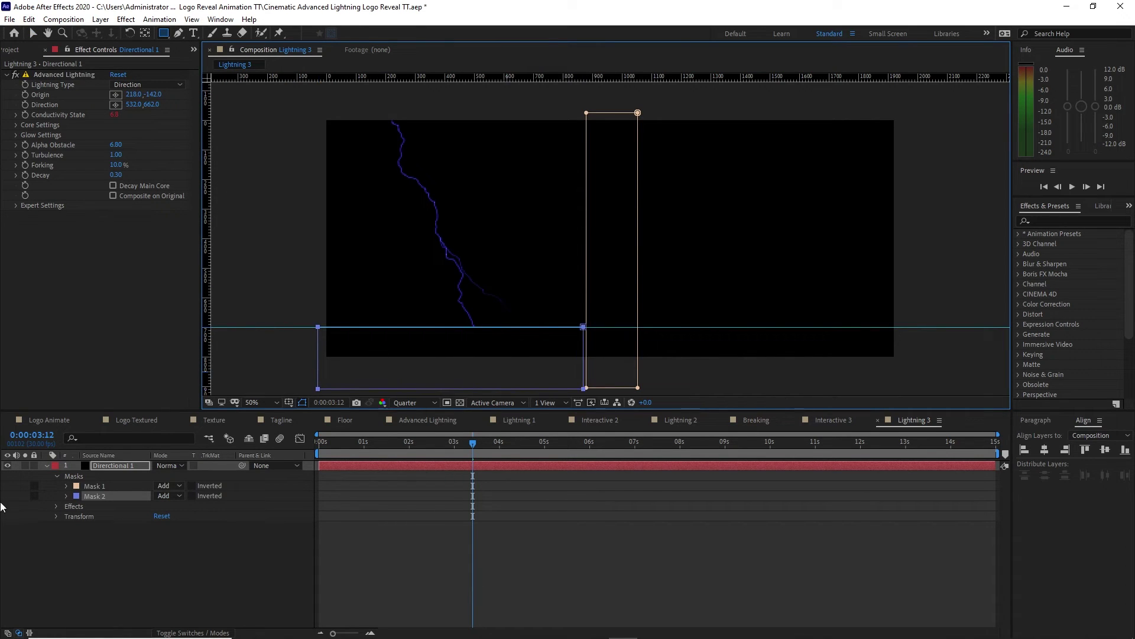
pyautogui.click(83, 486)
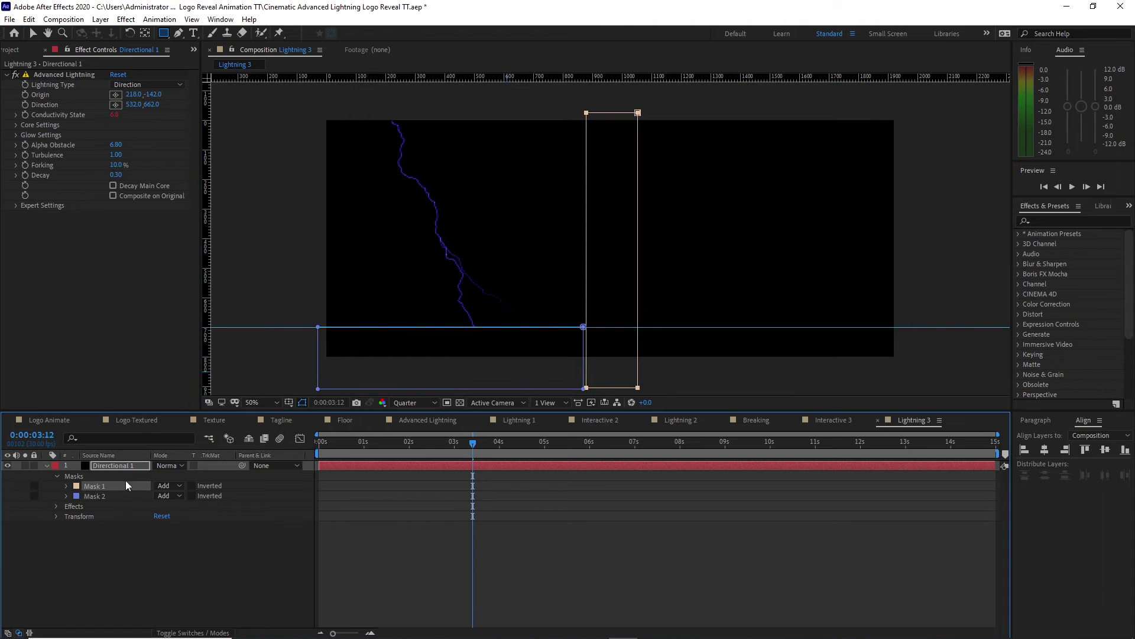
pyautogui.click(29, 19)
pyautogui.click(48, 154)
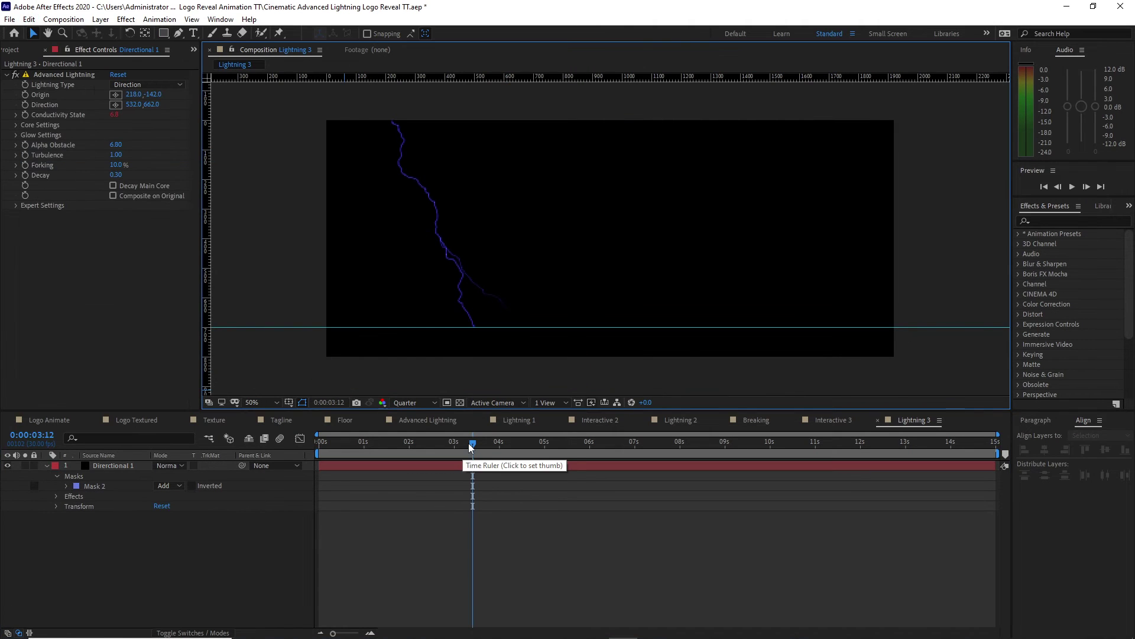
pyautogui.moveTo(473, 445); pyautogui.dragTo(440, 444)
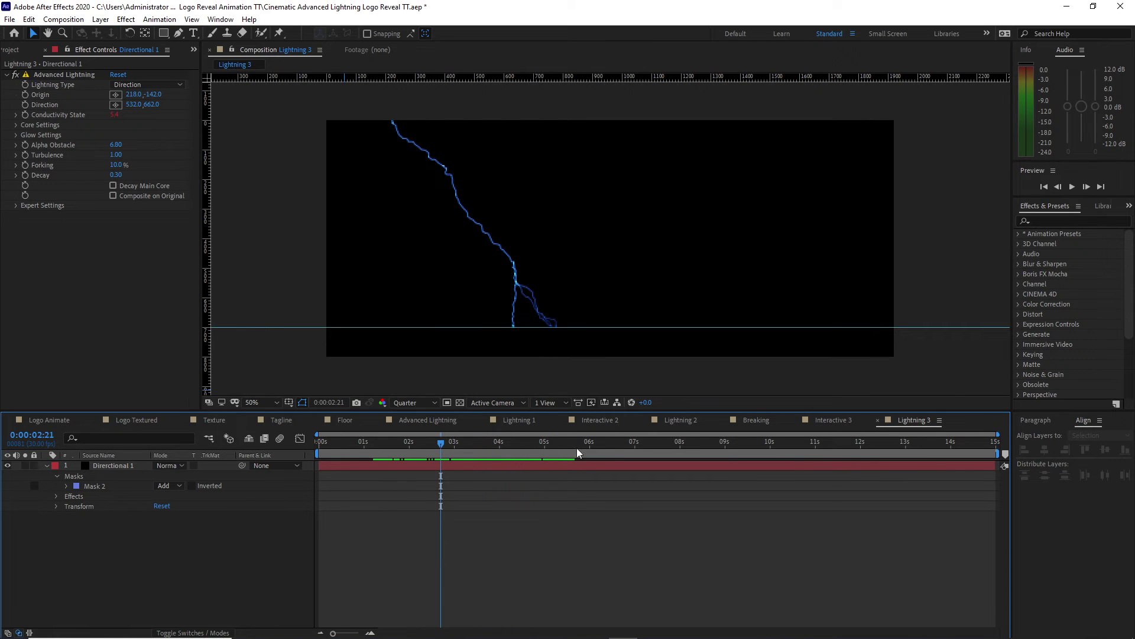
# Open the Interactive 3 composition and replace the source of its Lightning 1, Specular and Hotspot layers with the Lightning 3 composition
pyautogui.click(831, 419)
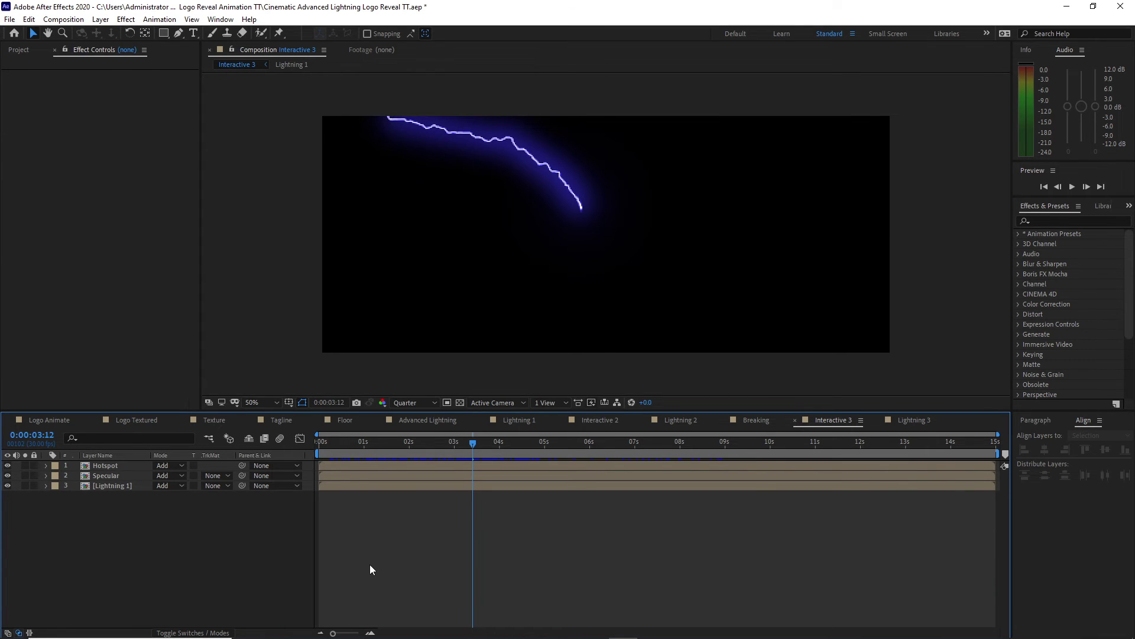
pyautogui.click(112, 485)
pyautogui.click(16, 50)
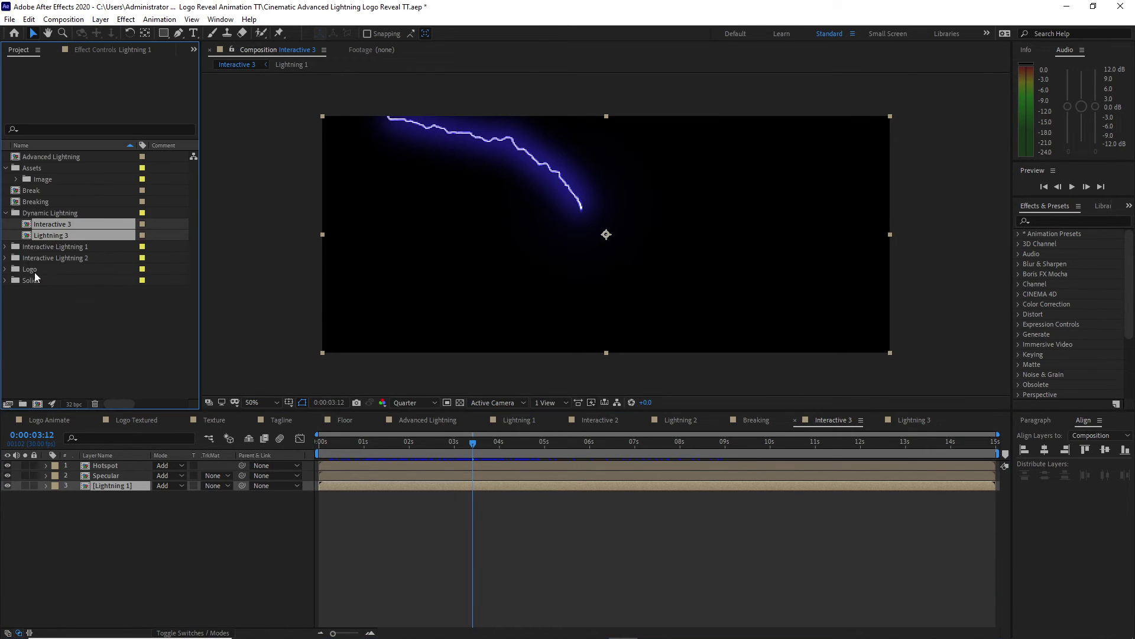
pyautogui.moveTo(50, 236); pyautogui.dragTo(86, 487)
pyautogui.click(90, 473)
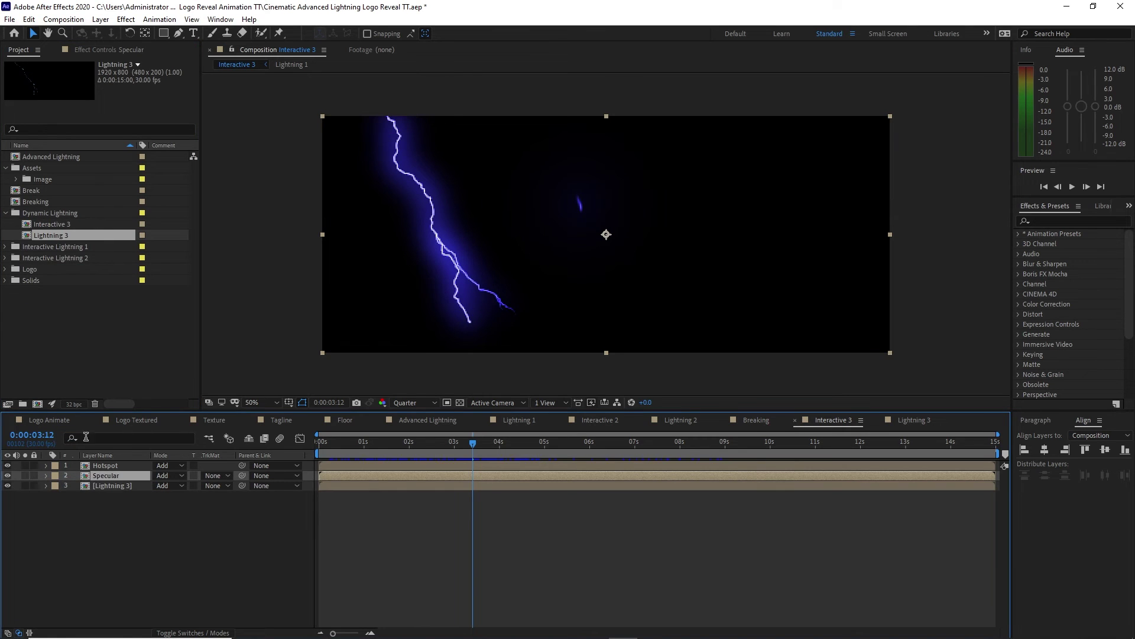
pyautogui.moveTo(56, 232); pyautogui.dragTo(92, 466)
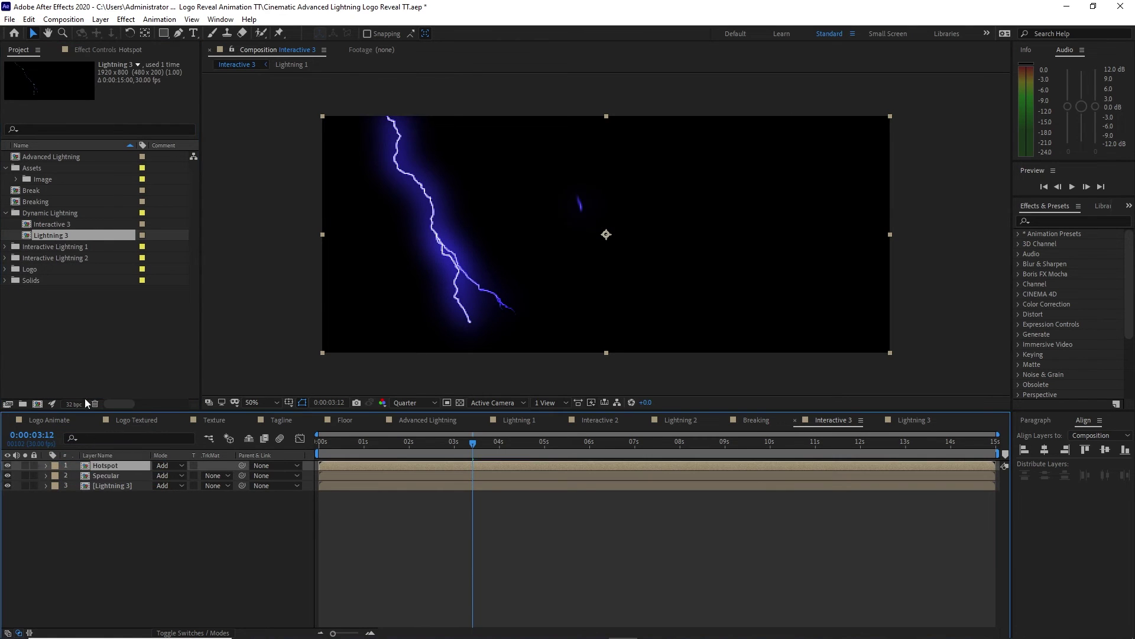
pyautogui.moveTo(56, 233); pyautogui.dragTo(85, 479)
# Solo the Hotspot layer and set its Linear Wipe to a 180° wipe angle and 85% transition completion
pyautogui.click(25, 467)
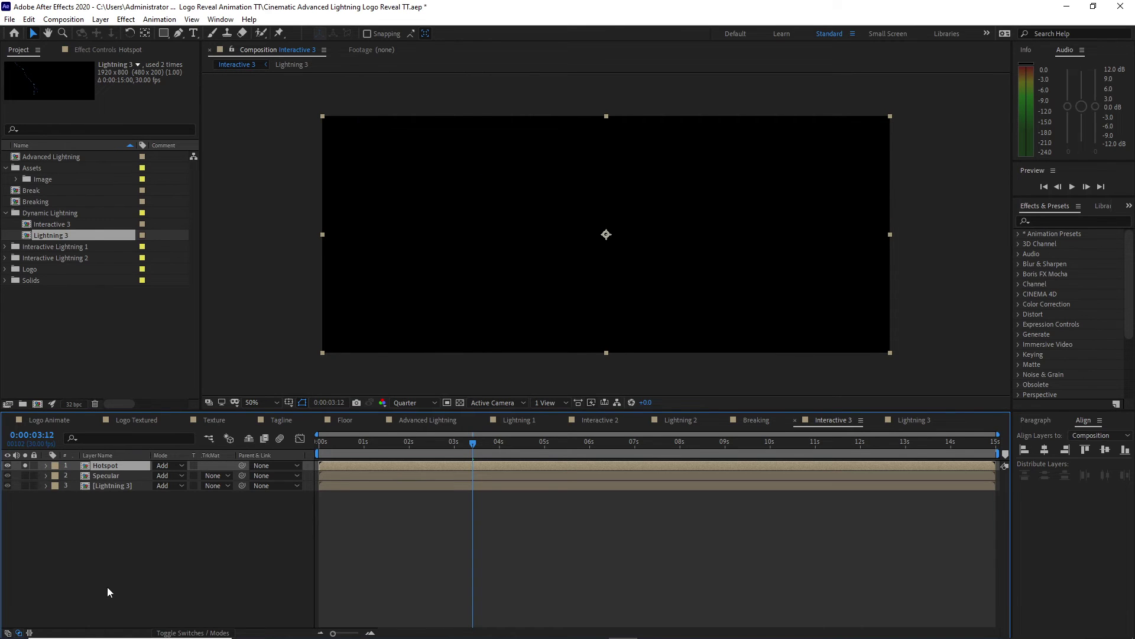
pyautogui.click(95, 49)
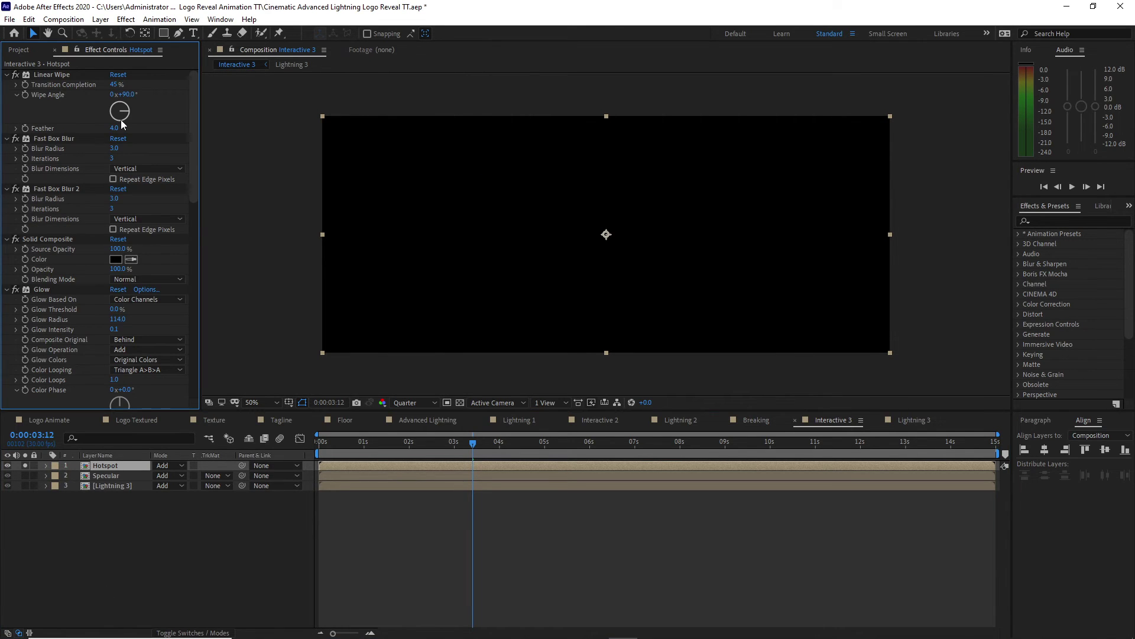
pyautogui.click(120, 120)
pyautogui.click(125, 94)
pyautogui.write('180')
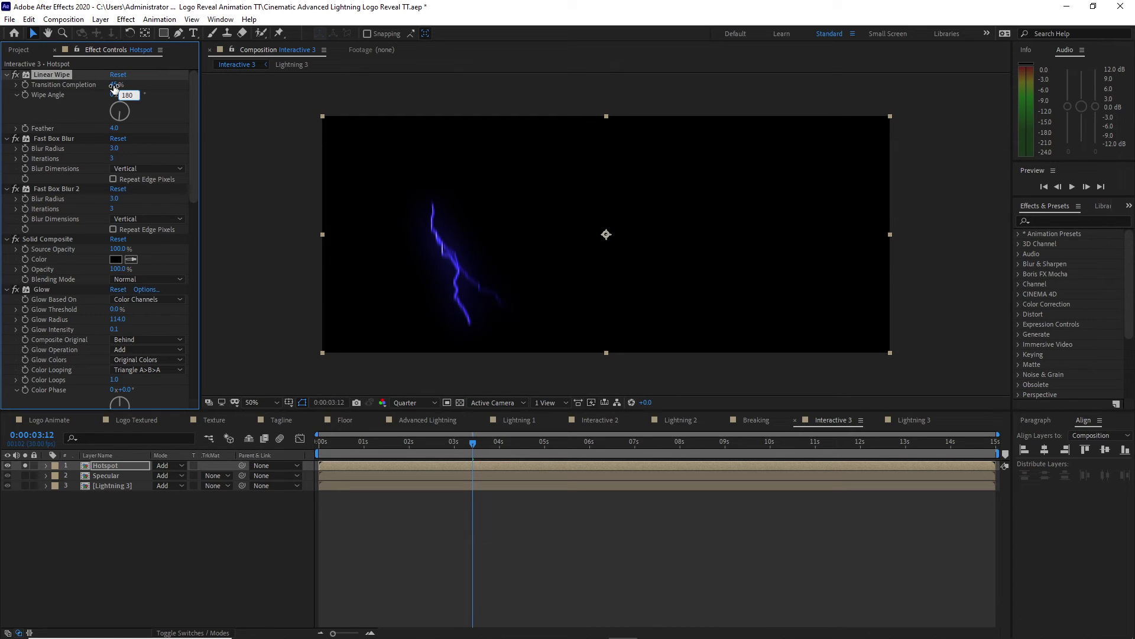
pyautogui.moveTo(114, 88); pyautogui.dragTo(162, 109)
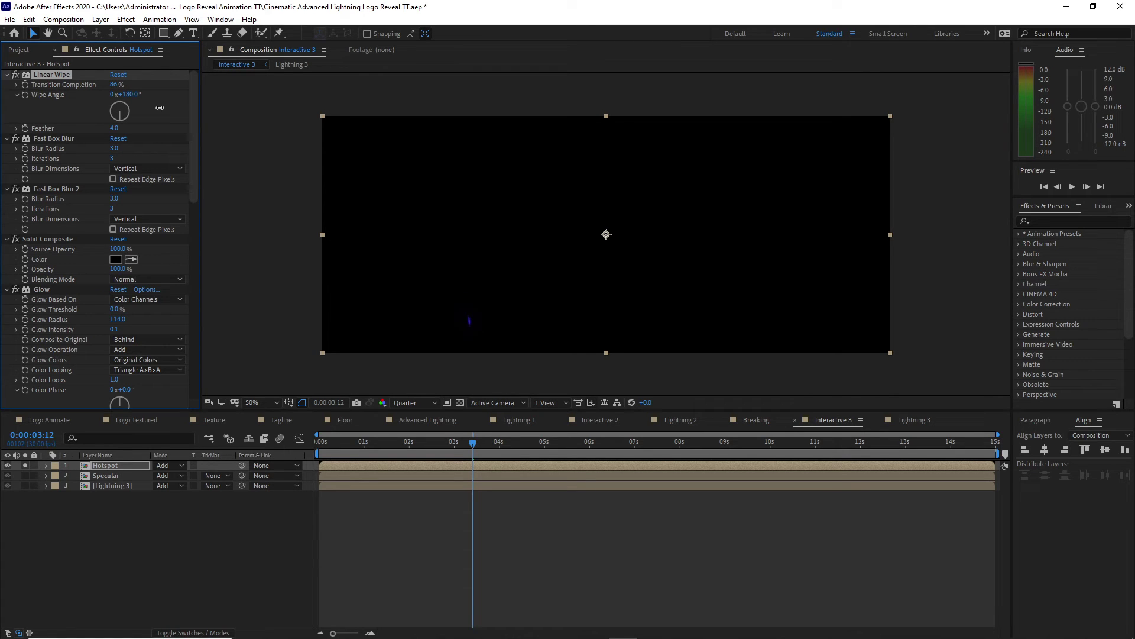
# Set the blur dimensions of both Fast Box Blur effects on Hotspot to Horizontal and unsolo the layer
pyautogui.click(145, 168)
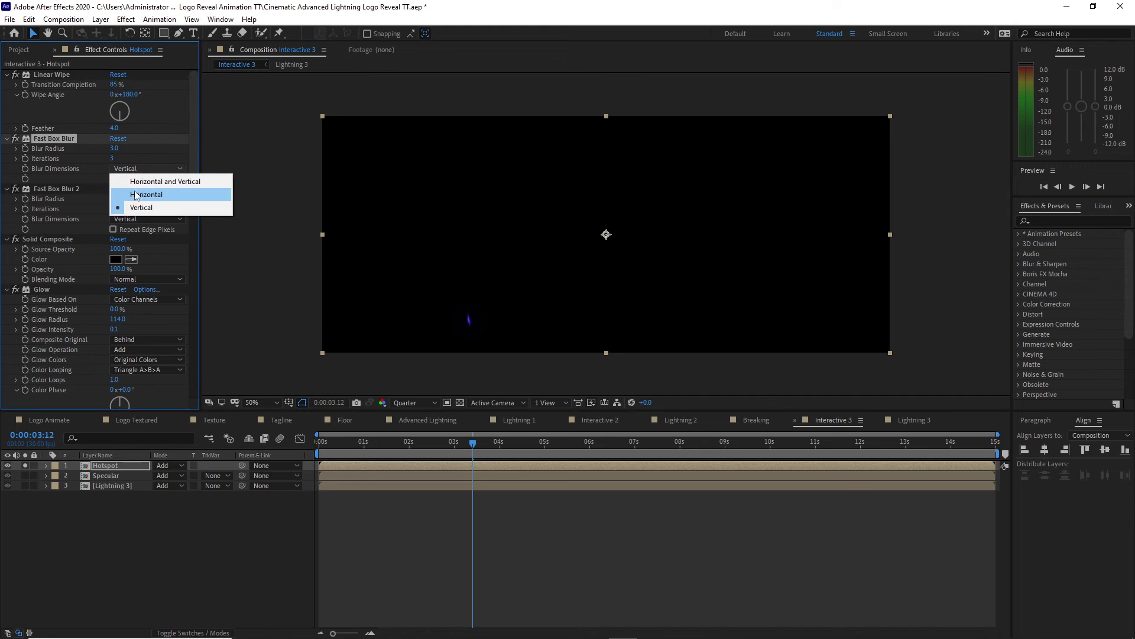
pyautogui.click(136, 197)
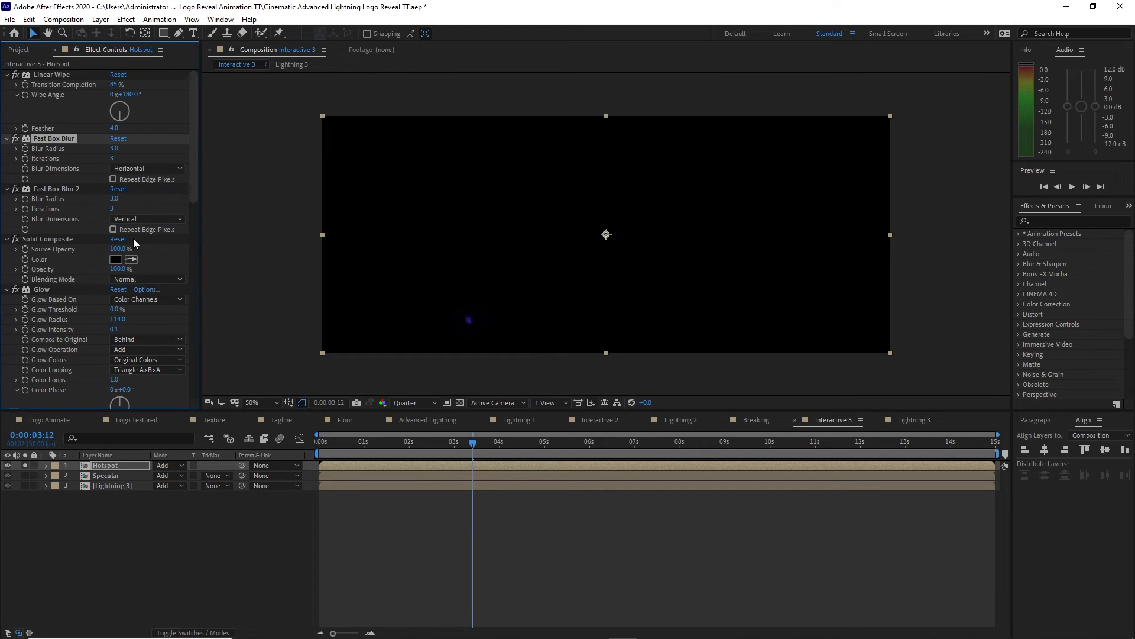
pyautogui.click(131, 220)
pyautogui.click(136, 245)
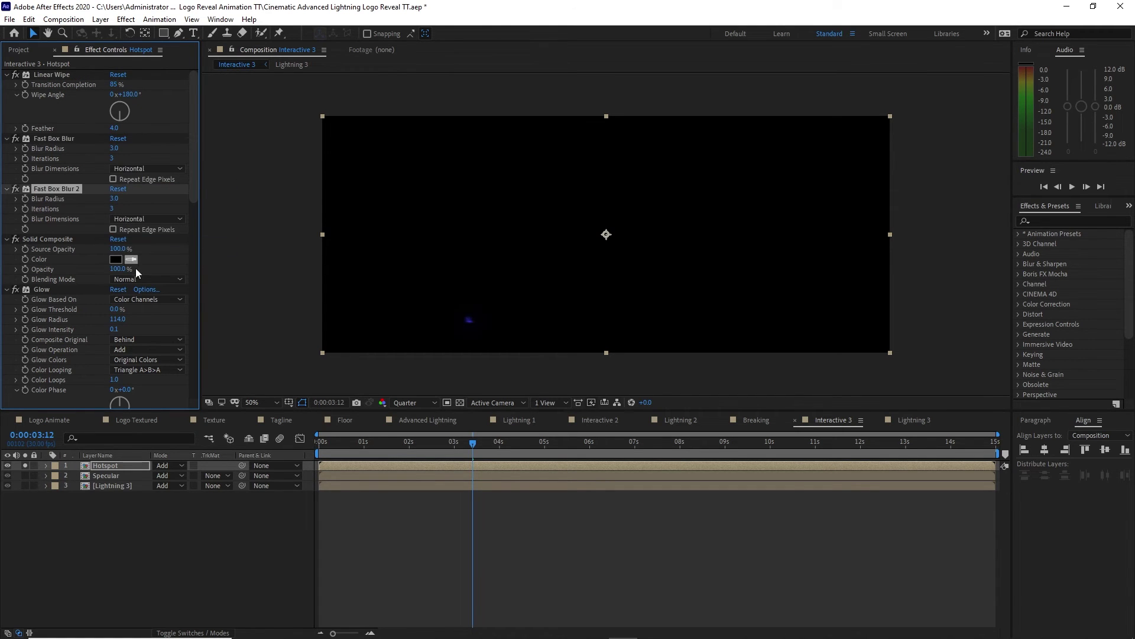
pyautogui.moveTo(194, 183); pyautogui.dragTo(214, 385)
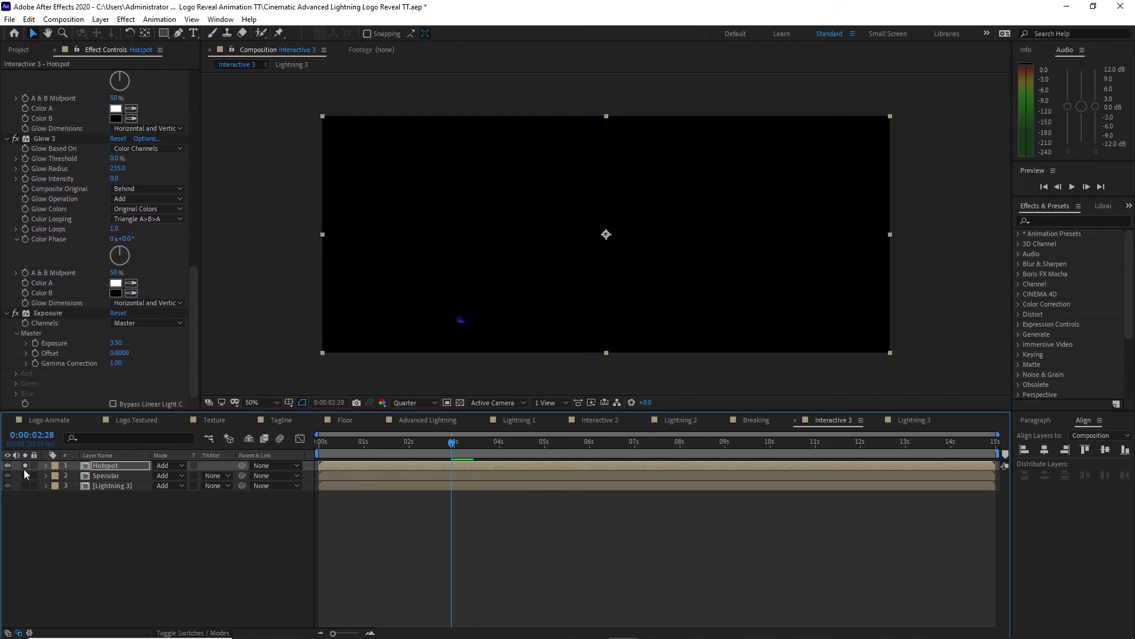
pyautogui.click(24, 466)
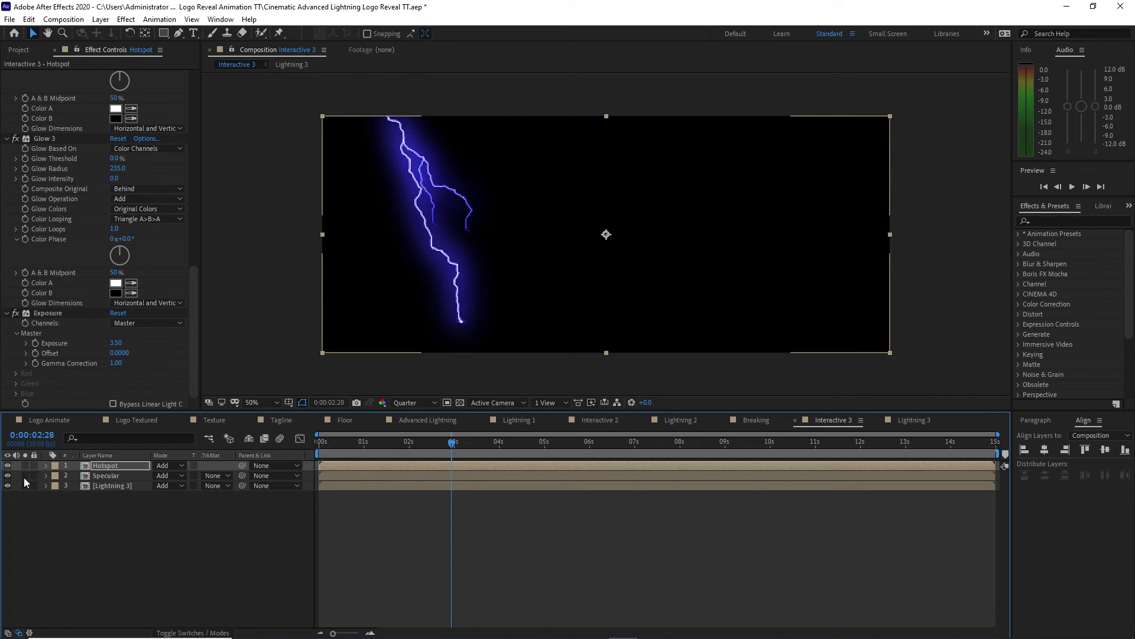
# Solo the Specular layer and set its Linear Wipe angle to 180°
pyautogui.click(25, 475)
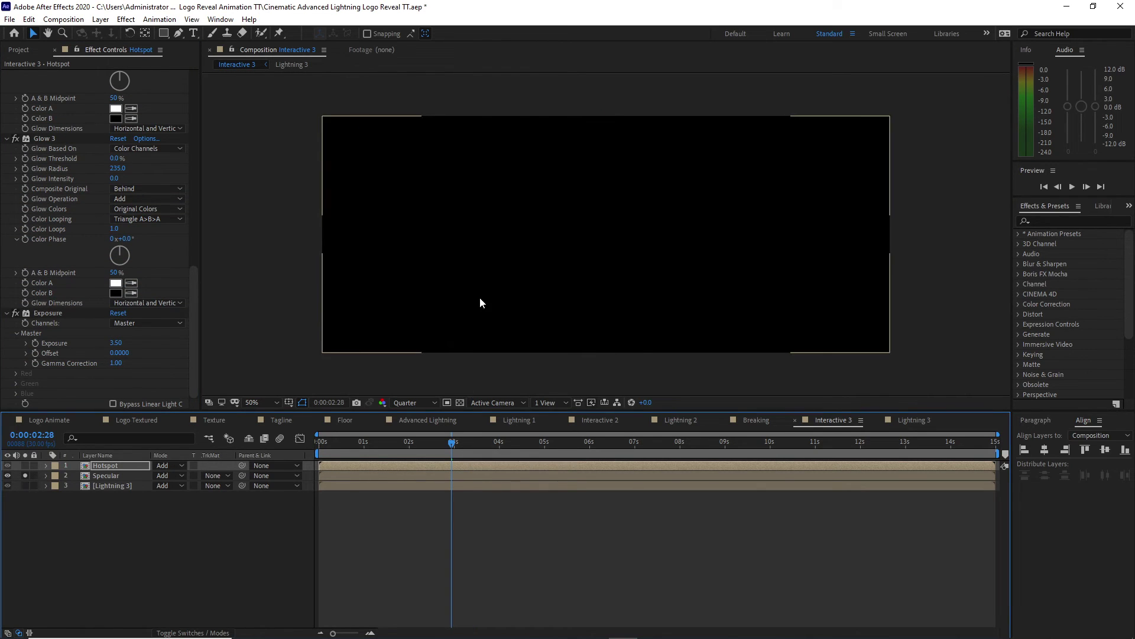
pyautogui.scroll(9, 144, 182)
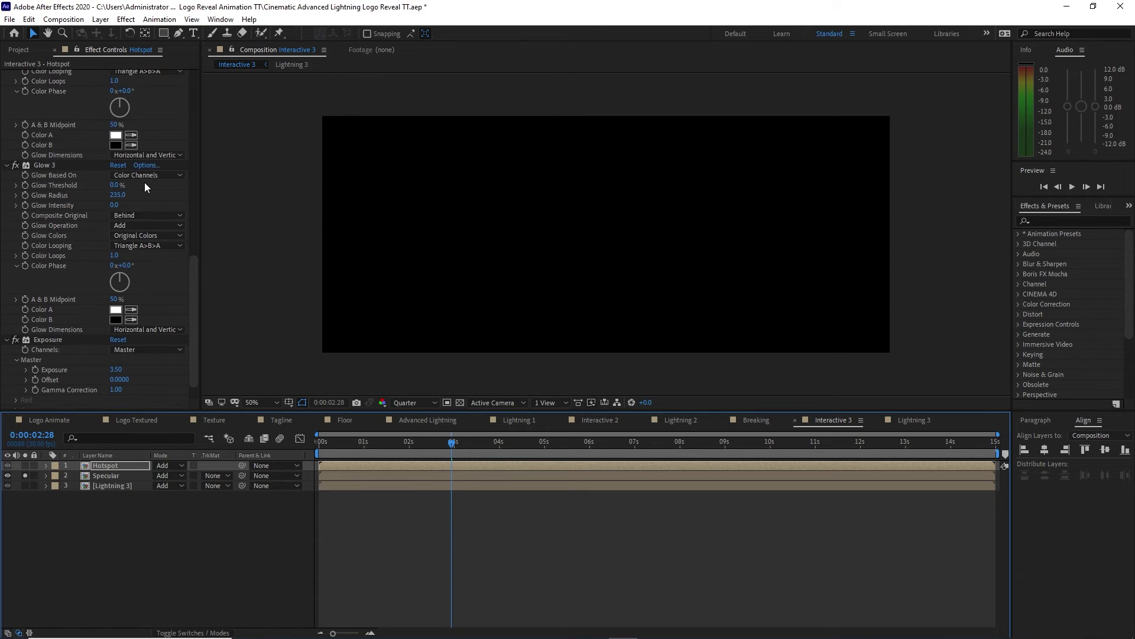
pyautogui.scroll(10, 143, 193)
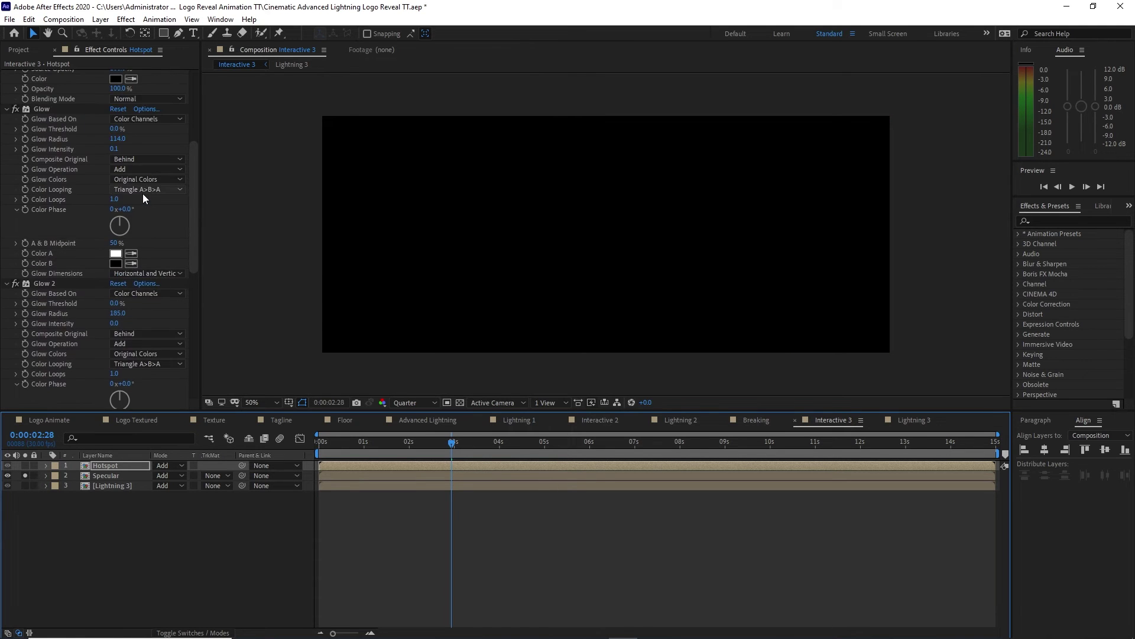
pyautogui.click(97, 476)
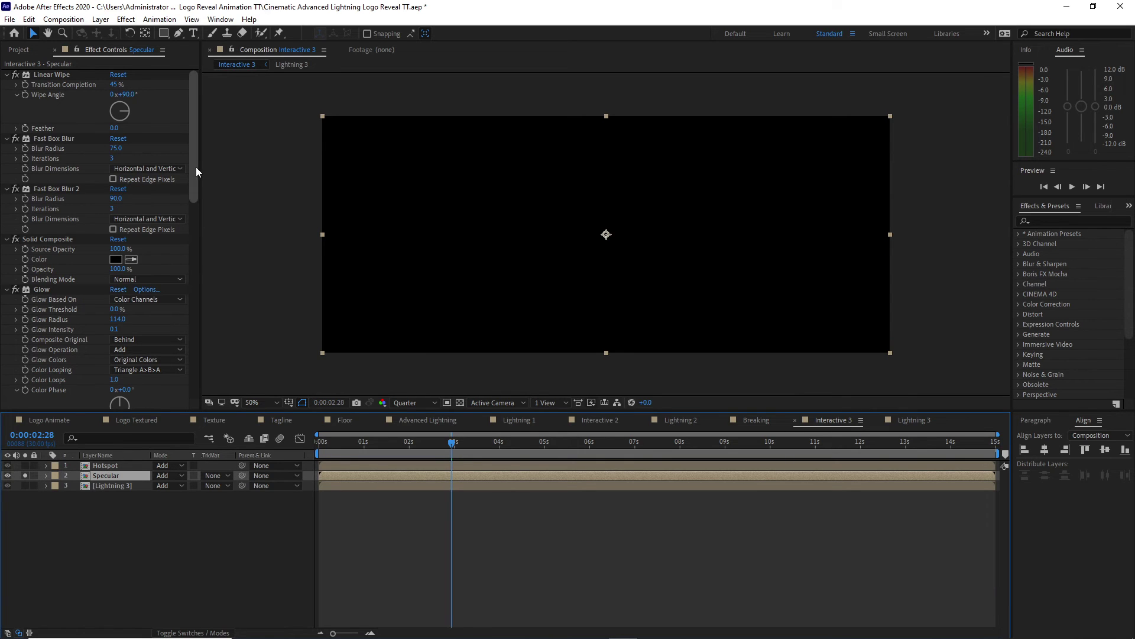
pyautogui.click(126, 94)
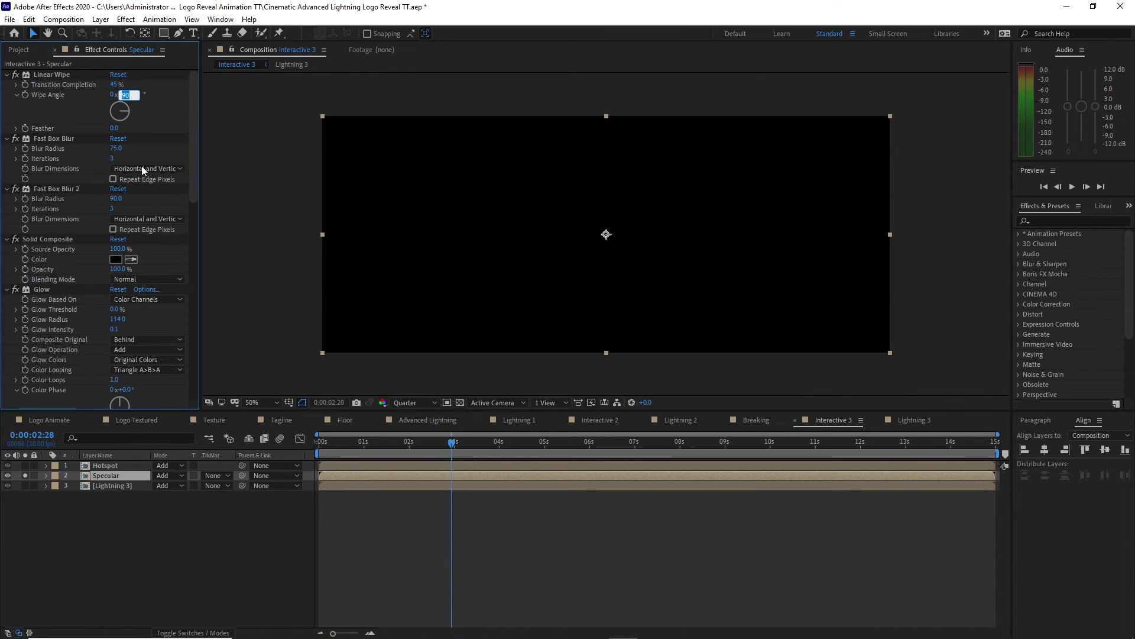
pyautogui.write('180')
pyautogui.press('Return')
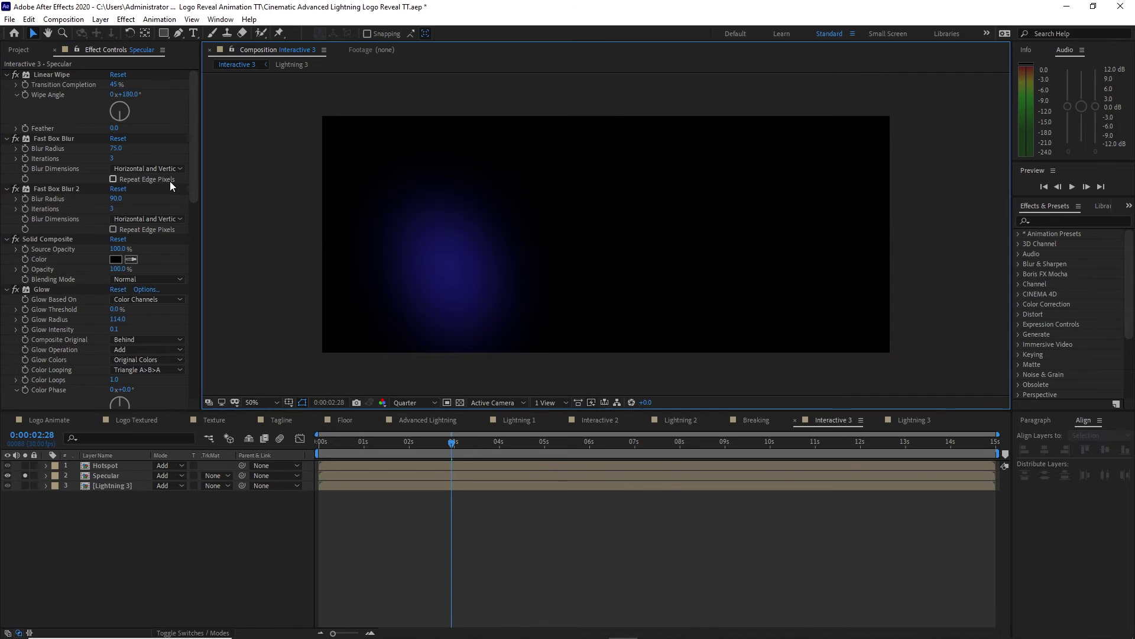
pyautogui.click(225, 329)
# Raise the Specular layer's Linear Wipe transition completion, unsolo the layer and scrub to 0:00:02:19 to review the strike
pyautogui.moveTo(111, 87); pyautogui.dragTo(161, 114)
pyautogui.moveTo(194, 136); pyautogui.dragTo(203, 339)
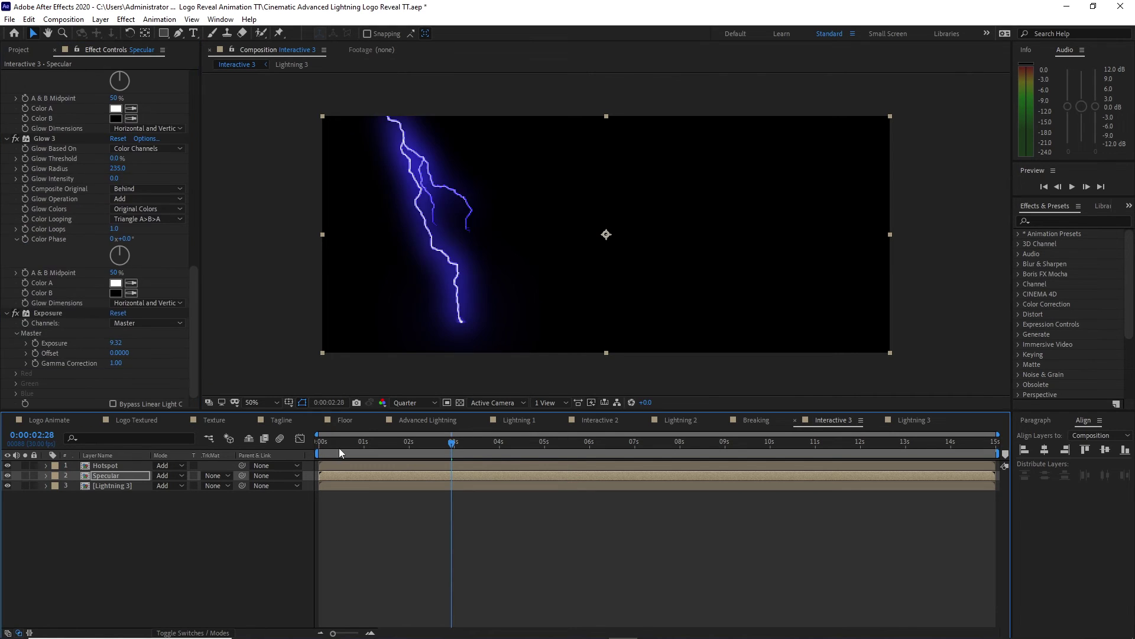
pyautogui.moveTo(338, 449); pyautogui.dragTo(438, 446)
pyautogui.click(187, 520)
# Create a new project folder named Dynamic Lightning 2
pyautogui.click(23, 52)
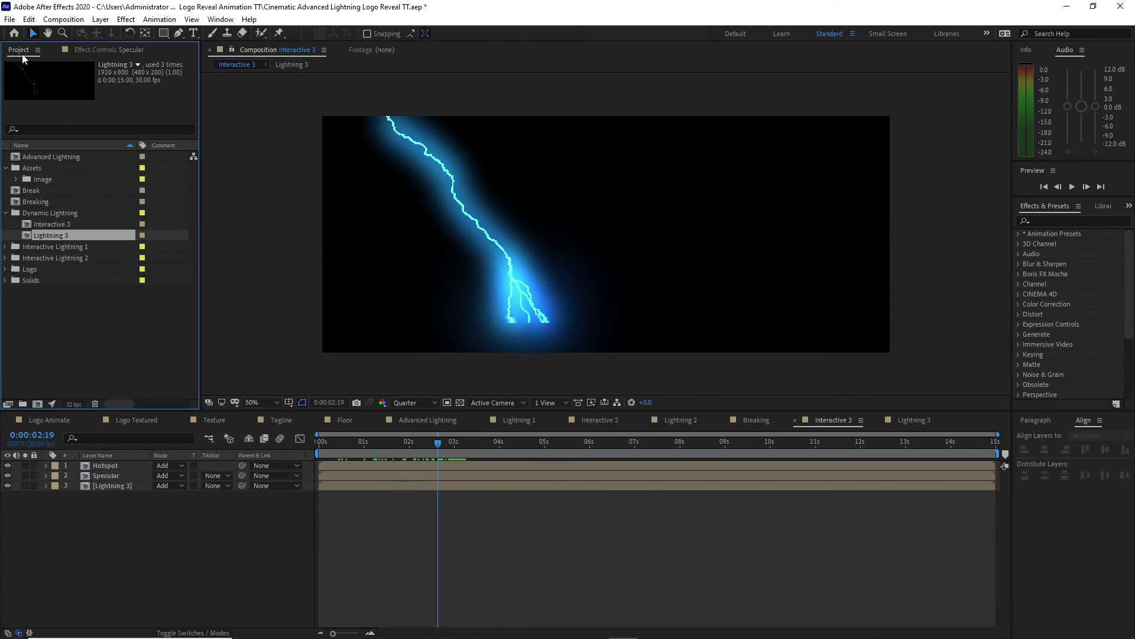
pyautogui.click(45, 338)
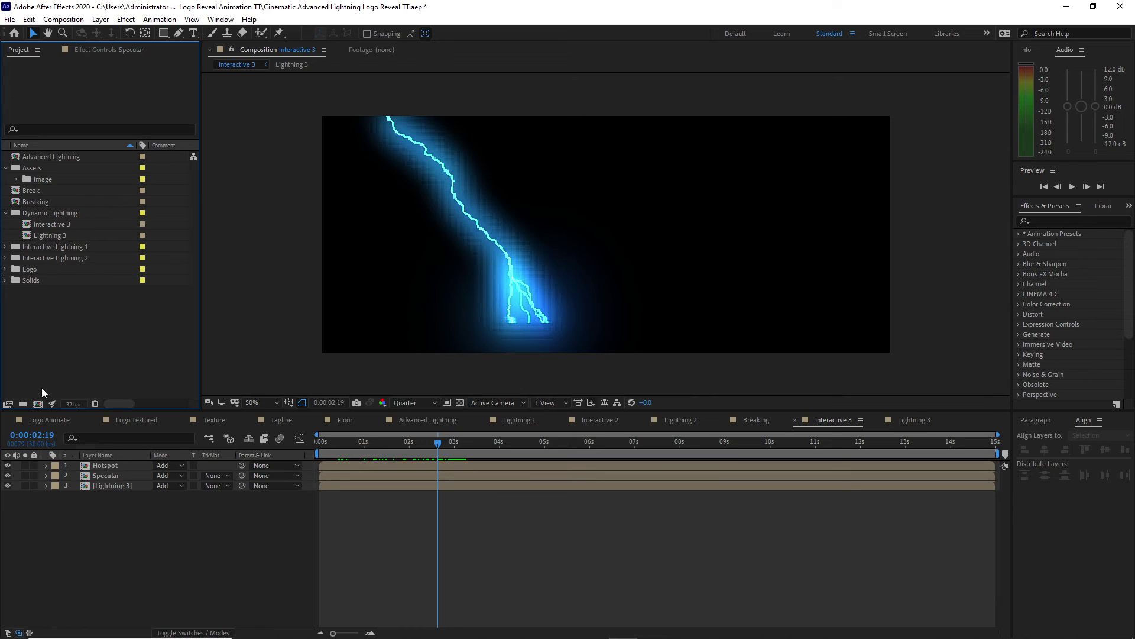
pyautogui.click(23, 403)
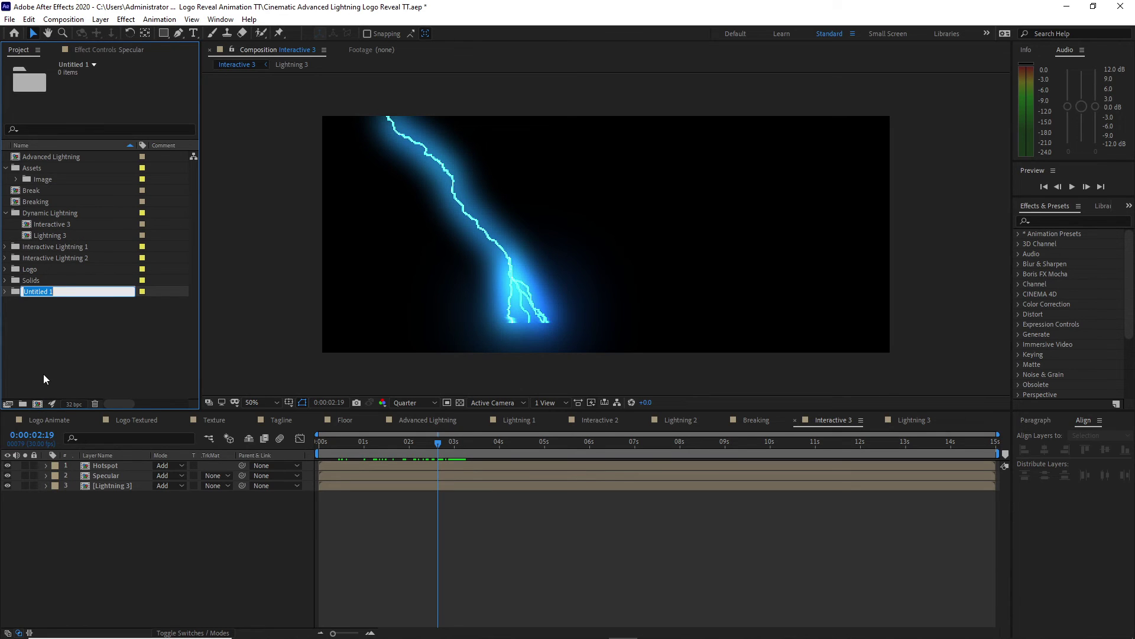
pyautogui.write('Dynamic Lightning 2')
# Rename the Dynamic Lightning folder as Dynamic Lightning 1
pyautogui.rightClick(50, 217)
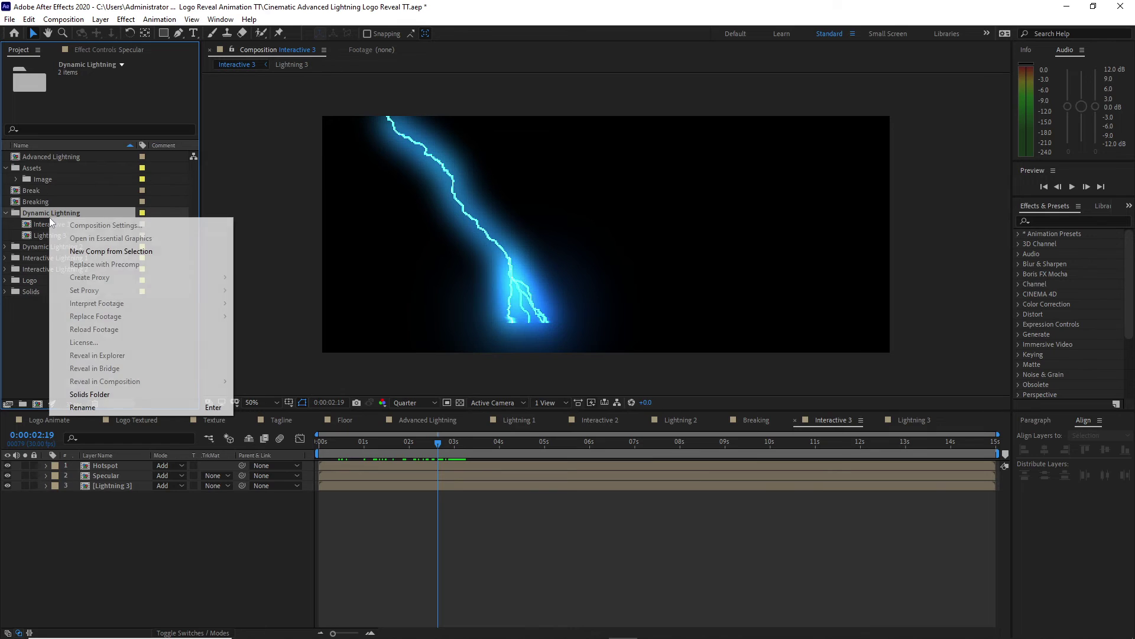
pyautogui.click(144, 407)
pyautogui.press('End')
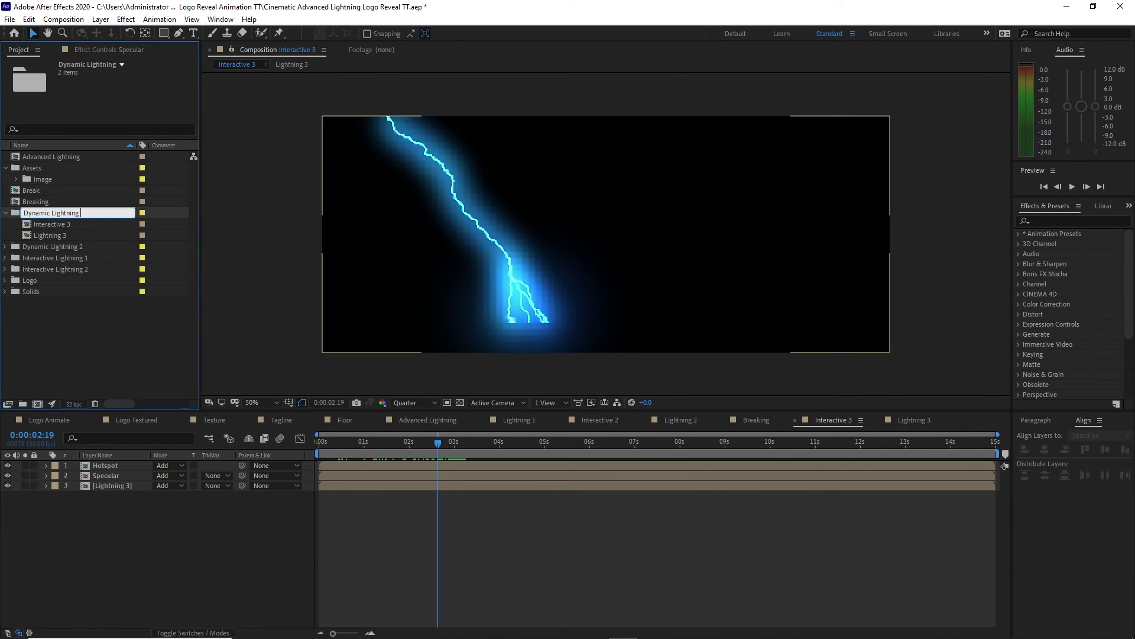
pyautogui.click(119, 342)
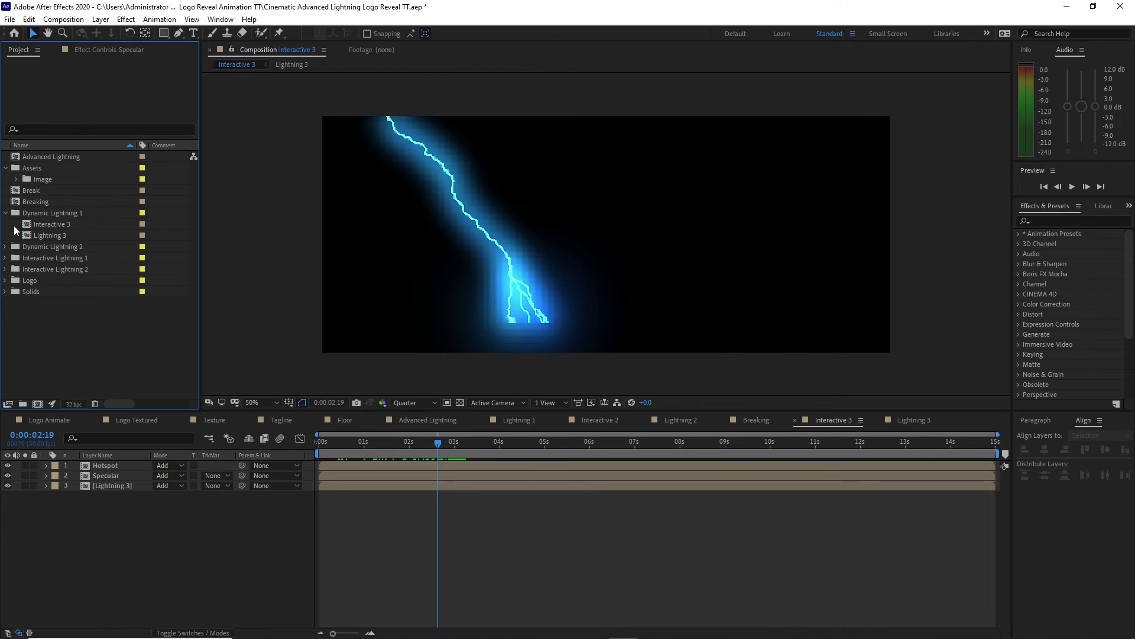
# Duplicate the Interactive 3 and Lightning 3 compositions and move the copies into the Dynamic Lightning 2 folder
pyautogui.moveTo(13, 229); pyautogui.dragTo(18, 237)
pyautogui.click(29, 19)
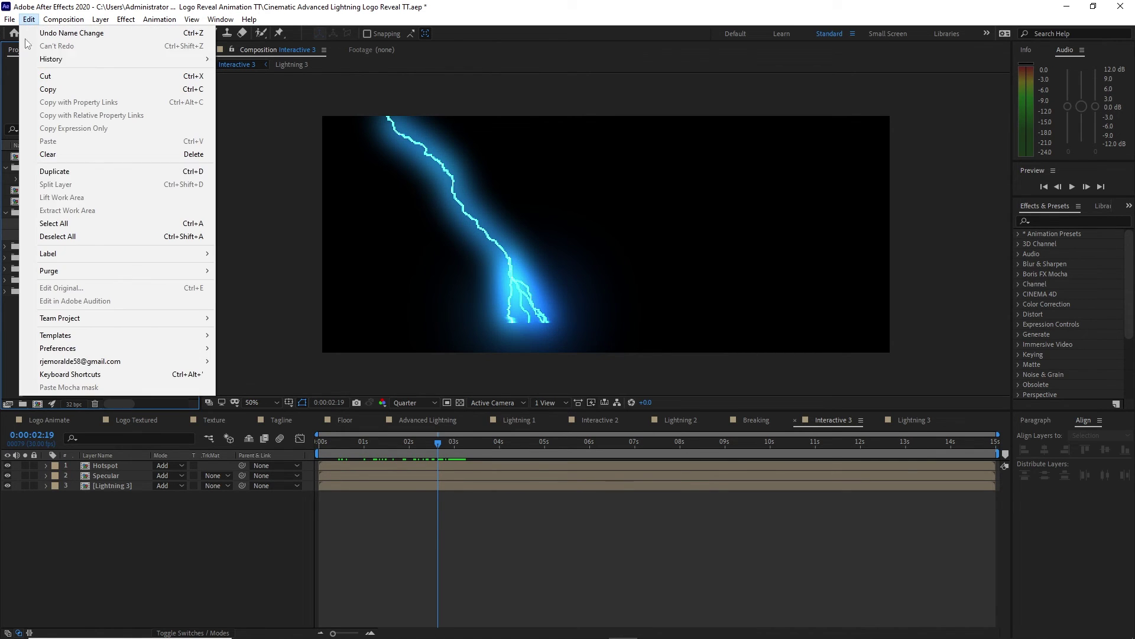
pyautogui.click(58, 172)
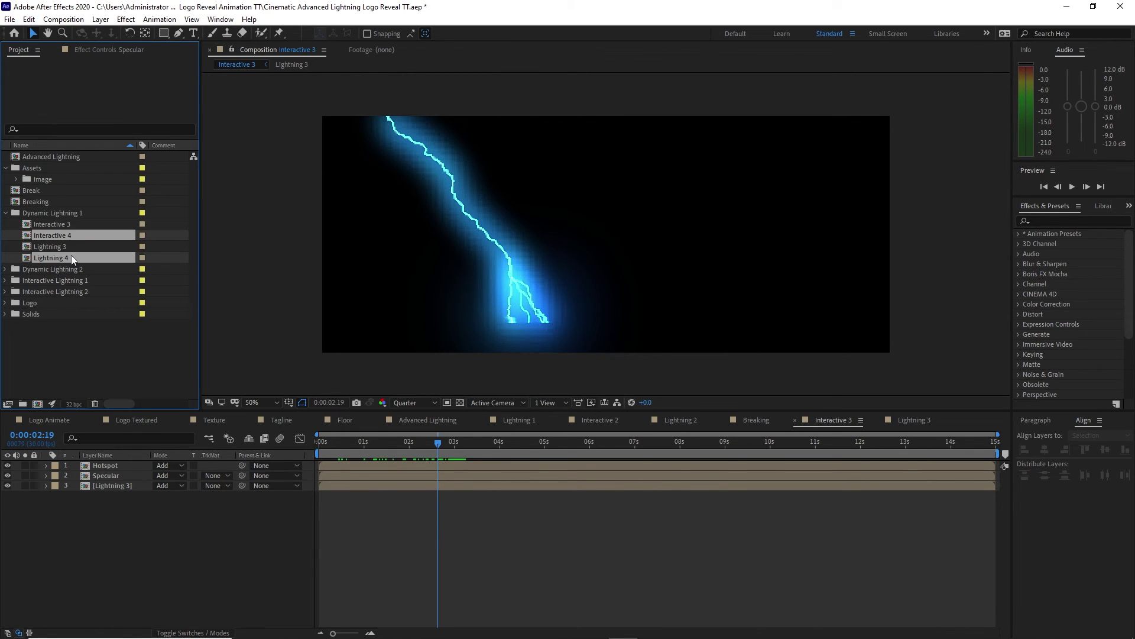
pyautogui.press('Delete')
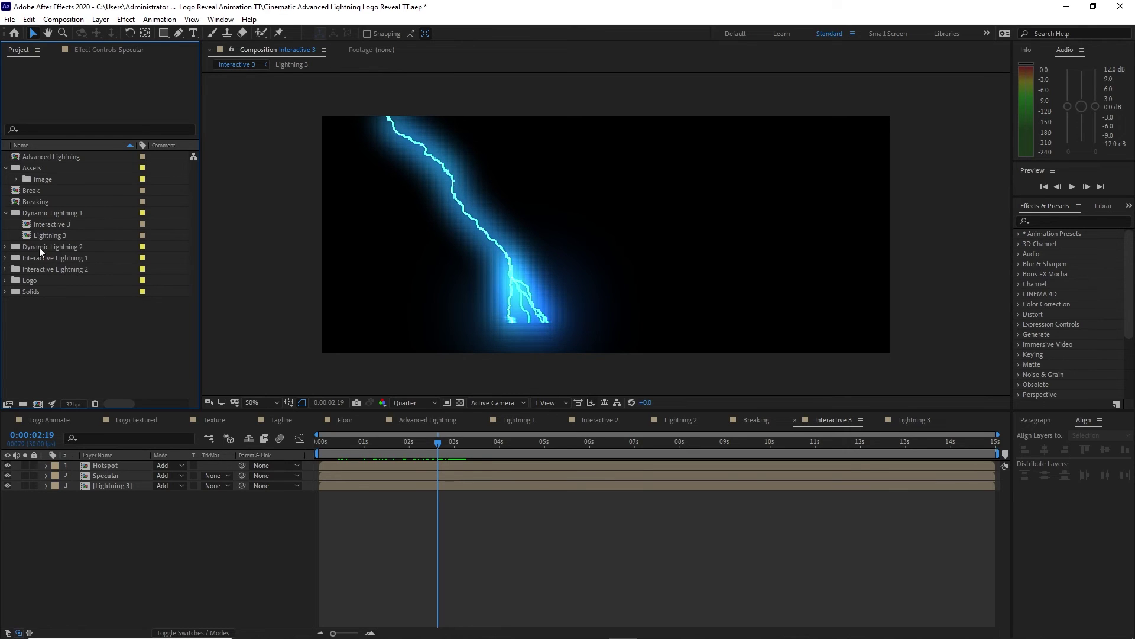
pyautogui.click(6, 213)
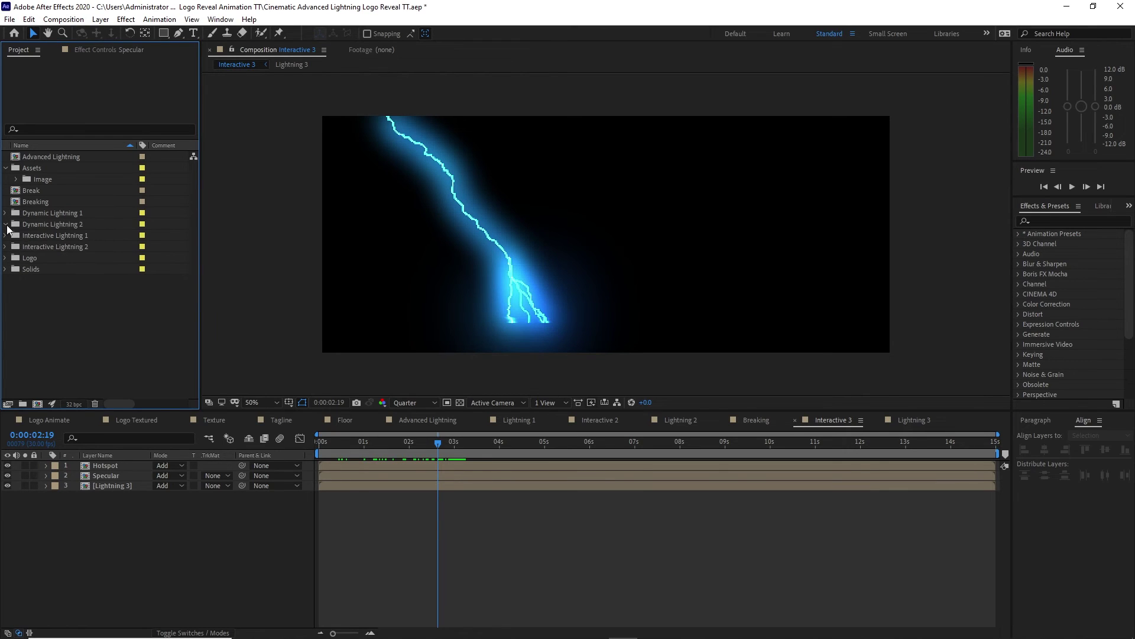
# Open the Lightning 4 composition and show the Advanced Lightning settings of its Directional 1 layer
pyautogui.click(6, 225)
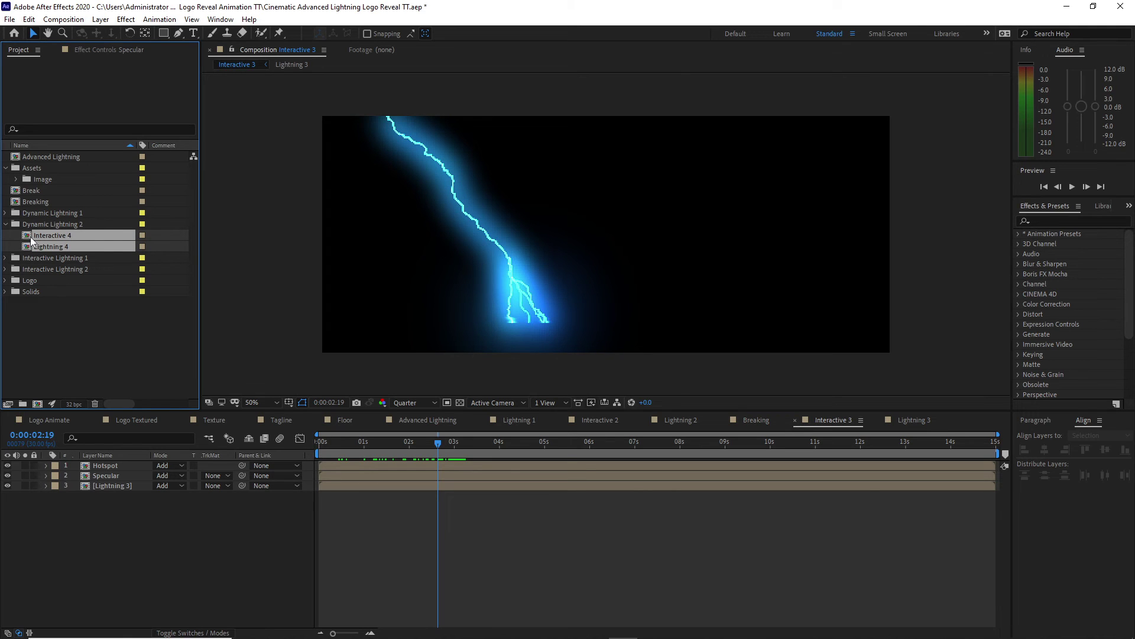
pyautogui.doubleClick(31, 242)
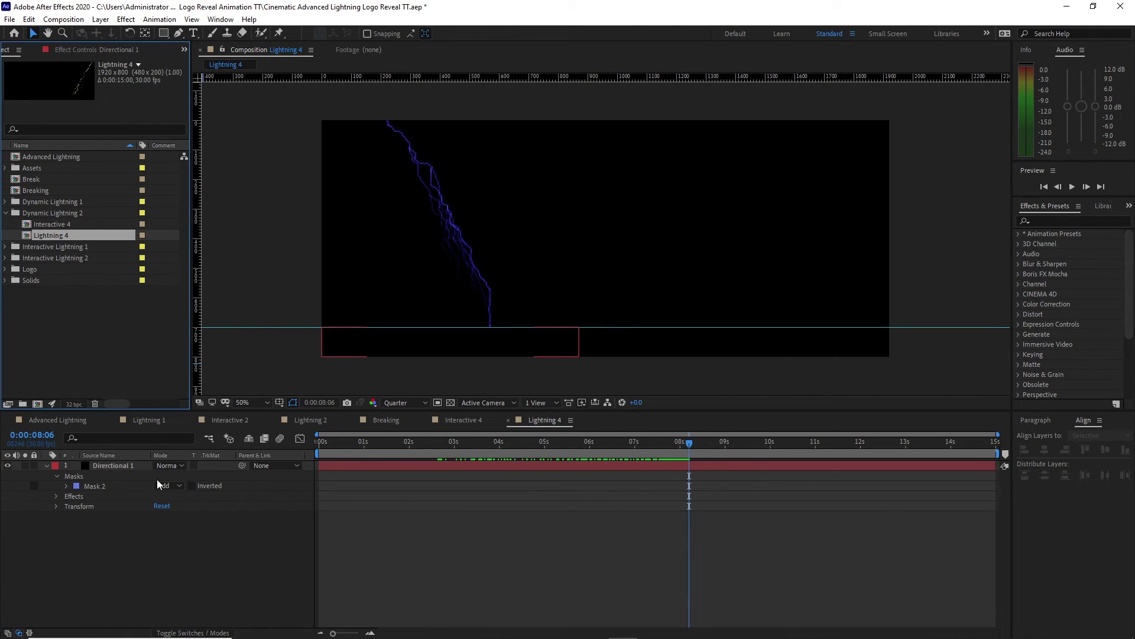
pyautogui.click(131, 468)
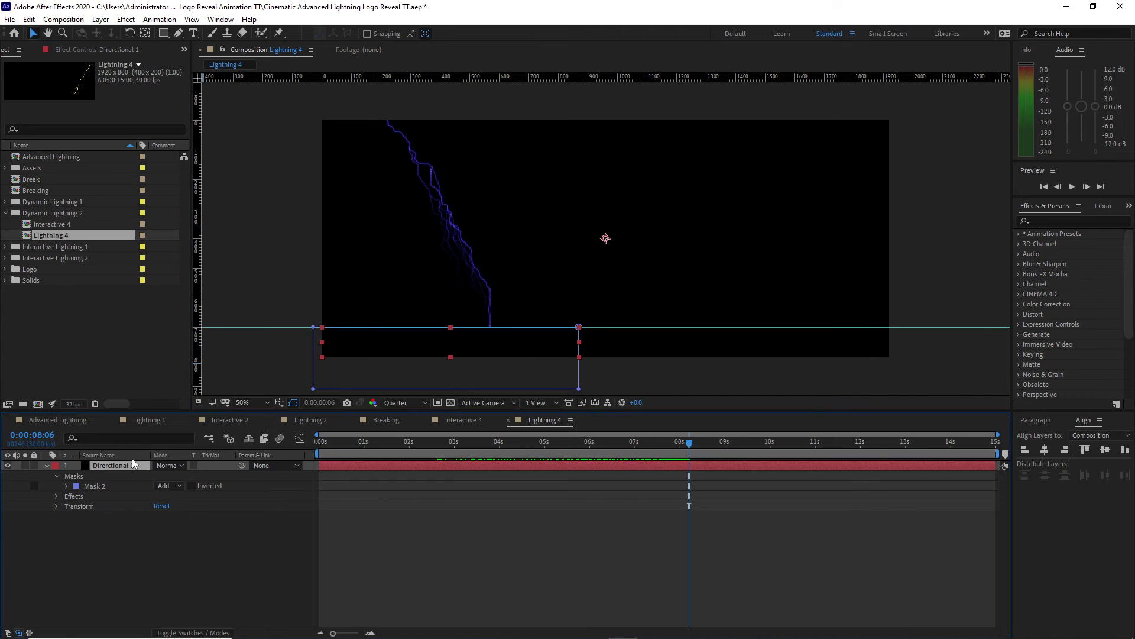
pyautogui.click(114, 53)
pyautogui.click(73, 75)
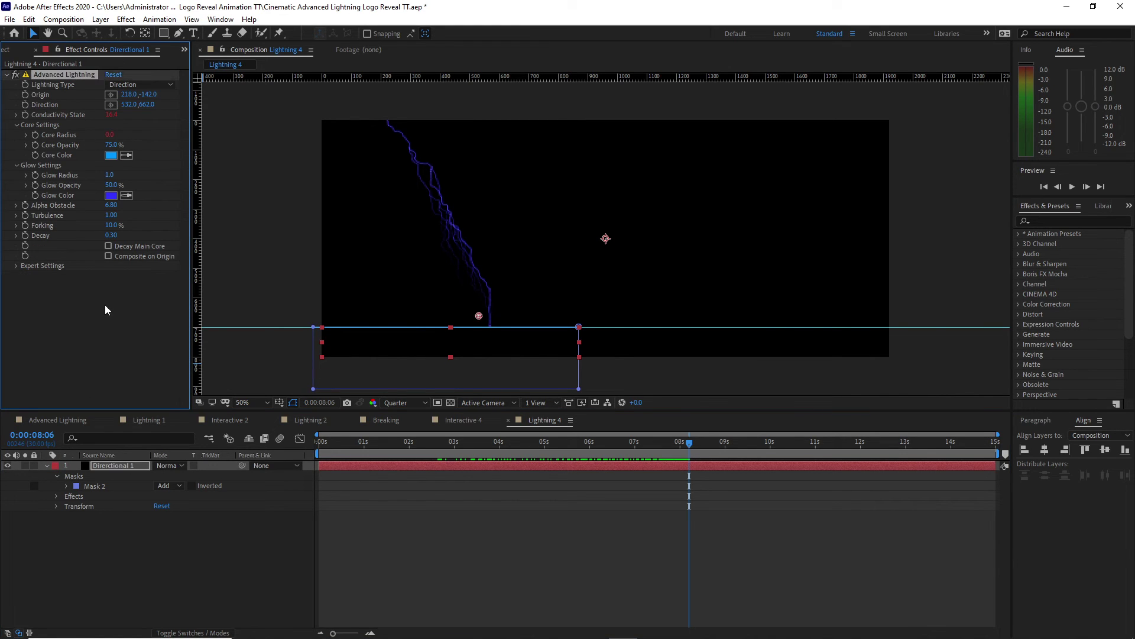
# Draw a rectangular mask below the ground guide in the frame's right half on Directional 1, and delete Mask 2
pyautogui.click(163, 34)
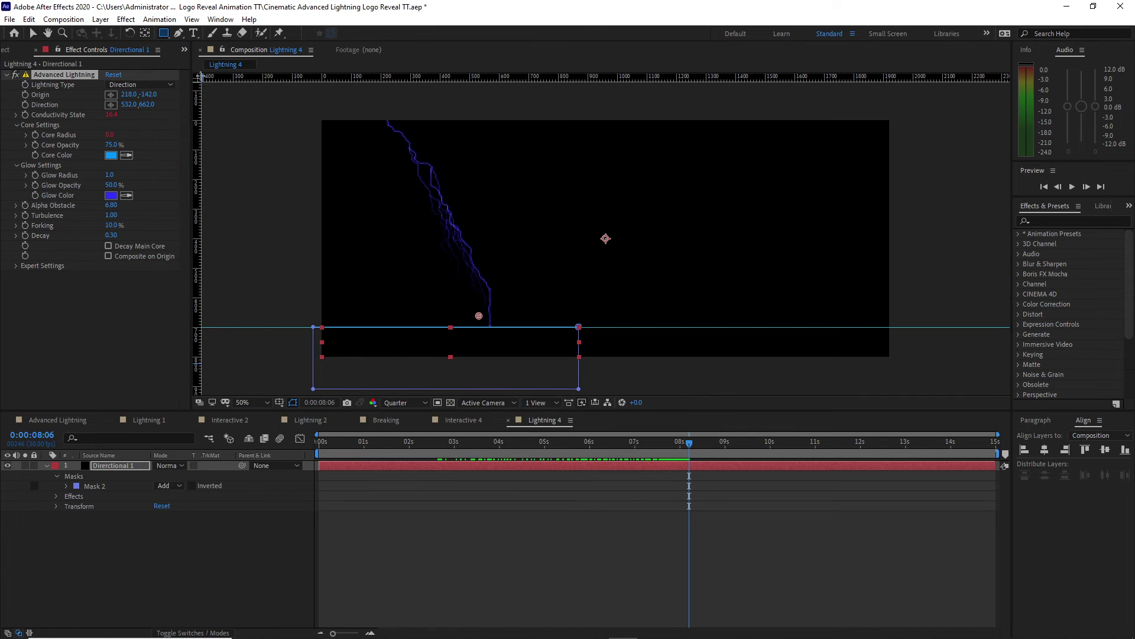
pyautogui.moveTo(627, 327)
pyautogui.mouseDown()
pyautogui.moveTo(794, 379)
pyautogui.moveTo(900, 392)
pyautogui.mouseUp()
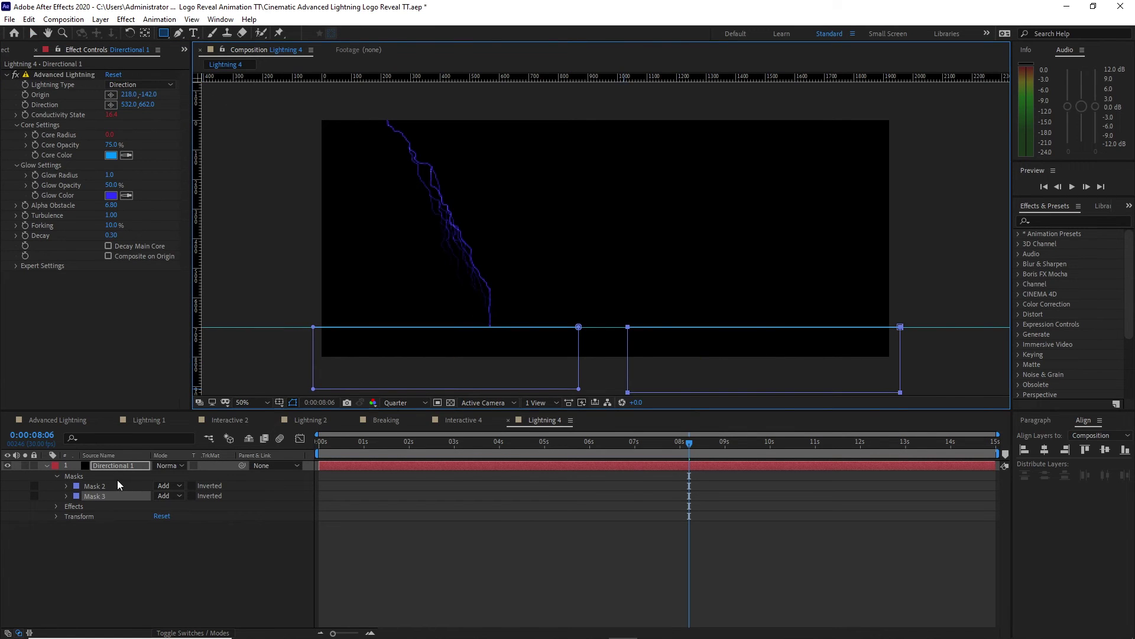
pyautogui.click(96, 486)
pyautogui.click(48, 154)
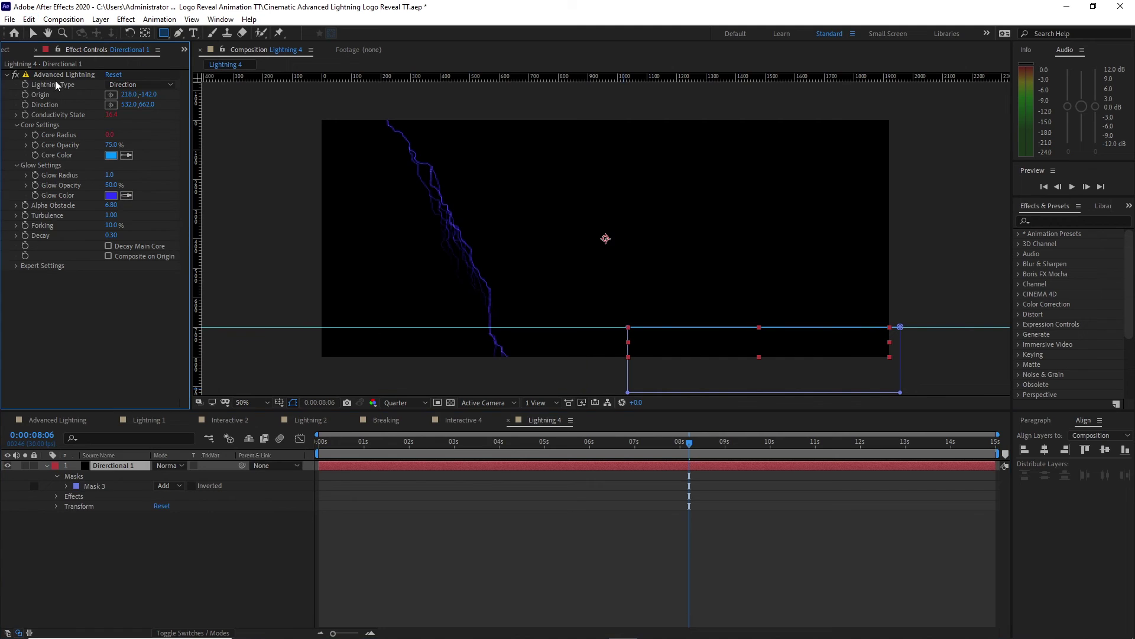
# Reposition the Advanced Lightning origin to 2014, -110 and direction to 1620, 704, then preview the strike at 0:00:07:22
pyautogui.click(54, 73)
pyautogui.press('v')
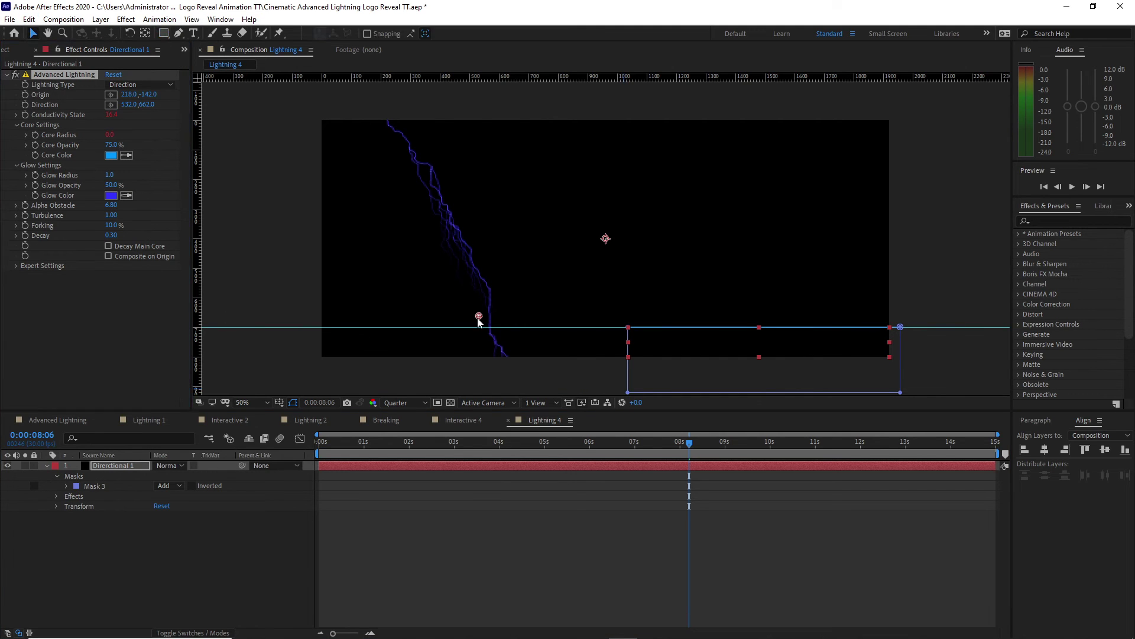
pyautogui.moveTo(479, 317); pyautogui.dragTo(769, 323)
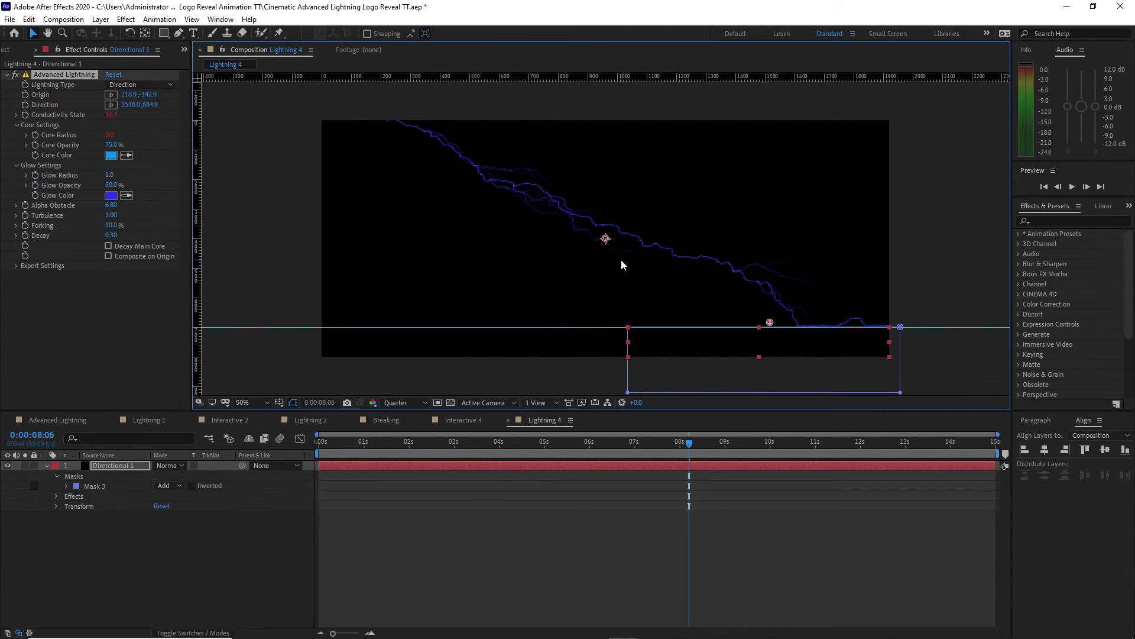
pyautogui.press(',')
pyautogui.moveTo(497, 159); pyautogui.dragTo(753, 153)
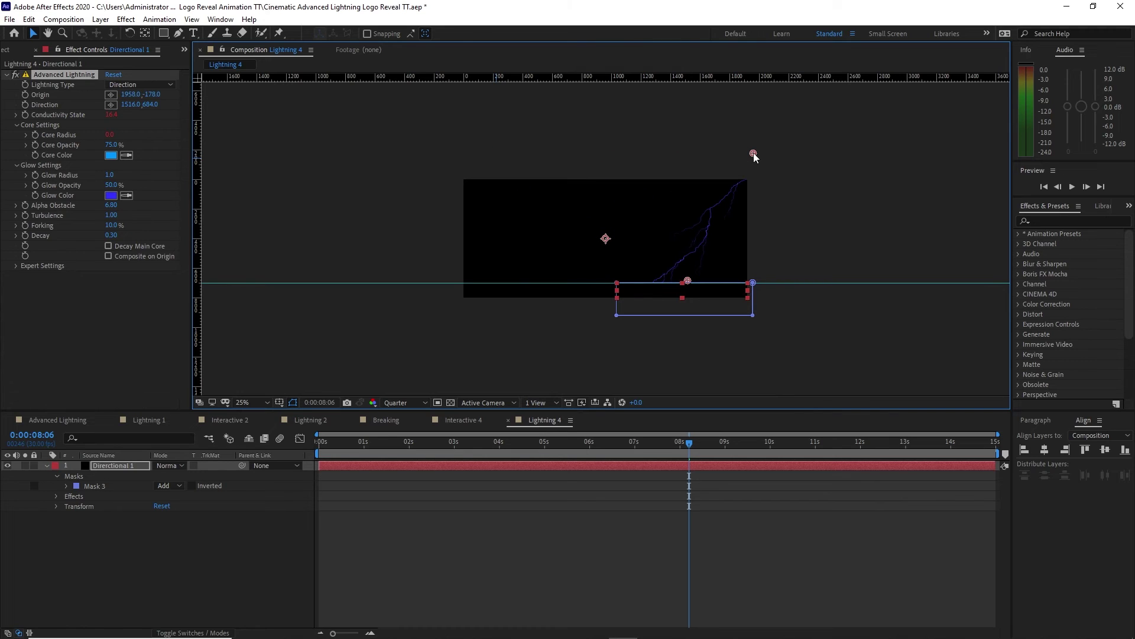
pyautogui.moveTo(689, 283); pyautogui.dragTo(704, 286)
pyautogui.press('.')
pyautogui.moveTo(689, 444); pyautogui.dragTo(670, 459)
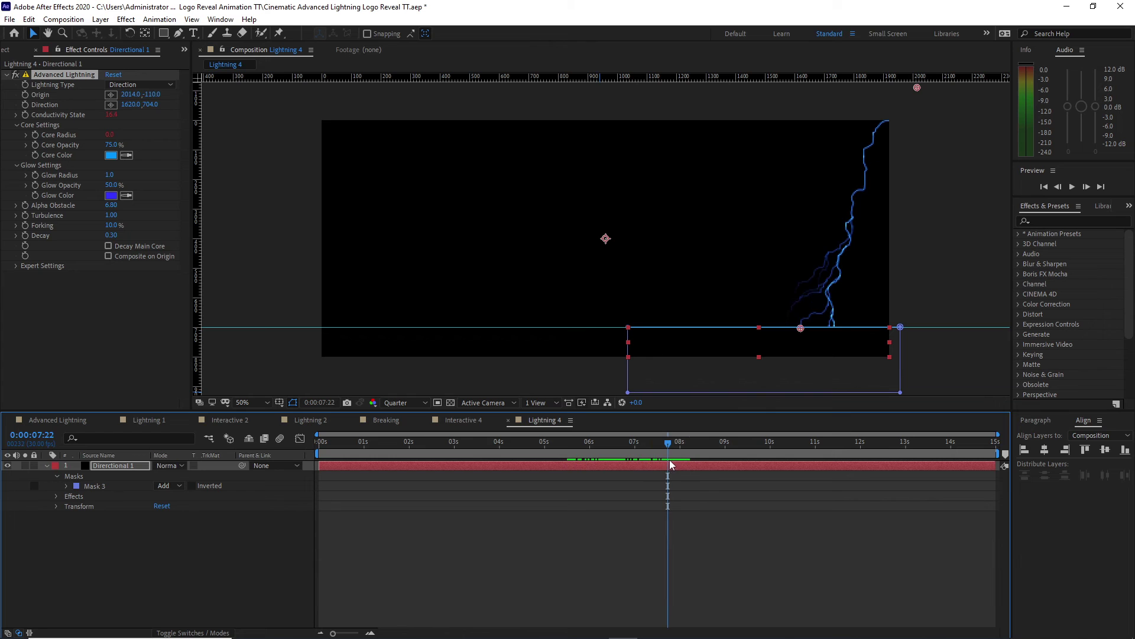
# Set both the Core Color and the Glow Color of the Advanced Lightning effect to orange FA7408
pyautogui.click(110, 155)
pyautogui.rightClick(309, 269)
pyautogui.click(335, 320)
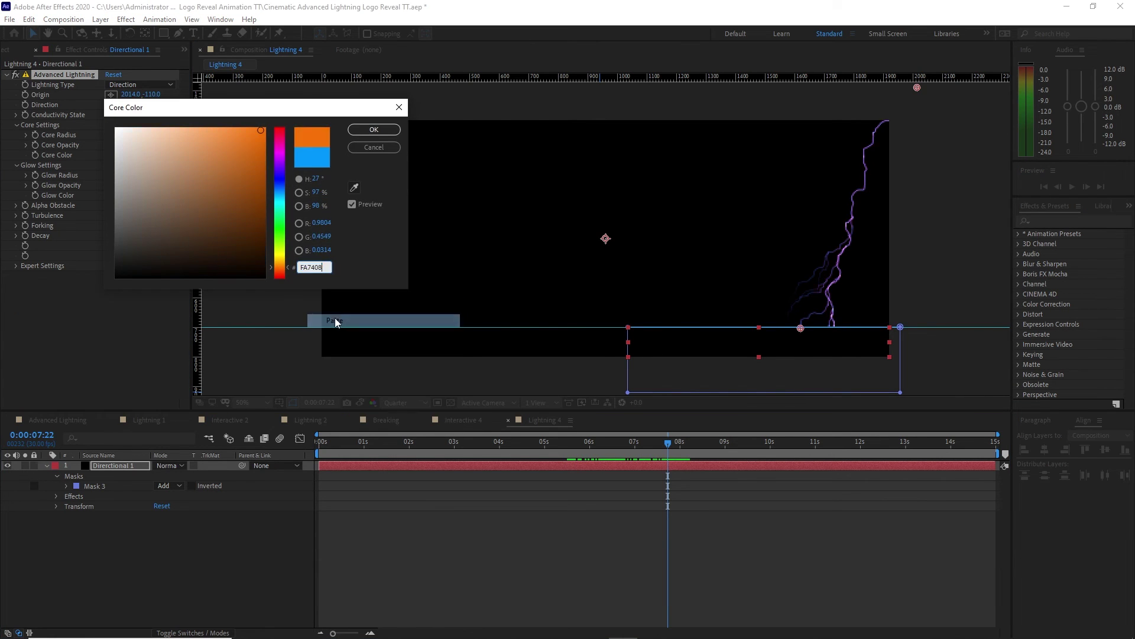
pyautogui.click(373, 131)
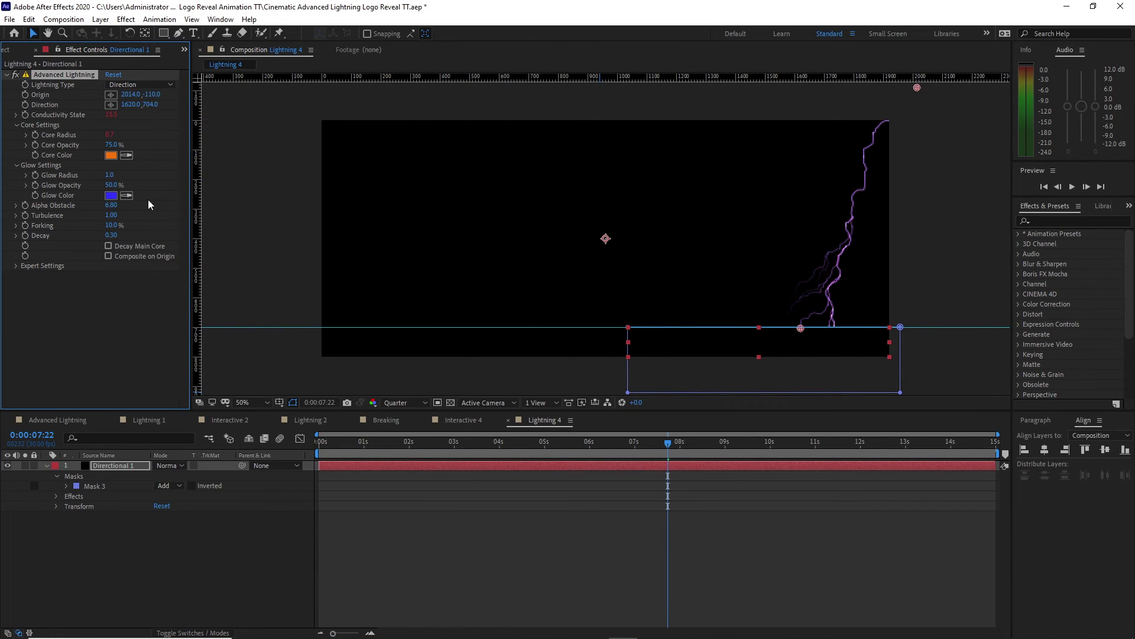
pyautogui.click(110, 195)
pyautogui.rightClick(309, 269)
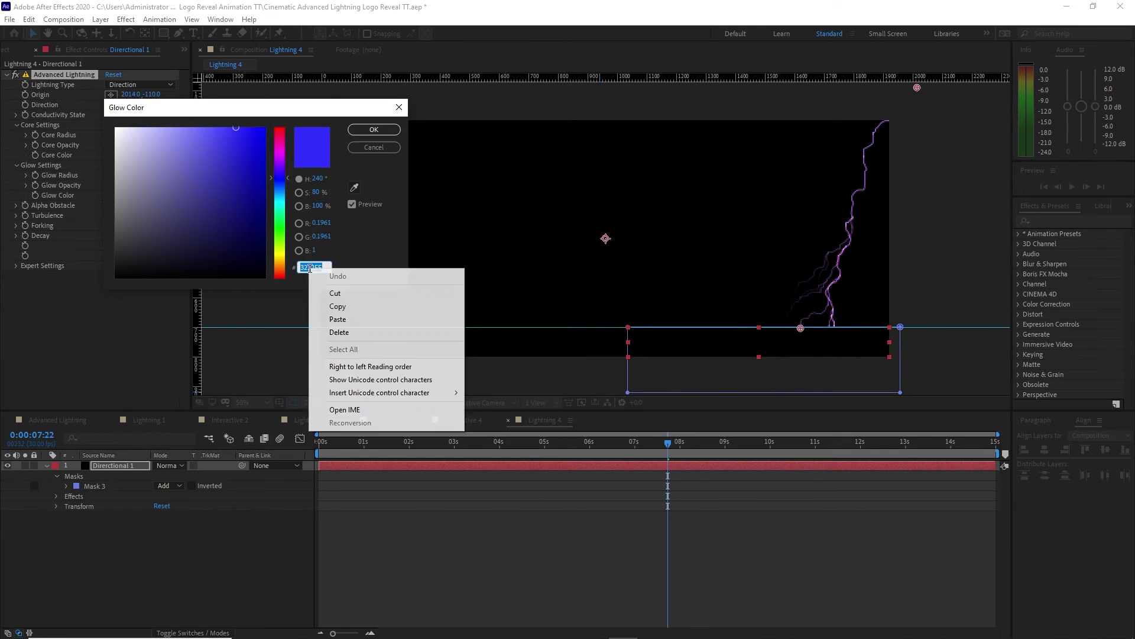
pyautogui.click(334, 320)
pyautogui.click(374, 129)
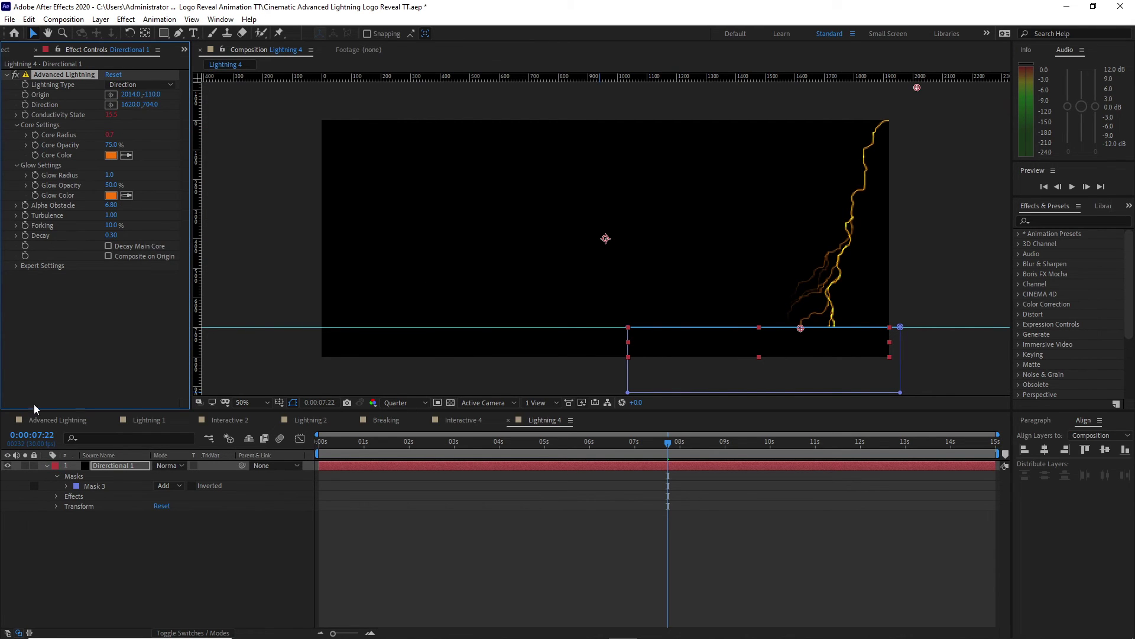
# Add the Lightning 3 and Lightning 4 compositions to the Advanced Lightning composition, directly above Logo Animate
pyautogui.click(47, 420)
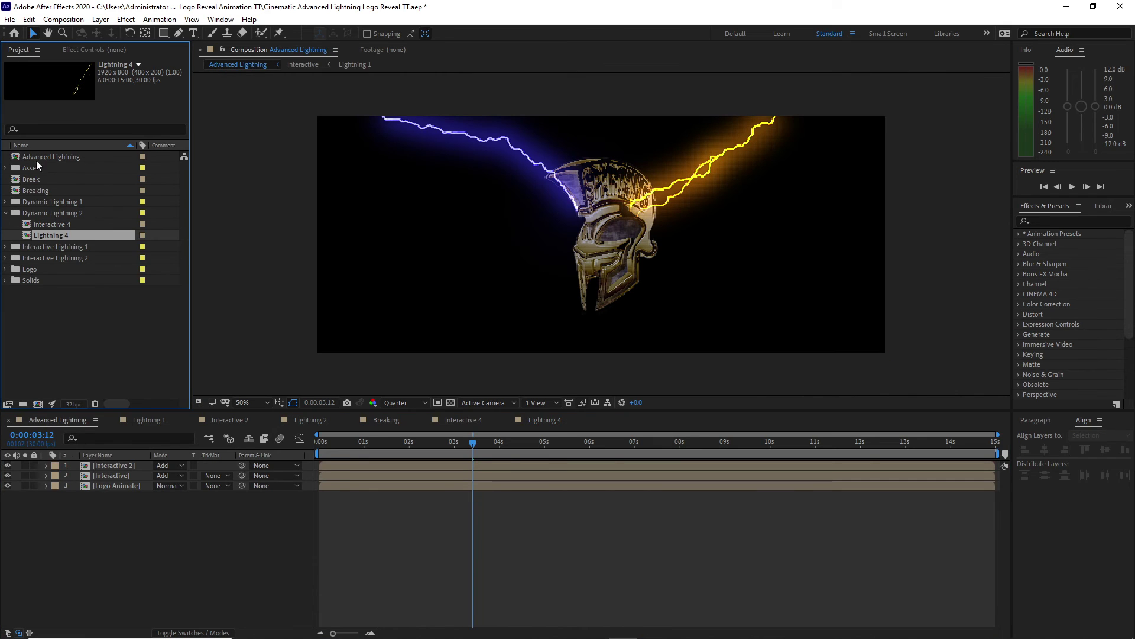
pyautogui.click(5, 202)
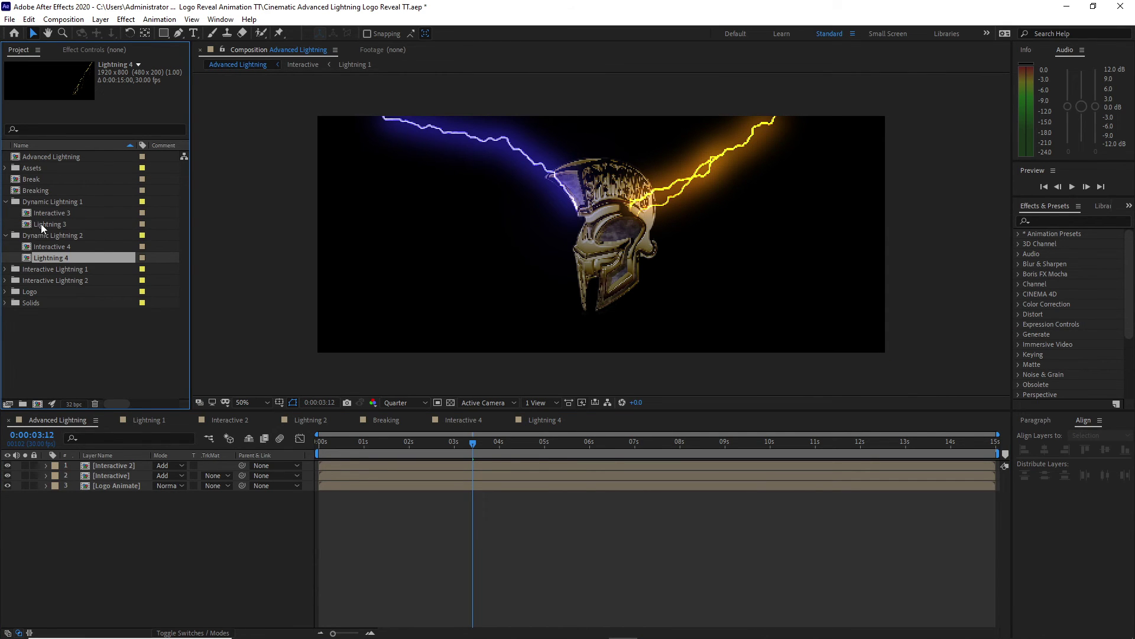
pyautogui.moveTo(40, 224); pyautogui.dragTo(115, 478)
pyautogui.moveTo(47, 257); pyautogui.dragTo(116, 494)
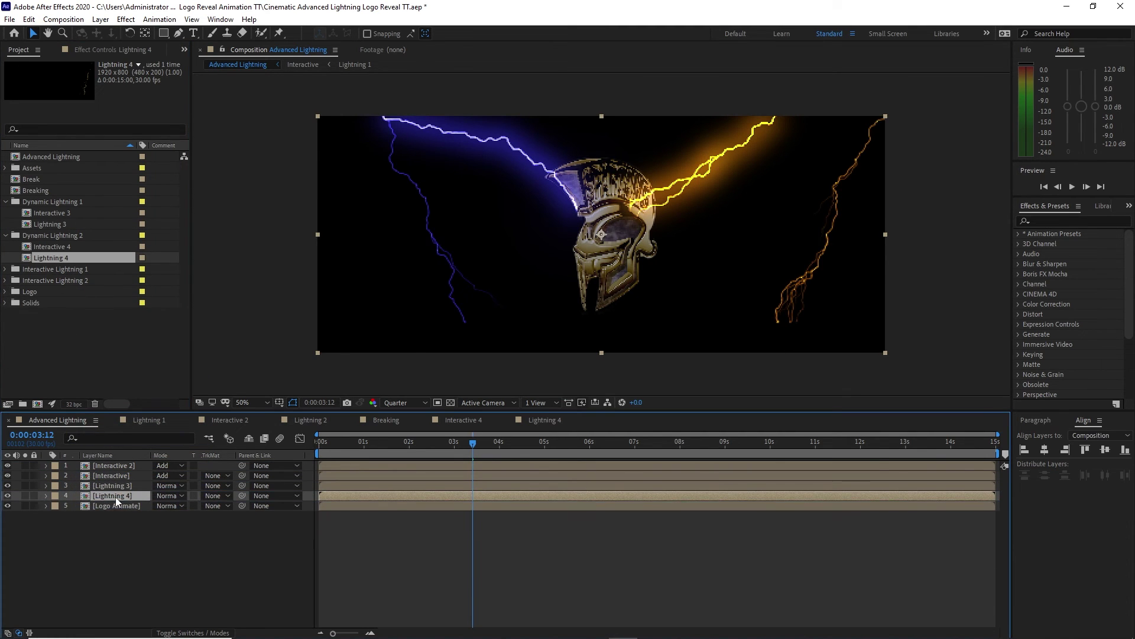
# Shift the Lightning 3 layer to start at 0:00:09:00 and the Lightning 4 layer to start at 0:00:09:29
pyautogui.click(725, 447)
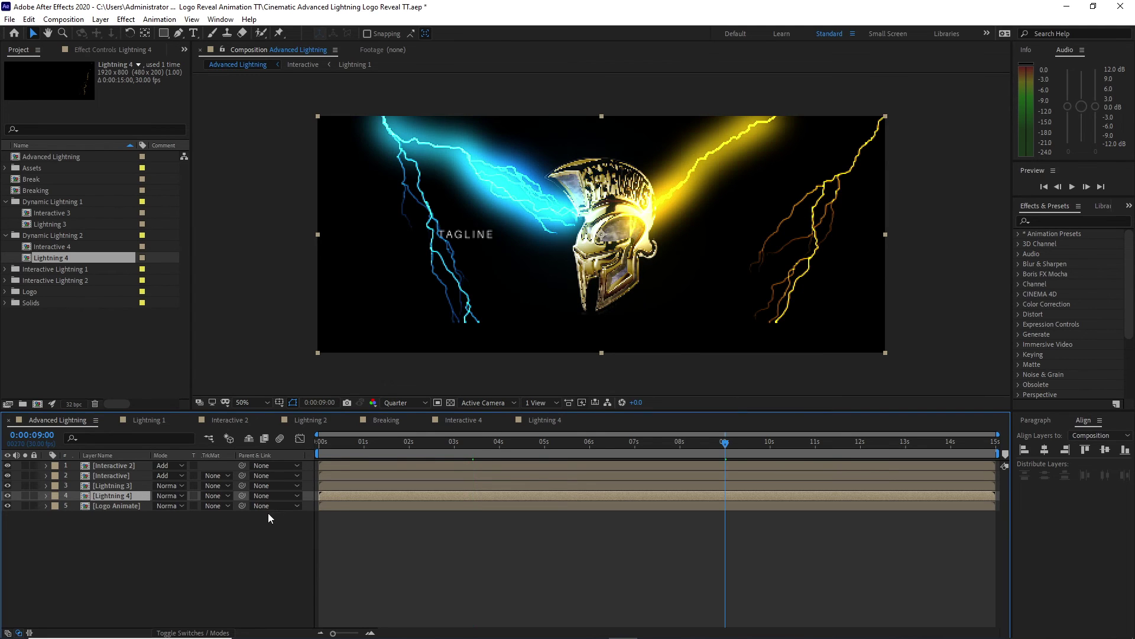
pyautogui.click(326, 489)
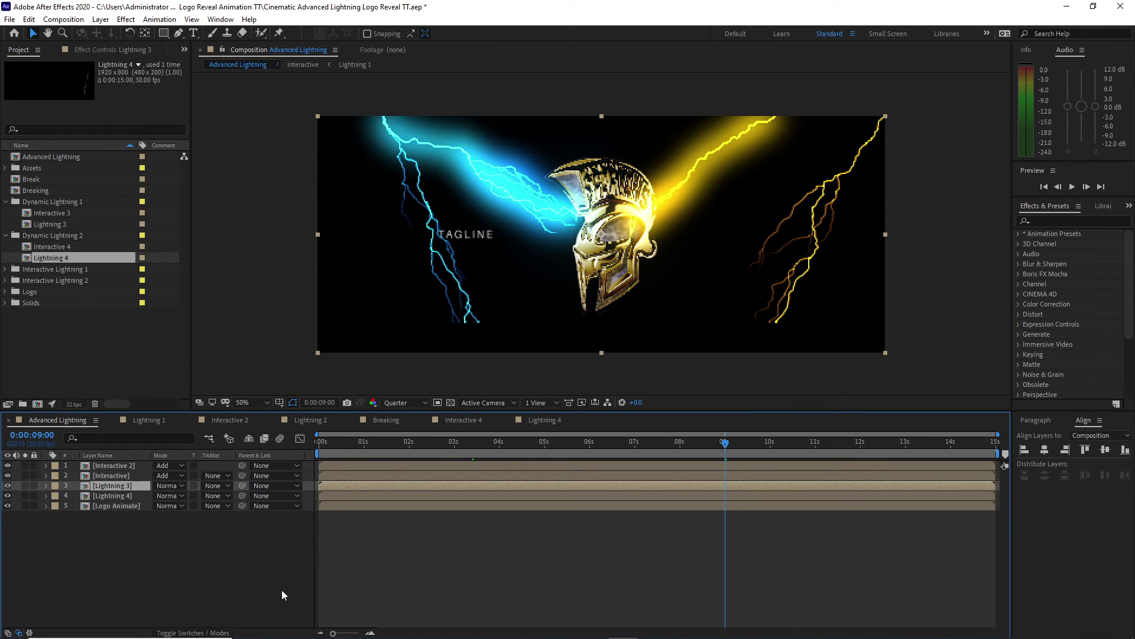
pyautogui.press('[')
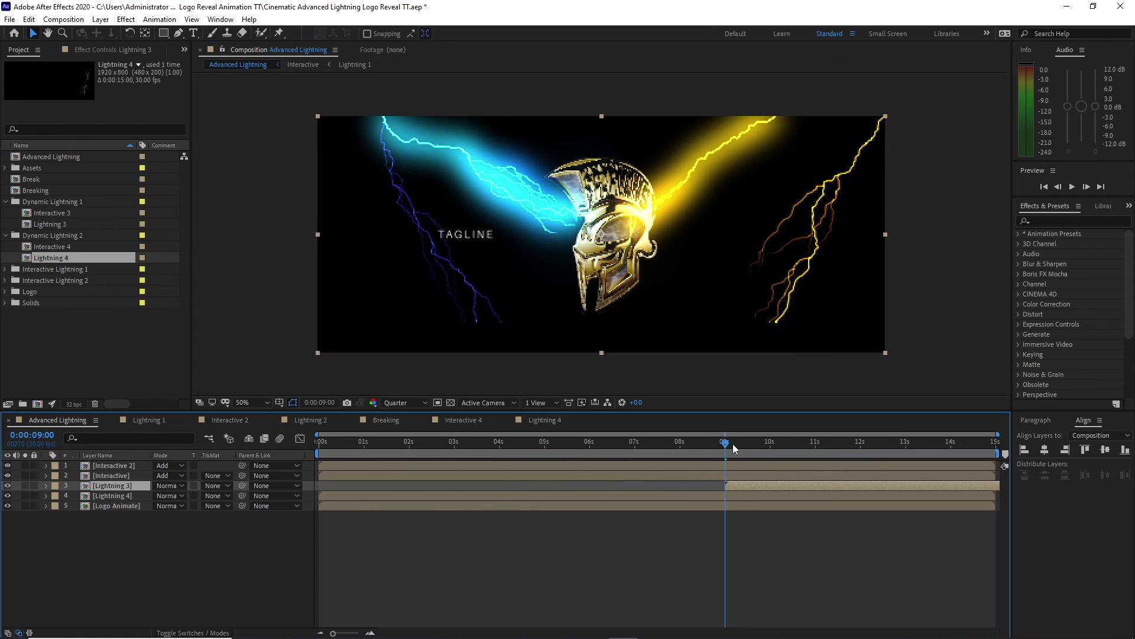
pyautogui.click(770, 444)
pyautogui.click(102, 494)
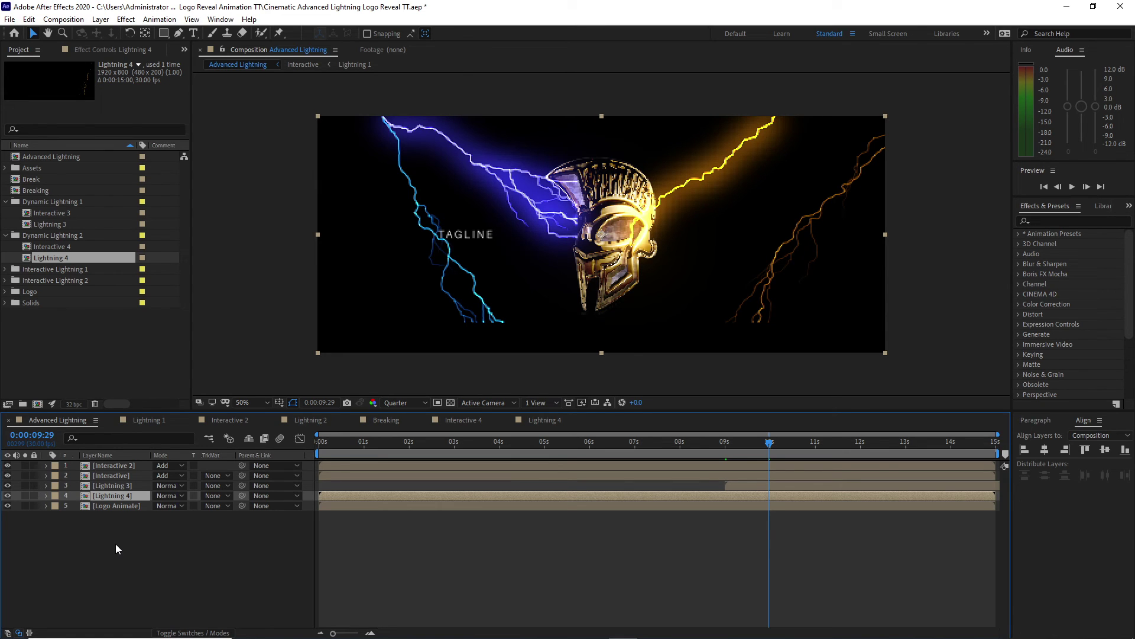
pyautogui.hotkey('alt', '[')
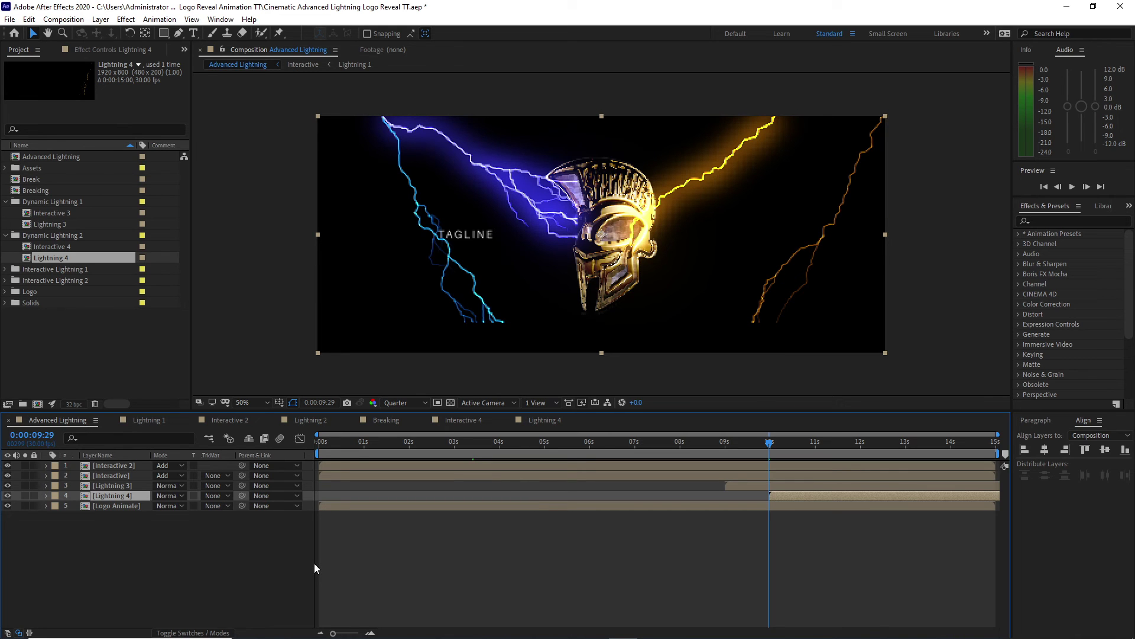
# Split the Interactive 2 layer into six segments at about 1.5, 3, 4.5, 6 and 8 seconds
pyautogui.click(388, 442)
pyautogui.click(97, 465)
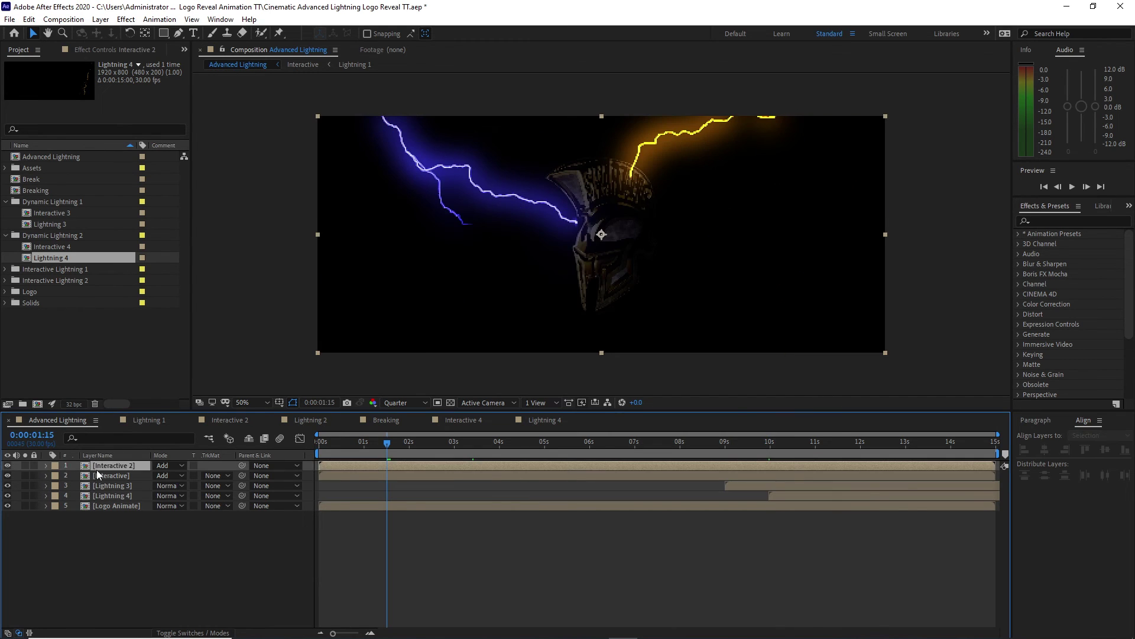
pyautogui.hotkey('ctrl', 'd')
pyautogui.moveTo(390, 443); pyautogui.dragTo(686, 444)
pyautogui.hotkey('ctrl', 'd')
pyautogui.hotkey('ctrl', 'shift', 'd')
pyautogui.click(590, 449)
pyautogui.hotkey('ctrl', 'shift', 'd')
pyautogui.hotkey('ctrl', 'shift', 'd')
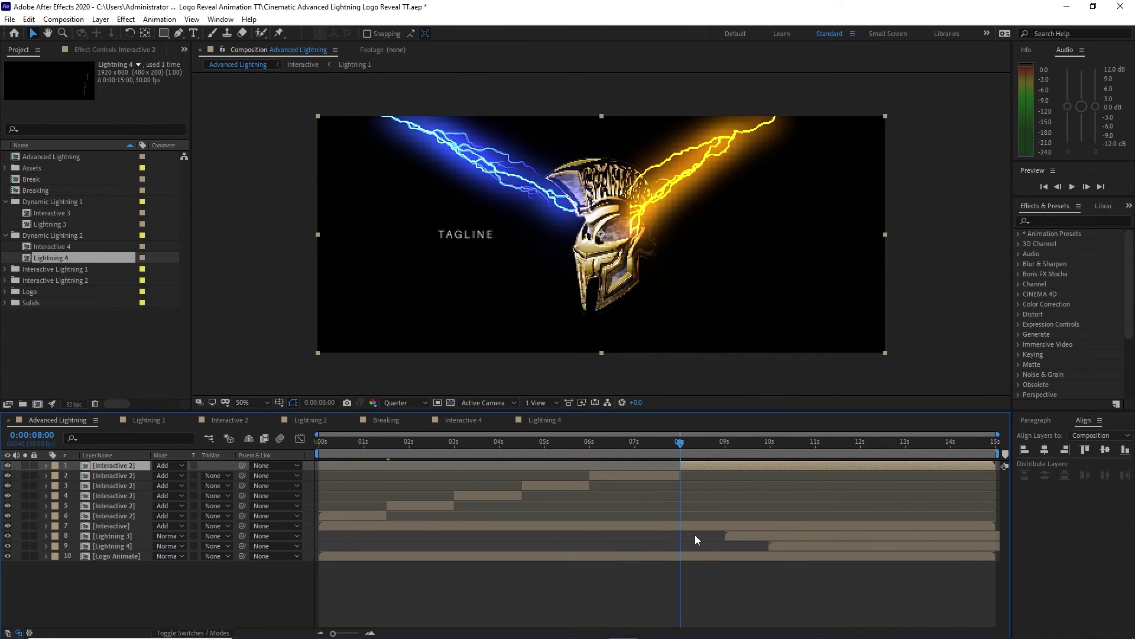
# Split the Interactive layer into six segments at about 3, 4, 5.5, 7.2 and 9 seconds
pyautogui.click(430, 454)
pyautogui.moveTo(430, 452); pyautogui.dragTo(453, 455)
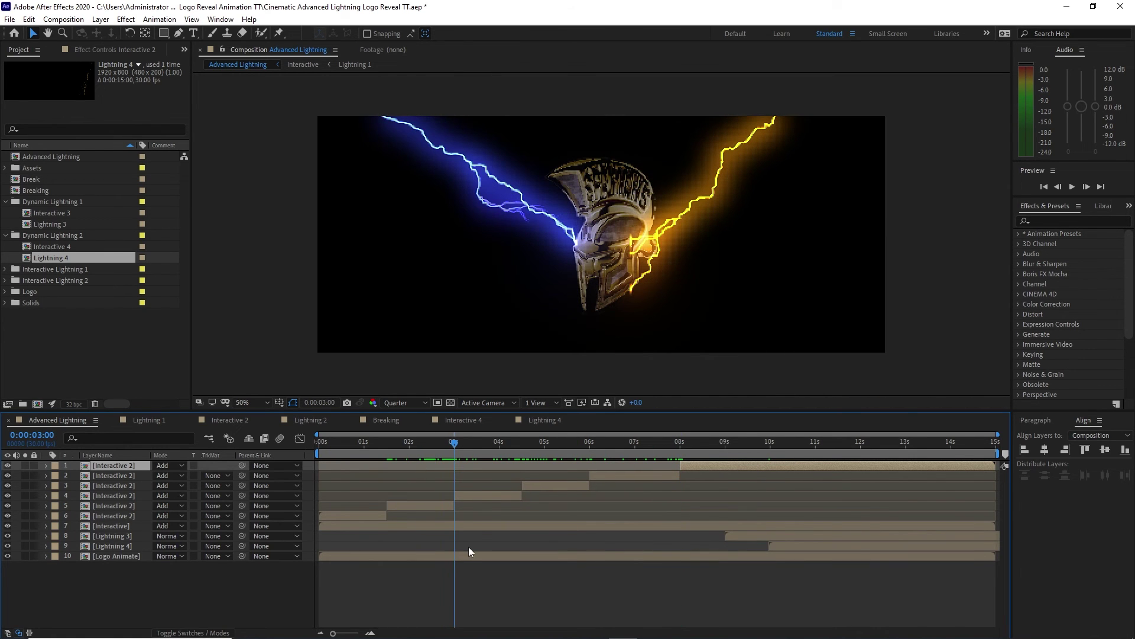
pyautogui.click(481, 527)
pyautogui.hotkey('ctrl', 'shift', 'd')
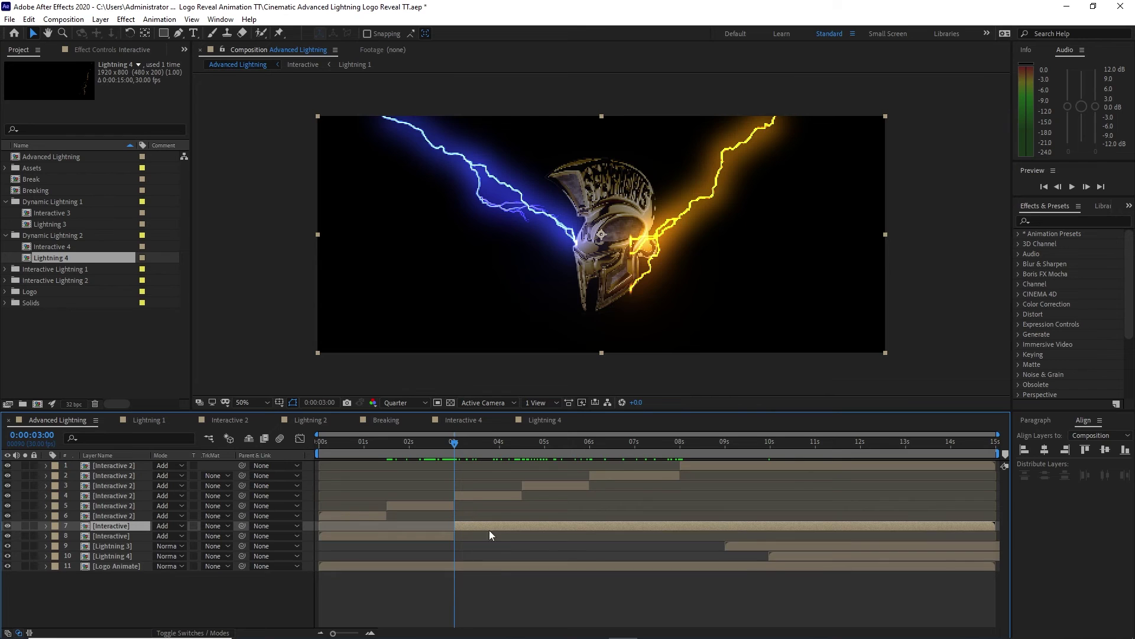
pyautogui.click(500, 456)
pyautogui.hotkey('ctrl', 'shift', 'd')
pyautogui.moveTo(501, 455); pyautogui.dragTo(722, 443)
pyautogui.hotkey('ctrl', 'shift', 'd')
pyautogui.hotkey('ctrl', 'shift', 'd')
pyautogui.click(657, 442)
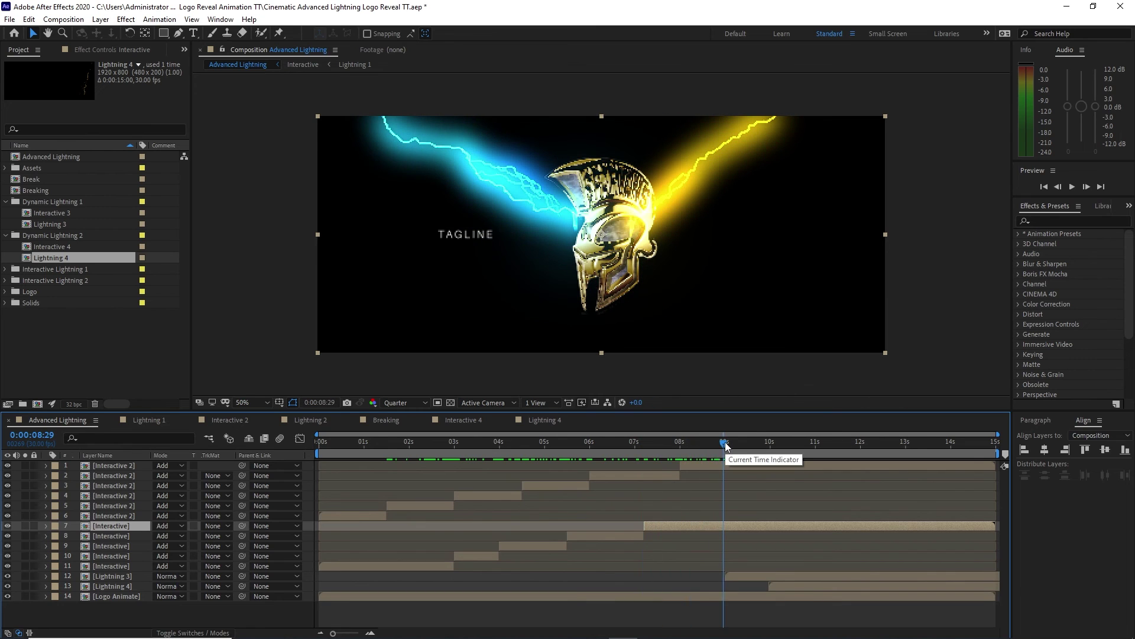
pyautogui.hotkey('ctrl', 'shift', 'd')
# Split the first Interactive segment at 0:00:01:06 and delete the Interactive 2 segment that starts at 0:00:01:15
pyautogui.click(468, 442)
pyautogui.click(373, 442)
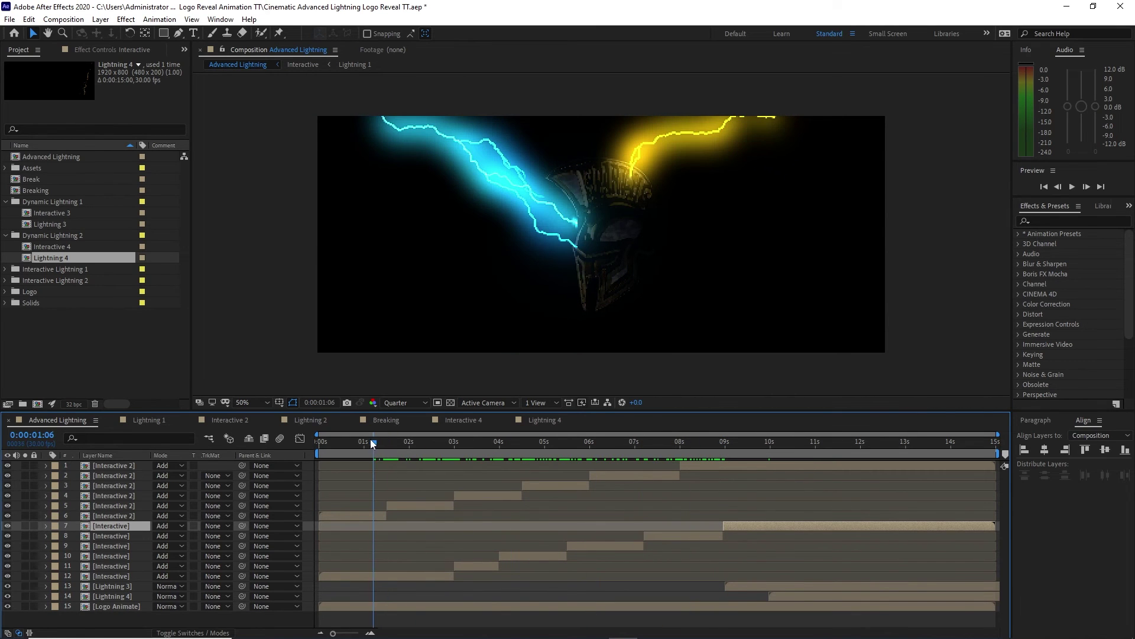
pyautogui.click(326, 577)
pyautogui.hotkey('ctrl', 'shift', 'd')
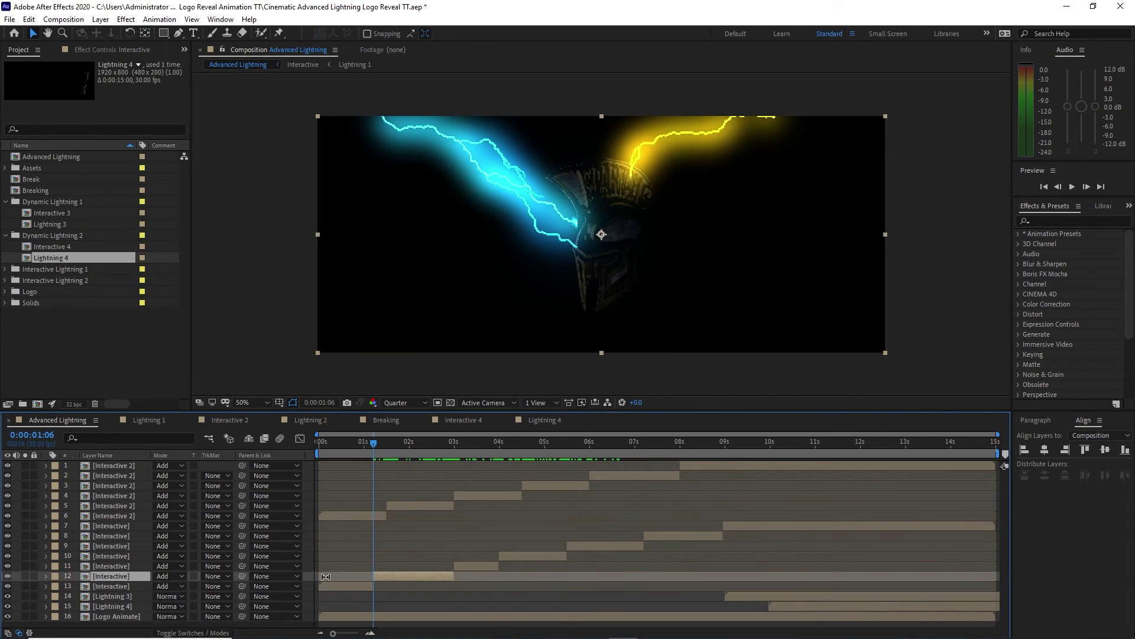
pyautogui.click(449, 507)
pyautogui.press('Delete')
# Move four Interactive segments to start at about 0.8, 3.9, 6.3 and 7.5 seconds, and one Interactive 2 segment to about 2.8 seconds
pyautogui.moveTo(349, 576); pyautogui.dragTo(633, 576)
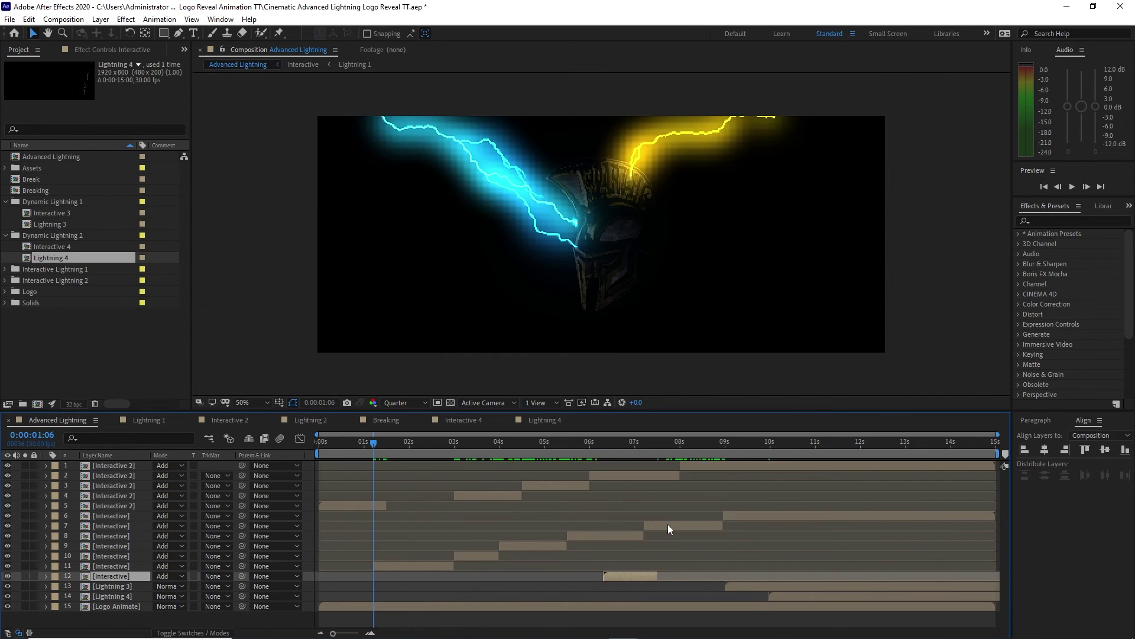
pyautogui.moveTo(669, 528); pyautogui.dragTo(379, 528)
pyautogui.moveTo(522, 545); pyautogui.dragTo(679, 545)
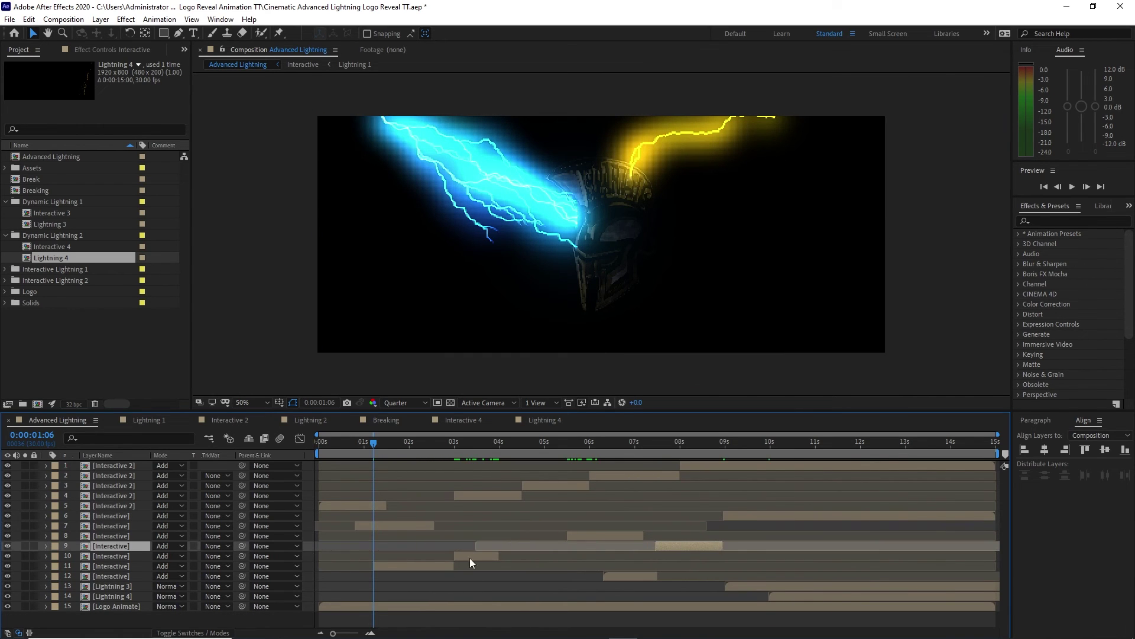
pyautogui.moveTo(472, 559); pyautogui.dragTo(509, 558)
pyautogui.moveTo(498, 496); pyautogui.dragTo(486, 497)
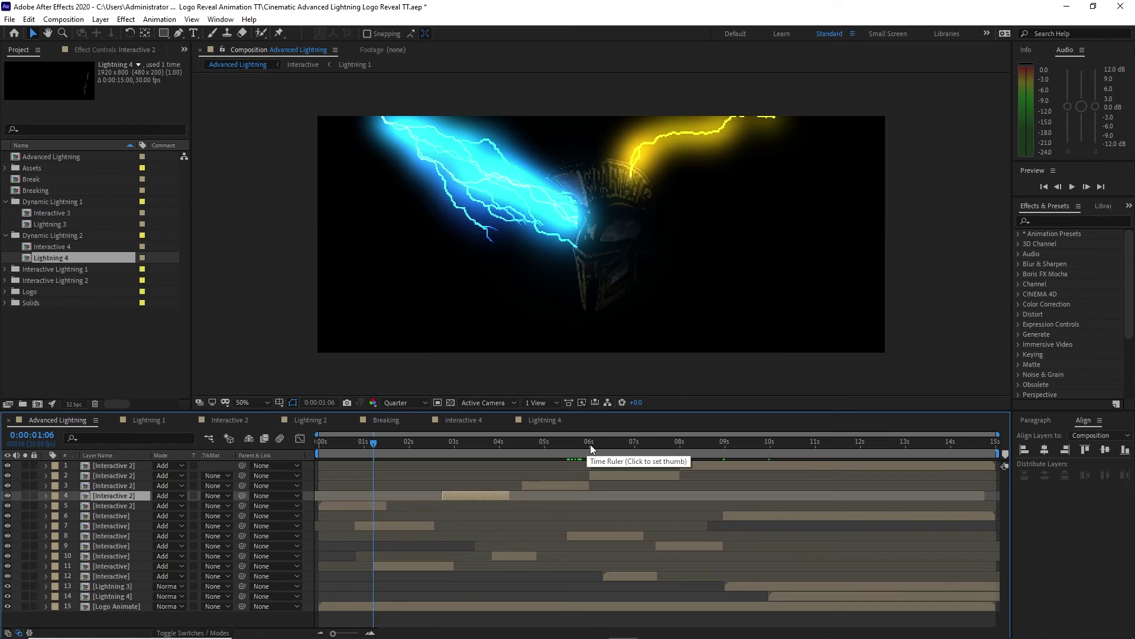
# Add the Breaking composition to the timeline directly above Logo Animate and set the current time to 0:00:06:00
pyautogui.moveTo(325, 606); pyautogui.dragTo(372, 615)
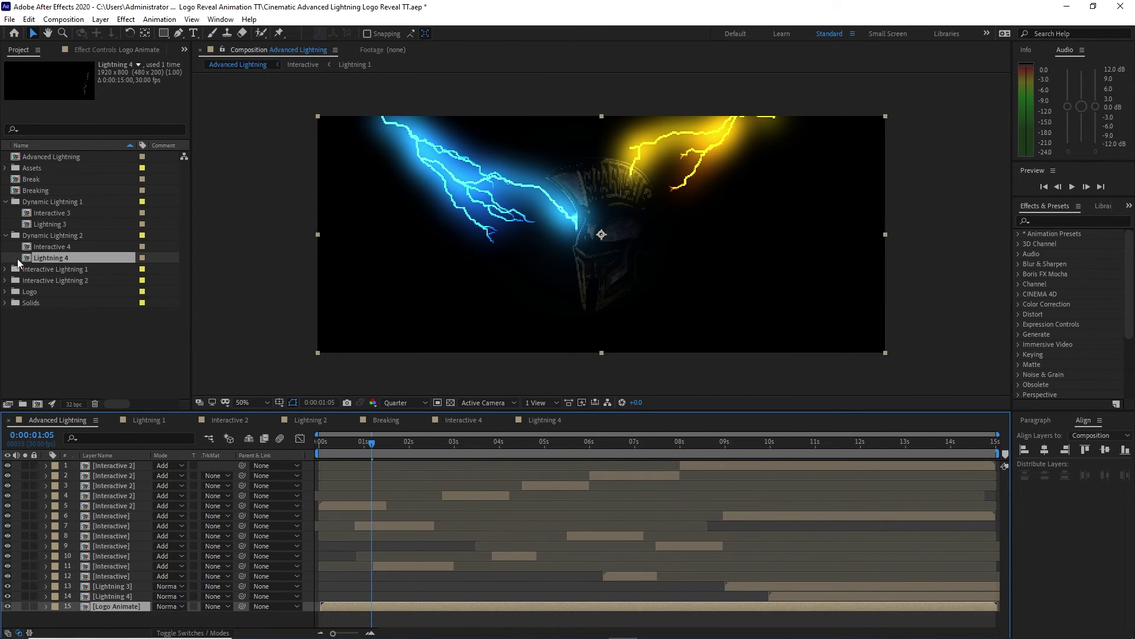
pyautogui.click(36, 190)
pyautogui.moveTo(36, 190); pyautogui.dragTo(414, 598)
pyautogui.click(589, 442)
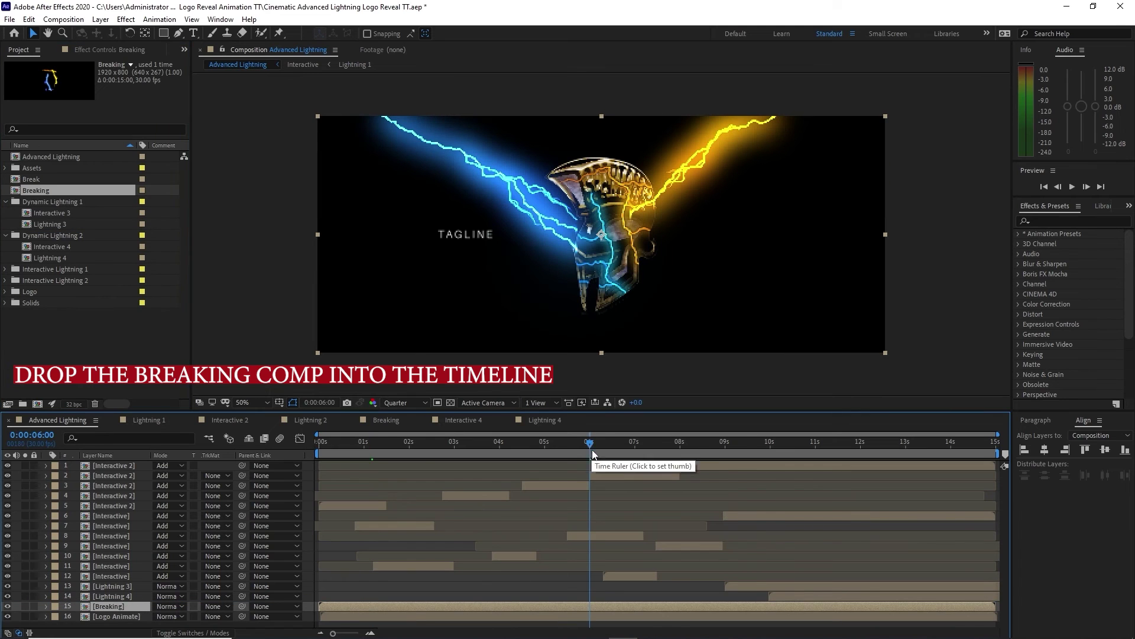
# Shift the Breaking layer to start at 6 seconds and cut off everything after about 11 seconds
pyautogui.moveTo(562, 607); pyautogui.dragTo(833, 601)
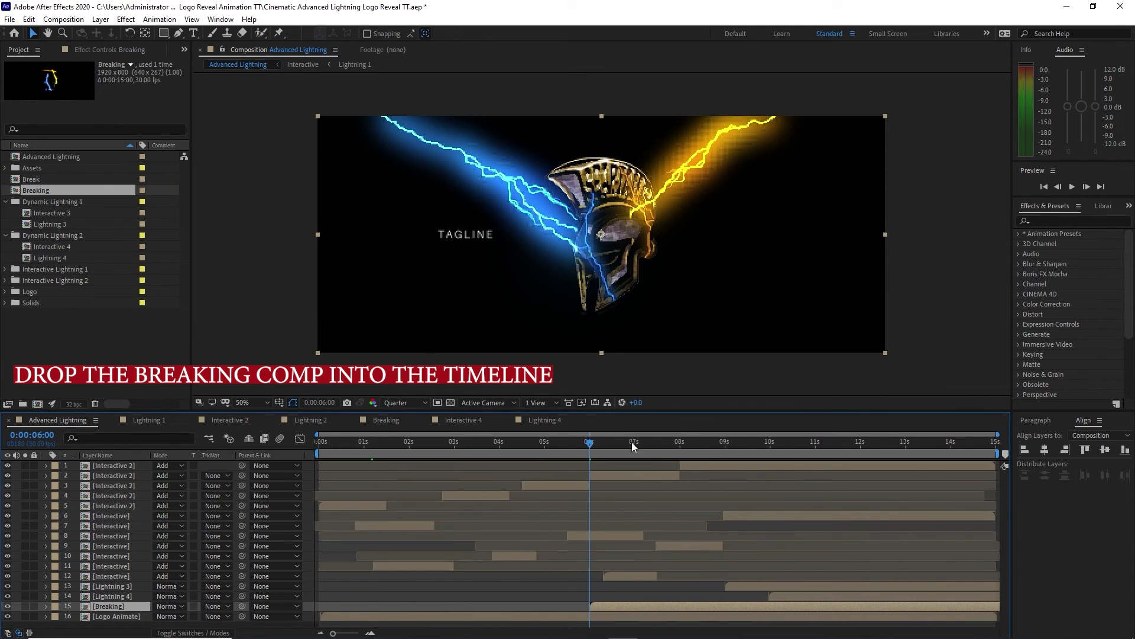
pyautogui.moveTo(632, 442); pyautogui.dragTo(817, 442)
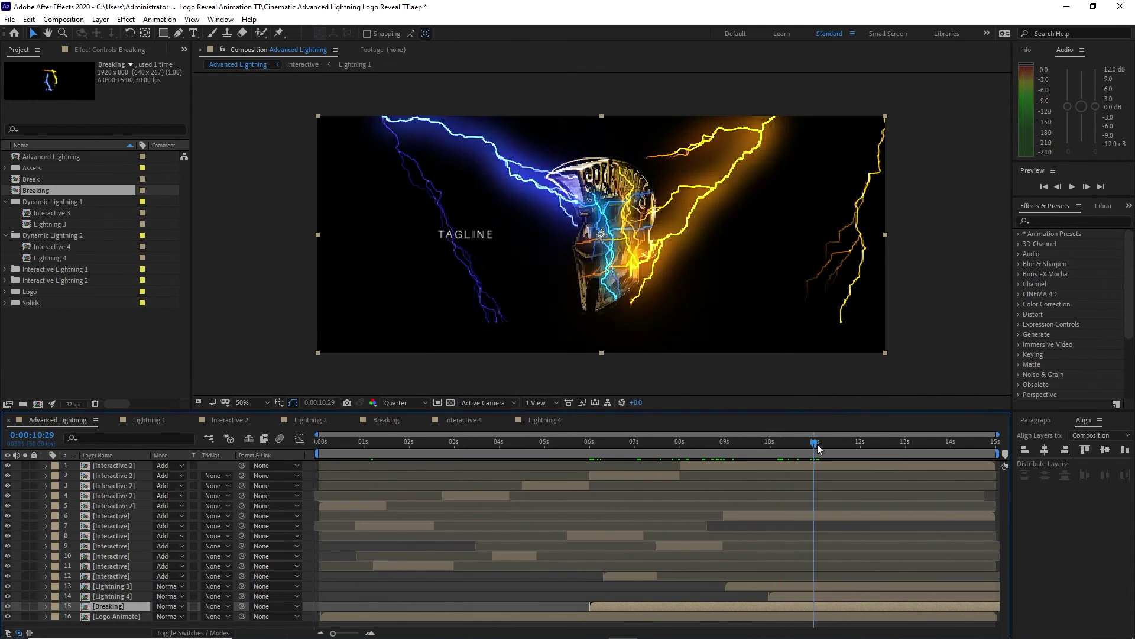
pyautogui.hotkey('ctrl', 'shift', 'd')
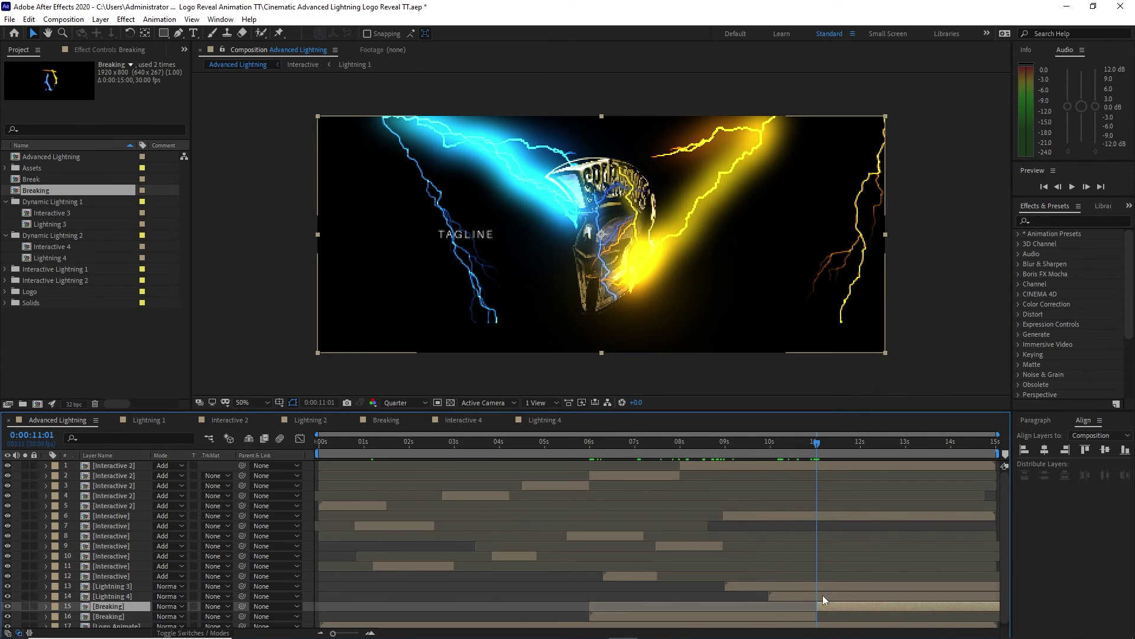
pyautogui.press('Delete')
# Save the project and preview the Advanced Lightning animation from the beginning
pyautogui.click(9, 19)
pyautogui.click(38, 128)
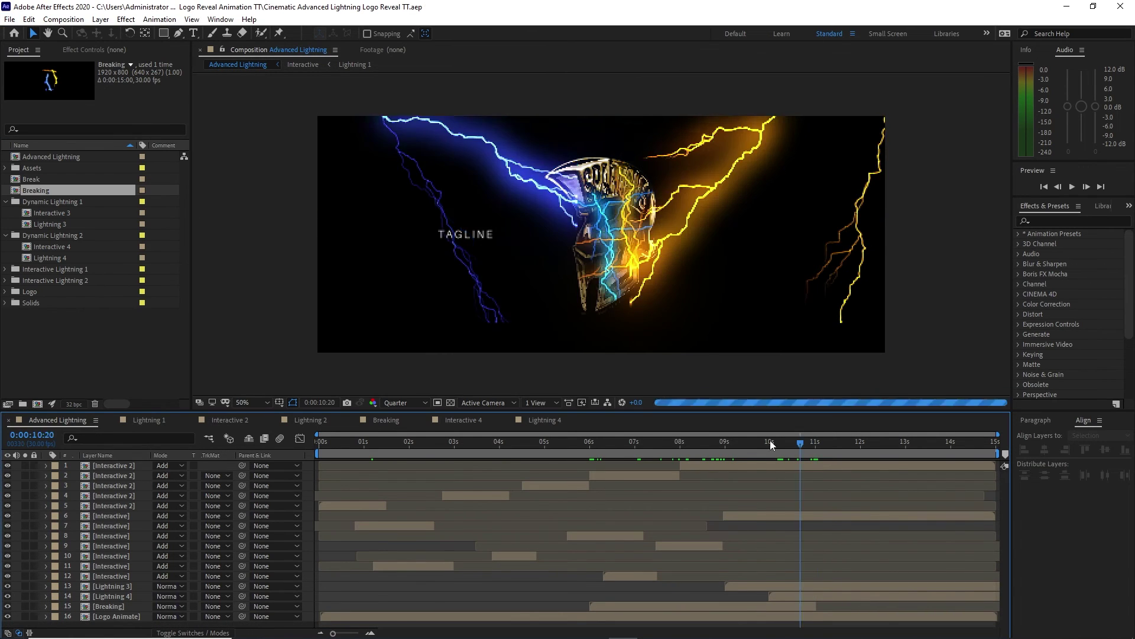
pyautogui.moveTo(770, 440); pyautogui.dragTo(315, 452)
pyautogui.click(1072, 187)
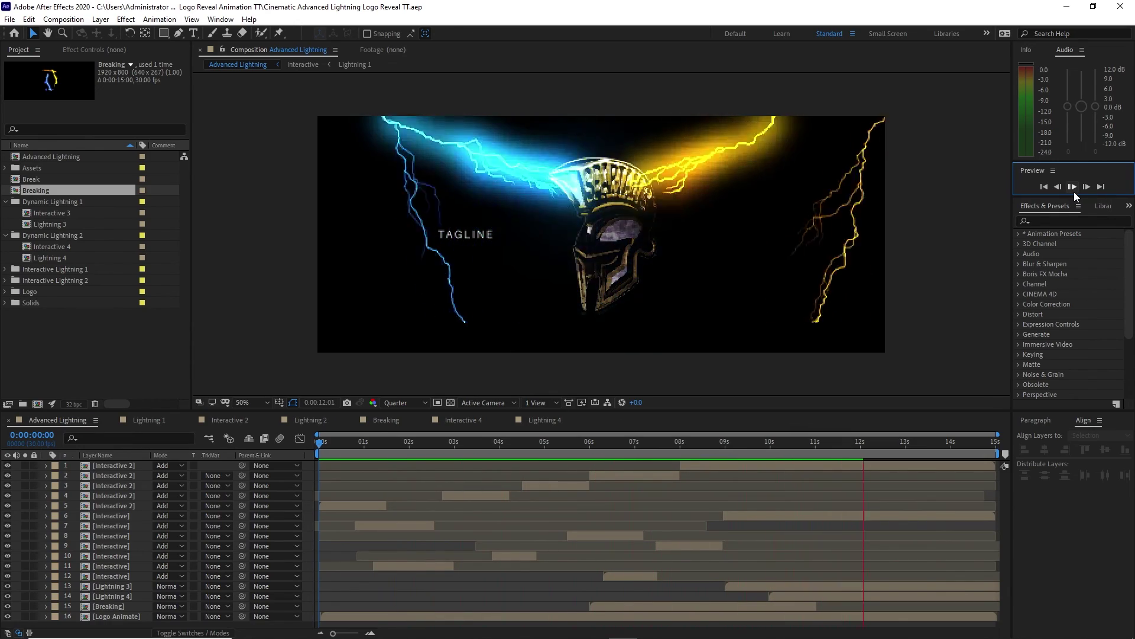
# Set the blending mode of the Lightning 3, Lightning 4, Breaking and Logo Animate layers to Add
pyautogui.click(167, 586)
pyautogui.click(177, 190)
pyautogui.click(168, 596)
pyautogui.click(178, 202)
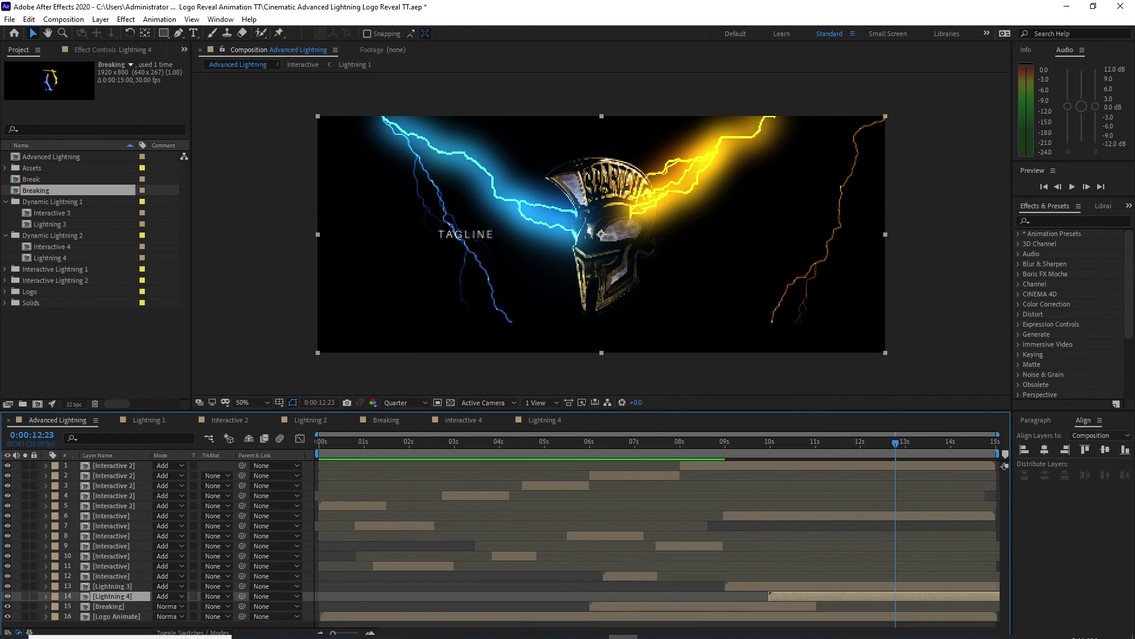
pyautogui.click(168, 606)
pyautogui.click(178, 213)
pyautogui.click(167, 616)
pyautogui.click(178, 224)
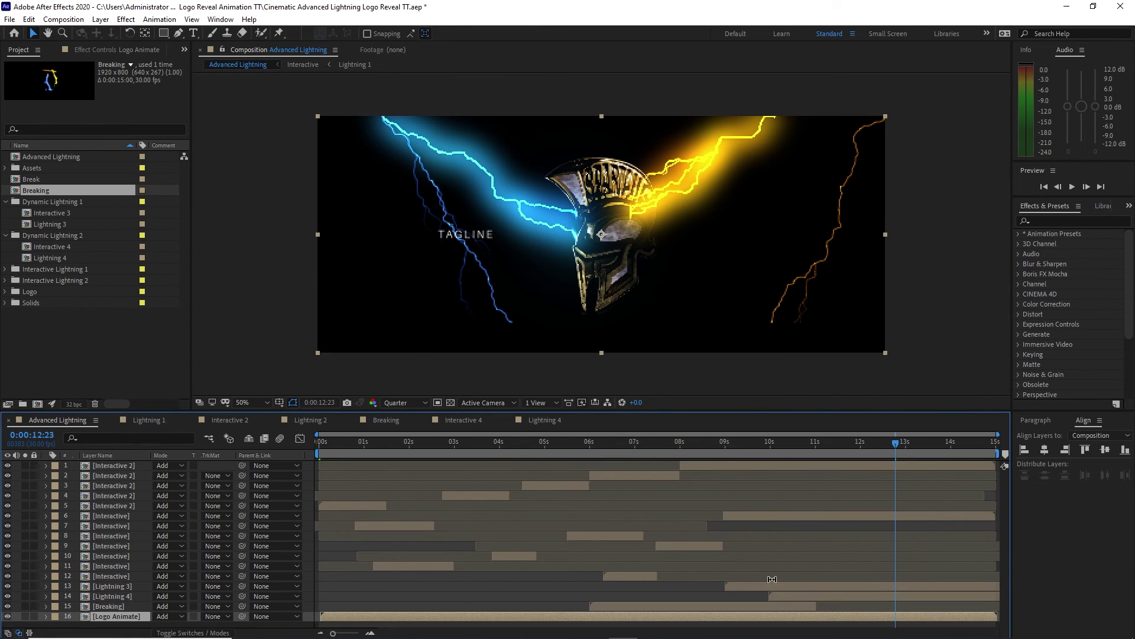
# Replace the Lightning 3 layer with Lightning 4 in the Interactive 4 composition and preview the Advanced Lightning composition
pyautogui.moveTo(895, 442); pyautogui.dragTo(747, 444)
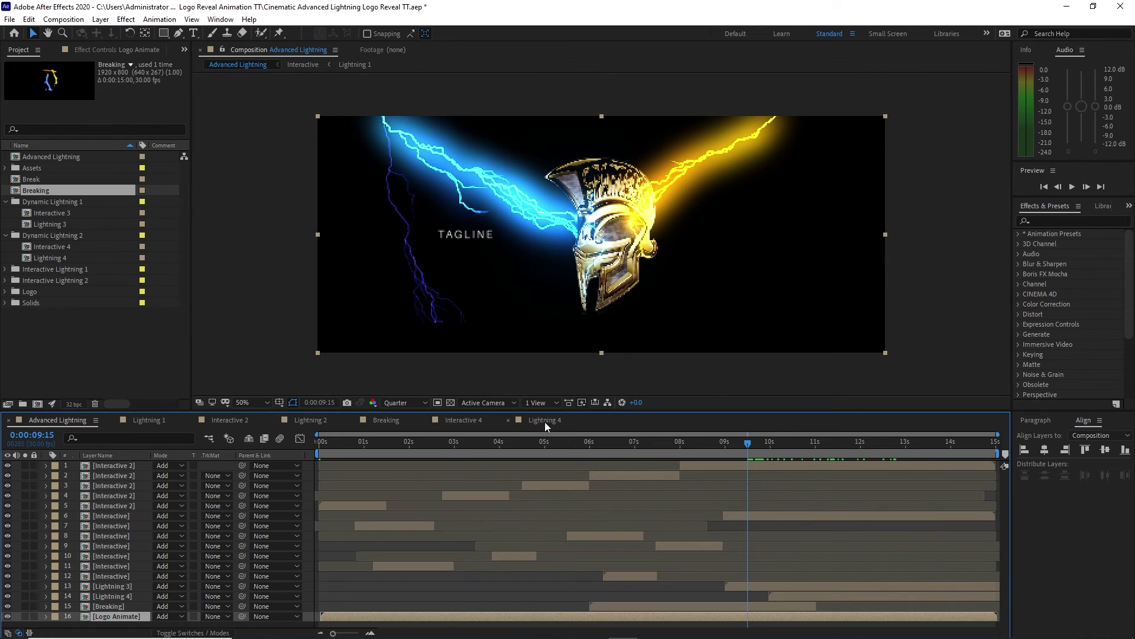
pyautogui.click(464, 420)
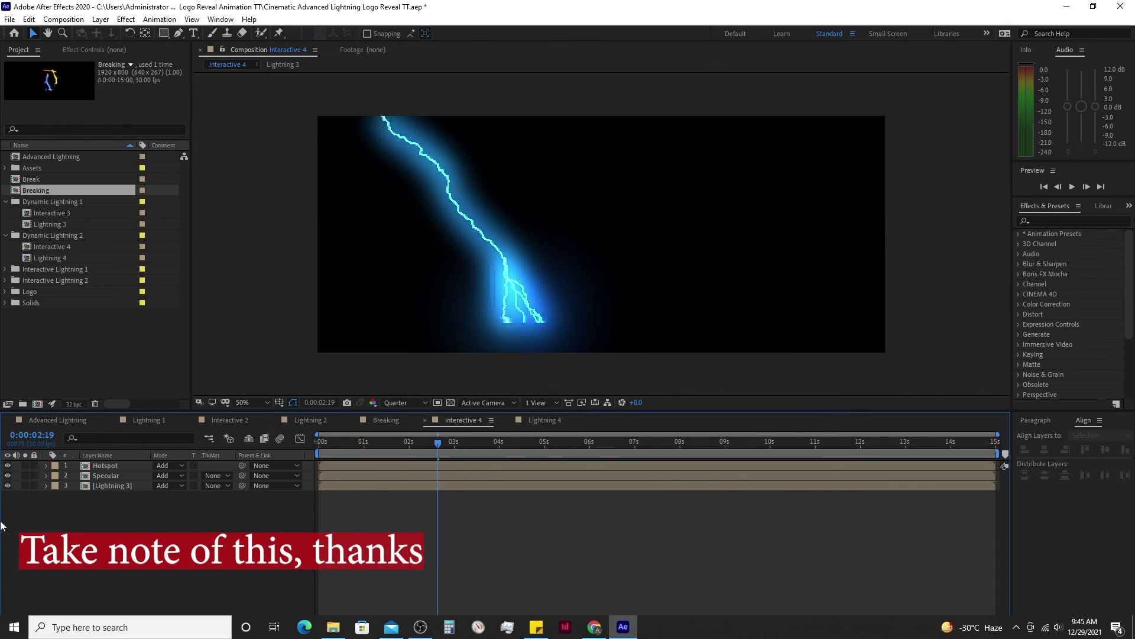
pyautogui.moveTo(58, 258); pyautogui.dragTo(104, 485)
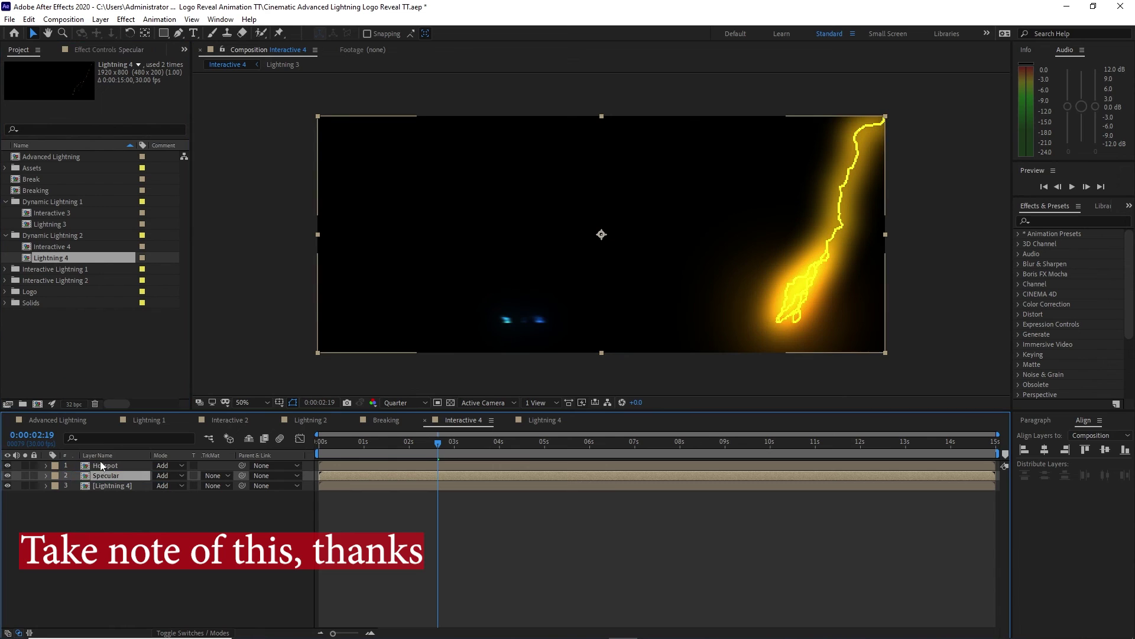
pyautogui.click(102, 466)
pyautogui.click(57, 420)
pyautogui.click(1073, 186)
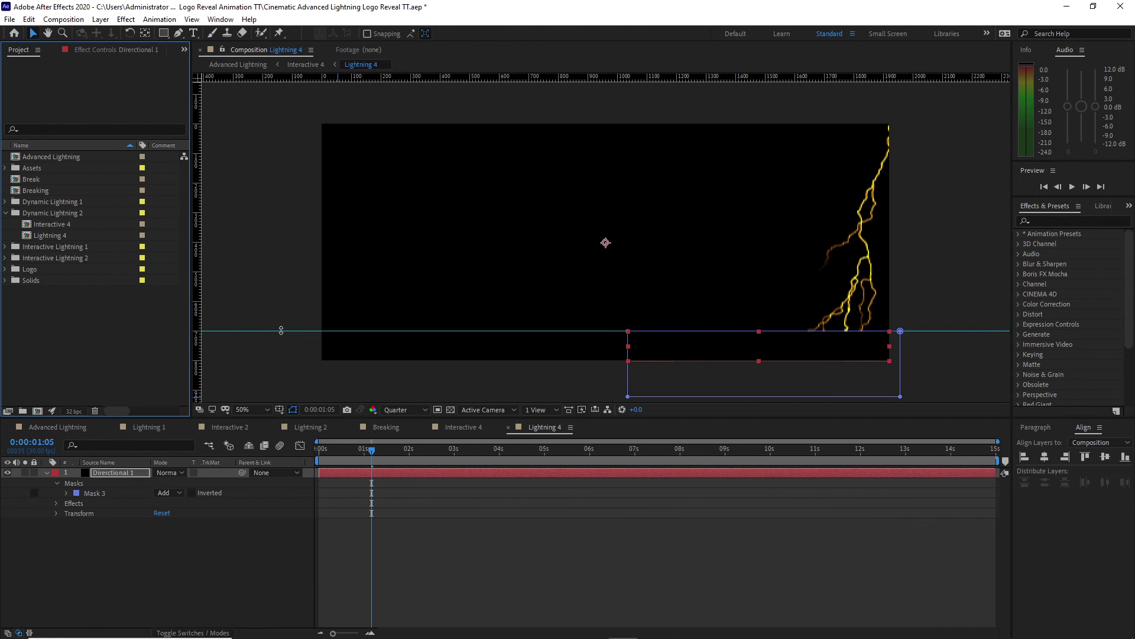
# In Lightning 4, raise the horizontal guide and move the Directional 1 layer up so its mask's upper edge meets the guide
pyautogui.click(281, 330)
pyautogui.moveTo(281, 330); pyautogui.dragTo(279, 314)
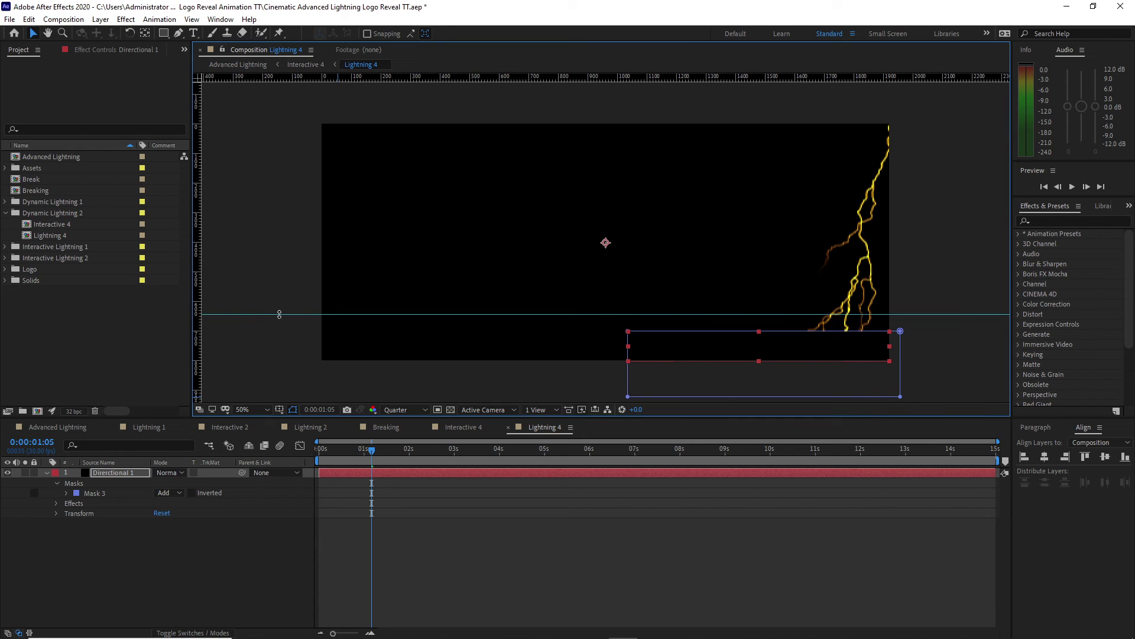
pyautogui.click(56, 513)
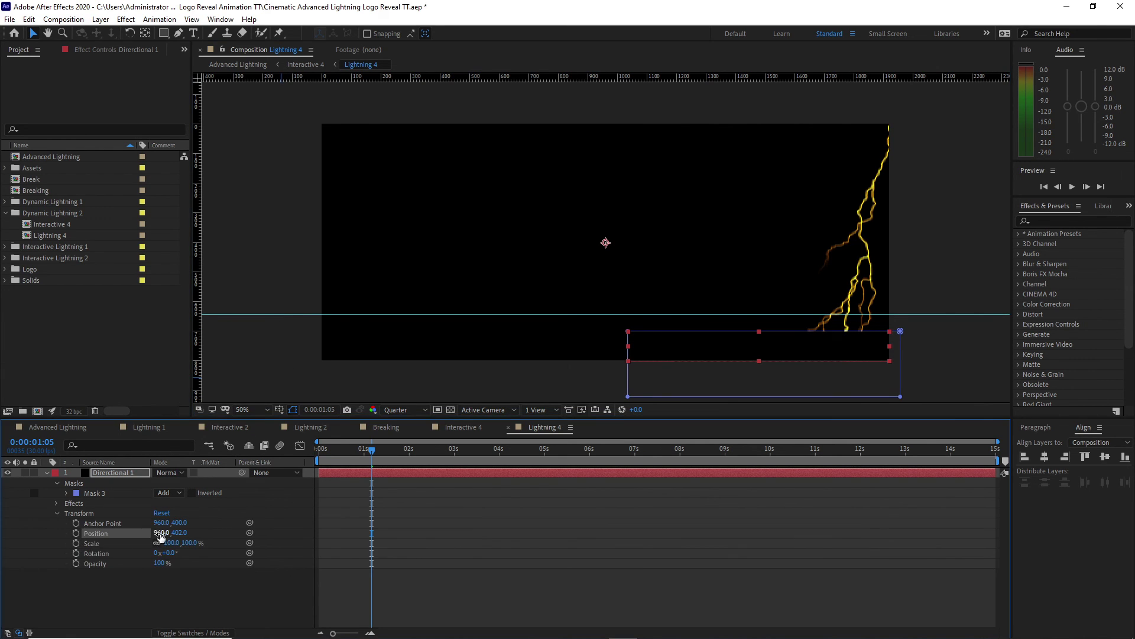
pyautogui.moveTo(179, 532); pyautogui.dragTo(152, 526)
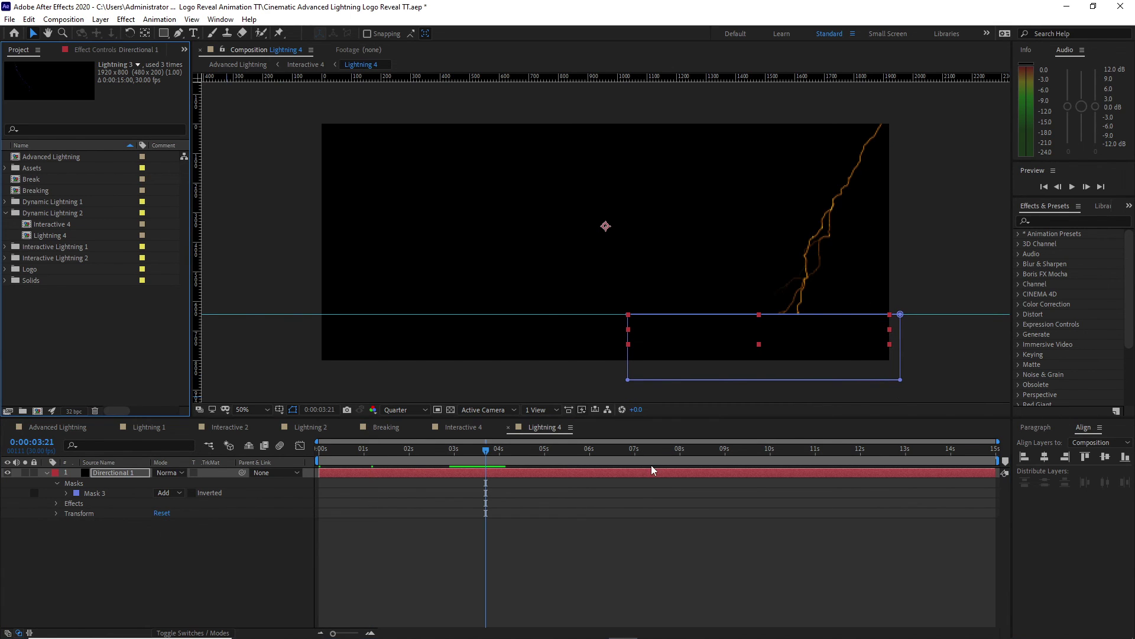
# In the Lightning 3 composition, raise the horizontal guide and set the Directional 1 layer's position to 960, 345
pyautogui.click(6, 202)
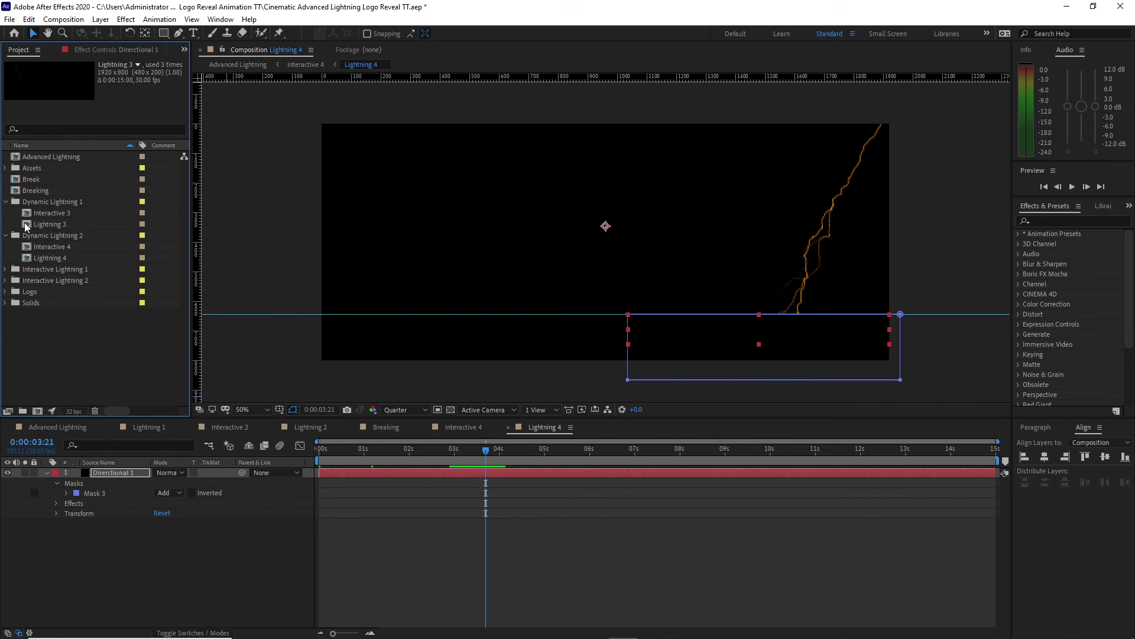
pyautogui.doubleClick(26, 225)
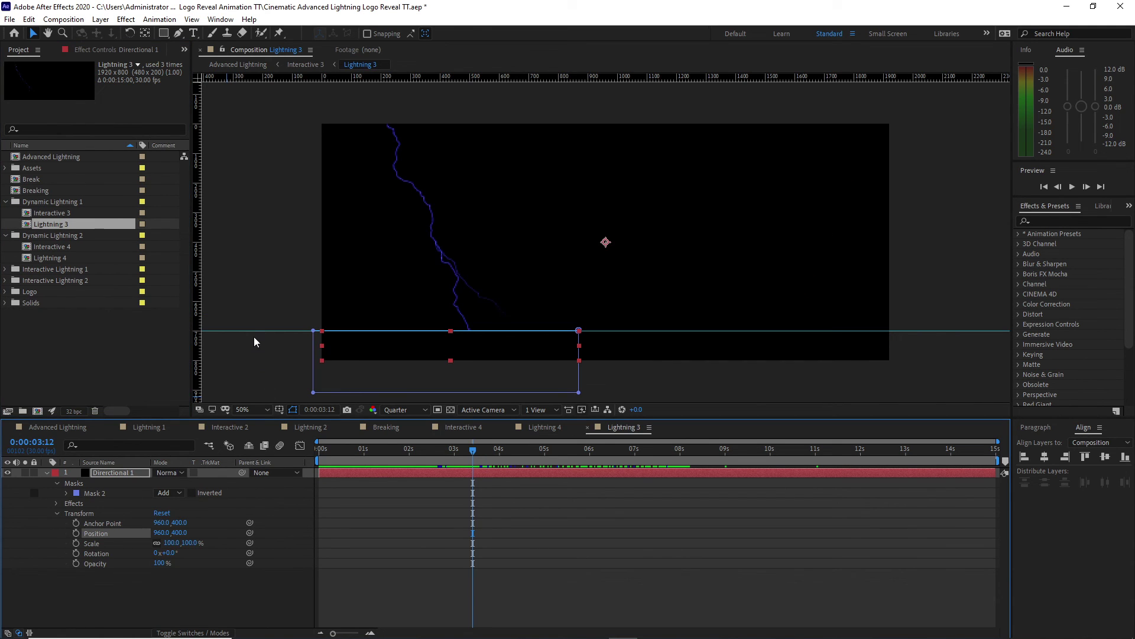
pyautogui.moveTo(252, 332); pyautogui.dragTo(252, 313)
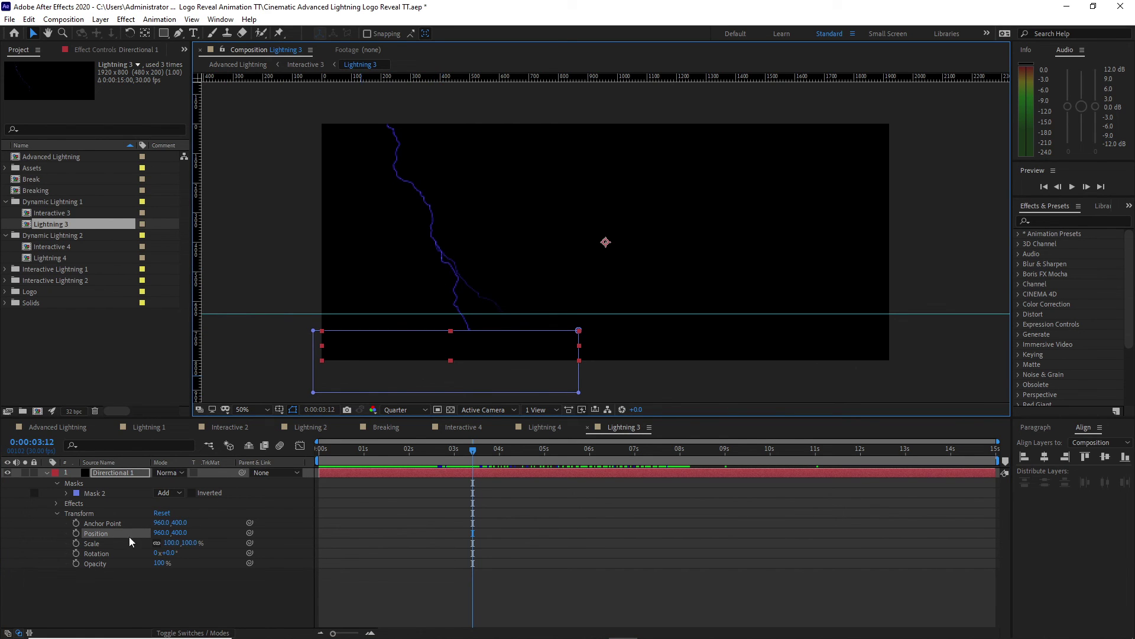
pyautogui.moveTo(179, 533); pyautogui.dragTo(173, 560)
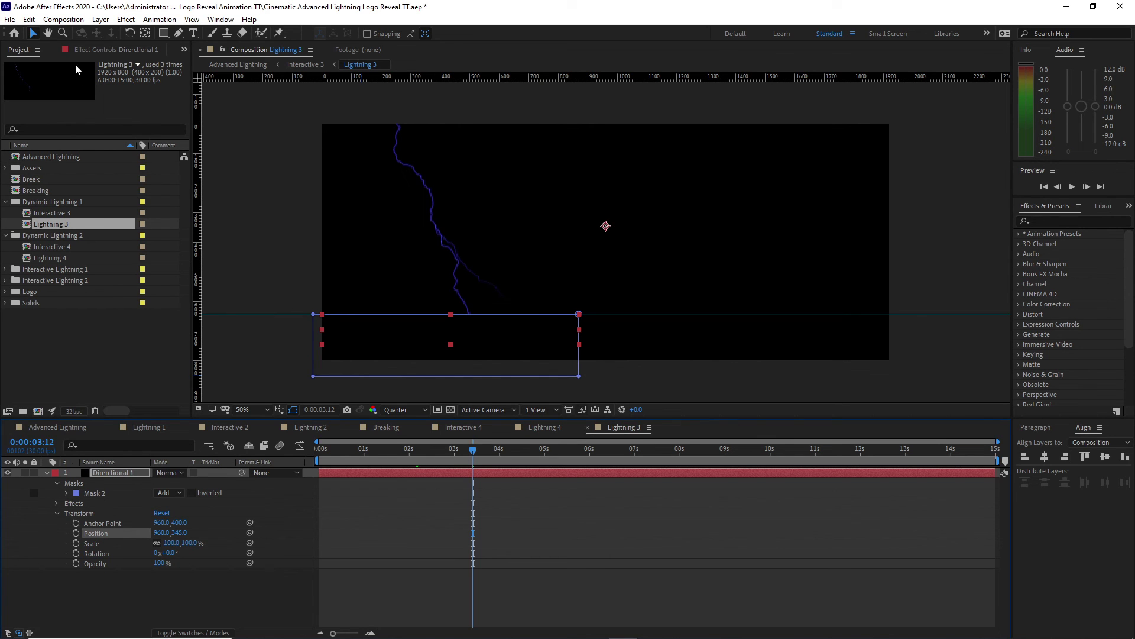
# Create a 1920 by 800 composition named Main at 30 fps with a 15-second duration
pyautogui.hotkey('ctrl', 'n')
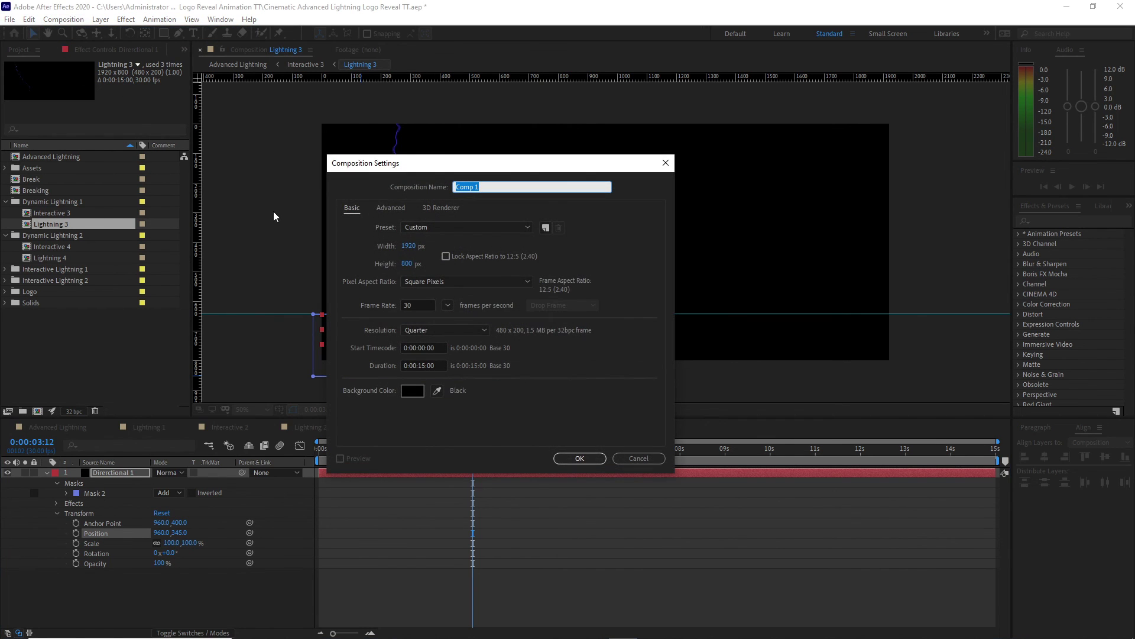
pyautogui.write('Main')
pyautogui.click(578, 462)
# Add Advanced Lightning to the Main composition and stack Logo Animate and Floor above it
pyautogui.click(42, 157)
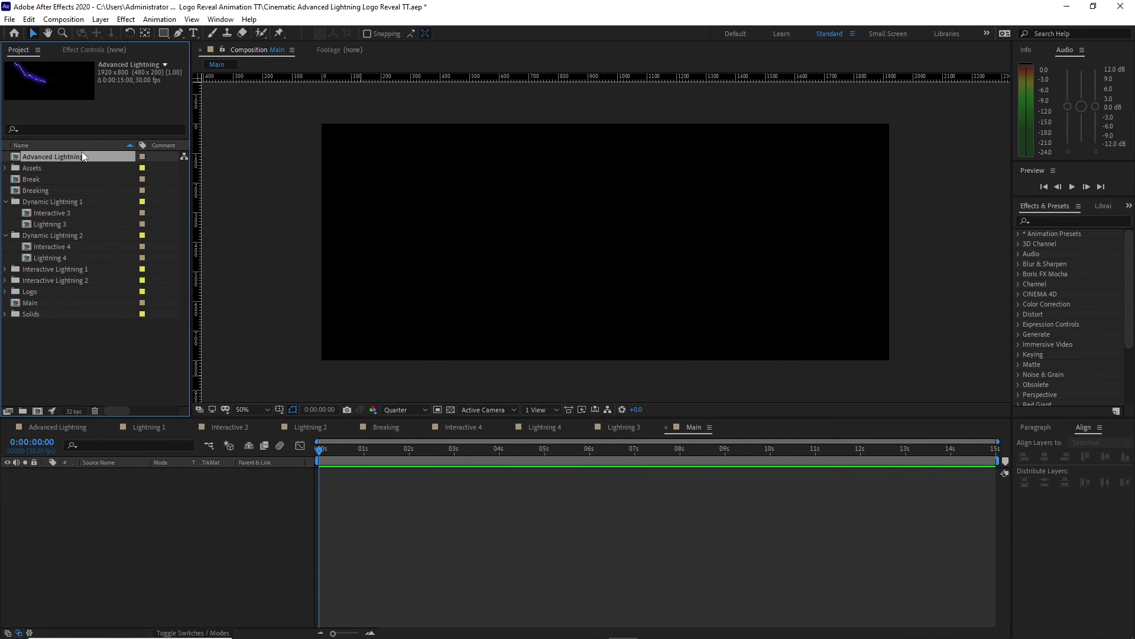
pyautogui.moveTo(82, 155); pyautogui.dragTo(126, 544)
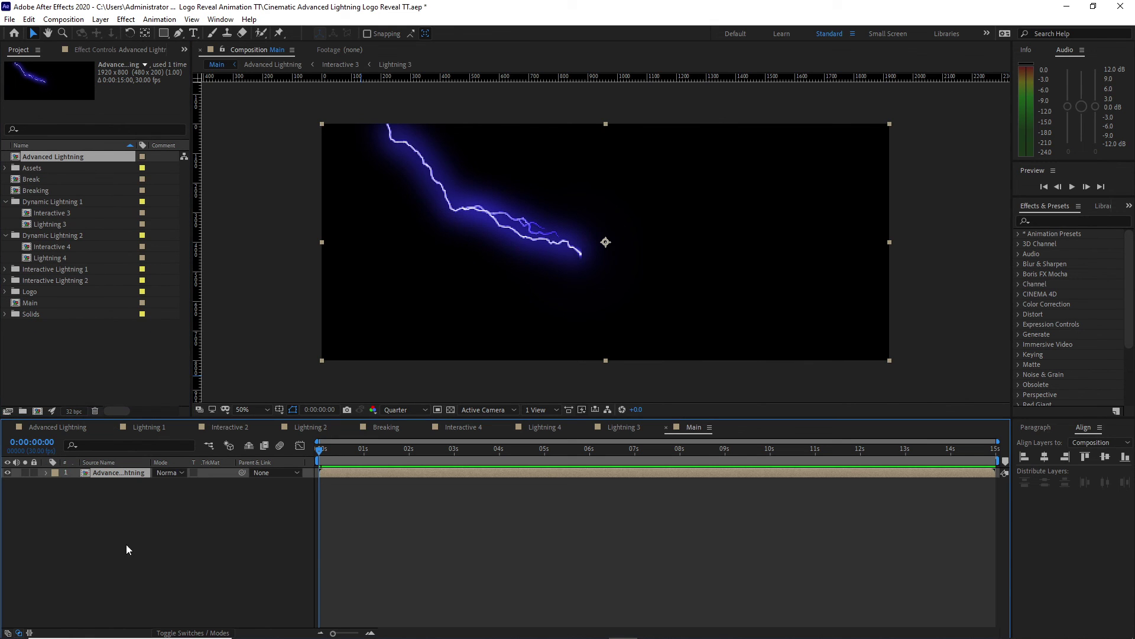
pyautogui.click(5, 291)
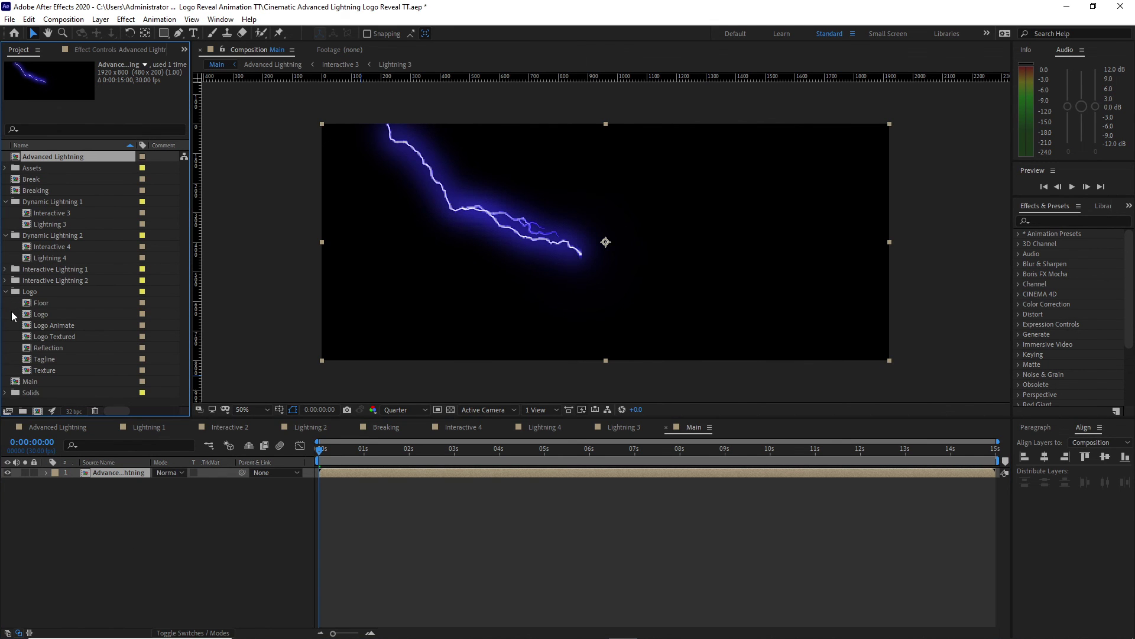
pyautogui.moveTo(41, 327); pyautogui.dragTo(71, 473)
pyautogui.moveTo(54, 304); pyautogui.dragTo(77, 476)
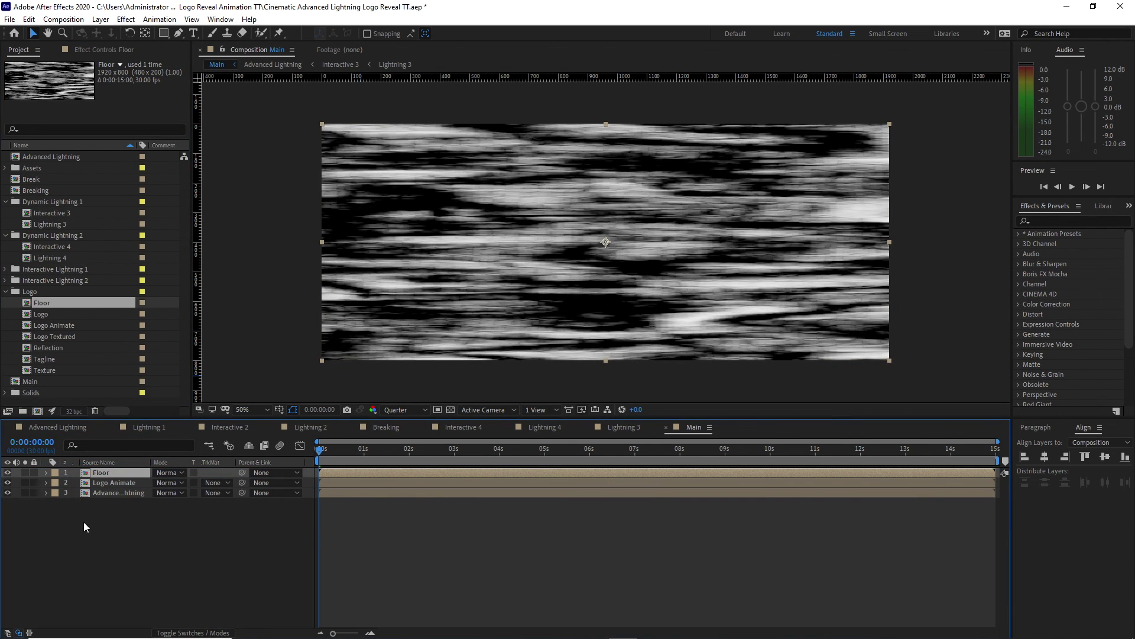
# Set the Logo Animate and Advanced Lightning layers to Add mode and make all three layers 3D
pyautogui.moveTo(84, 522); pyautogui.dragTo(101, 484)
pyautogui.click(162, 485)
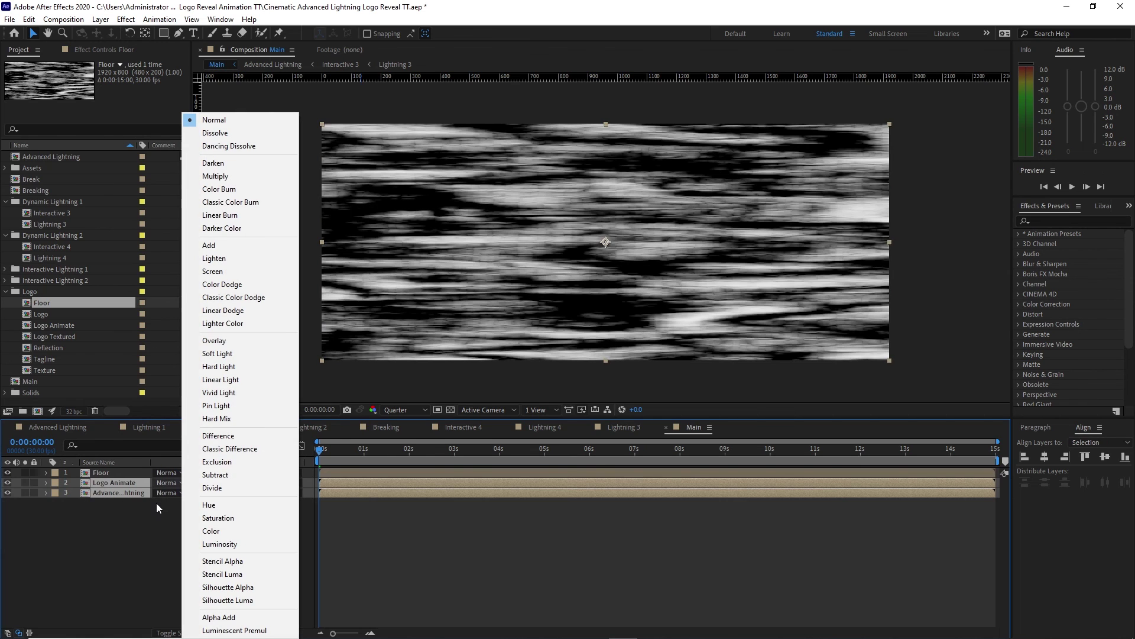
pyautogui.click(208, 245)
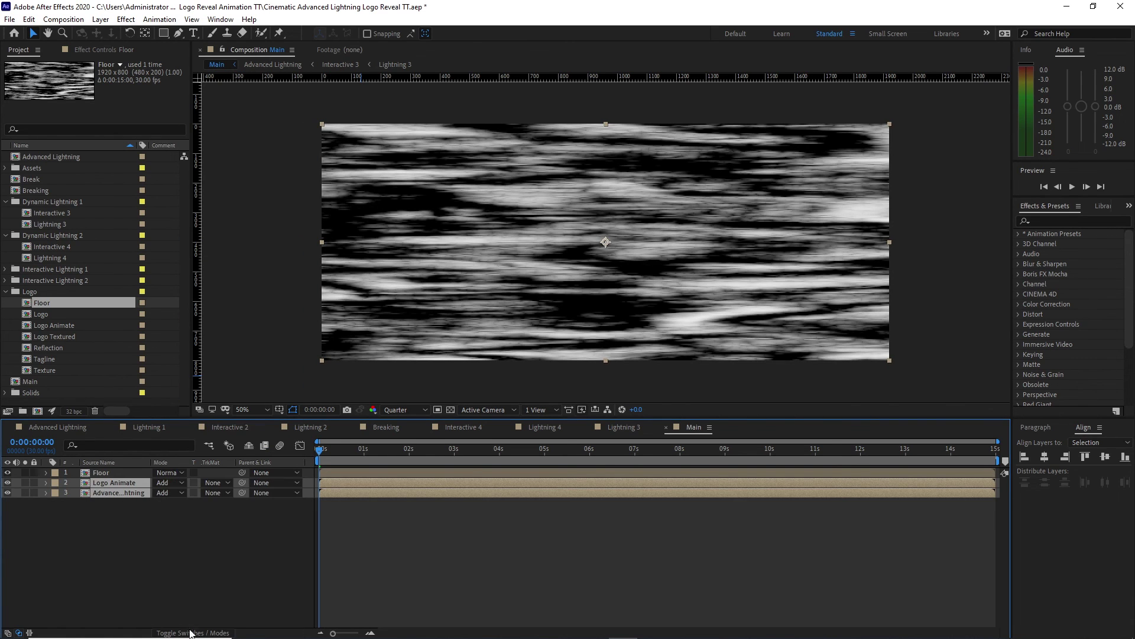
pyautogui.click(194, 632)
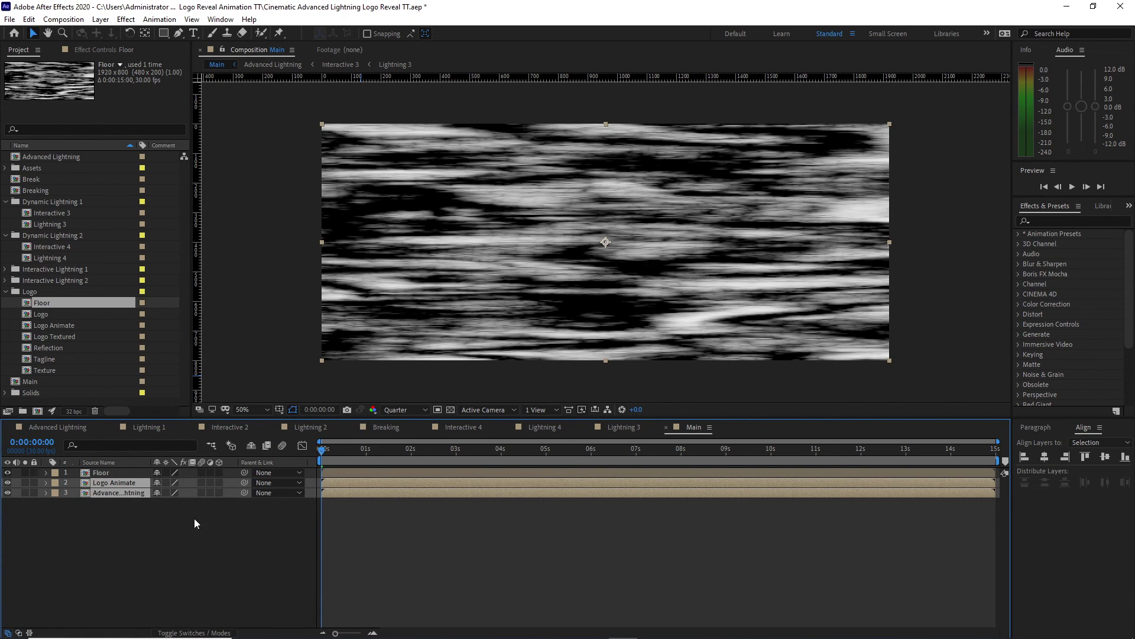
pyautogui.moveTo(217, 470); pyautogui.dragTo(219, 492)
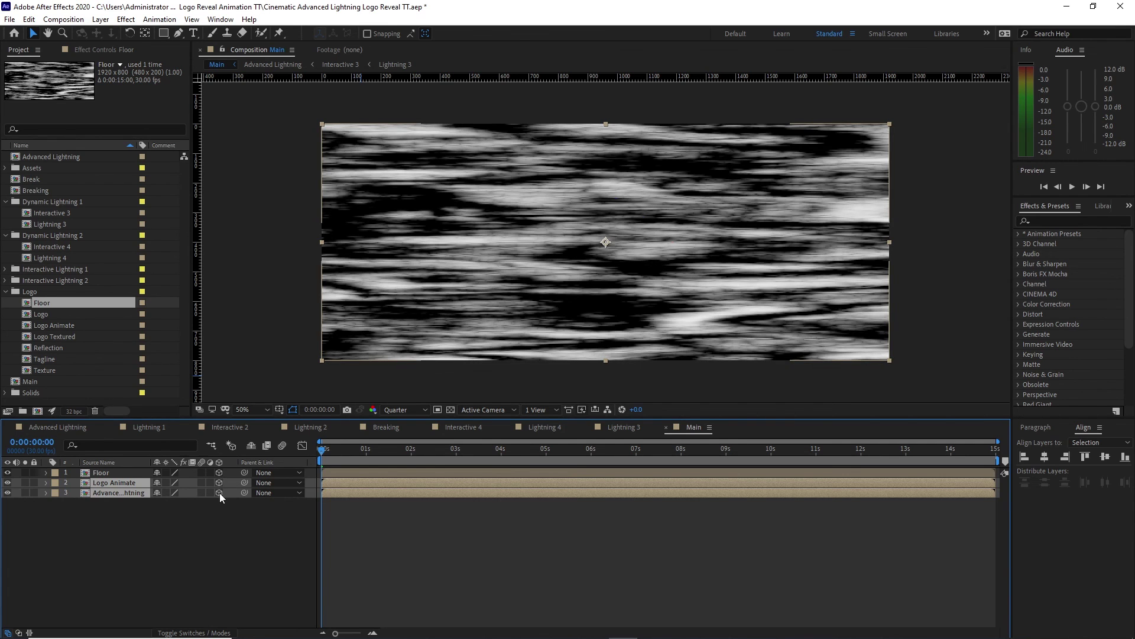
# Tilt the Floor layer to an X Rotation of -72°
pyautogui.click(130, 472)
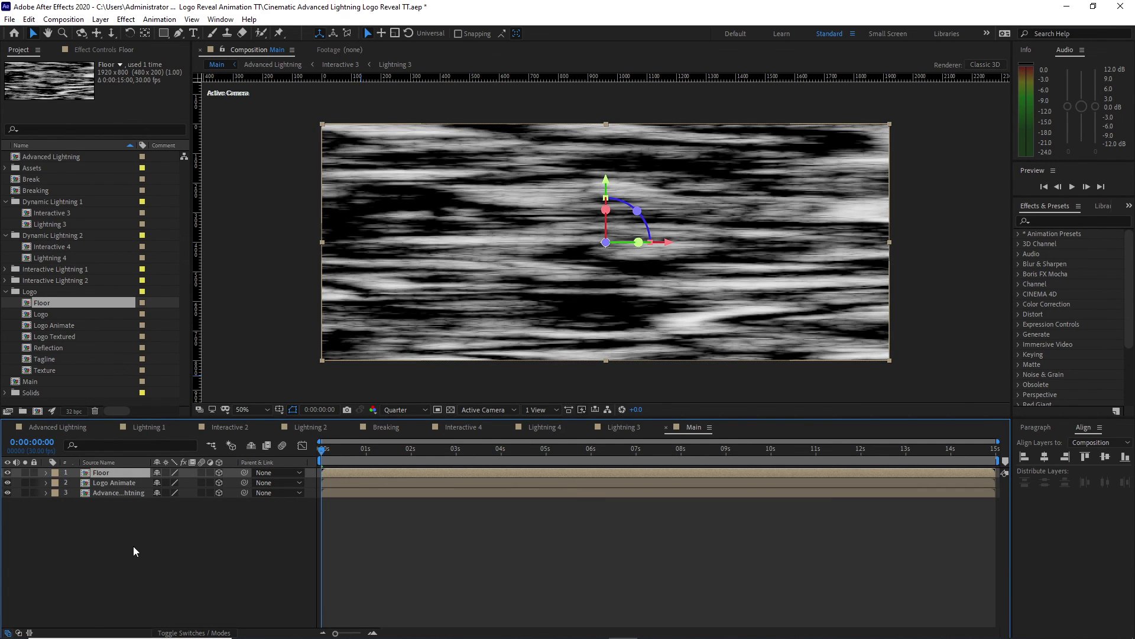
pyautogui.press('p')
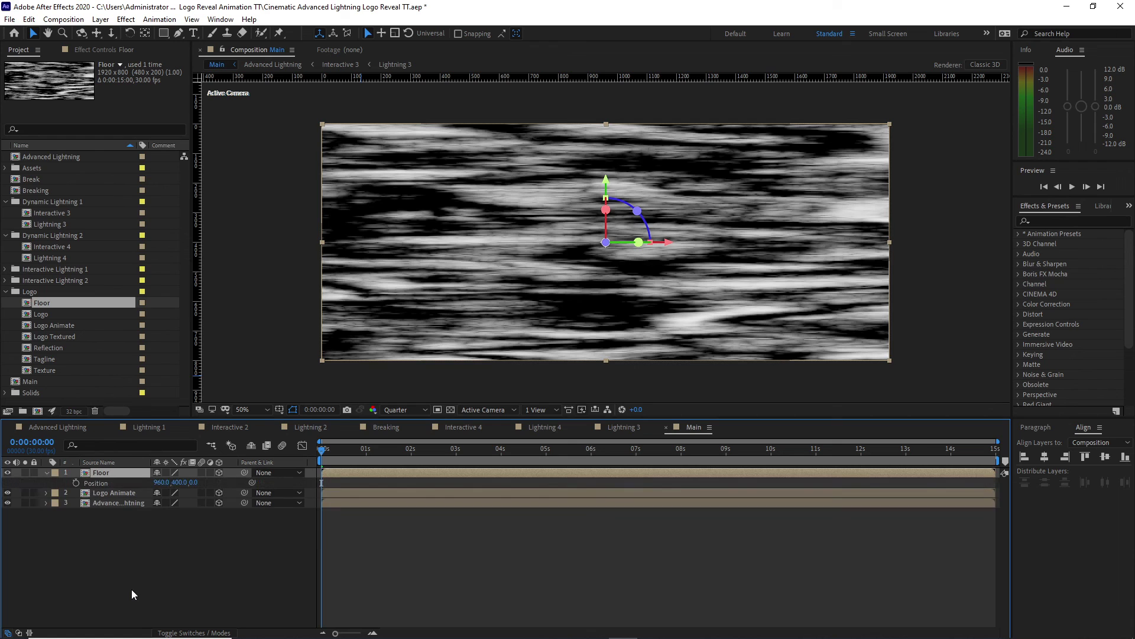
pyautogui.hotkey('shift', 'r')
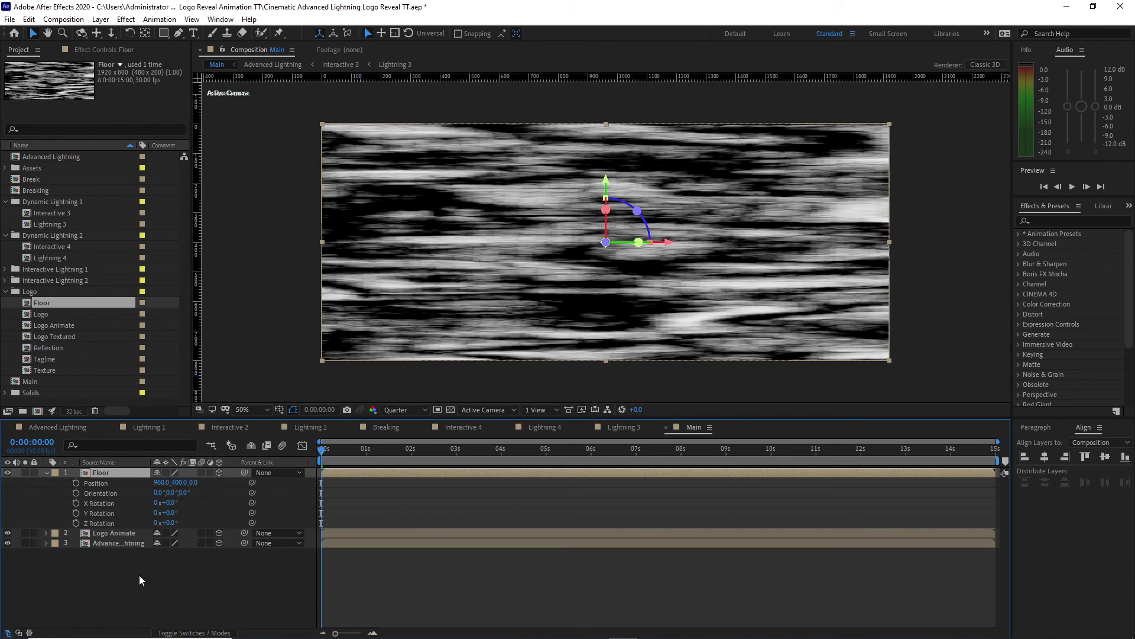
pyautogui.moveTo(165, 503); pyautogui.dragTo(126, 505)
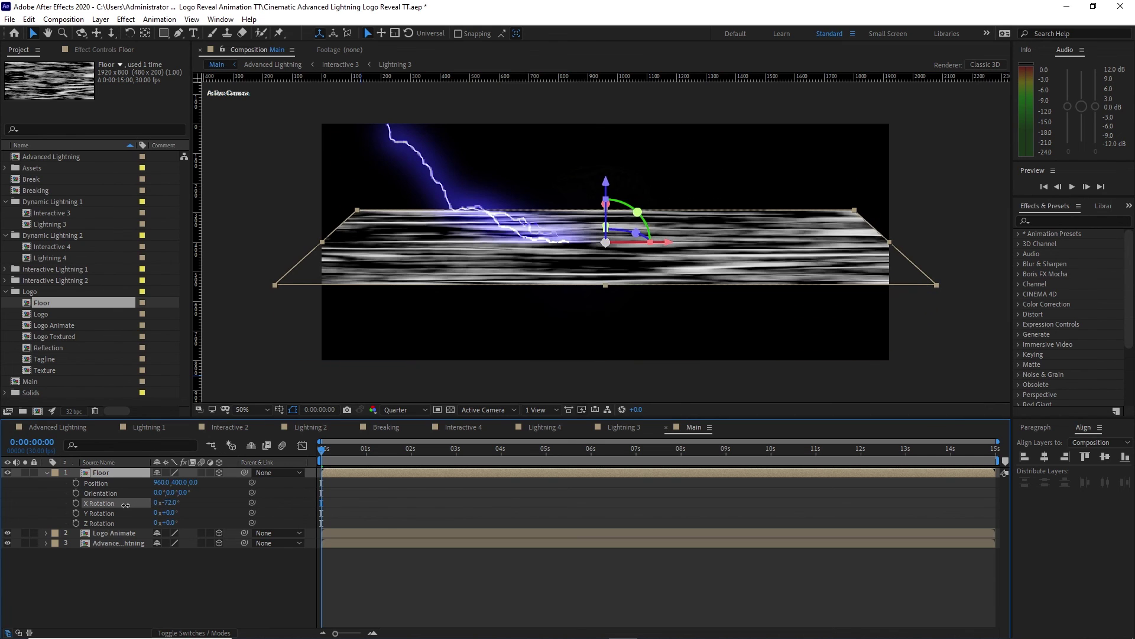
# Check the helmet at 0:00:02:26 with the Floor hidden, then show the Floor and move it beneath the helmet to about 960, 843, 144
pyautogui.click(8, 473)
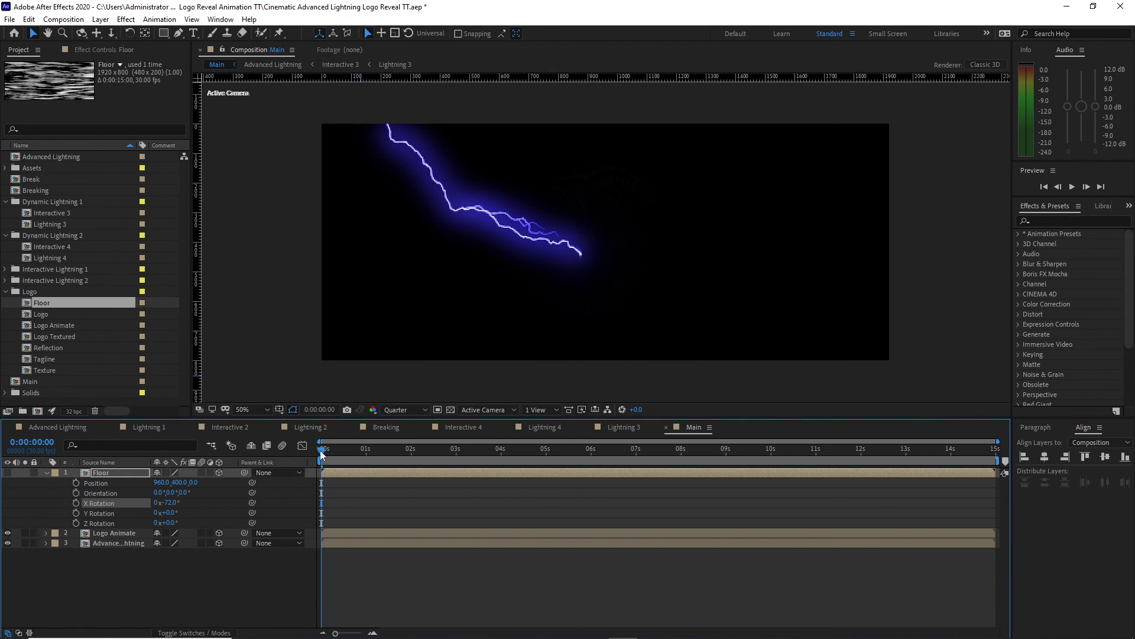
pyautogui.moveTo(332, 449); pyautogui.dragTo(449, 455)
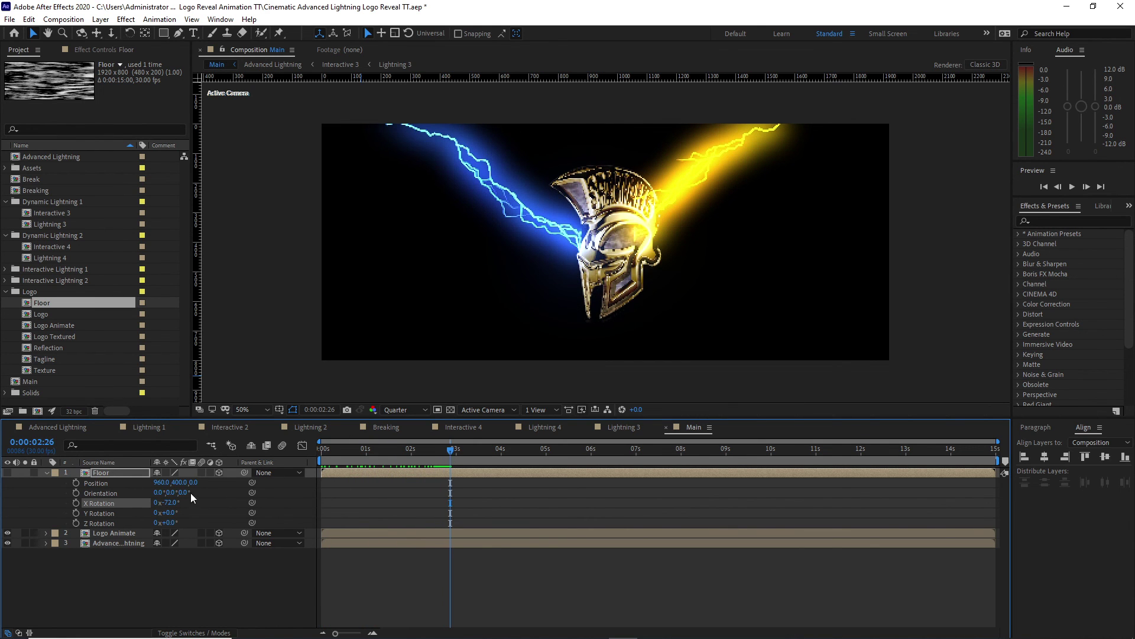
pyautogui.click(7, 473)
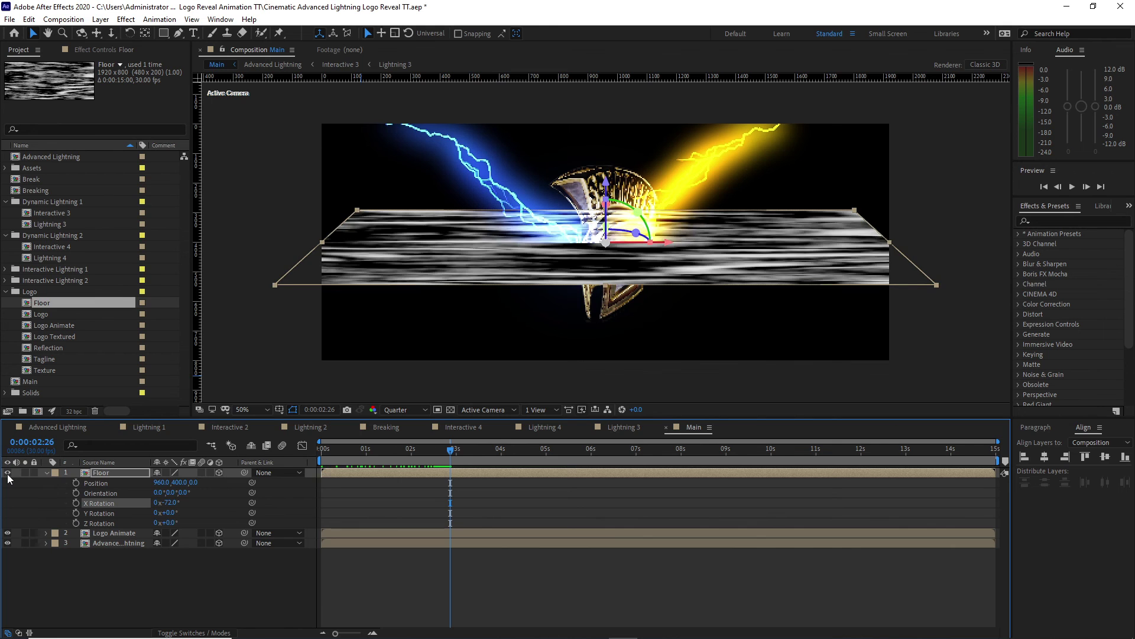
pyautogui.moveTo(606, 183); pyautogui.dragTo(655, 321)
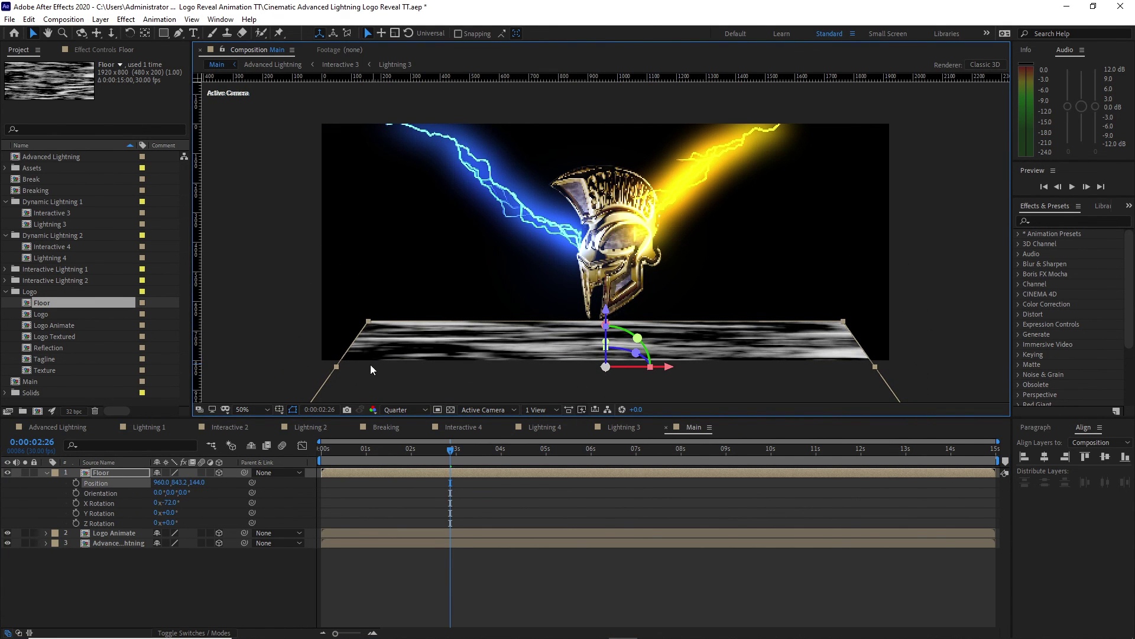
# Widen the Floor layer horizontally until its far edge extends past both sides of the frame
pyautogui.moveTo(336, 367); pyautogui.dragTo(260, 366)
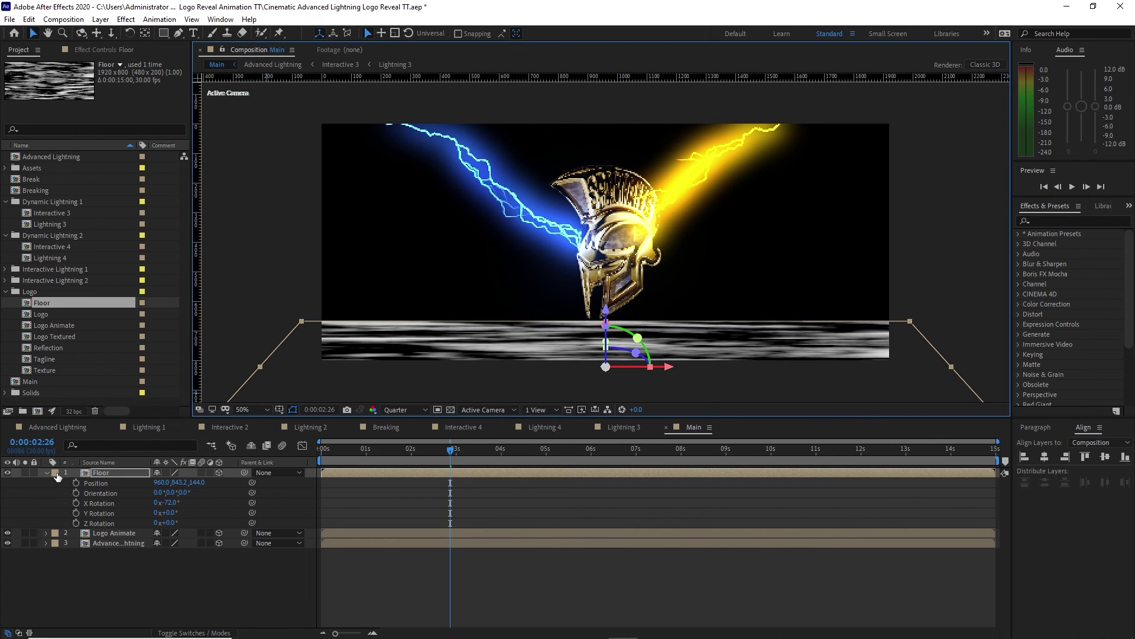
pyautogui.click(47, 472)
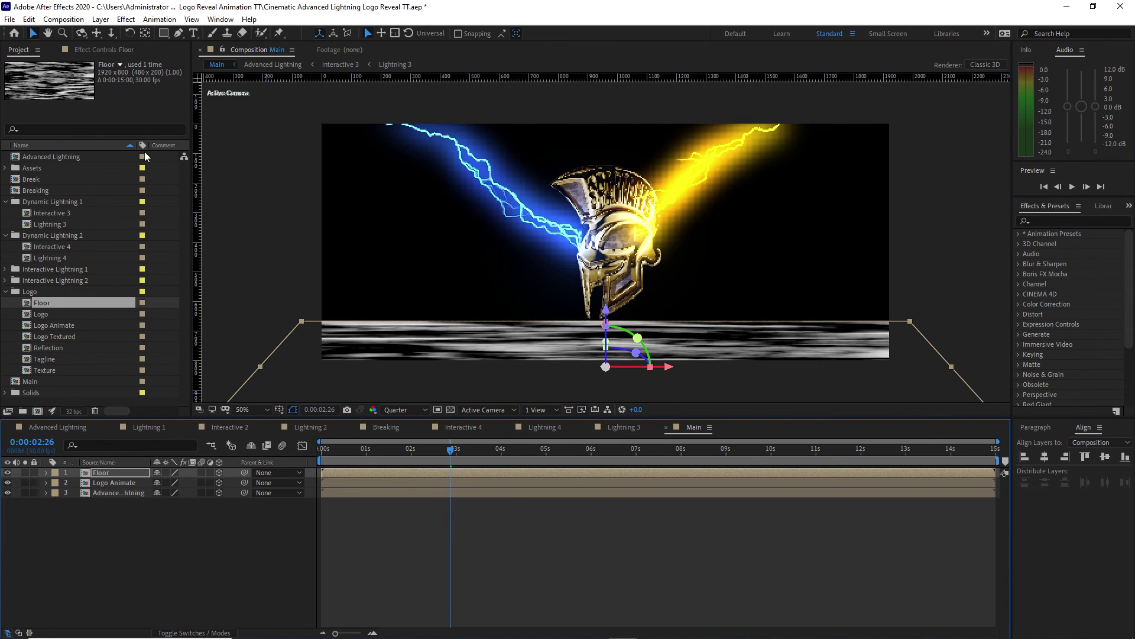
# Add an adjustment layer to the Main composition and place it at the bottom of the layer stack
pyautogui.click(101, 19)
pyautogui.moveTo(119, 31)
pyautogui.click(321, 111)
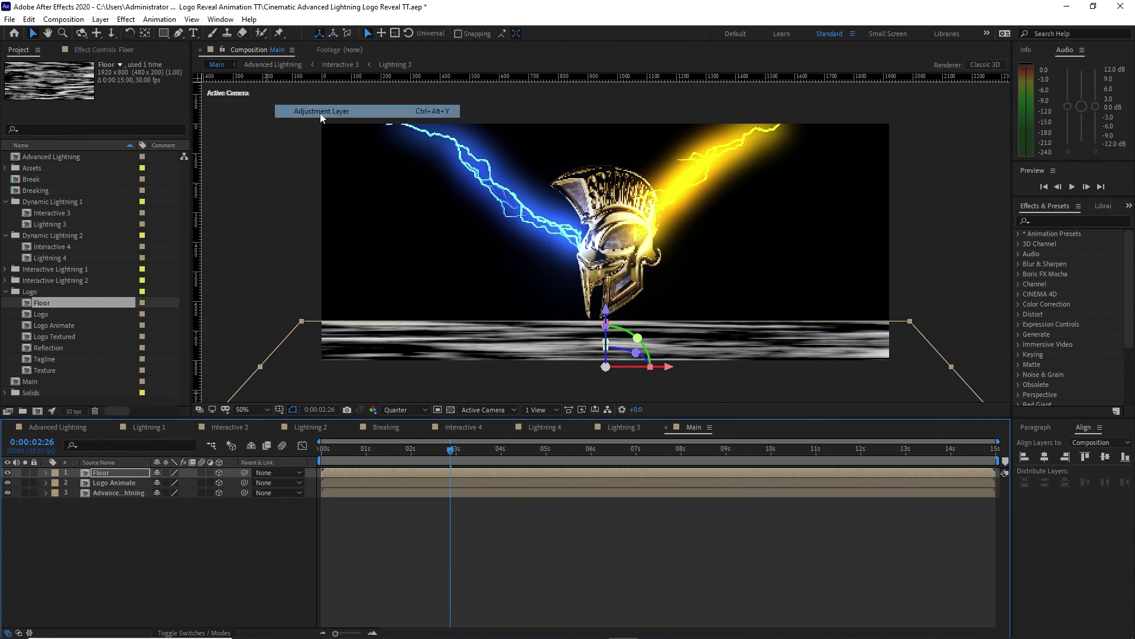
pyautogui.moveTo(126, 471); pyautogui.dragTo(129, 515)
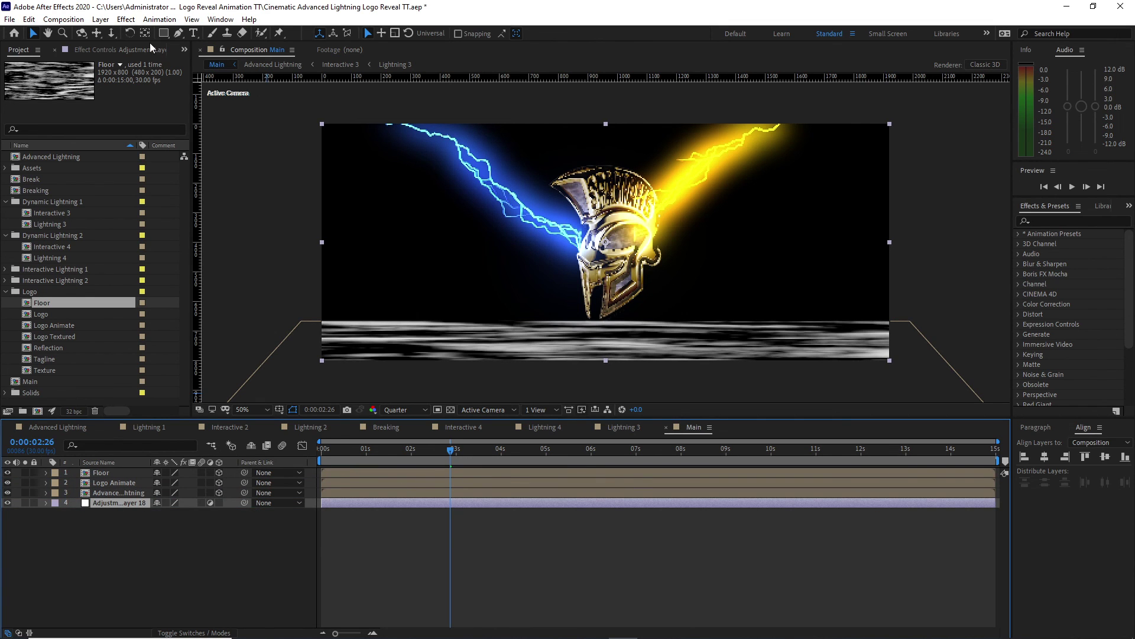
# Apply Compound Blur to the adjustment layer with Floor as the Blur Layer, and hide the Floor layer
pyautogui.click(127, 19)
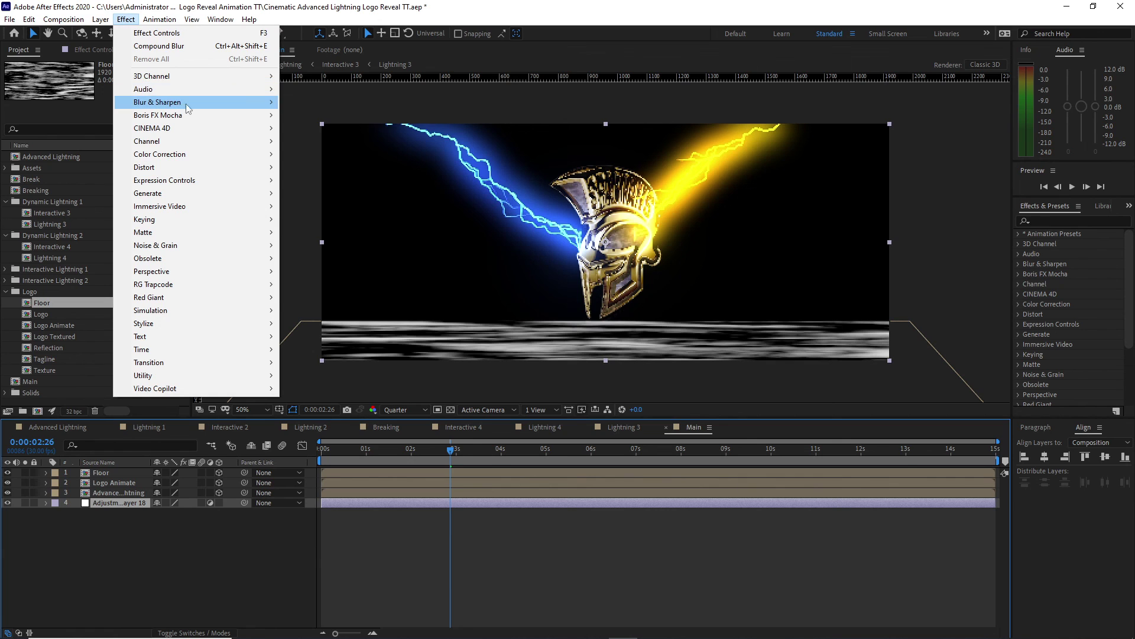
pyautogui.moveTo(264, 106)
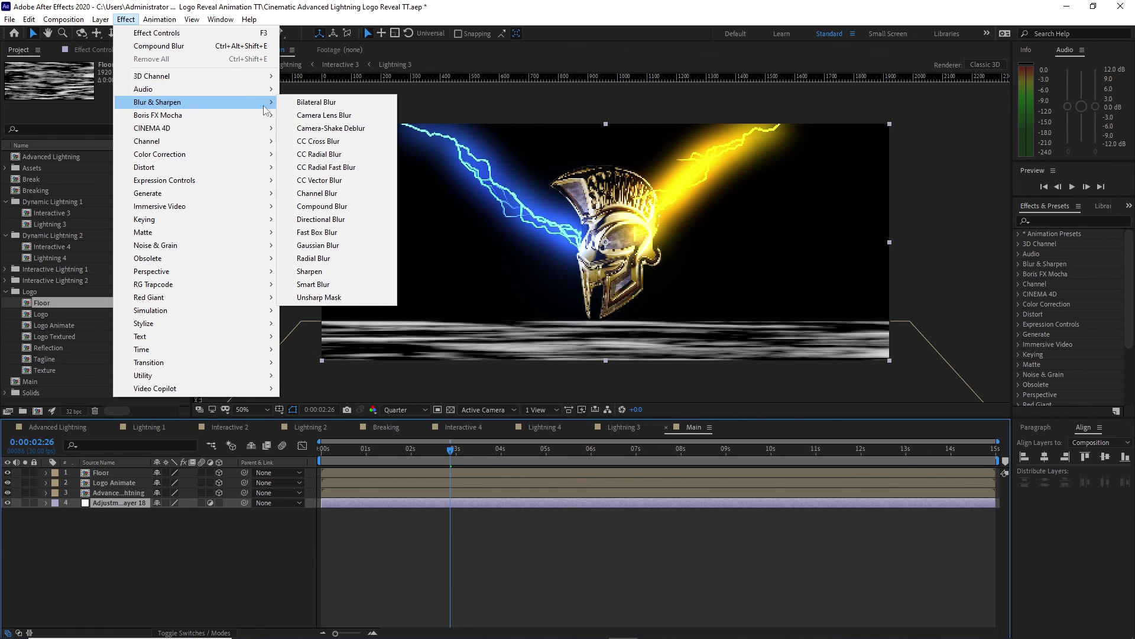
pyautogui.click(321, 206)
pyautogui.click(126, 84)
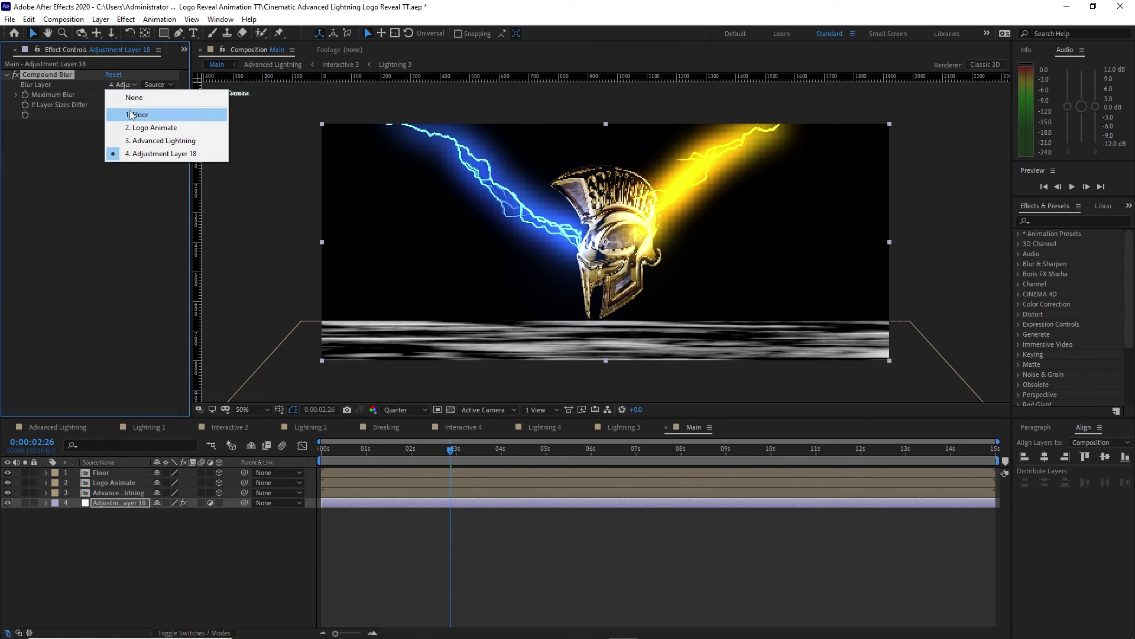
pyautogui.click(128, 111)
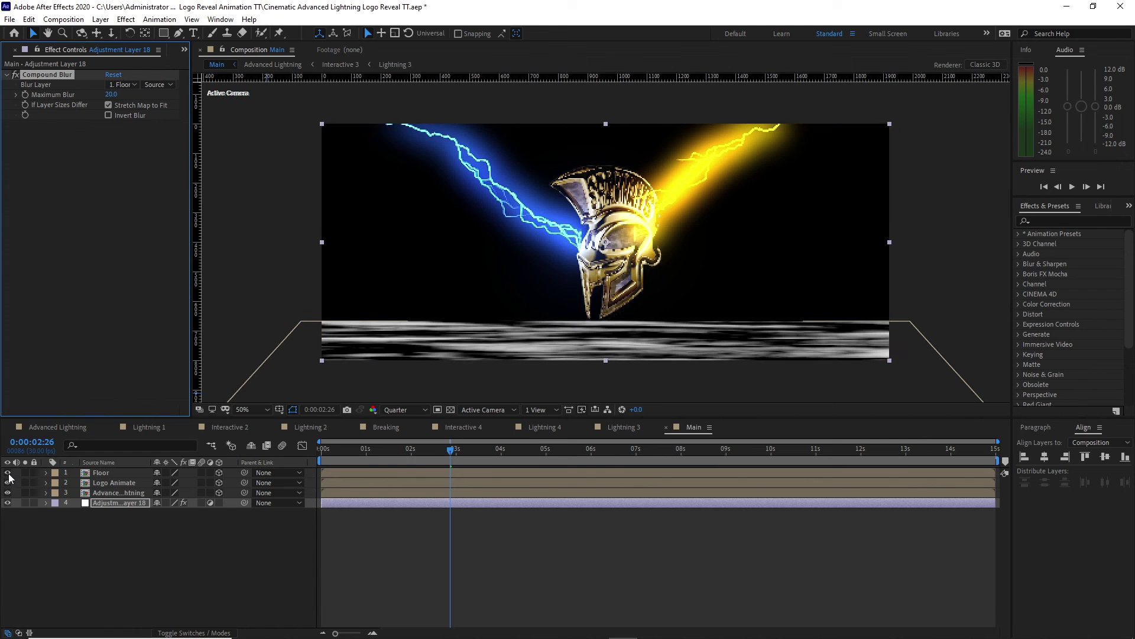
pyautogui.click(8, 473)
# Duplicate the Logo Animate and Advanced Lightning layers and place the copies beneath the adjustment layer
pyautogui.click(73, 481)
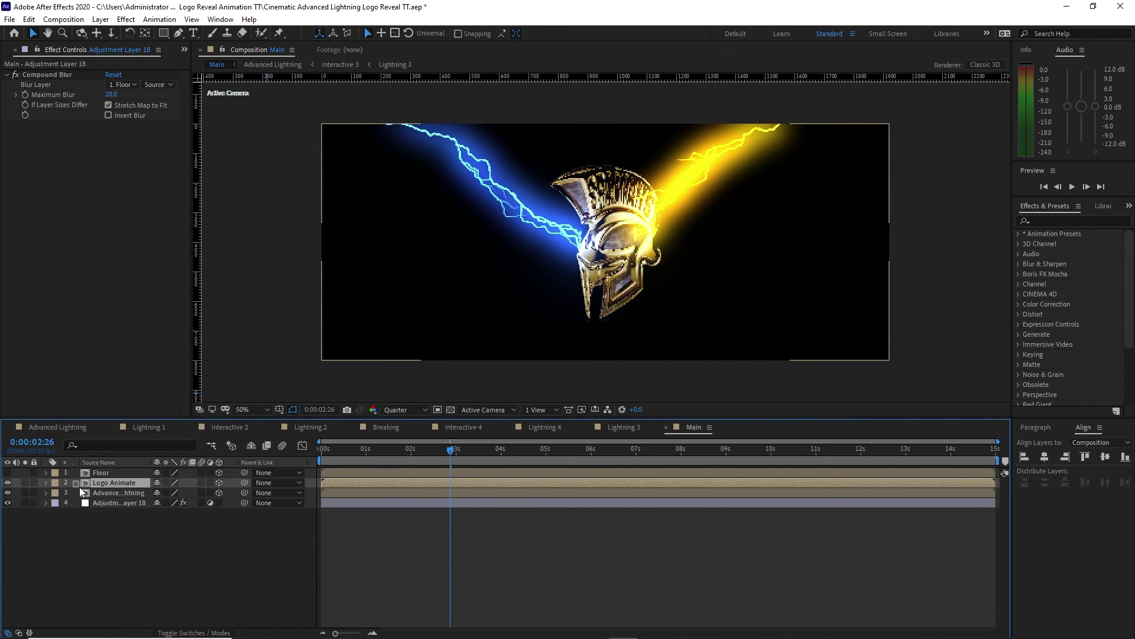
pyautogui.keyDown('shift'); pyautogui.click(81, 492); pyautogui.keyUp('shift')
pyautogui.click(29, 19)
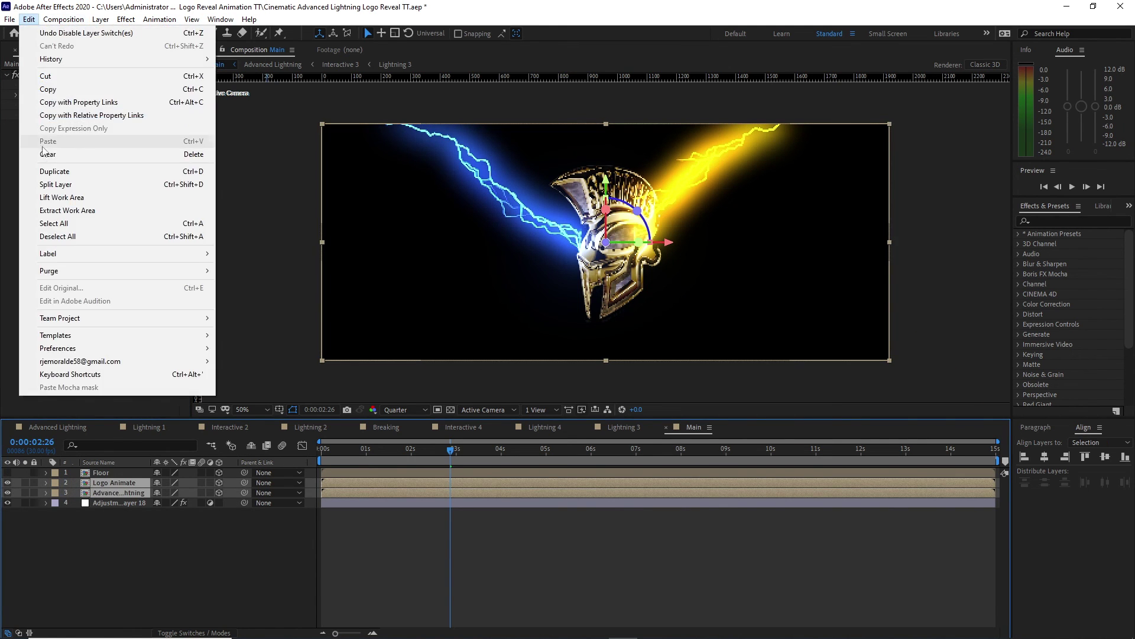
pyautogui.click(52, 167)
pyautogui.moveTo(122, 501); pyautogui.dragTo(128, 564)
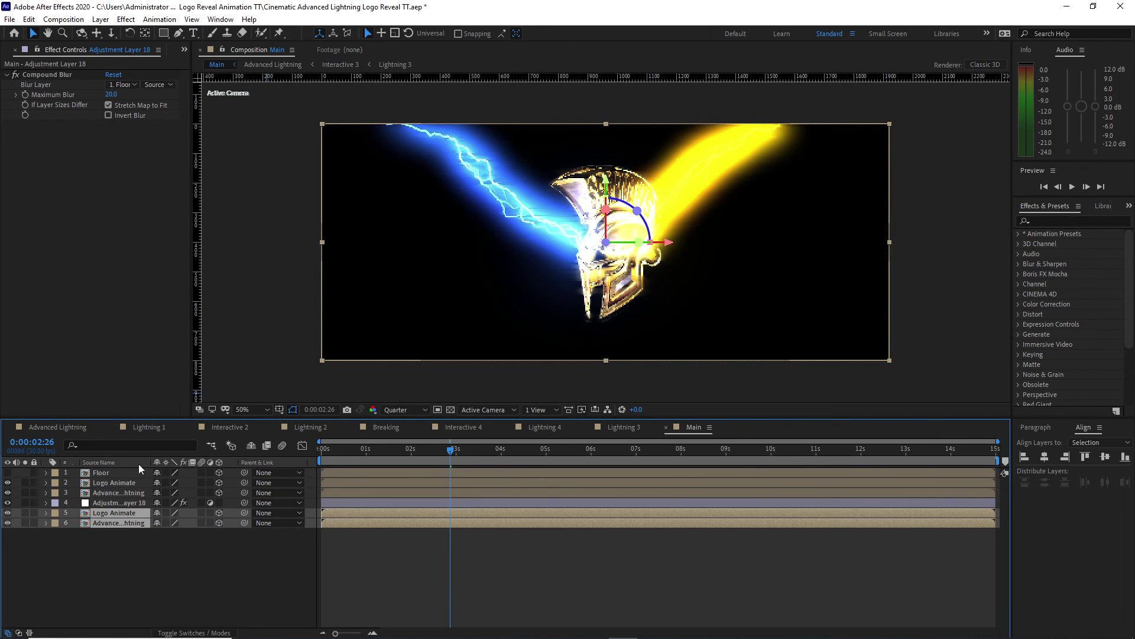
# Flip the Logo Animate and Advanced Lightning copies vertically and move them straight down to form a reflection just below the helmet
pyautogui.click(101, 19)
pyautogui.moveTo(260, 158)
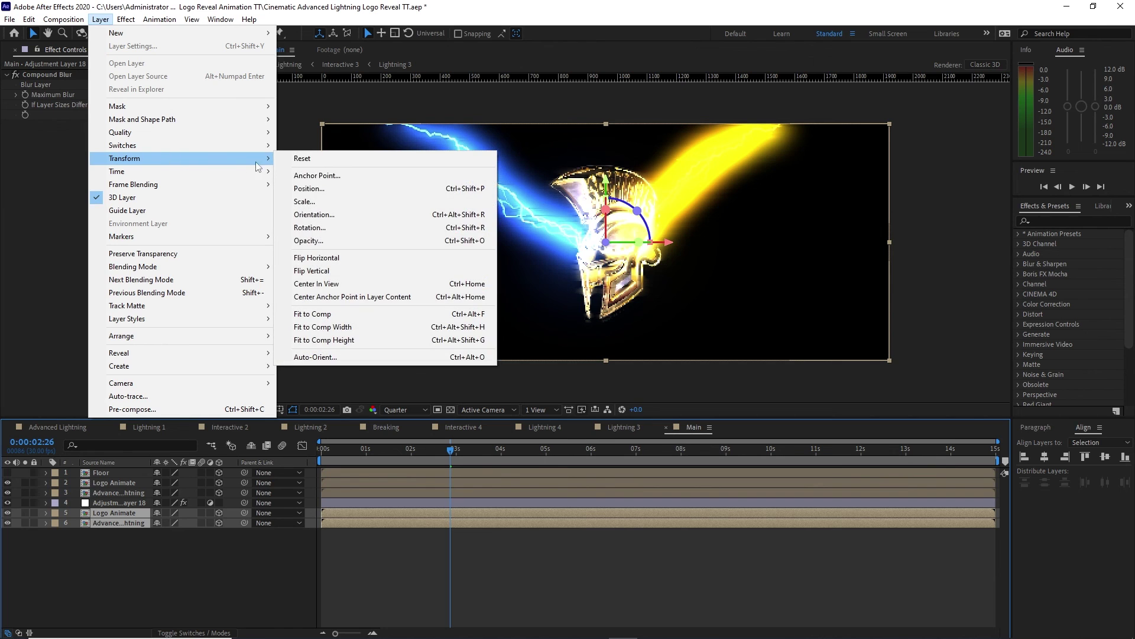
pyautogui.click(313, 271)
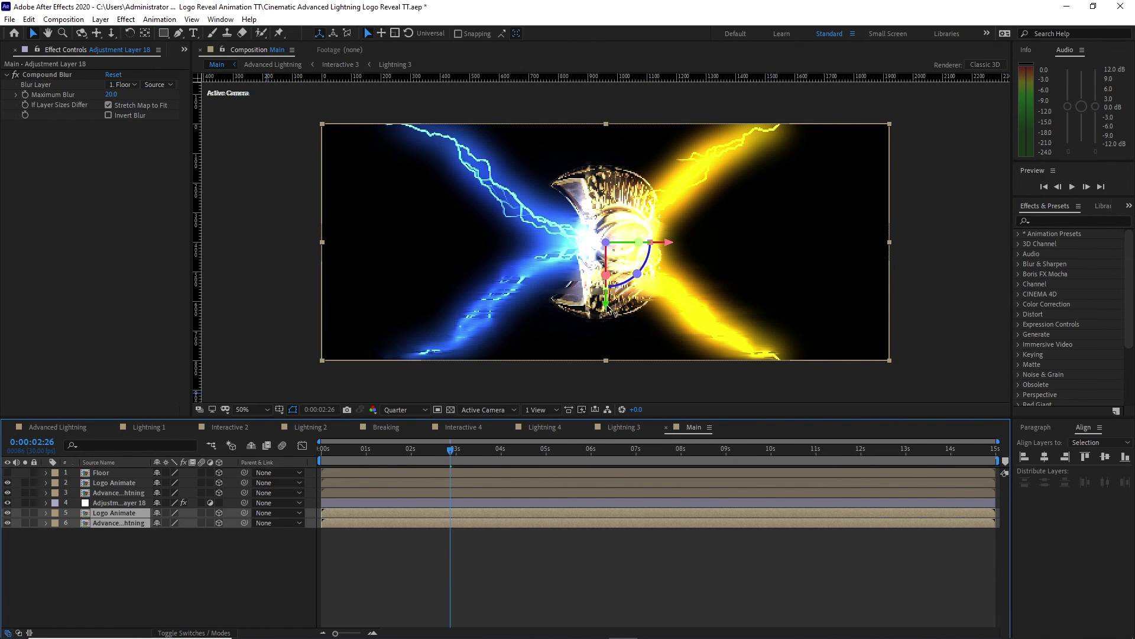
pyautogui.moveTo(608, 311); pyautogui.dragTo(608, 466)
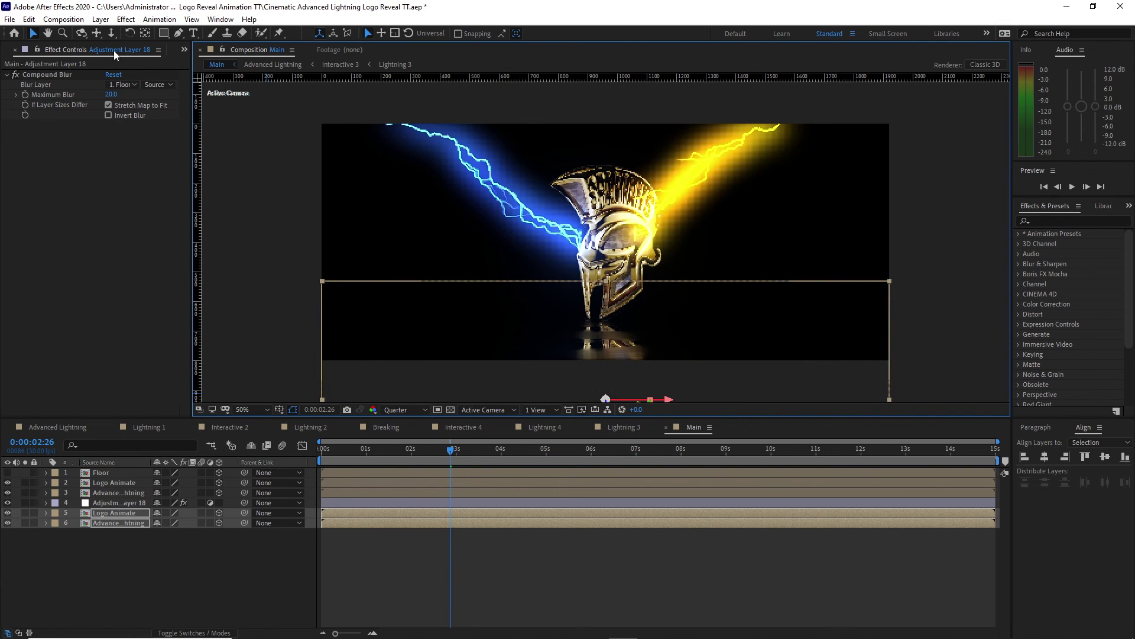
# Apply Fast Box Blur to the flipped copies with a Blur Radius of 10, and check the reflection around 0:00:06:04
pyautogui.click(126, 19)
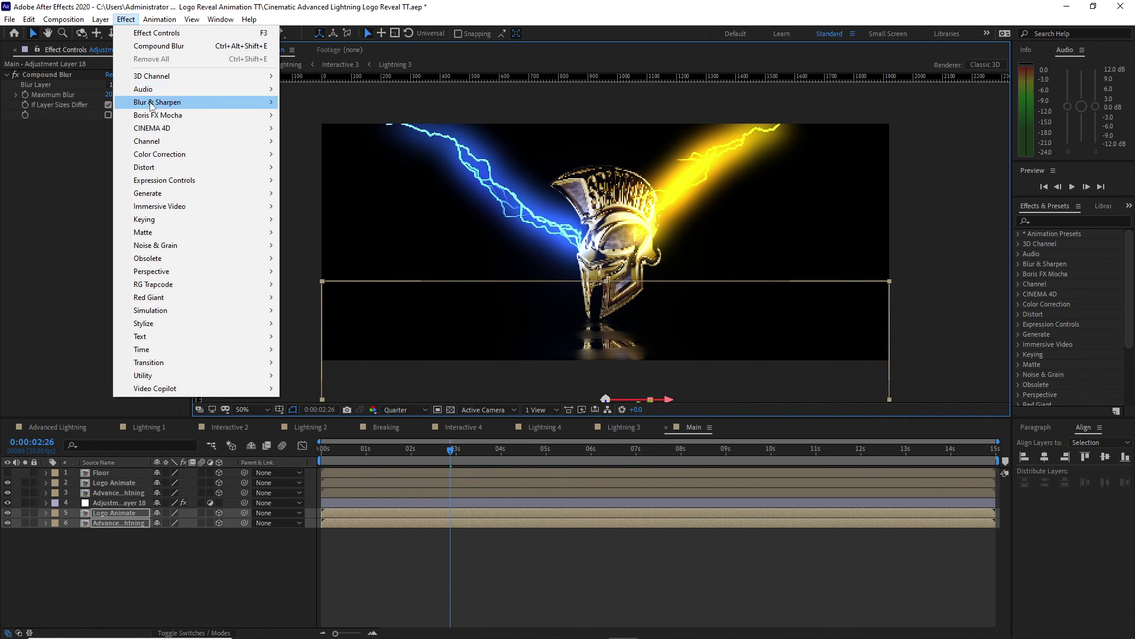
pyautogui.click(318, 231)
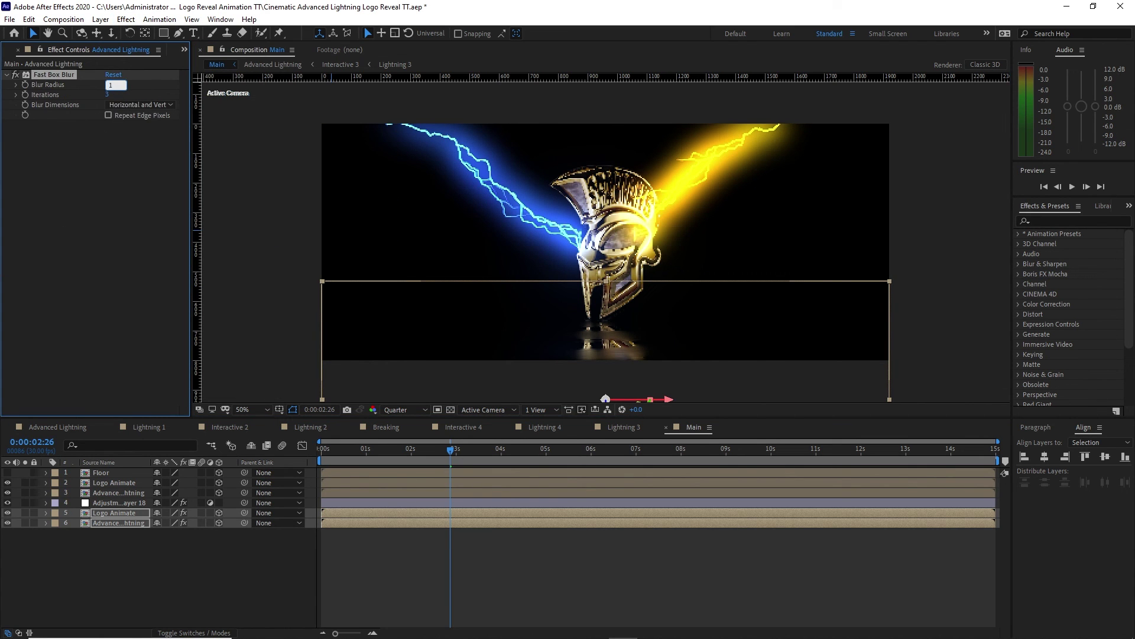
pyautogui.write('10')
pyautogui.click(613, 449)
pyautogui.moveTo(613, 450); pyautogui.dragTo(589, 450)
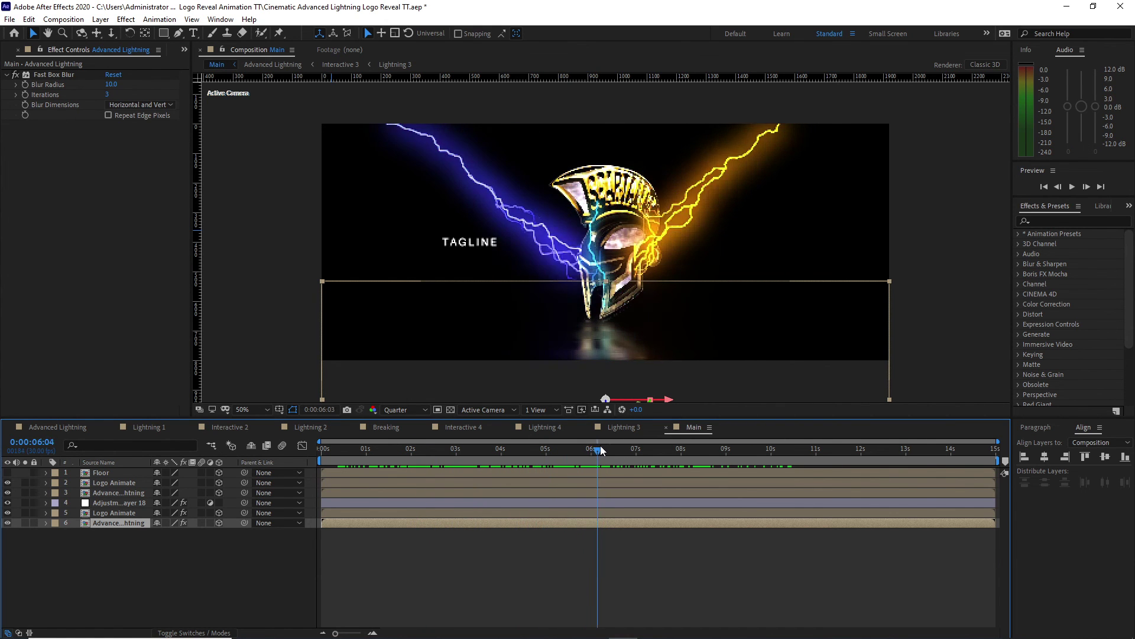